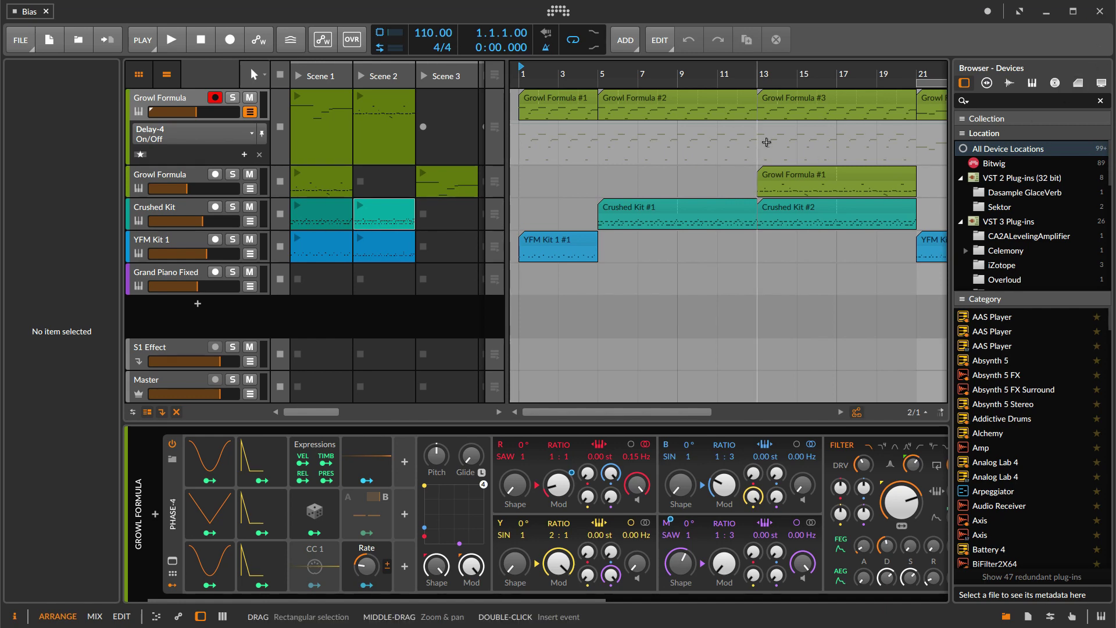
Step: Compare the Edit, Mix and Arrange layouts, and view the Arrange layout with and without the clip launcher
click(452, 313)
key(alt+3)
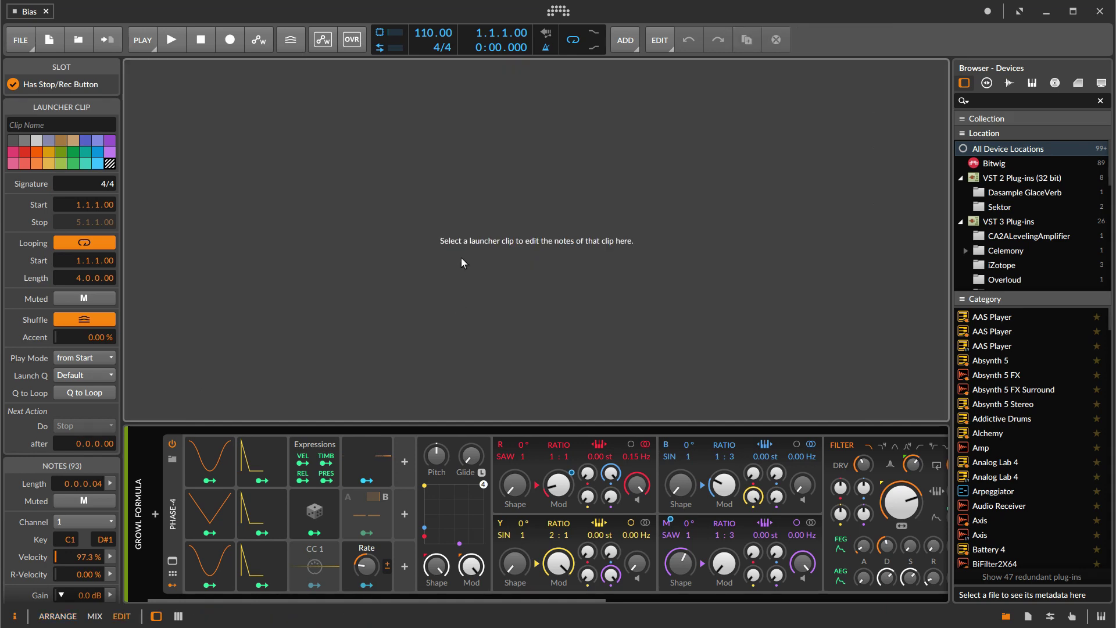
key(alt+2)
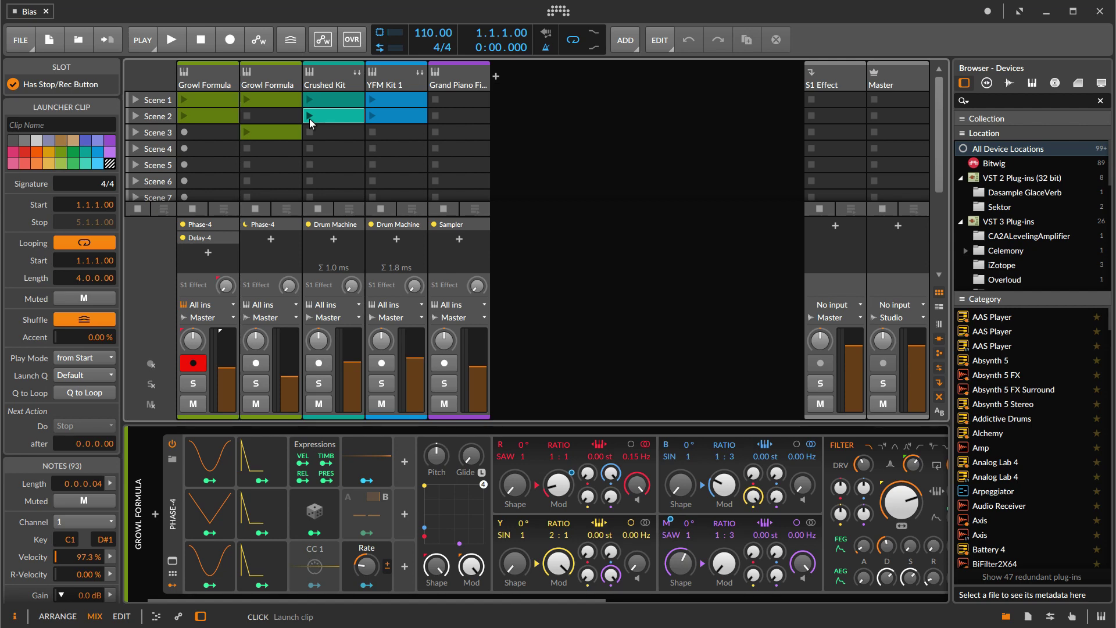
key(alt+1)
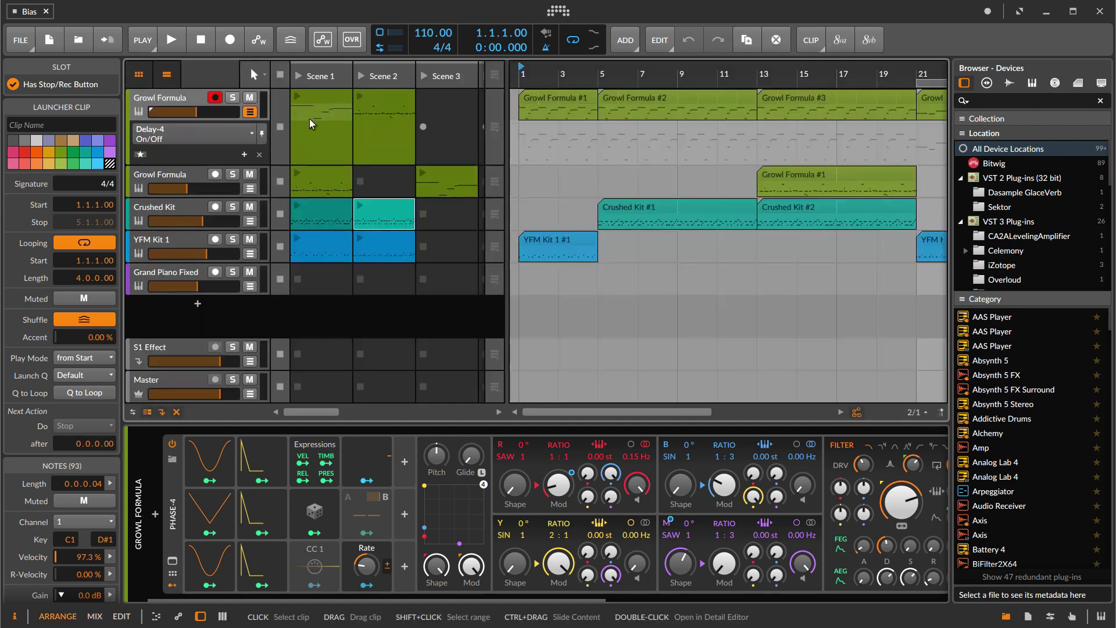
click(138, 73)
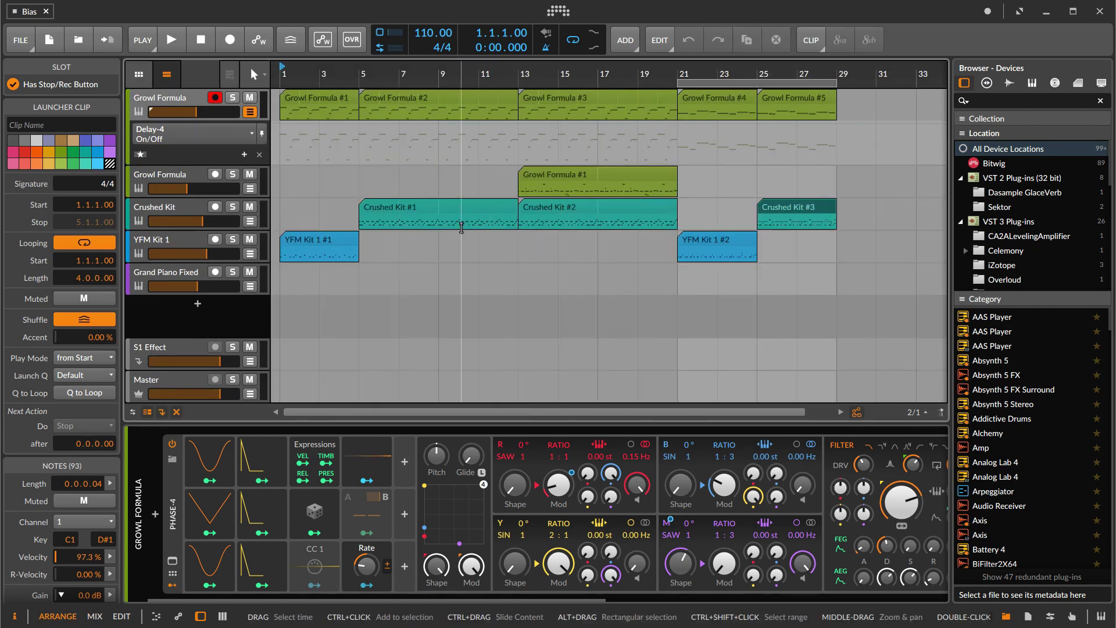
click(137, 76)
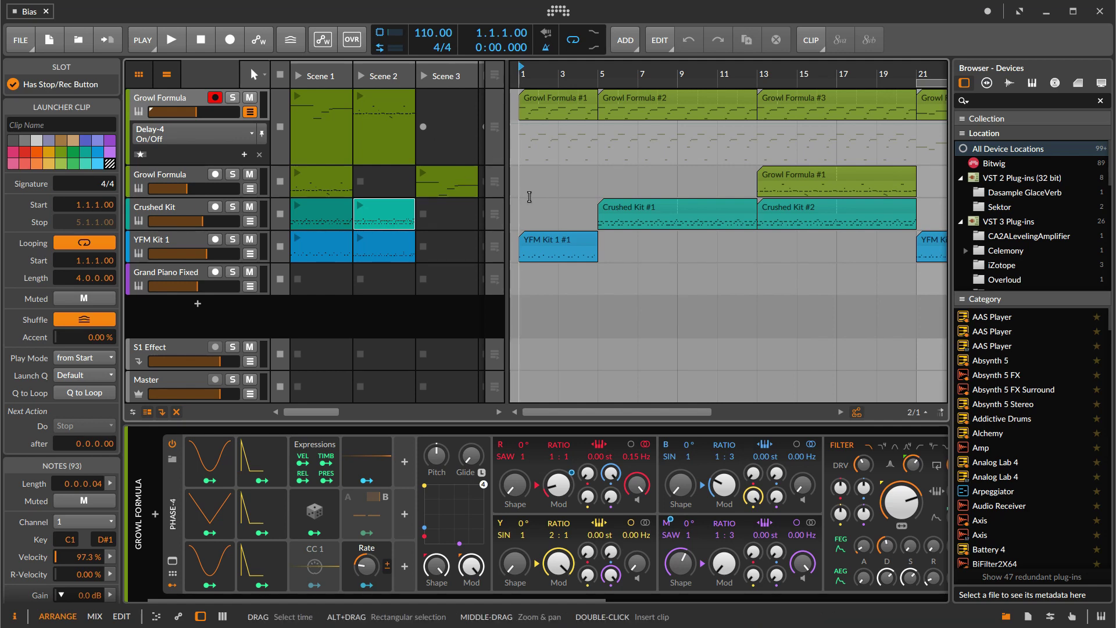
Step: Play the arrangement from bar 5 for a moment and stop it
click(599, 73)
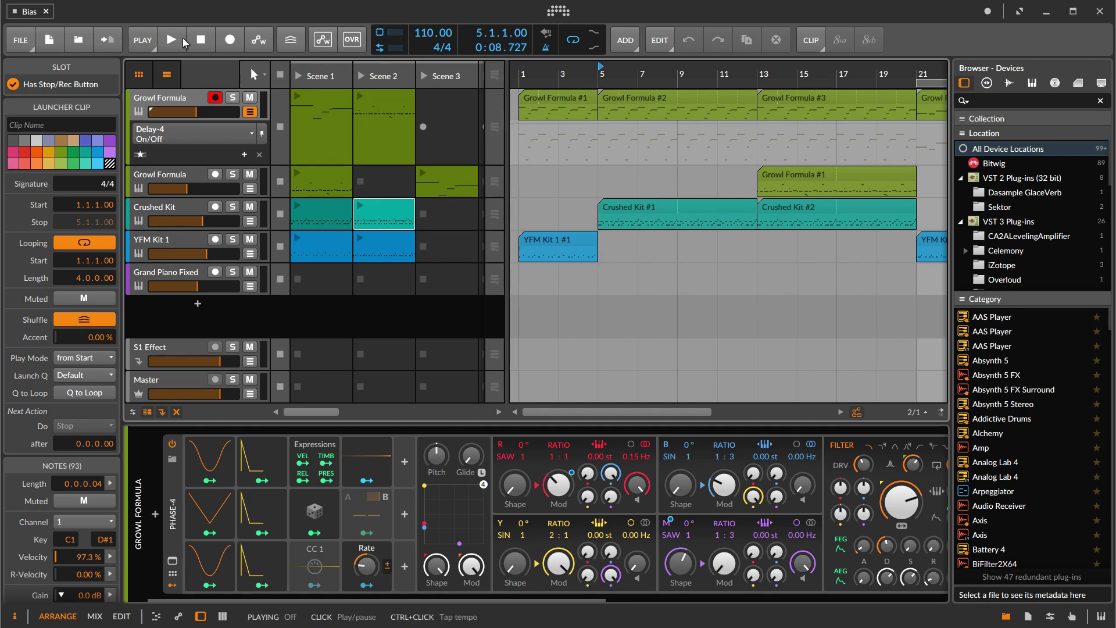
click(184, 41)
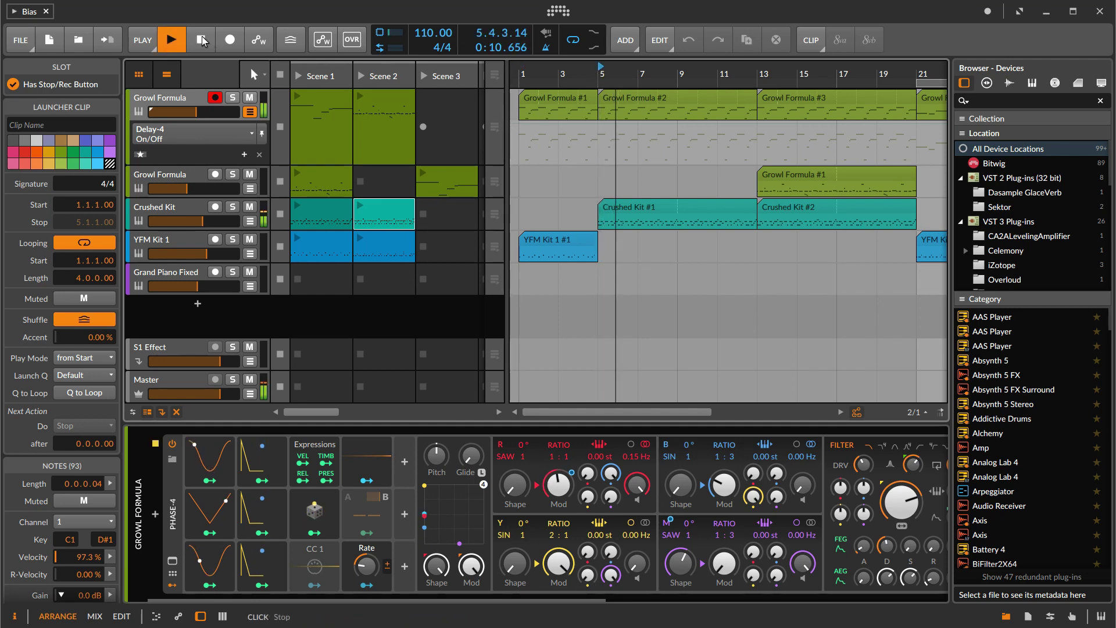
click(203, 39)
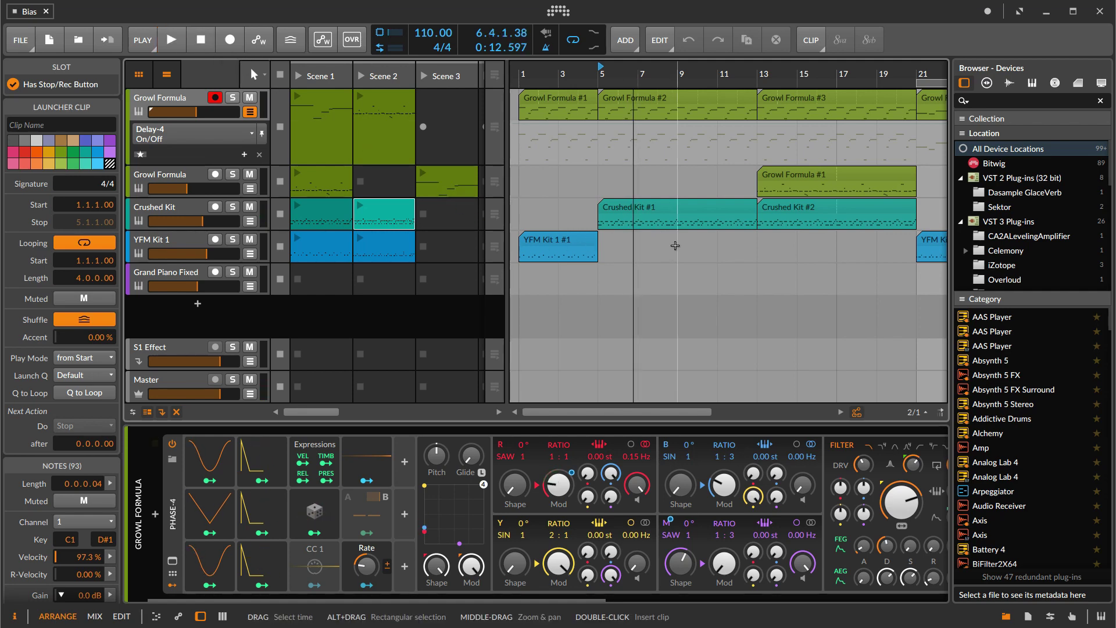
Step: Search the samples for "drum" and place Amesz_DrumLoopC1_123_09.wav in the Crushed Kit track's Scene 3 slot
click(1010, 83)
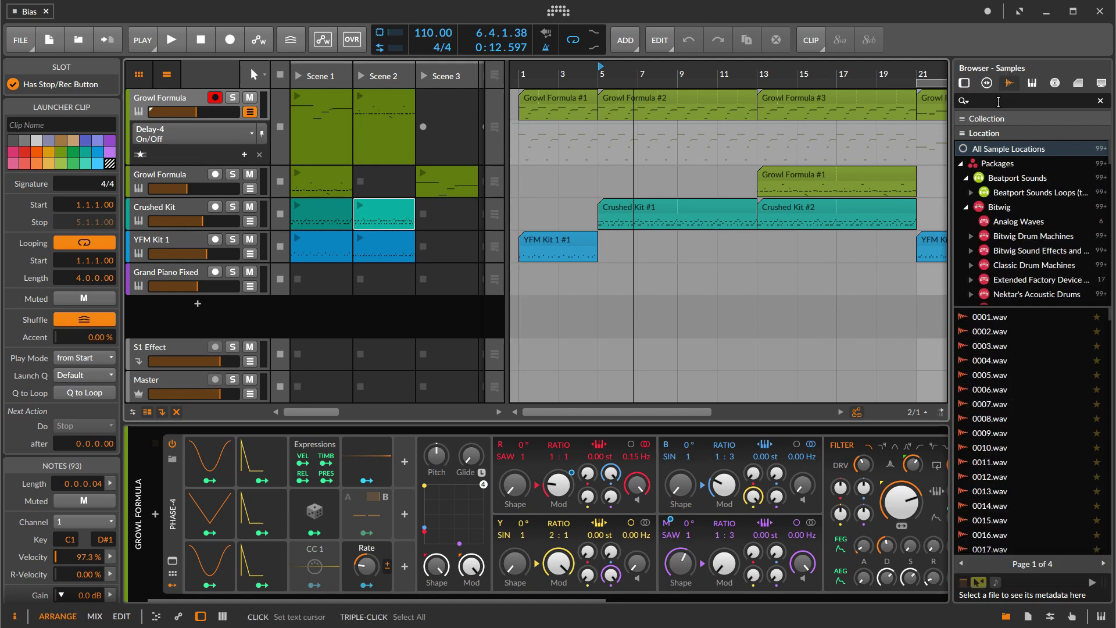
text(d)
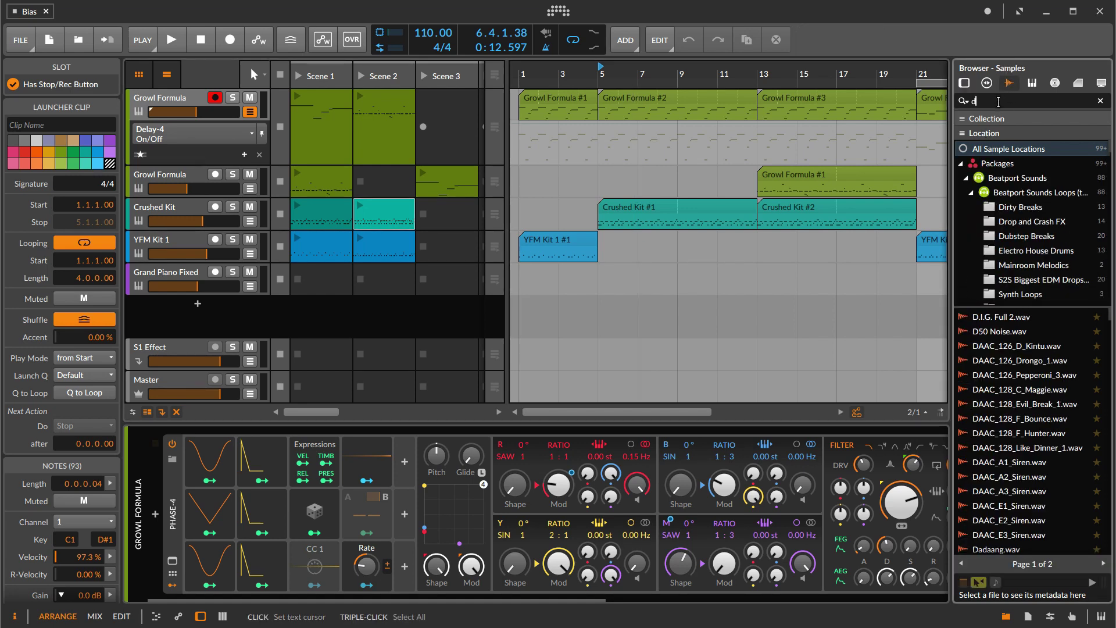
text(rum)
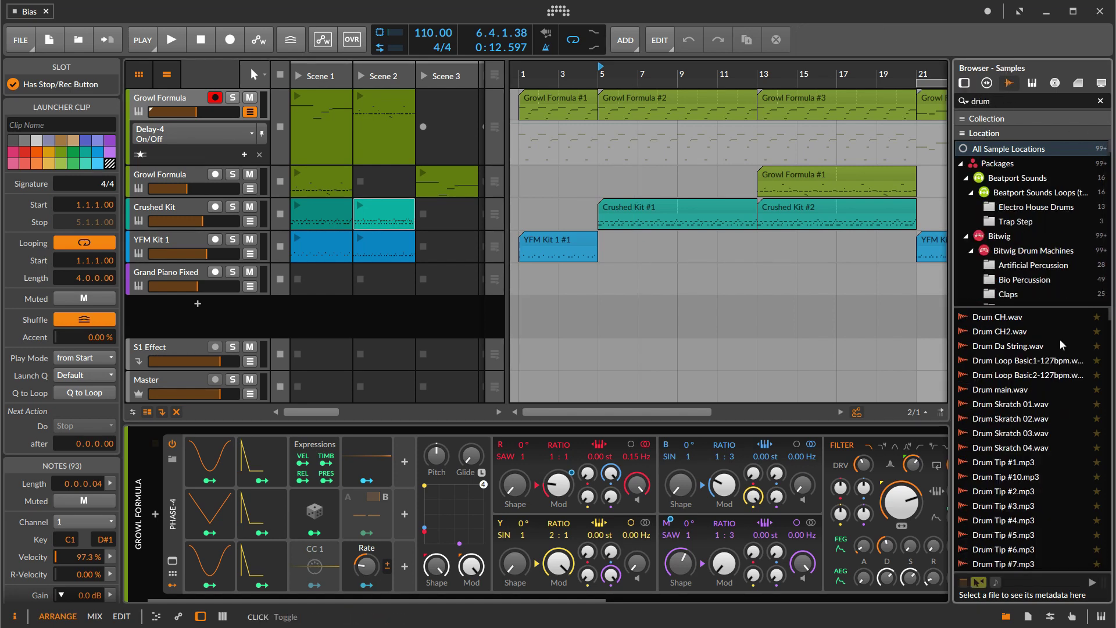
click(1048, 446)
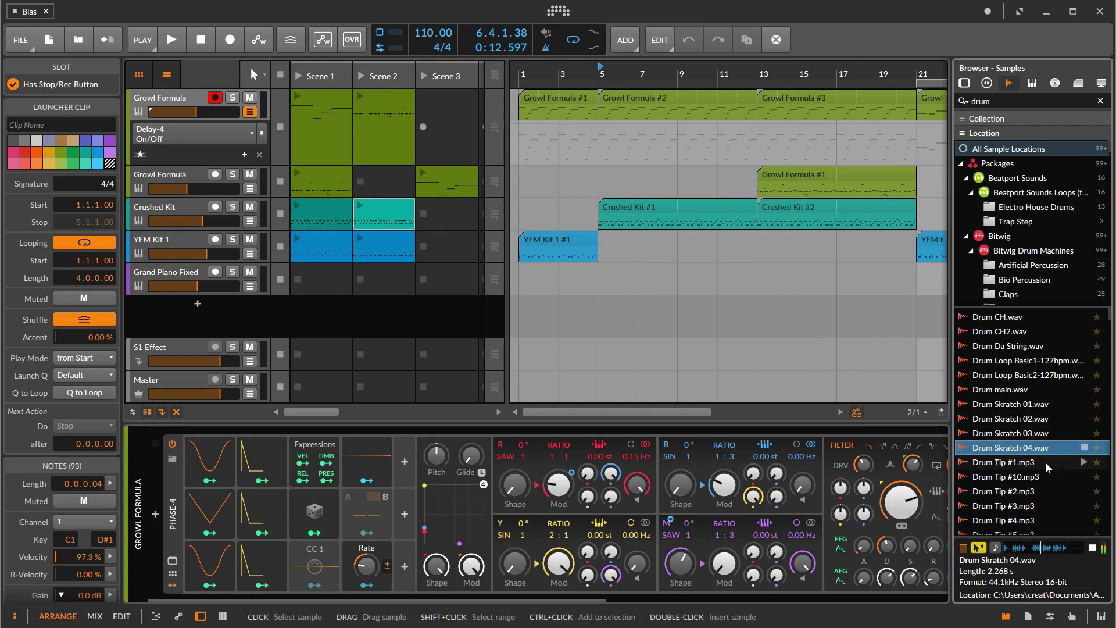
scroll(1041, 471, up, 5)
click(1040, 464)
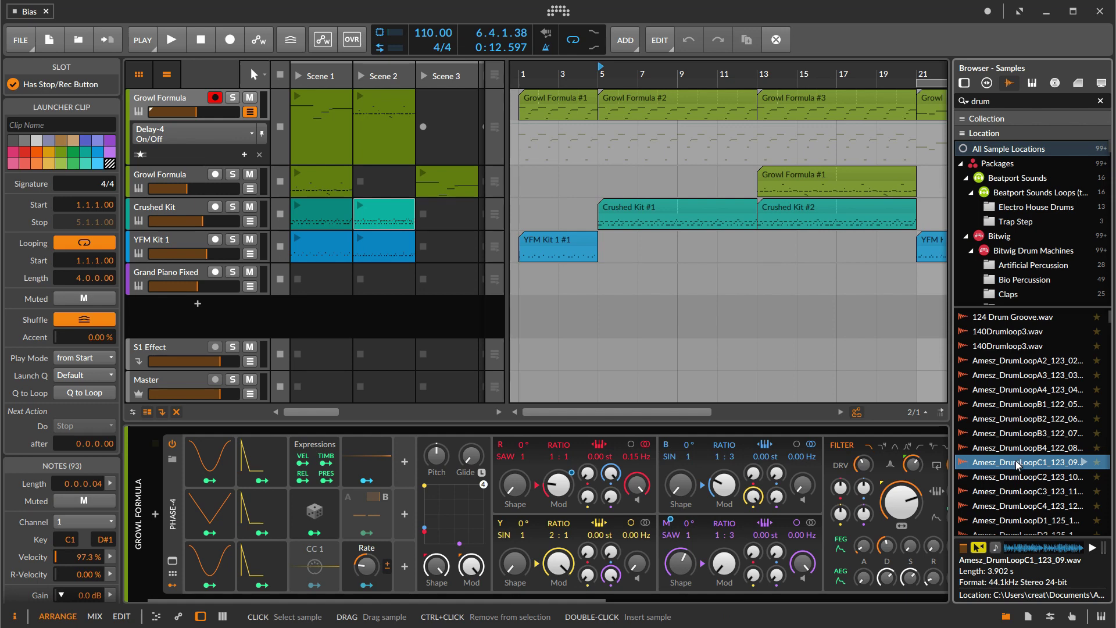
drag(1017, 463, 435, 209)
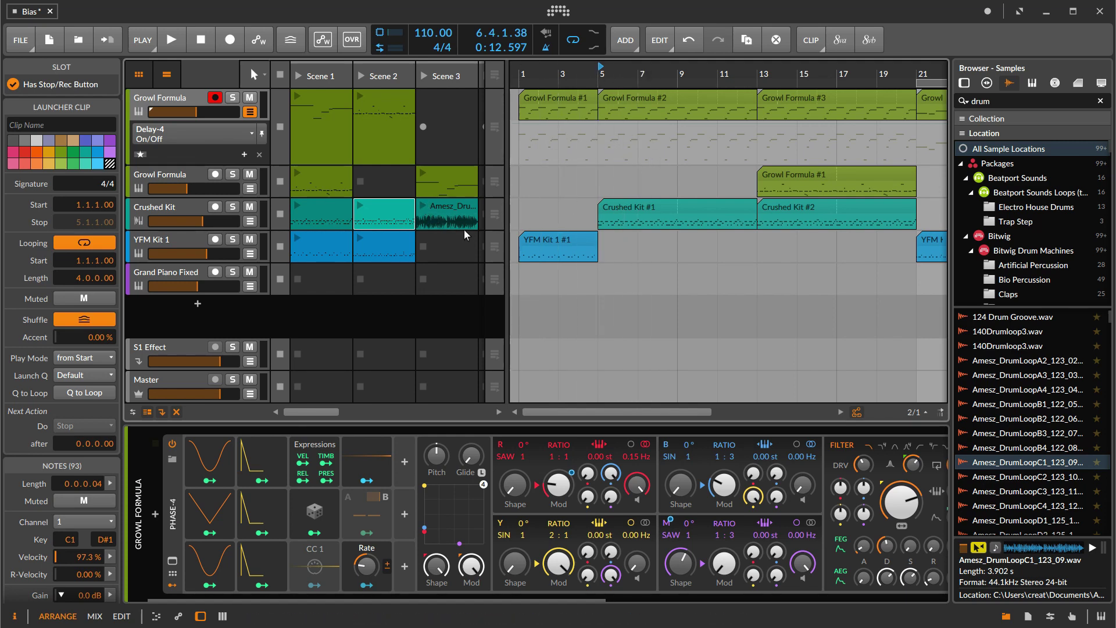
Step: Audition Crushed Kit's Scene 3 drum loop against its arrangement, switching the track between launcher and Arranger playback, and stop
click(423, 208)
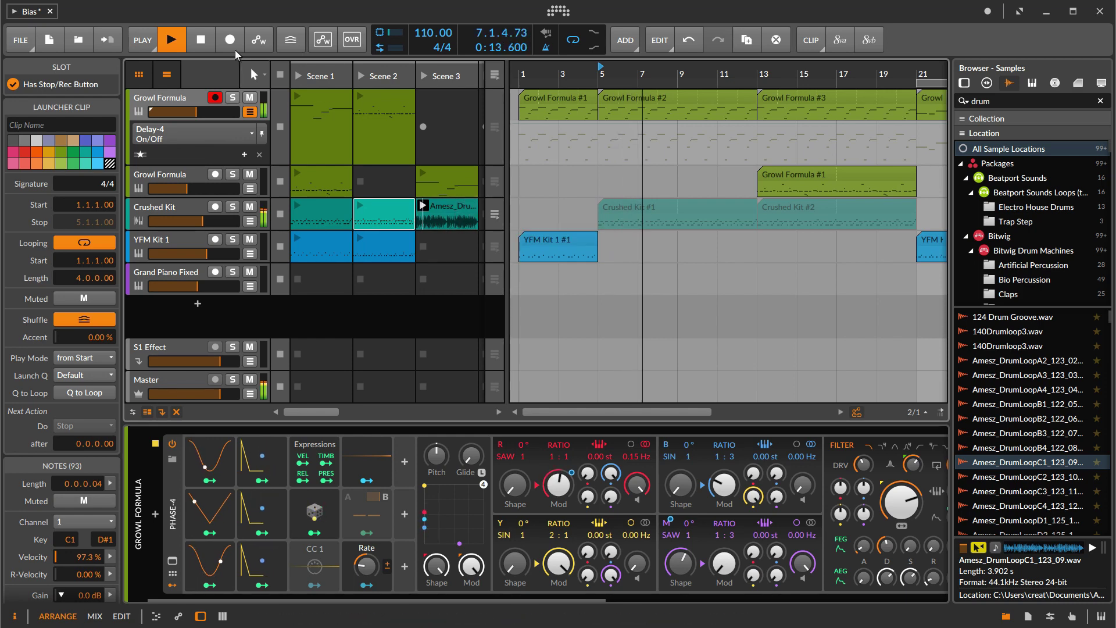
key(space)
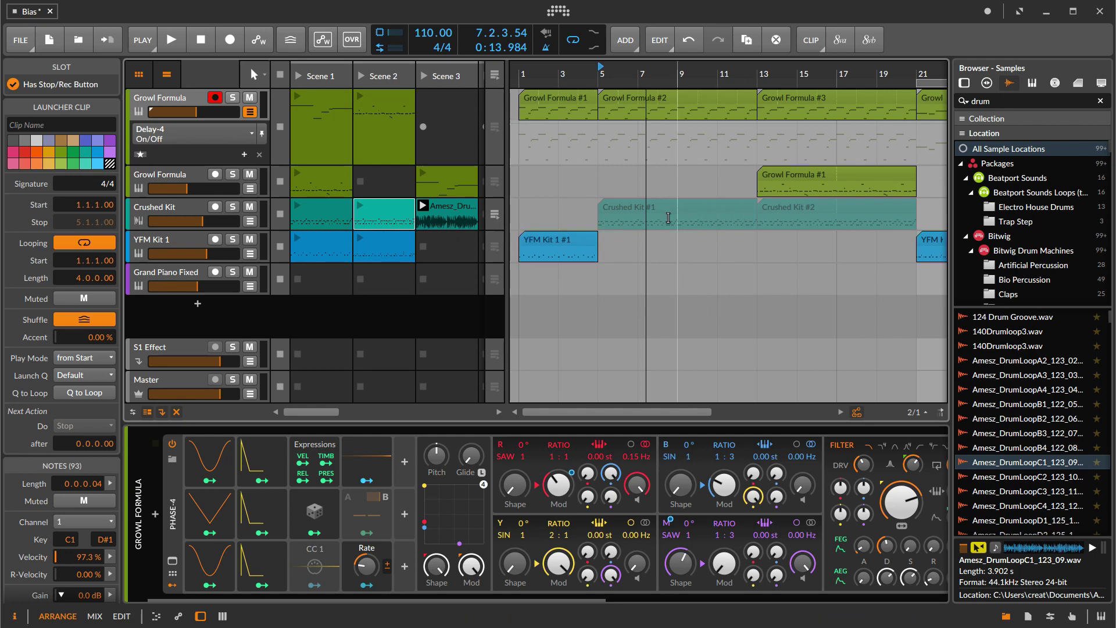
click(167, 40)
click(496, 213)
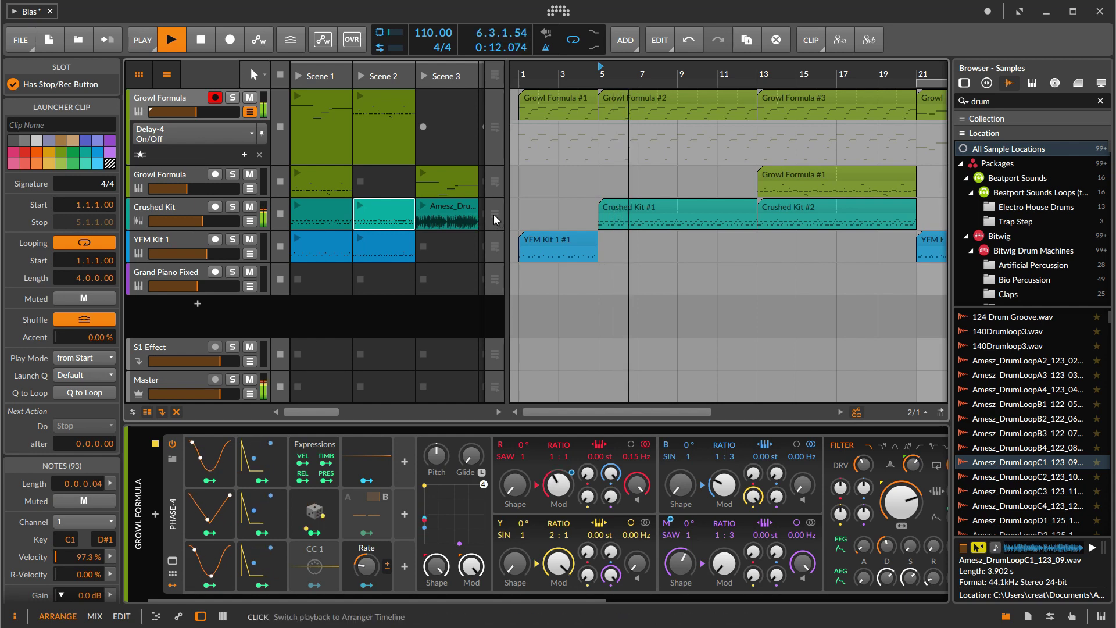
click(427, 211)
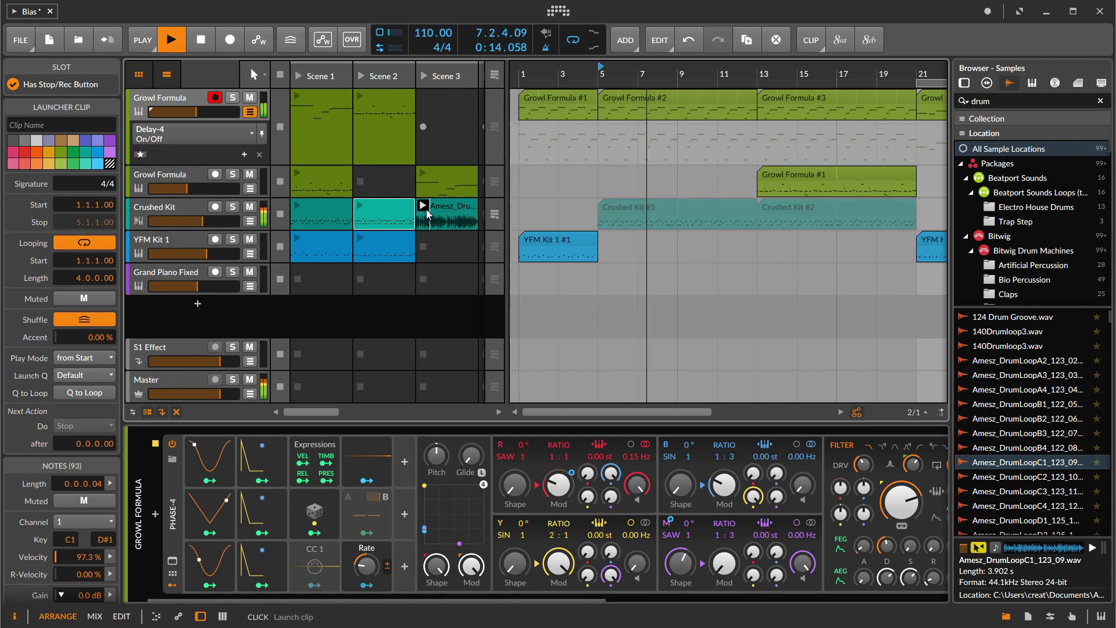
click(495, 214)
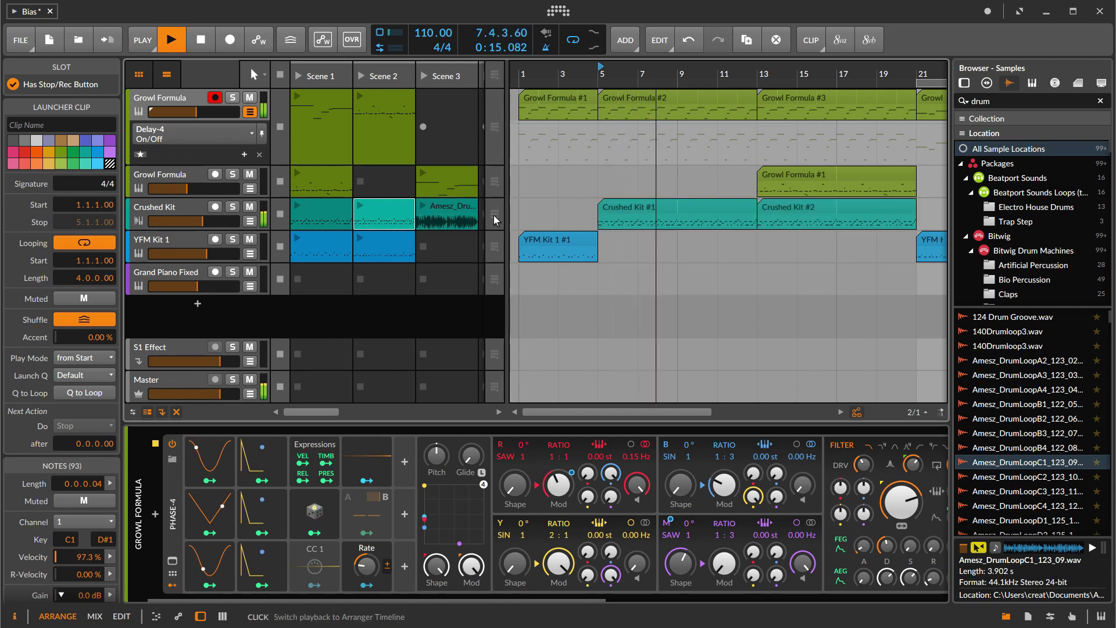
click(200, 39)
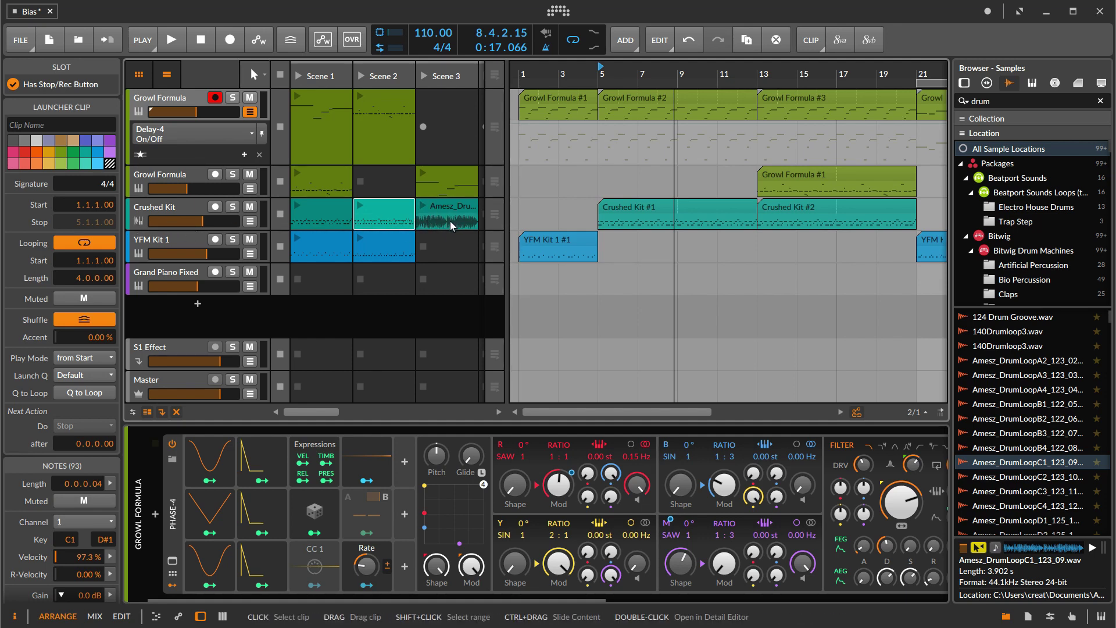
Step: Launch Crushed Kit's Scene 2 clip, switch to its Scene 1 clip, and stop playback
click(360, 207)
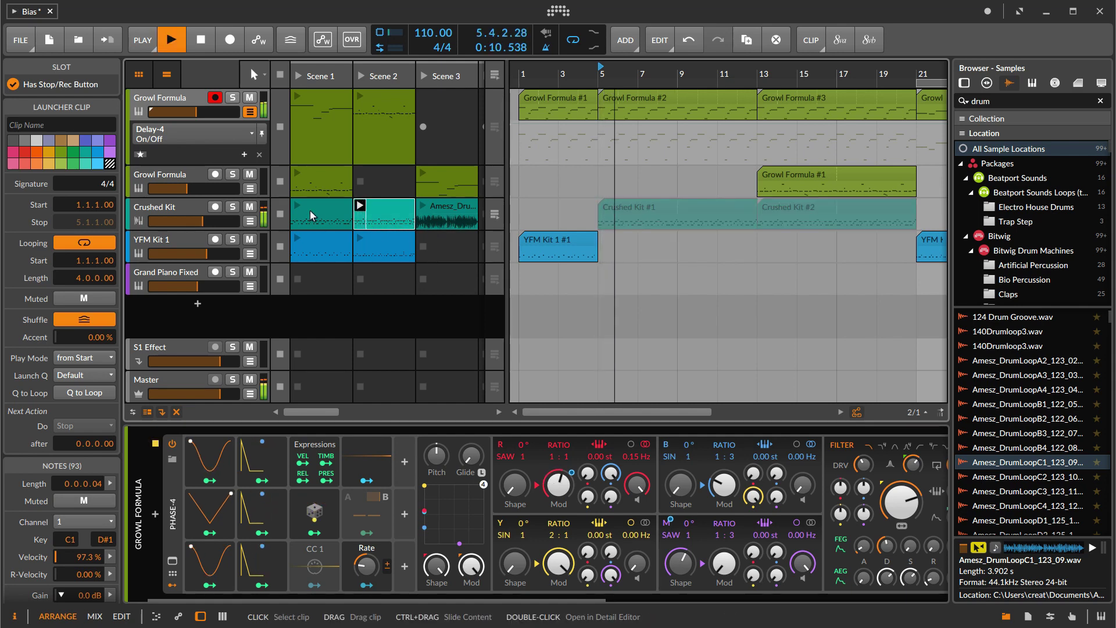
click(297, 208)
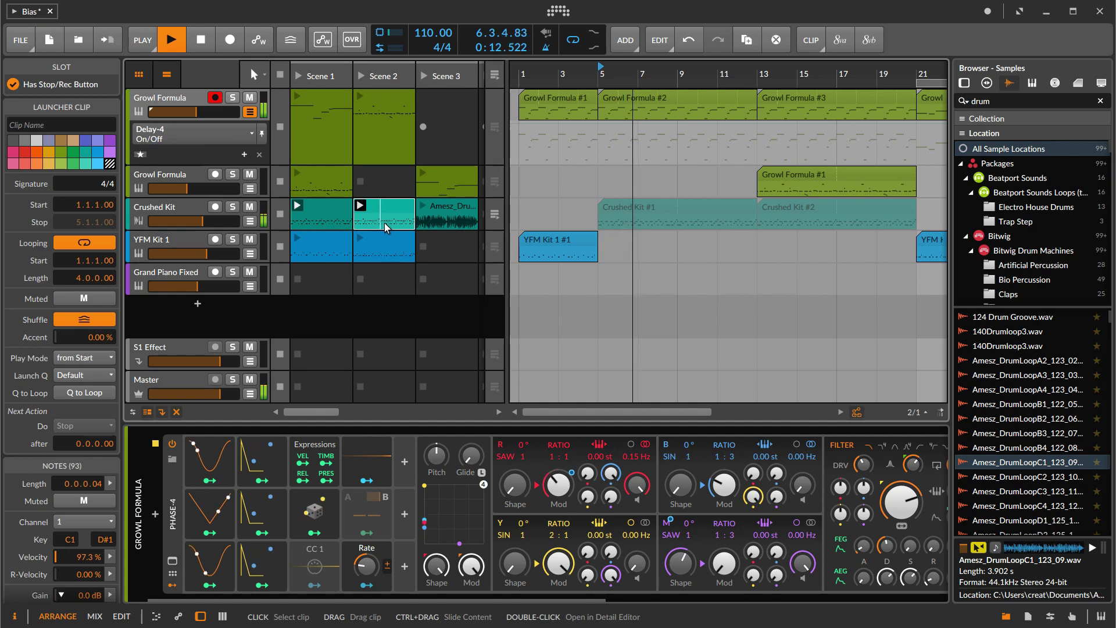
click(197, 40)
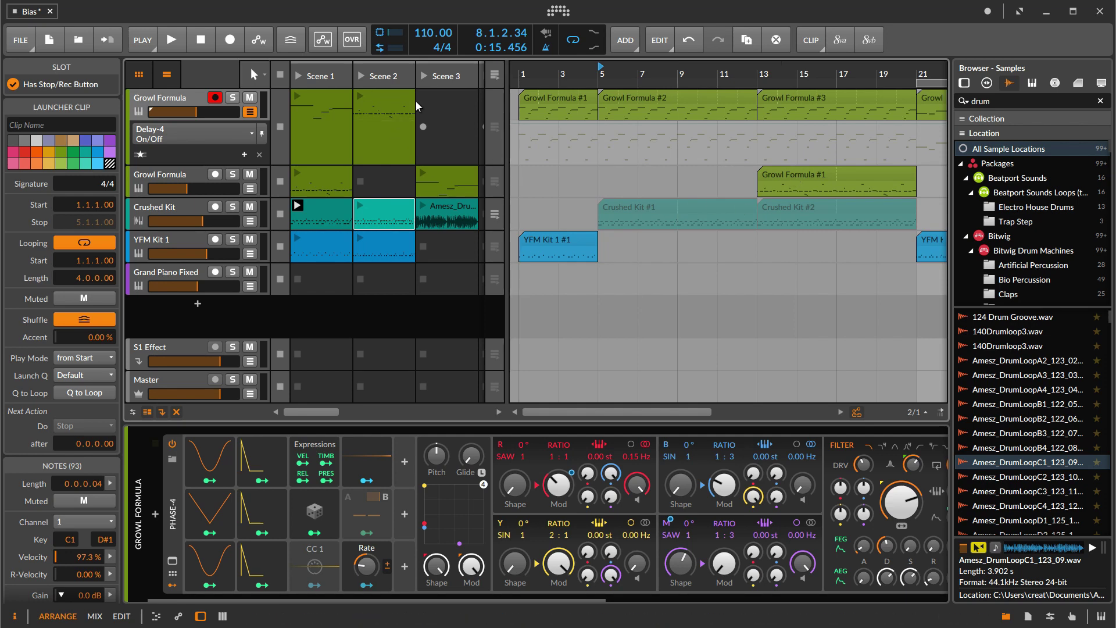
Step: Copy the Growl Formula #5 clip from the arrangement into the upper Growl Formula track's Scene 3 launcher slot
scroll(767, 146, right, 5)
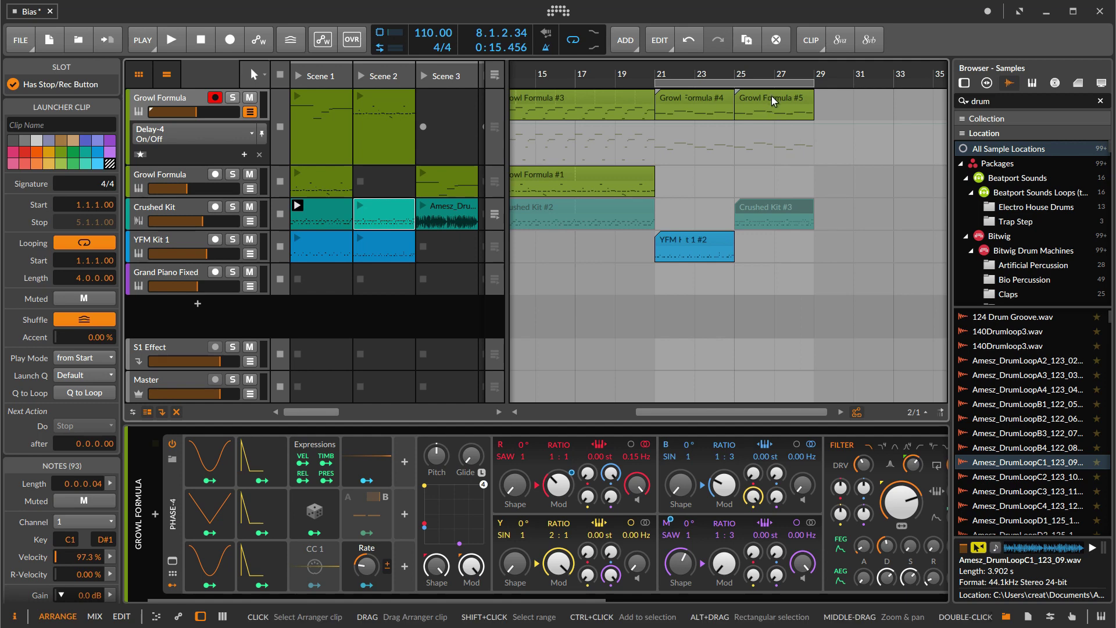
drag(772, 96, 442, 127)
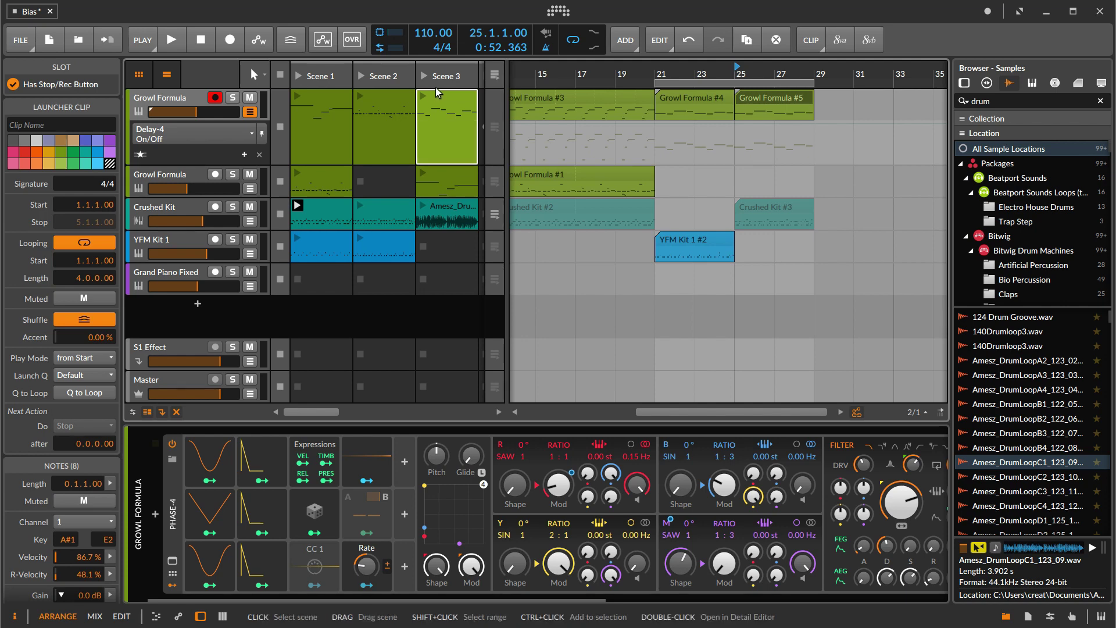
Step: Open the upper Growl Formula track's Scene 3 clip in the note editor and delete the E2 note starting at 2.1.1
double_click(437, 113)
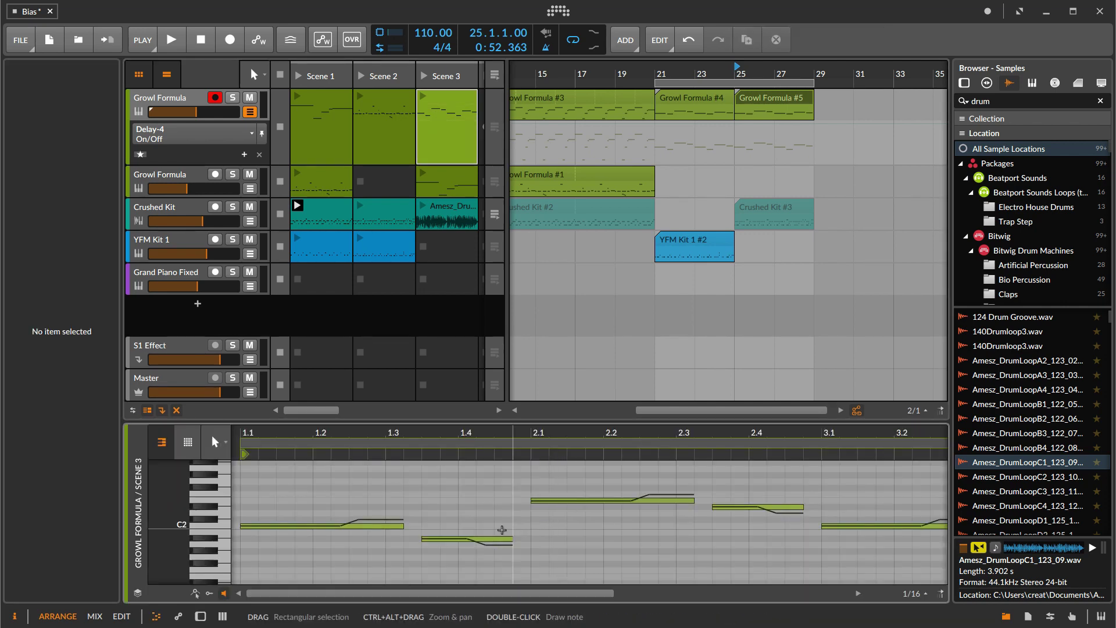
click(551, 498)
click(552, 499)
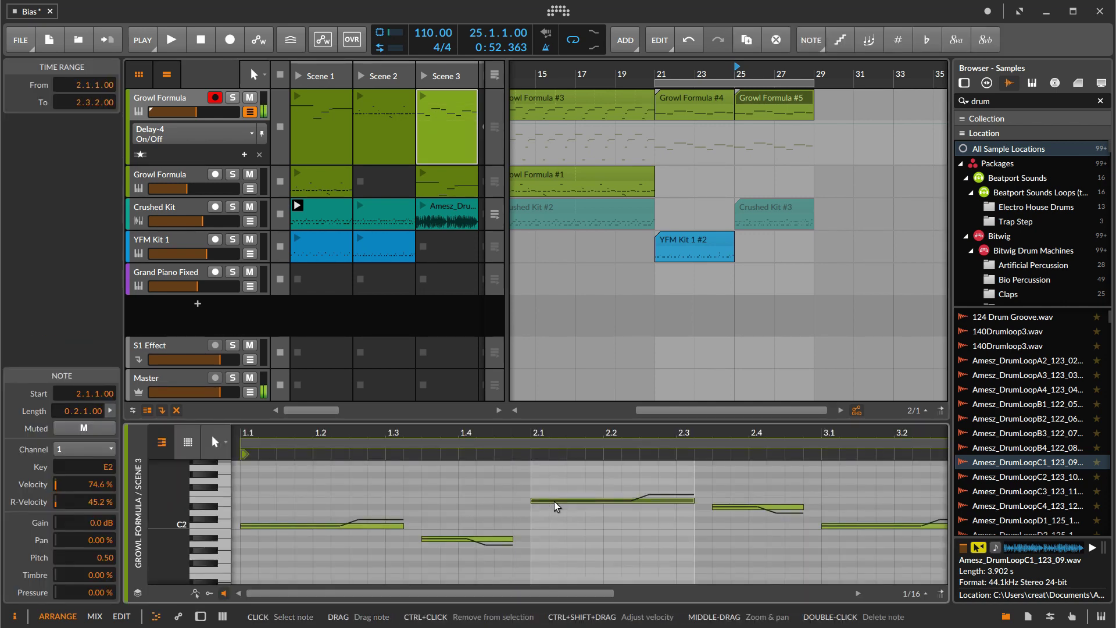
key(Delete)
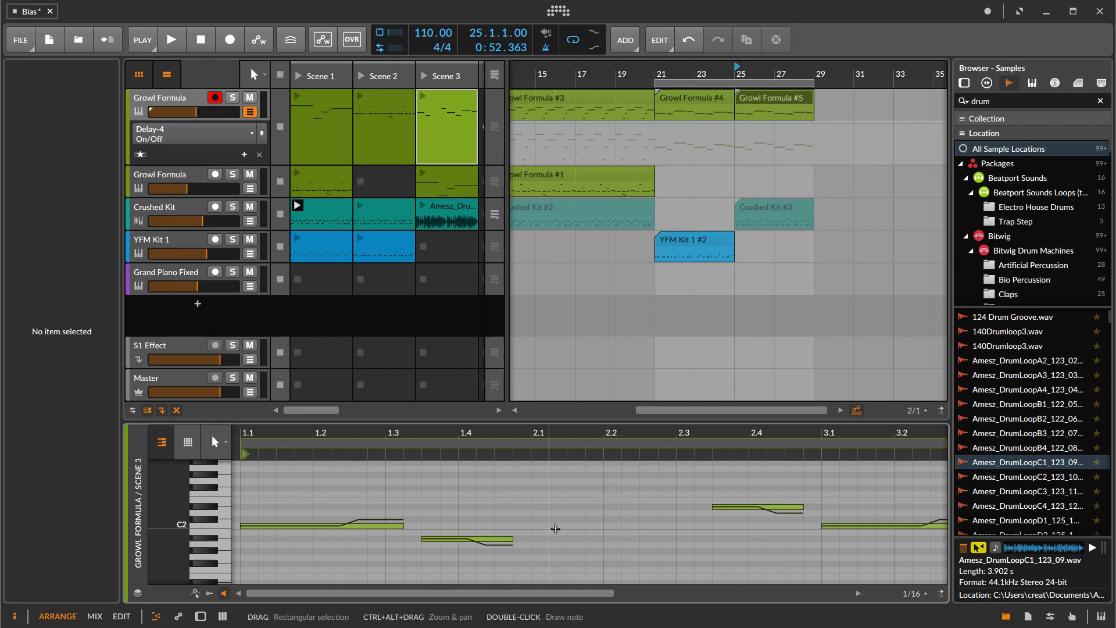
scroll(556, 523, down, 3)
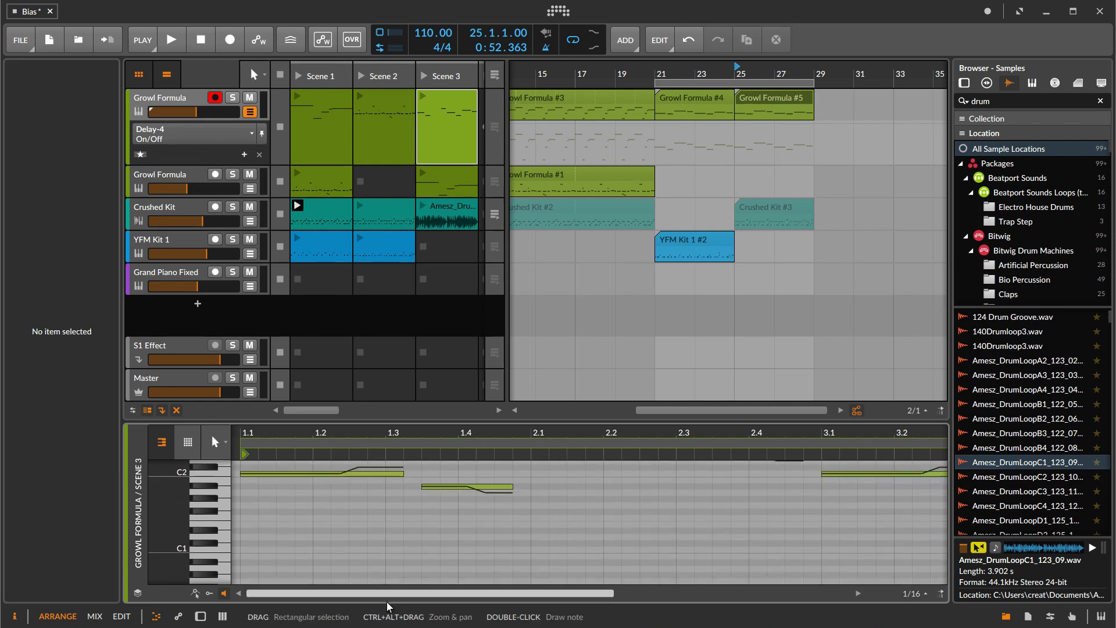
Step: Show the Scene 3 clip's MIDI Ch. 1 Pressure automation and delete the cluster of upper points in bar 2
click(178, 617)
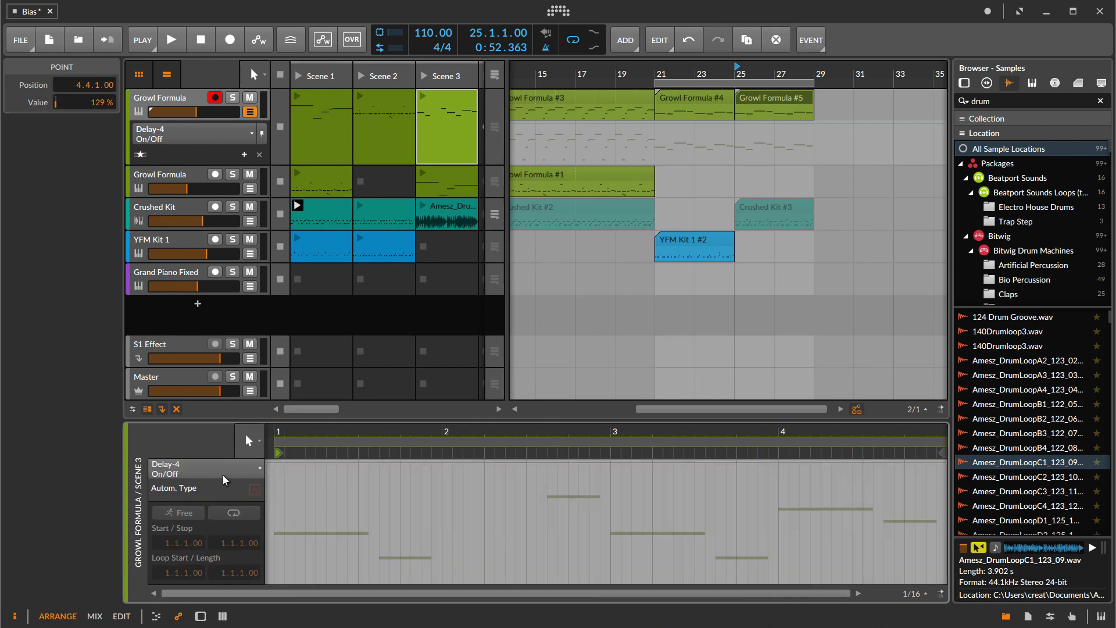
click(203, 468)
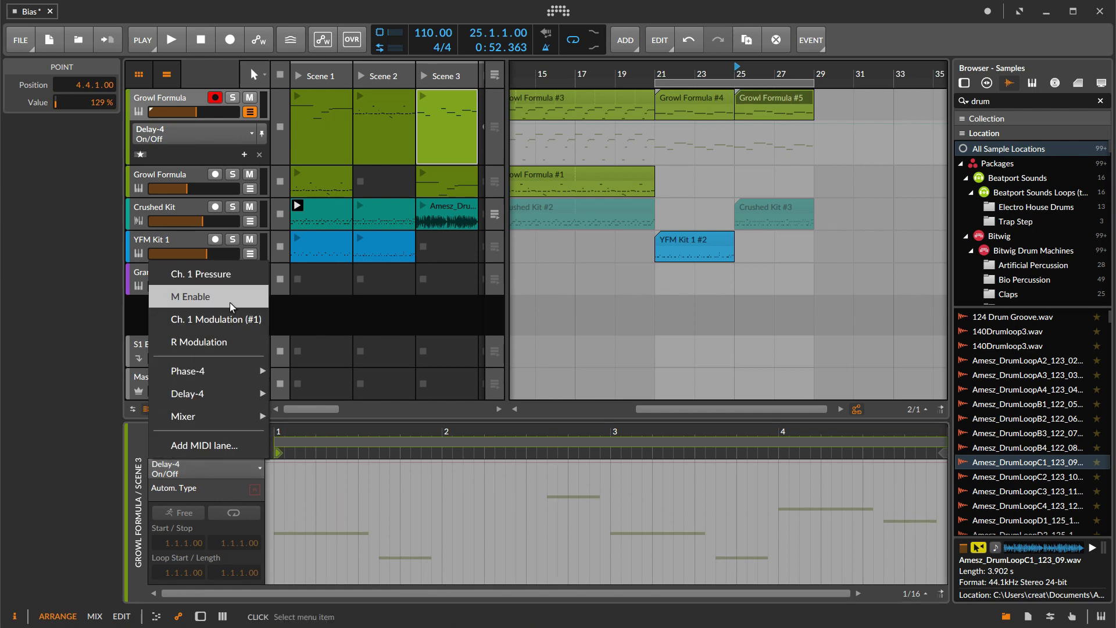
click(236, 276)
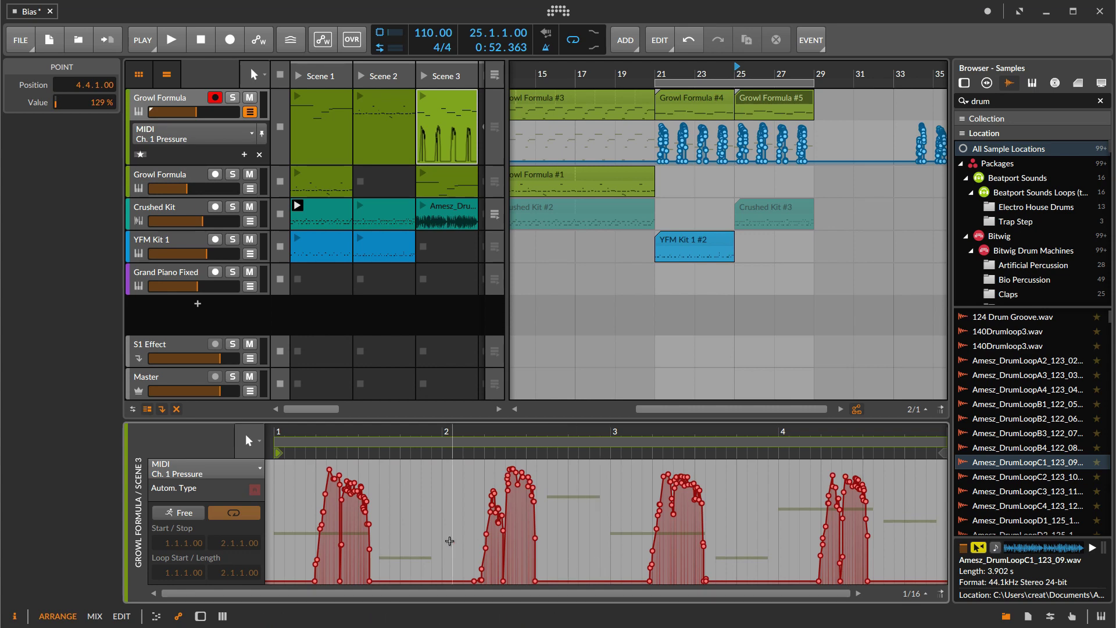
drag(455, 544, 574, 450)
key(Delete)
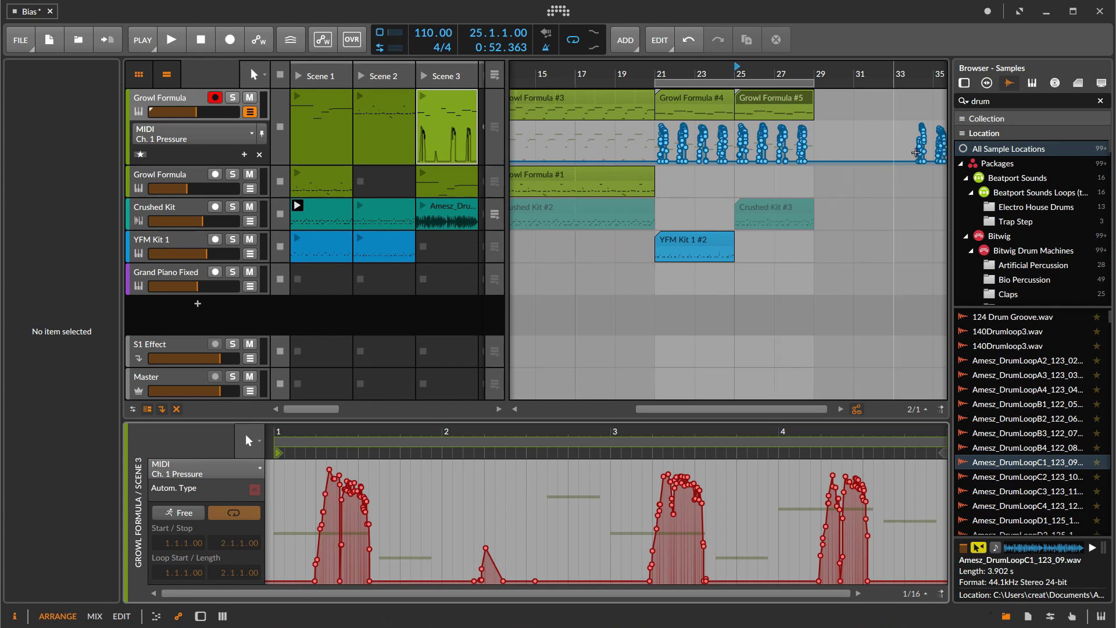
Step: Copy the edited Scene 3 clip into the arrangement at bar 29 of the upper Growl Formula track and play from there
drag(436, 102, 820, 107)
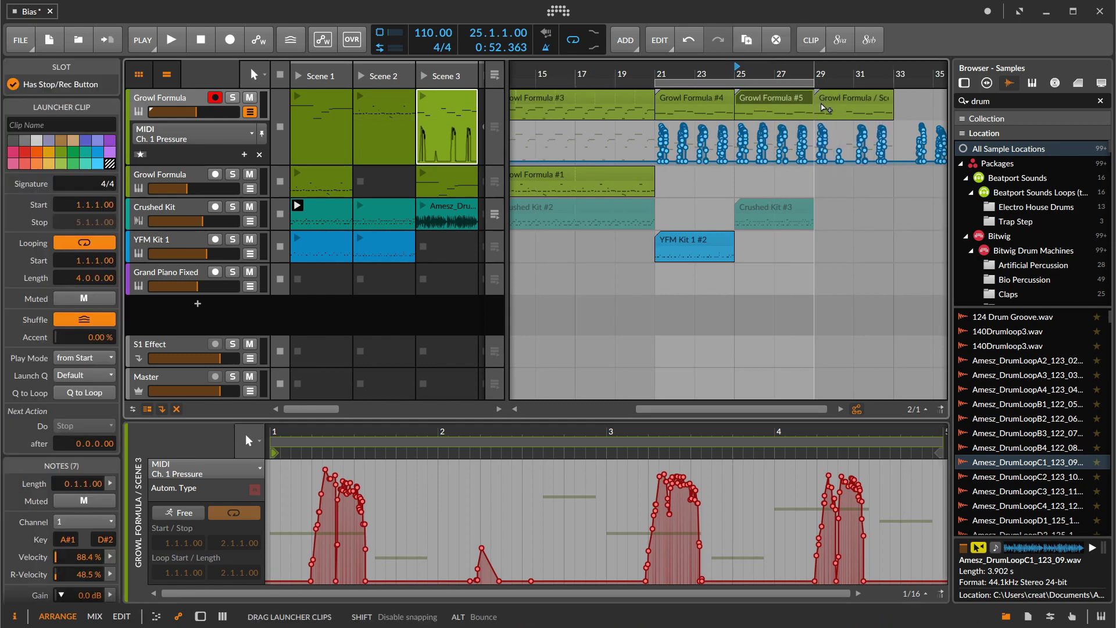
click(817, 74)
key(space)
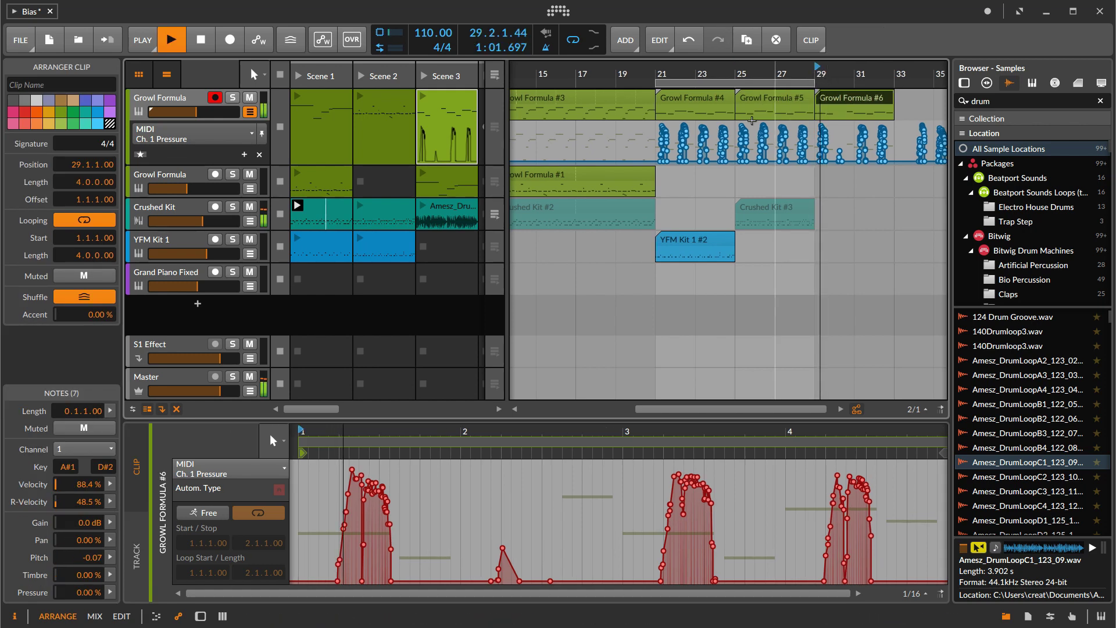
Step: Stop playback and create a new project
click(206, 46)
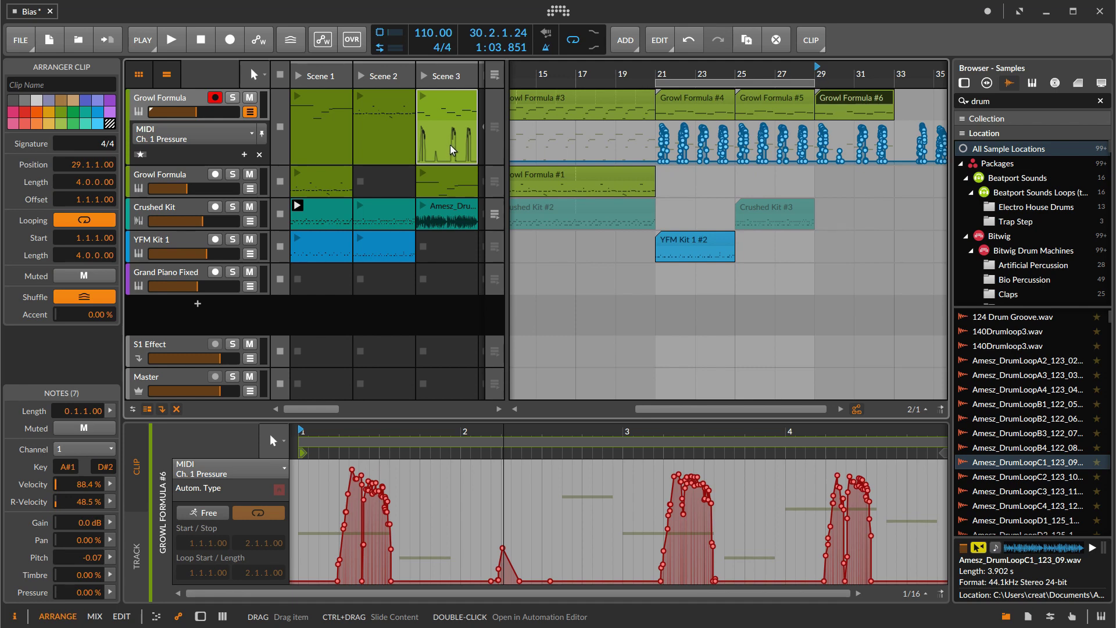
key(ctrl+n)
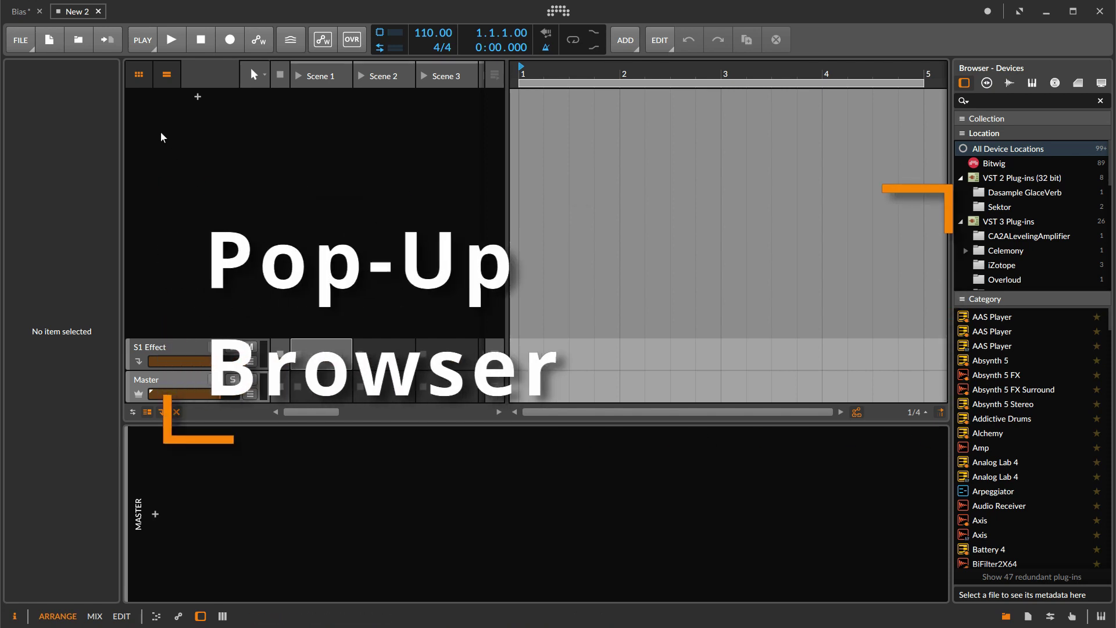
Step: Start adding an instrument track with the Sampler device from the Instruments collection
click(198, 98)
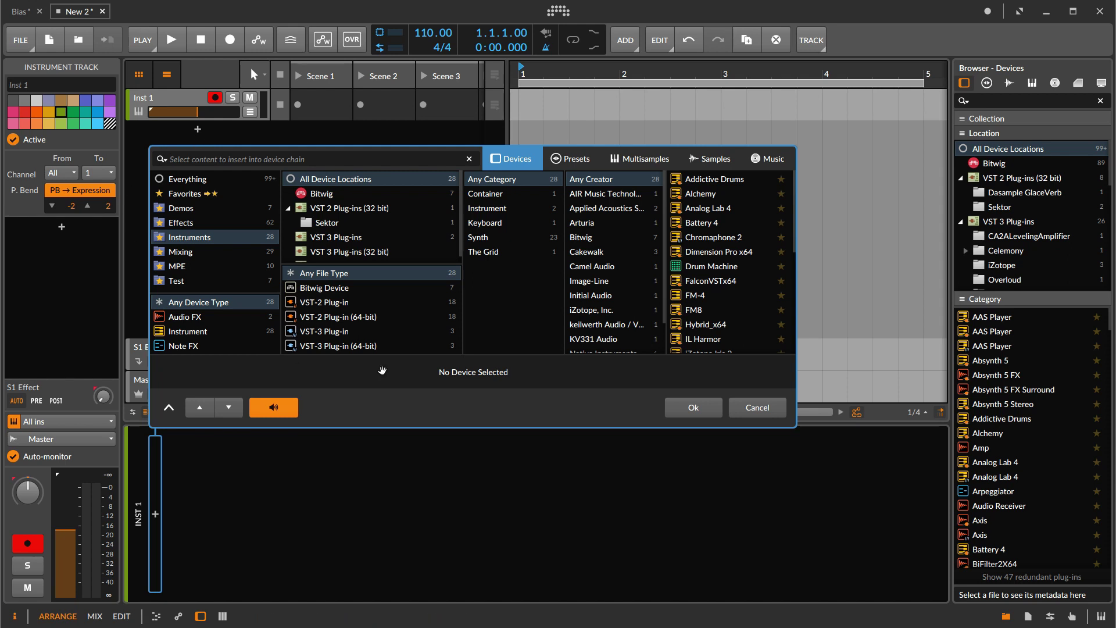
scroll(736, 261, down, 5)
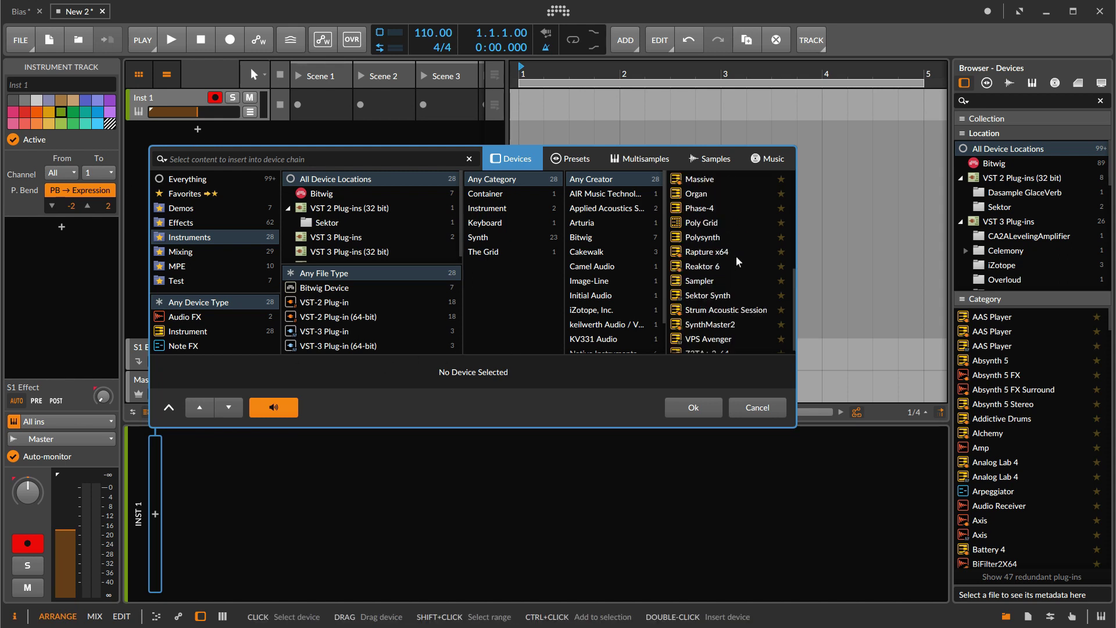
click(702, 279)
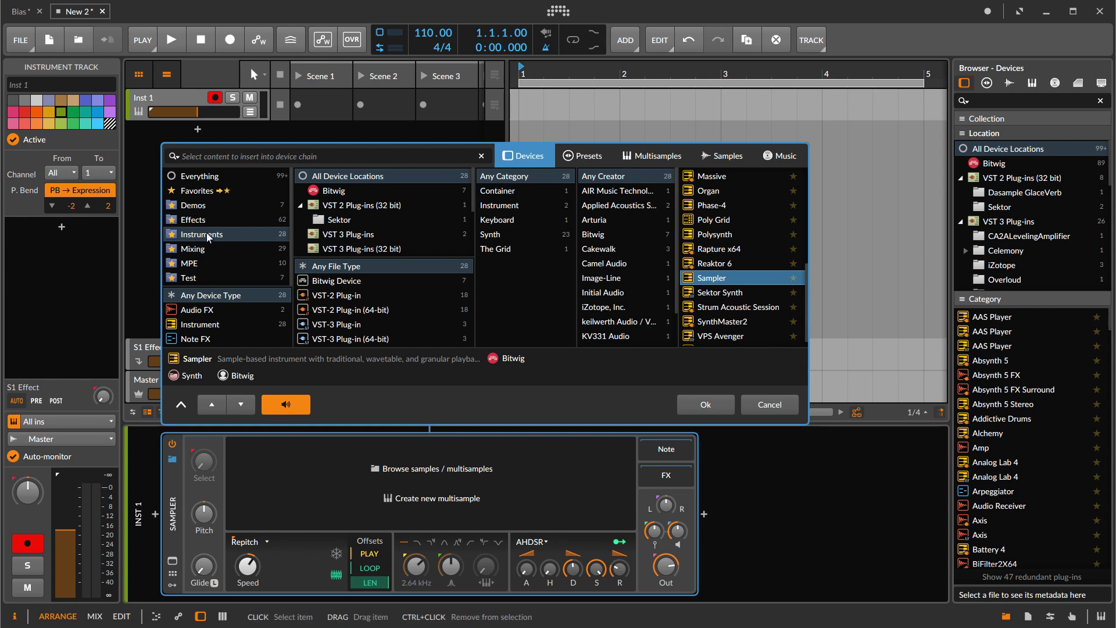
Step: Examine the device list under the Instruments collection and under Everything, and cancel the device insertion
scroll(712, 267, up, 4)
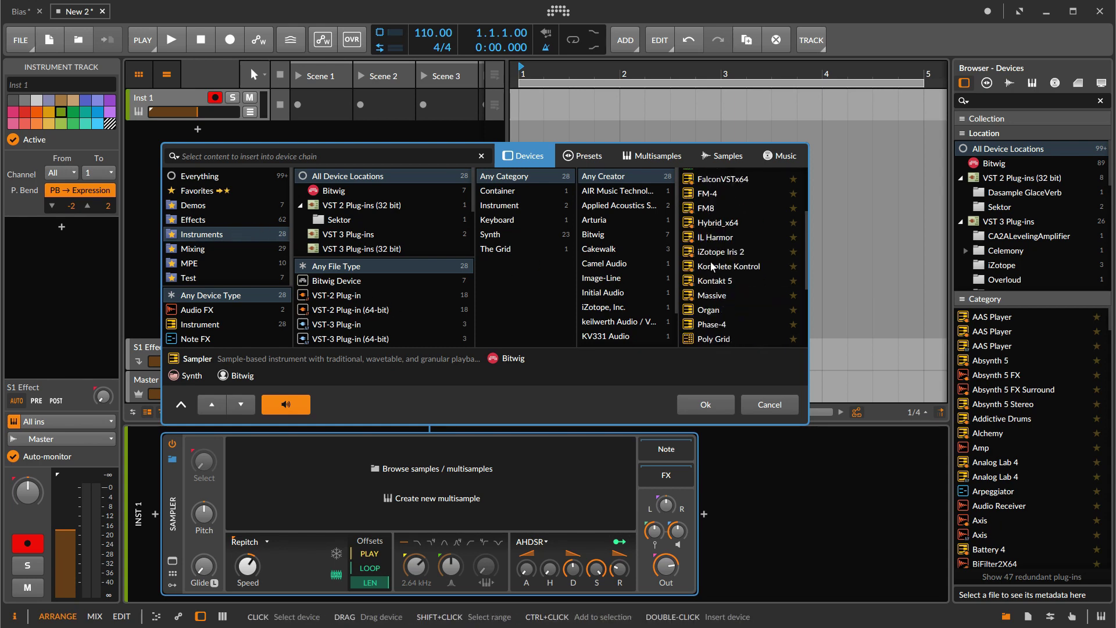
scroll(712, 267, up, 3)
scroll(712, 266, down, 6)
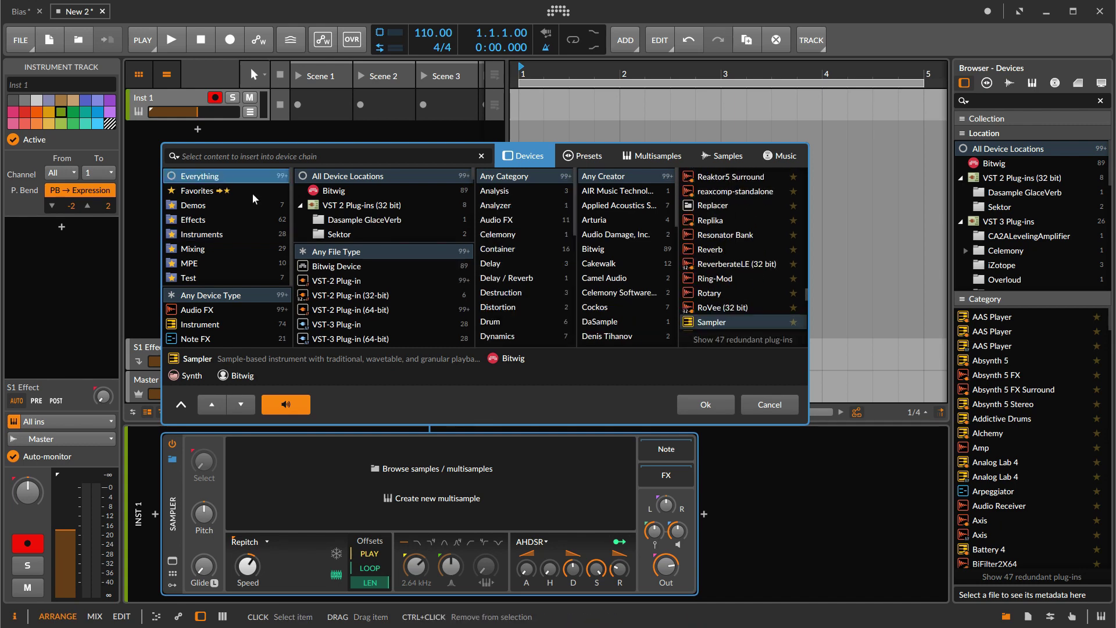
scroll(724, 285, down, 5)
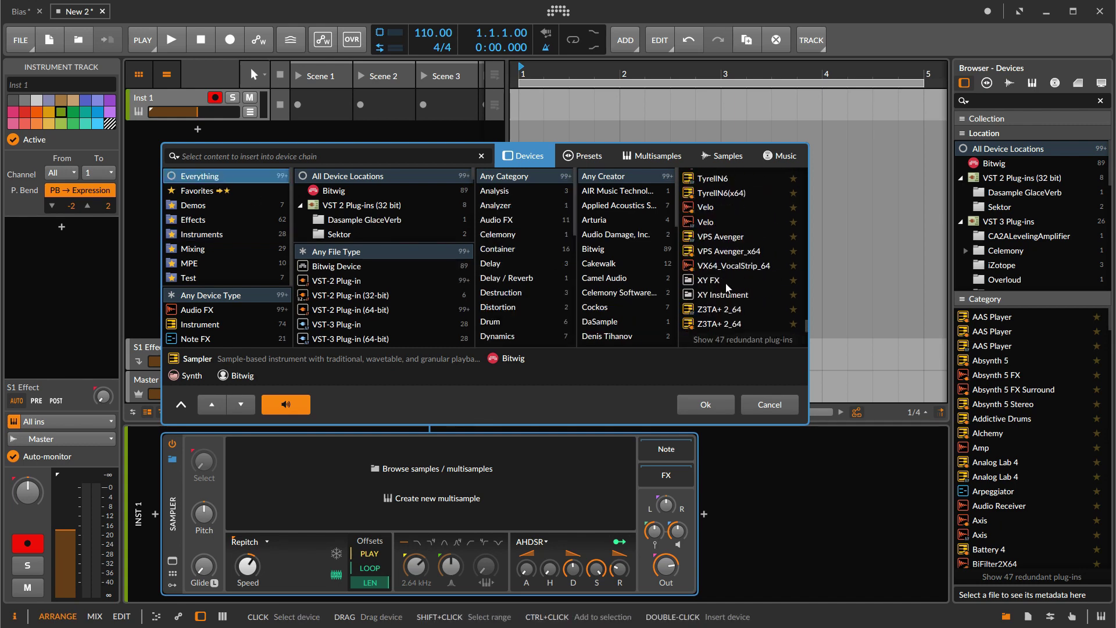
scroll(725, 285, up, 8)
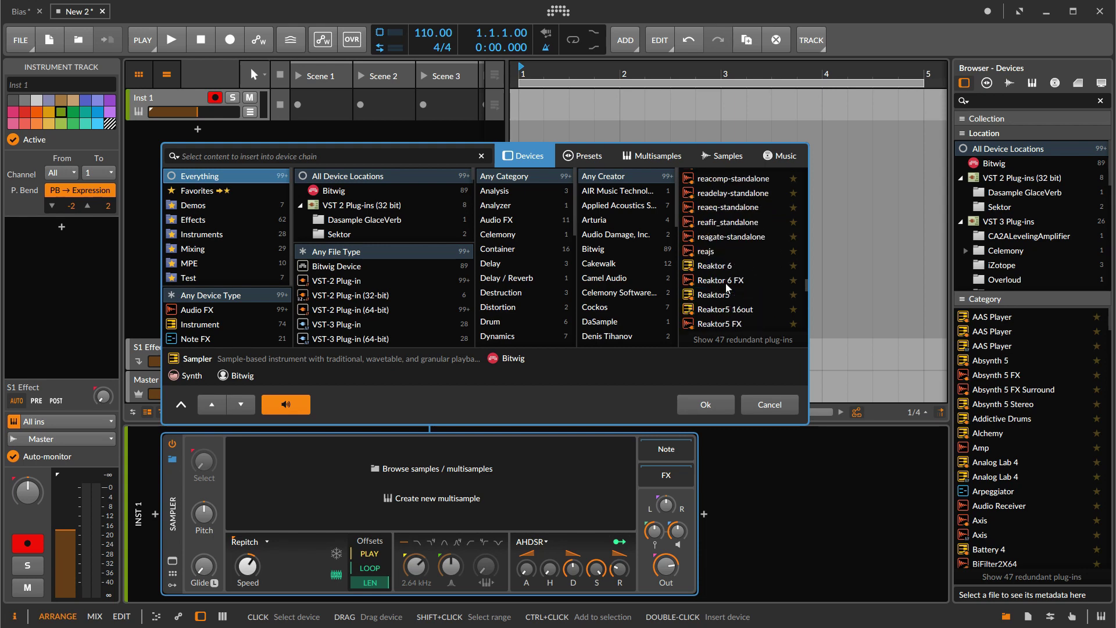
scroll(725, 285, up, 2)
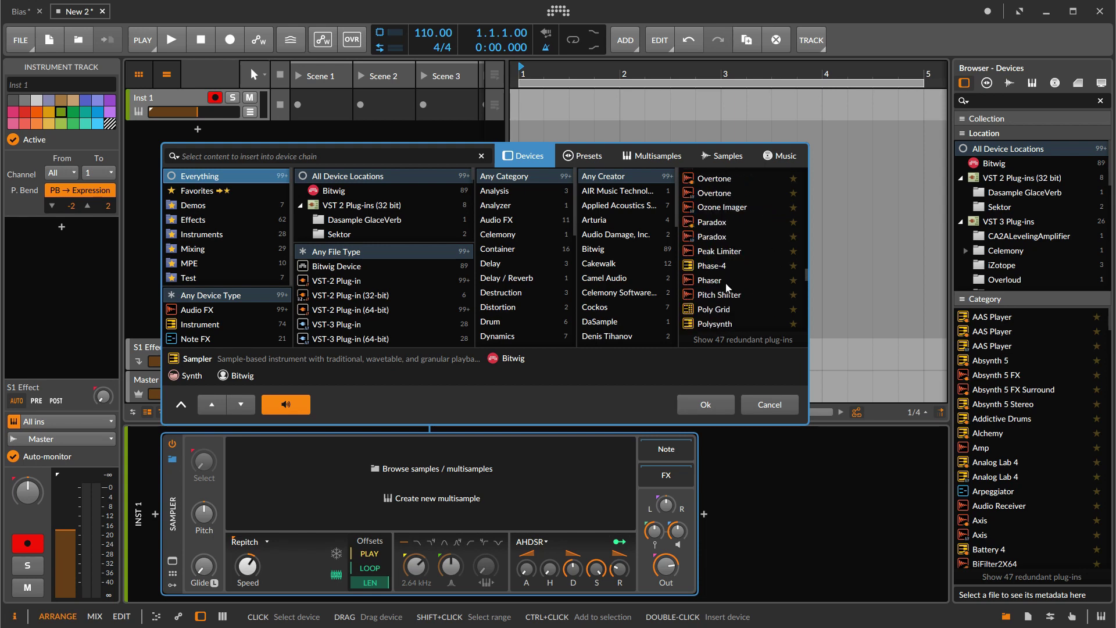
scroll(726, 287, down, 3)
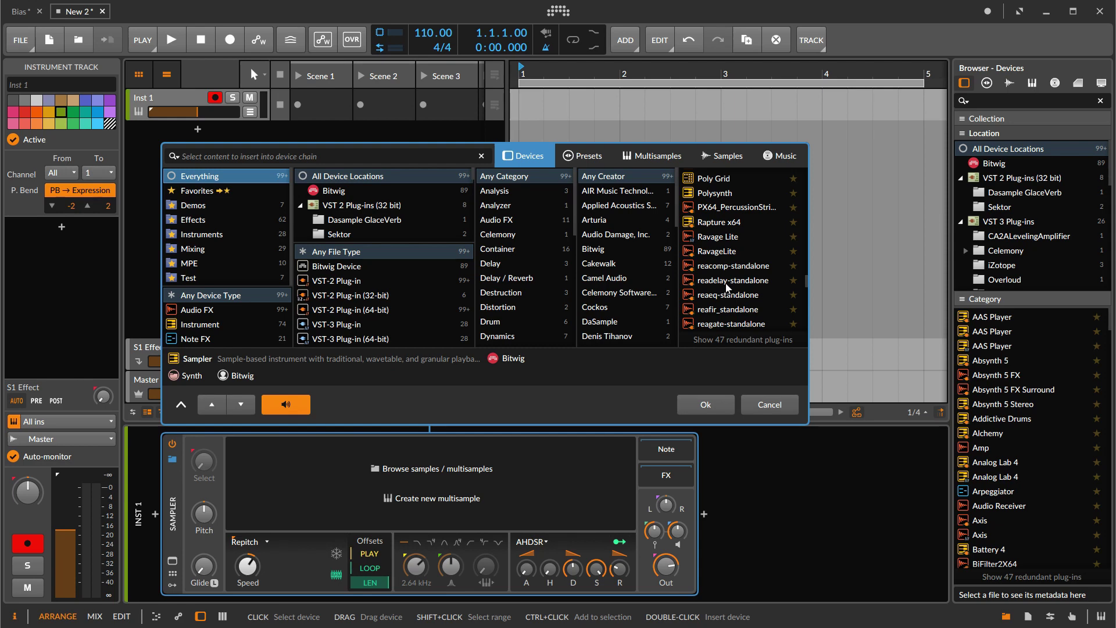
scroll(725, 285, down, 5)
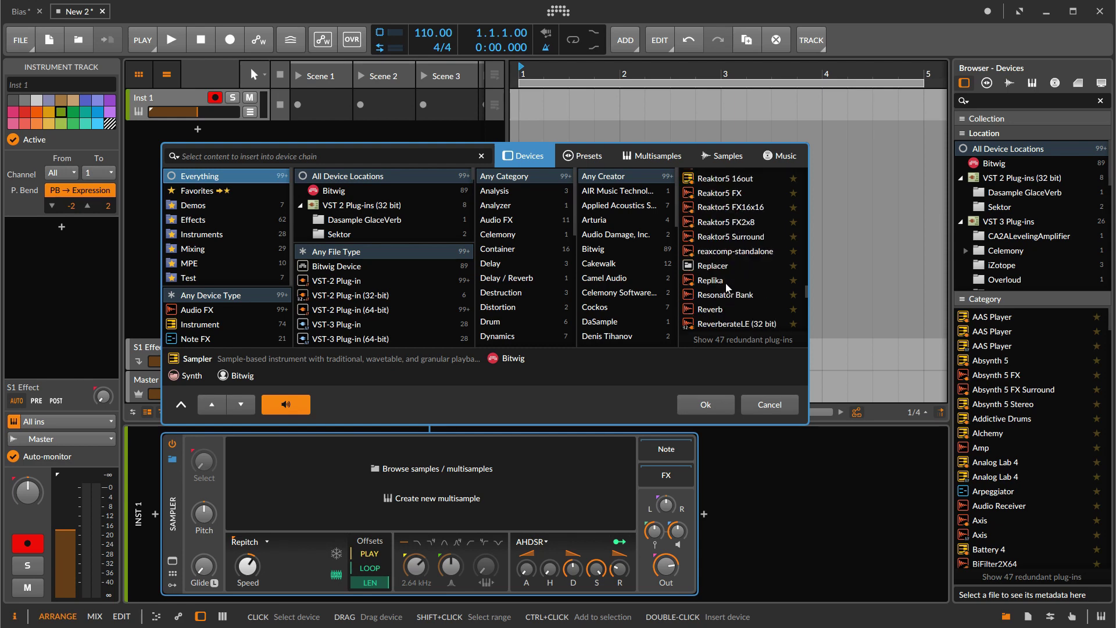
scroll(726, 285, up, 2)
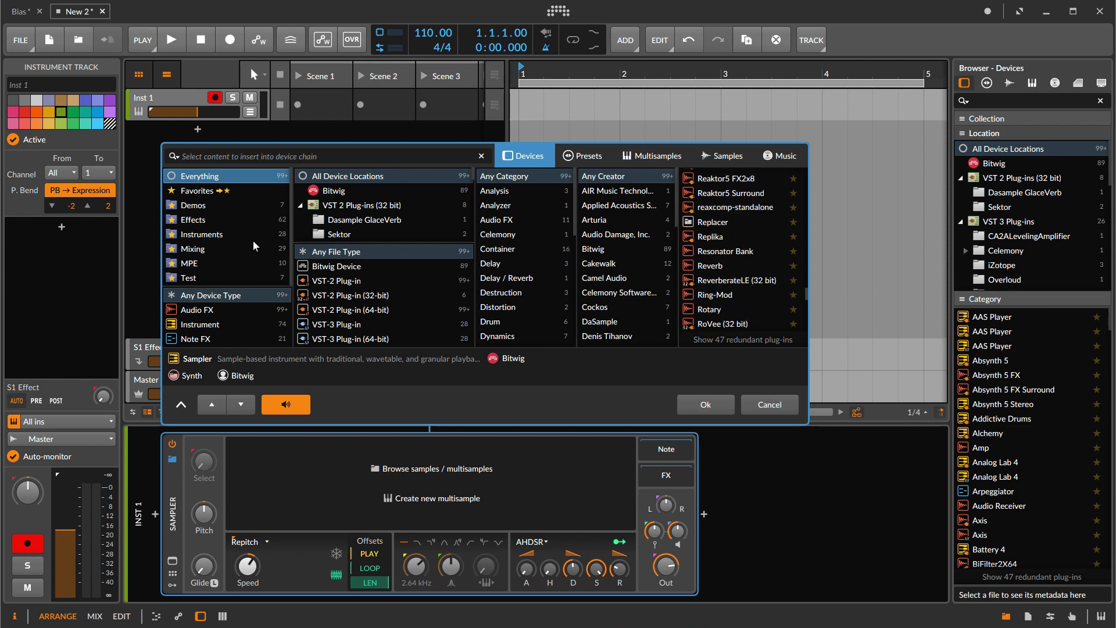
click(228, 234)
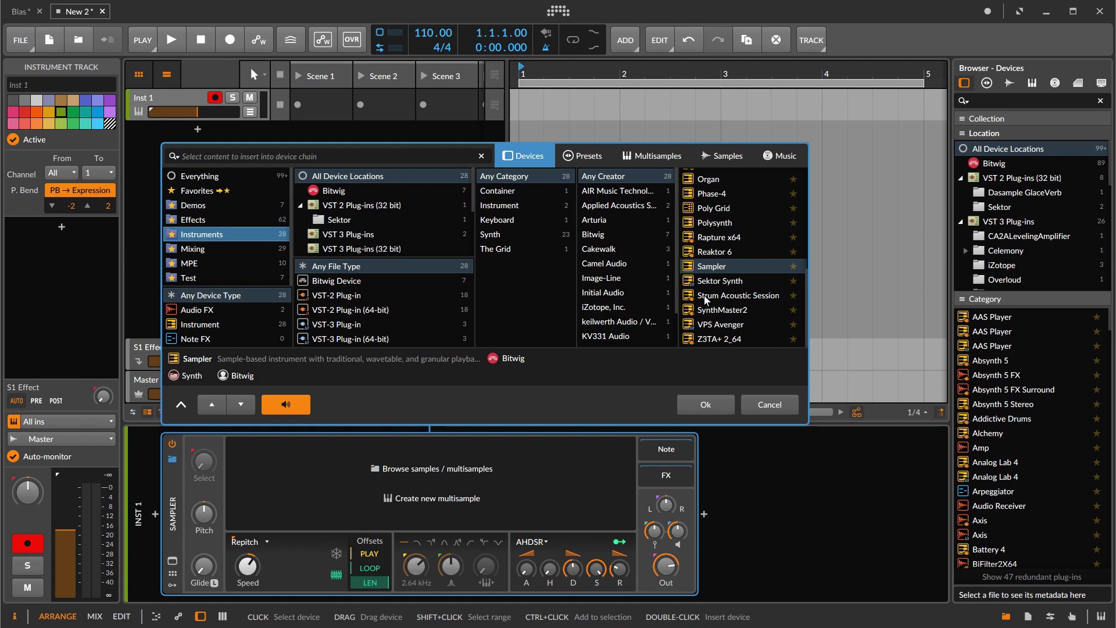
click(768, 404)
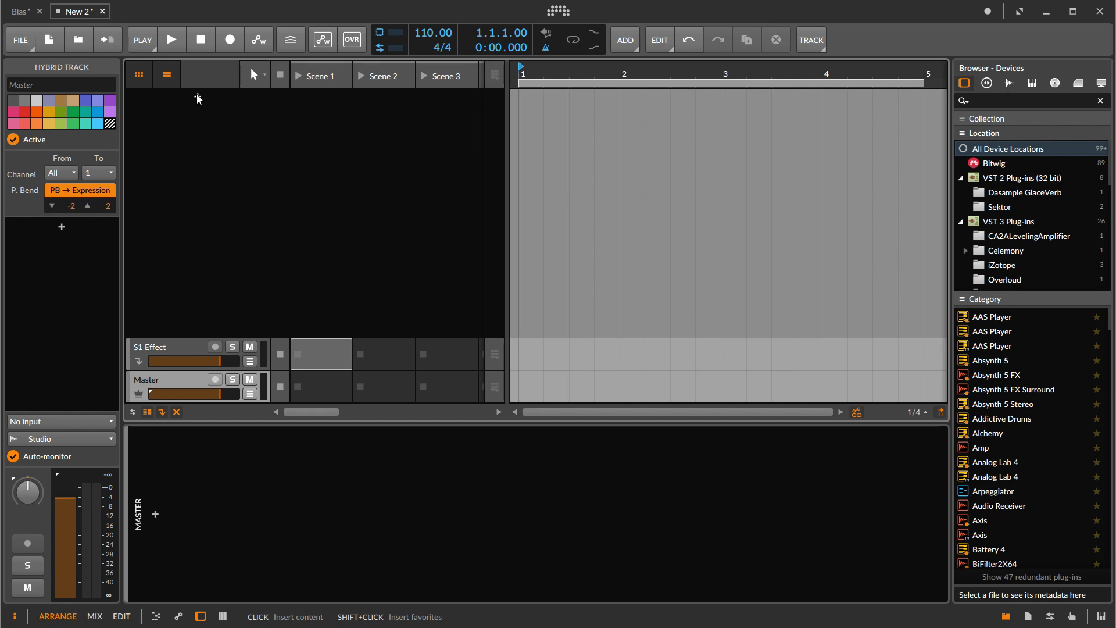
Step: Add an instrument track with the Organ device from the Instruments collection
click(198, 99)
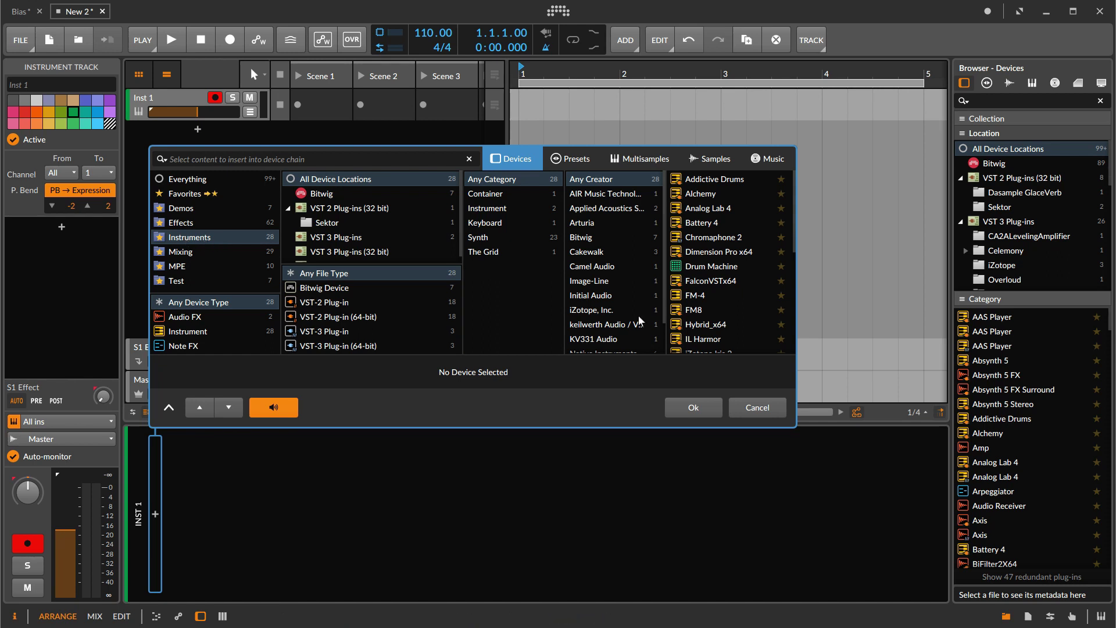
scroll(706, 290, down, 2)
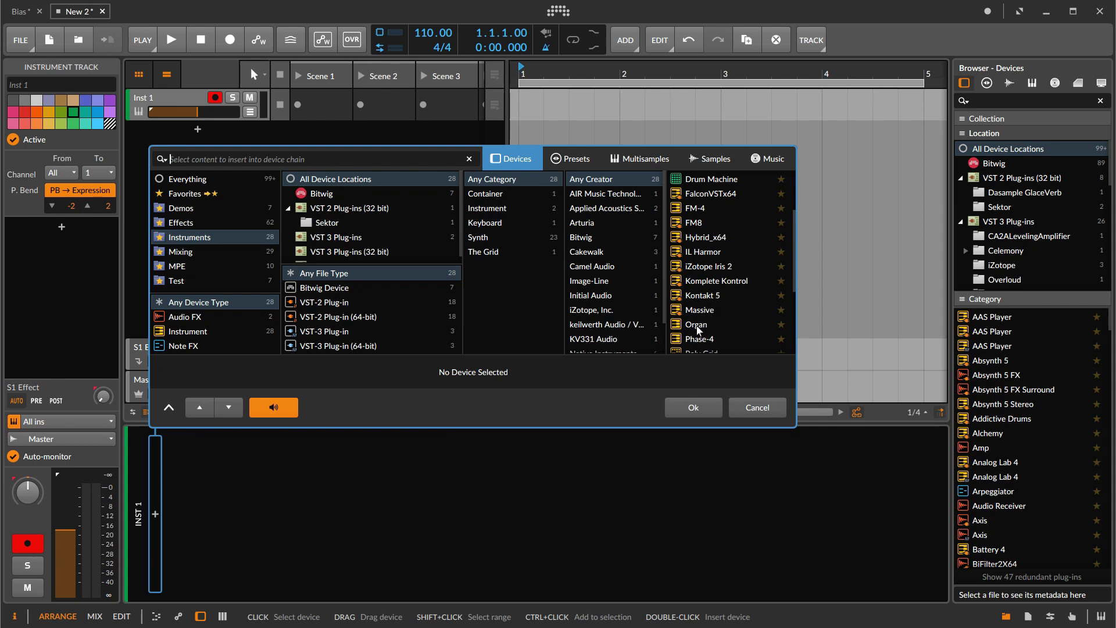
click(698, 330)
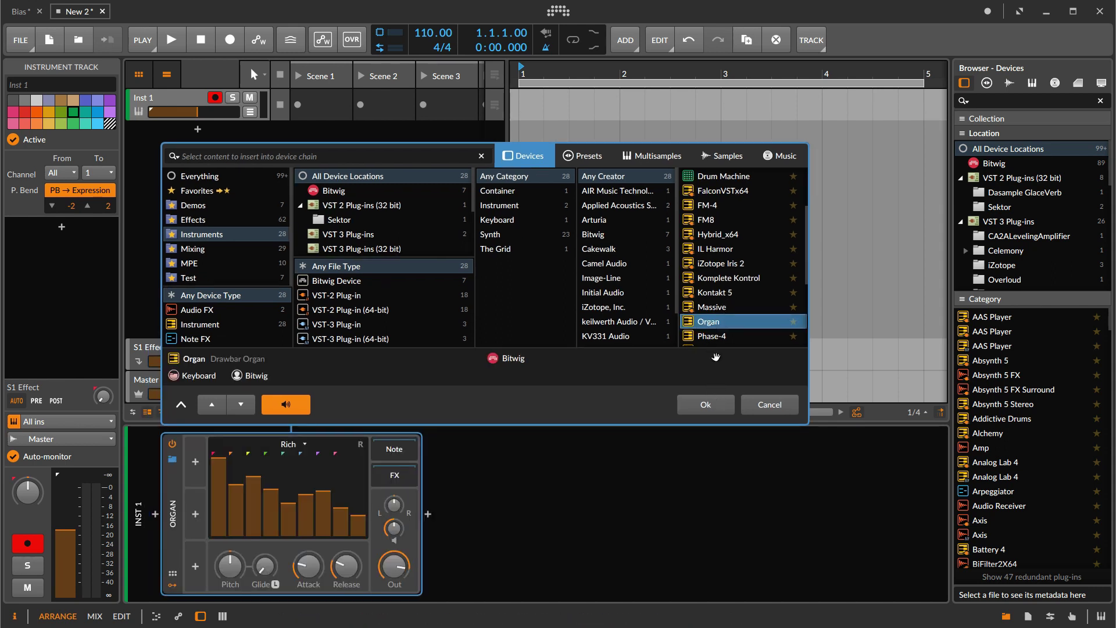
click(704, 405)
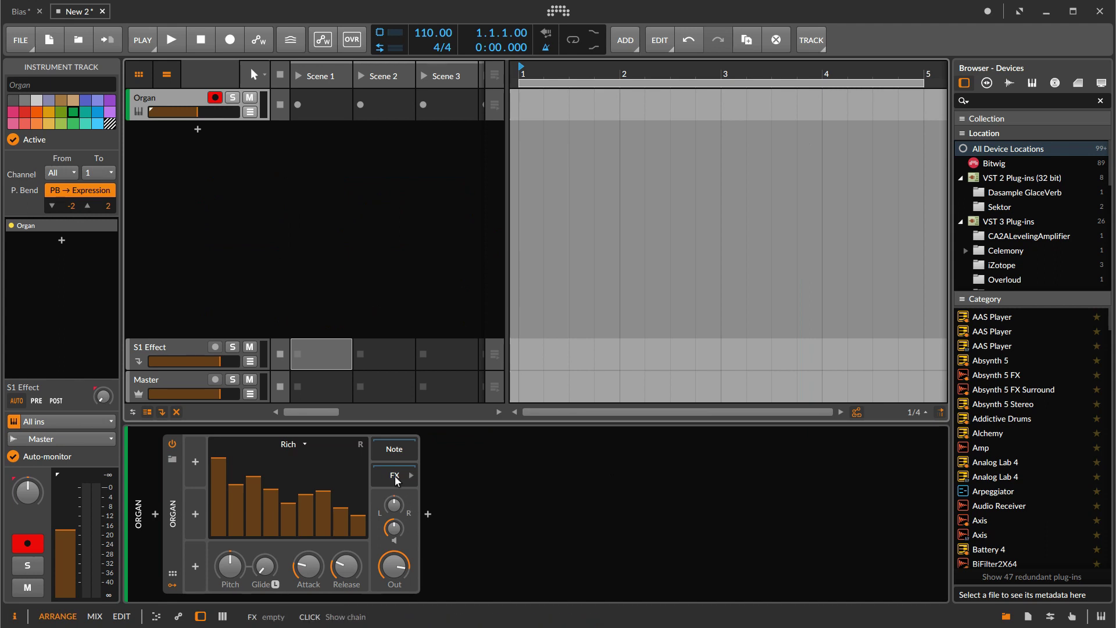
Step: Insert two Chorus effects in series after the Organ device
click(428, 516)
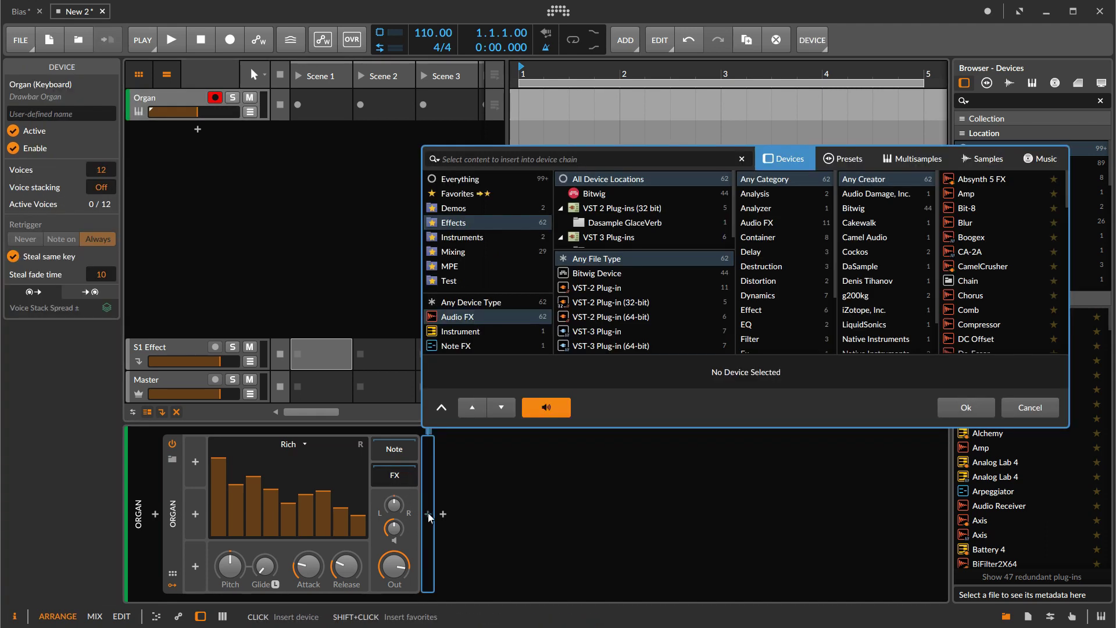
click(972, 296)
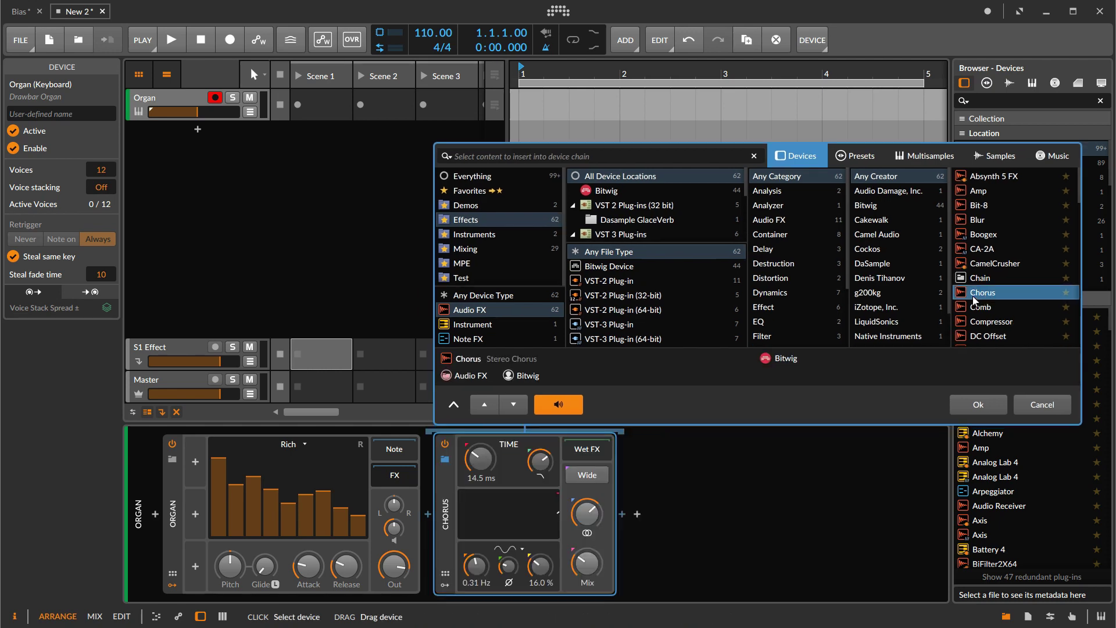
click(979, 406)
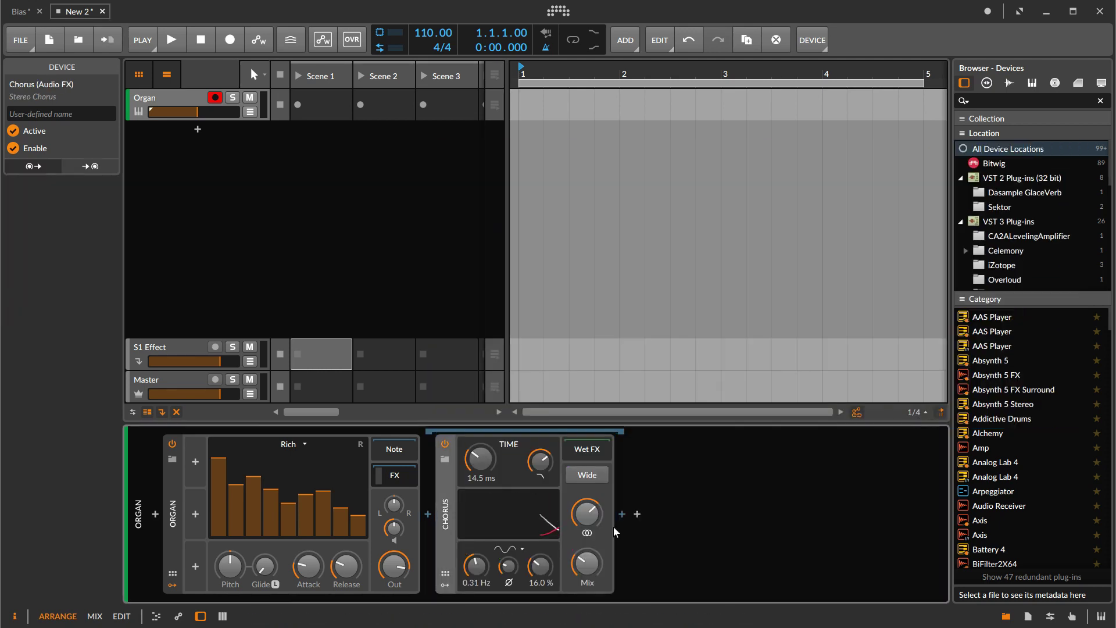
click(622, 514)
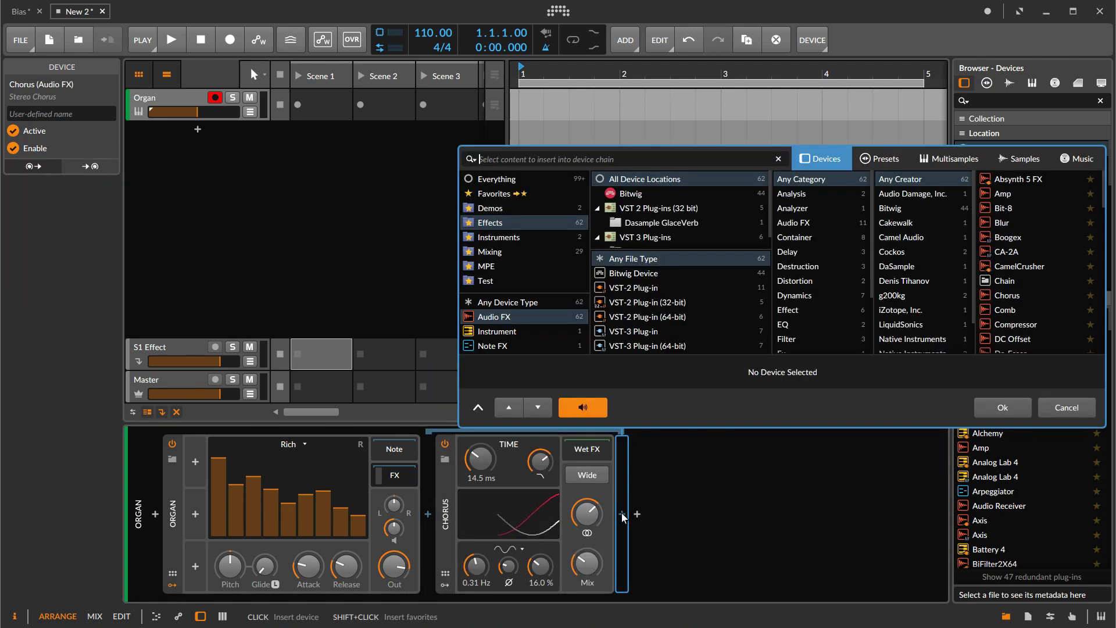
click(1007, 295)
click(1002, 407)
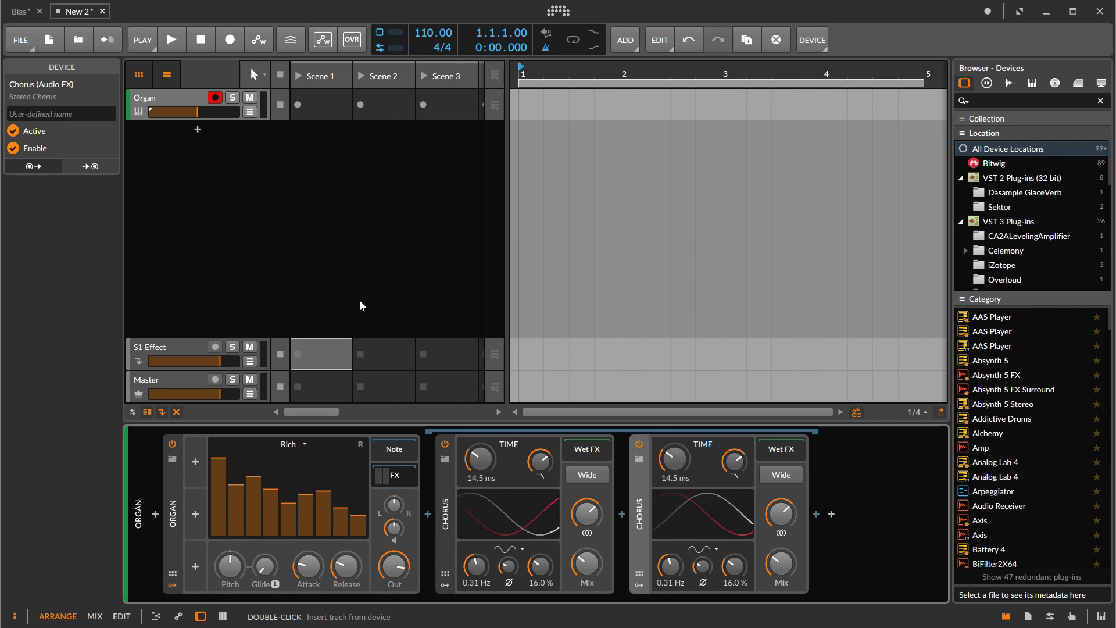
Step: View the replacement presets offered for the Organ device and cancel the browser
click(171, 458)
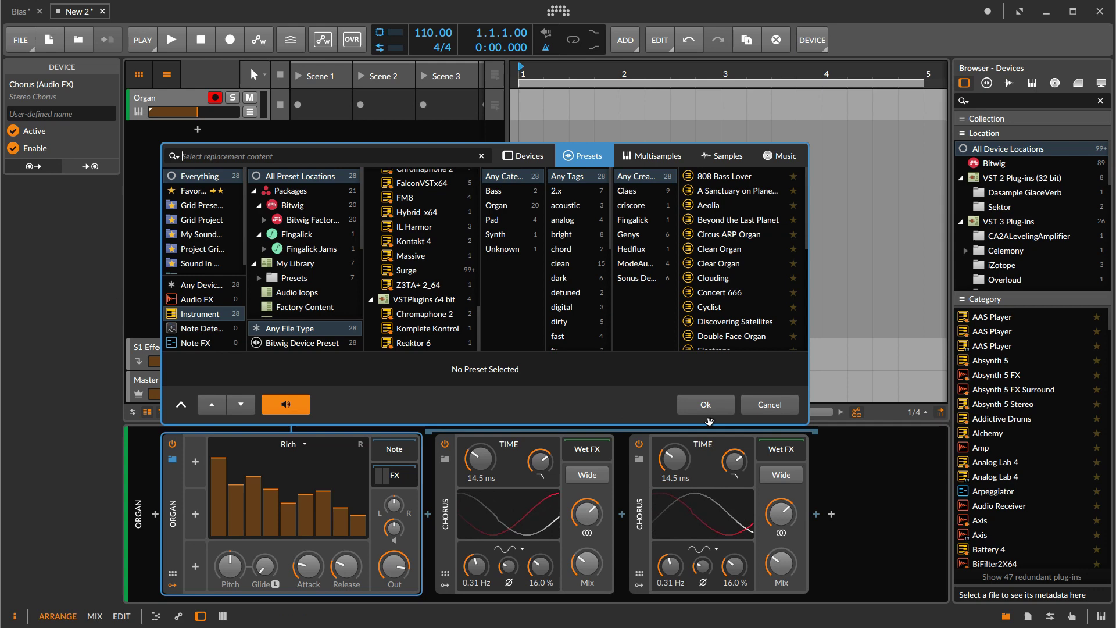
click(771, 404)
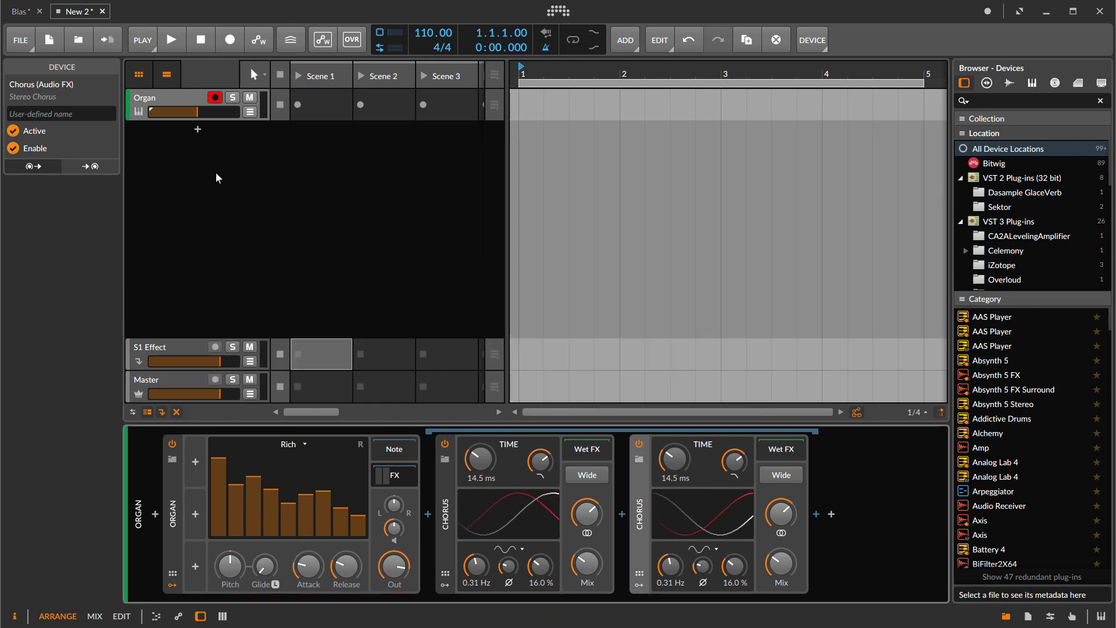
Step: Add an audio track below the Organ track and browse the devices offered for its empty device chain
double_click(202, 145)
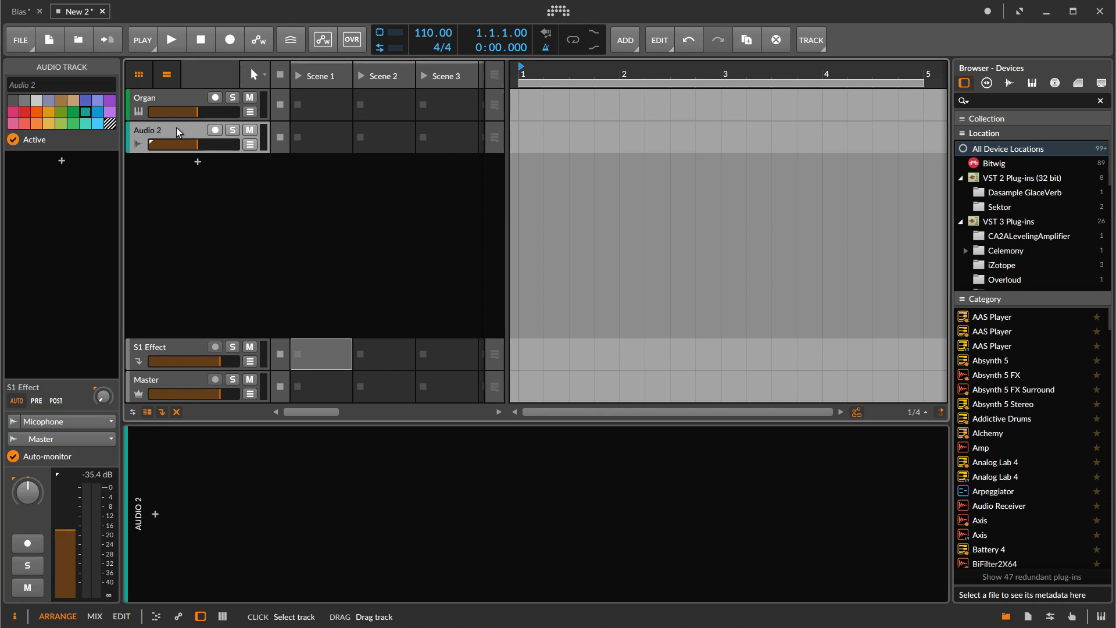
click(157, 509)
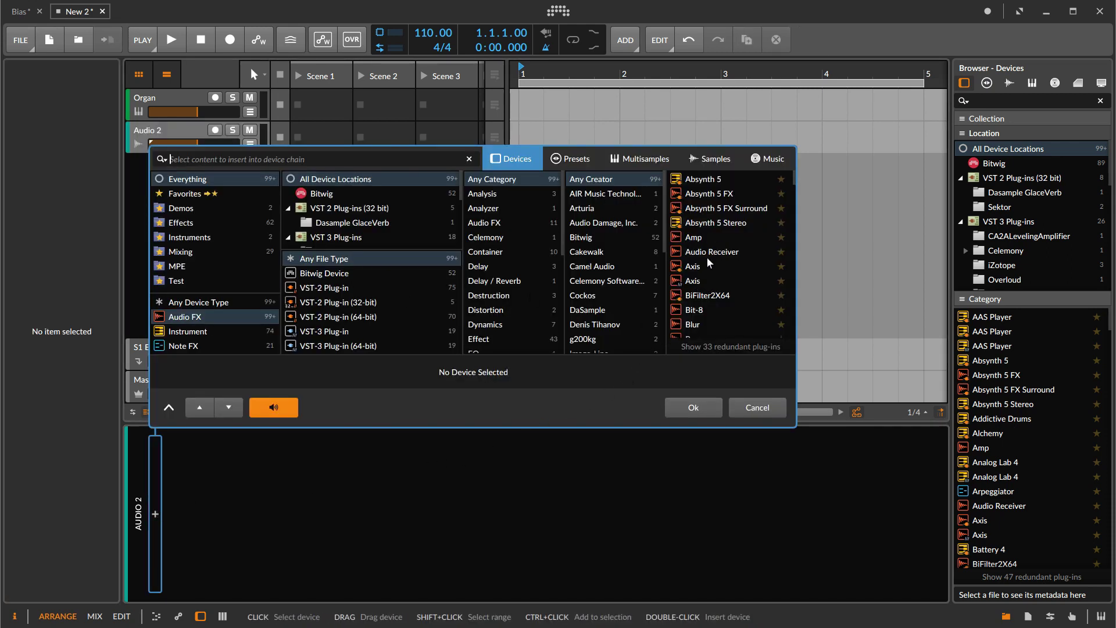
scroll(701, 273, down, 6)
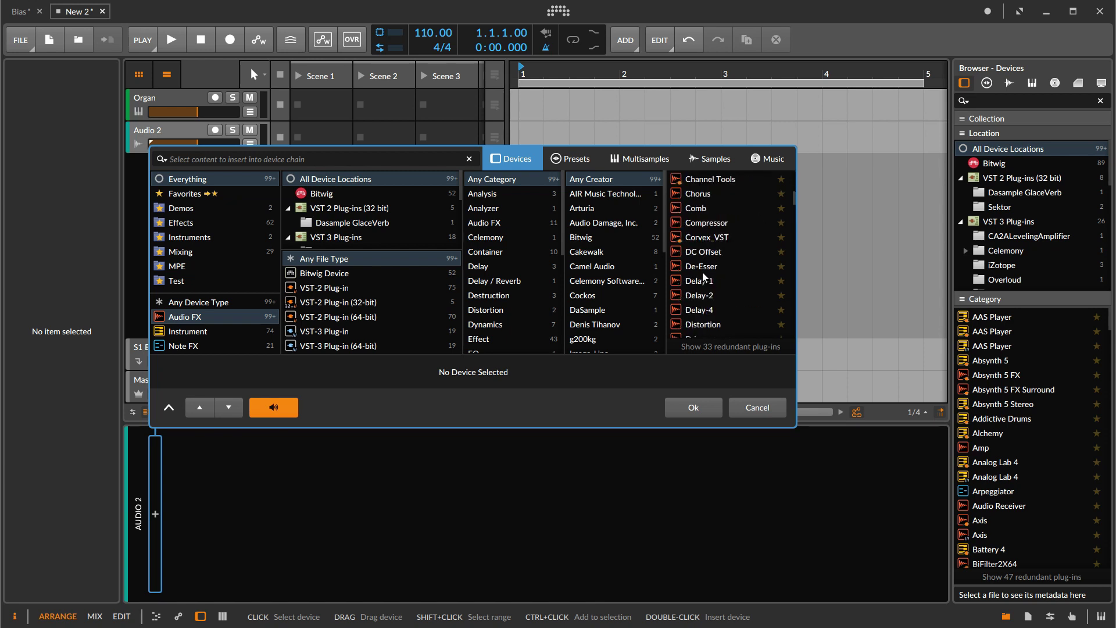
scroll(702, 271, up, 6)
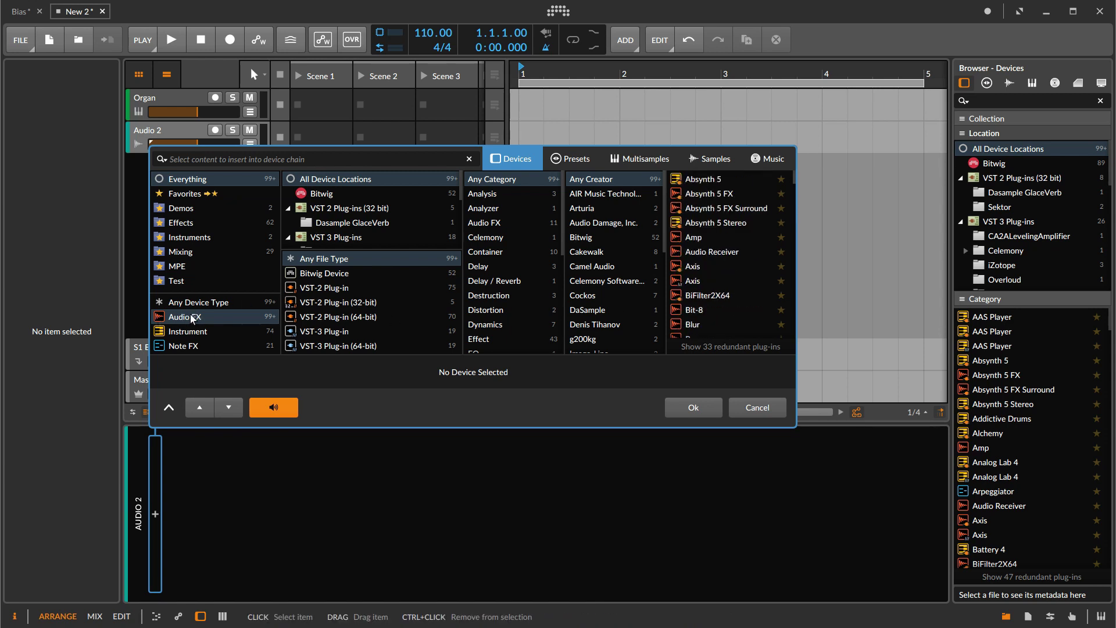
Step: Filter the devices to the Effects collection, remember these filters for empty audio tracks, and cancel the insertion
click(187, 223)
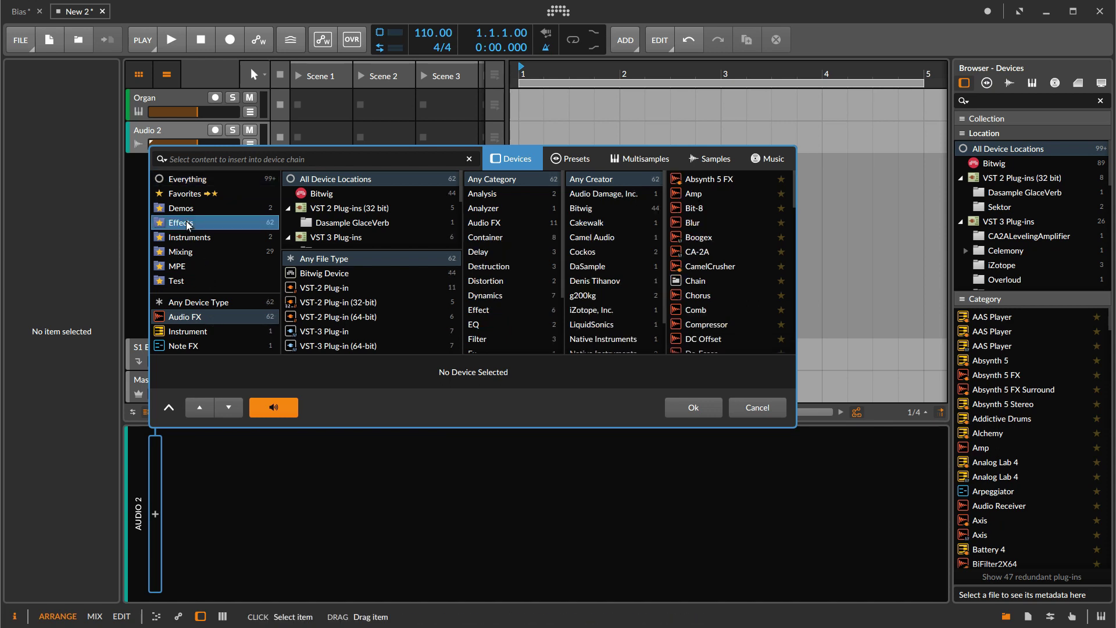
right_click(214, 228)
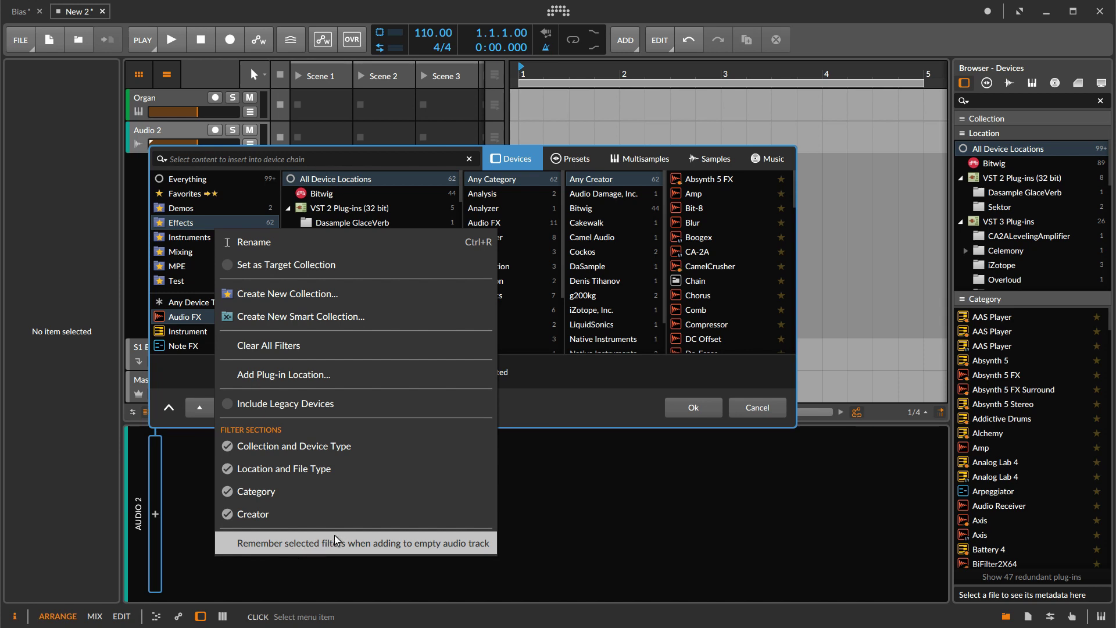
click(415, 546)
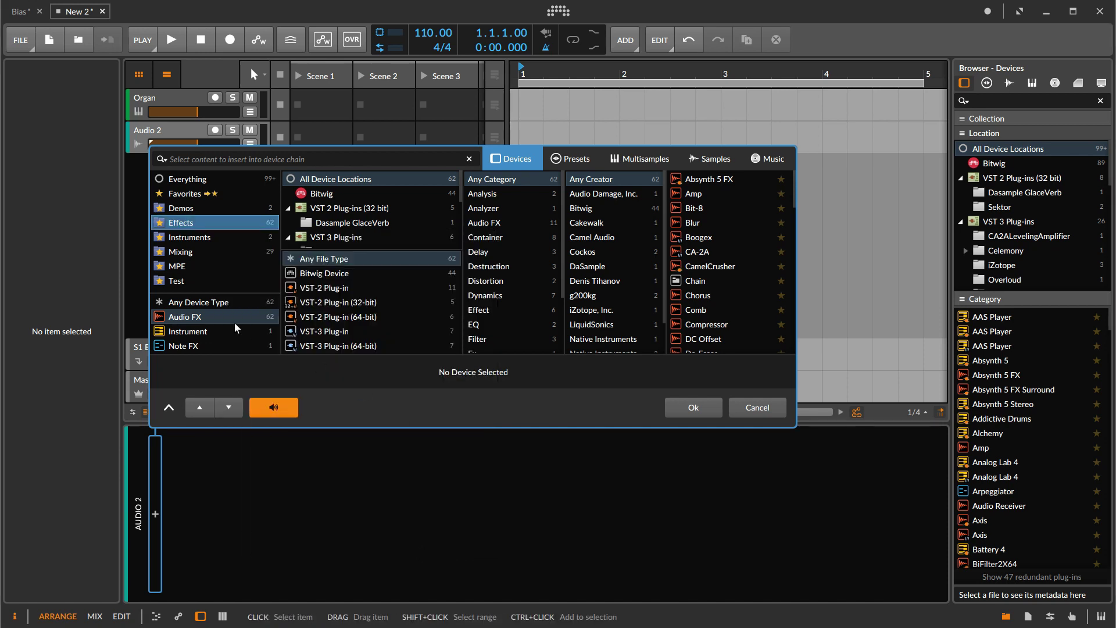
click(746, 410)
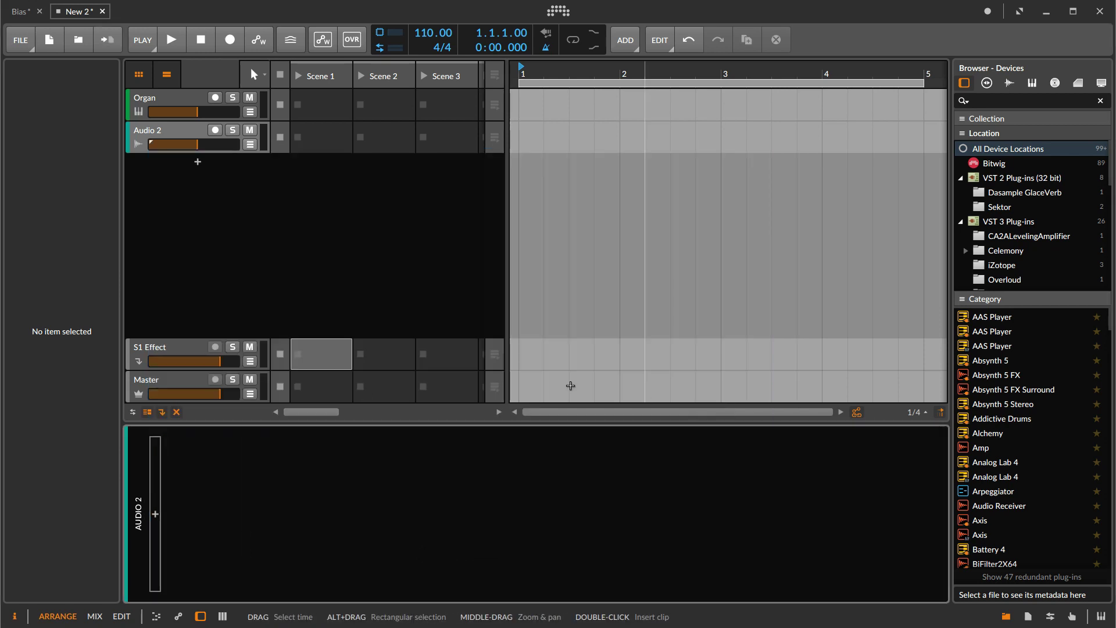
Step: Add another audio track below Audio 2 and open the device browser for its empty chain
double_click(187, 210)
click(155, 514)
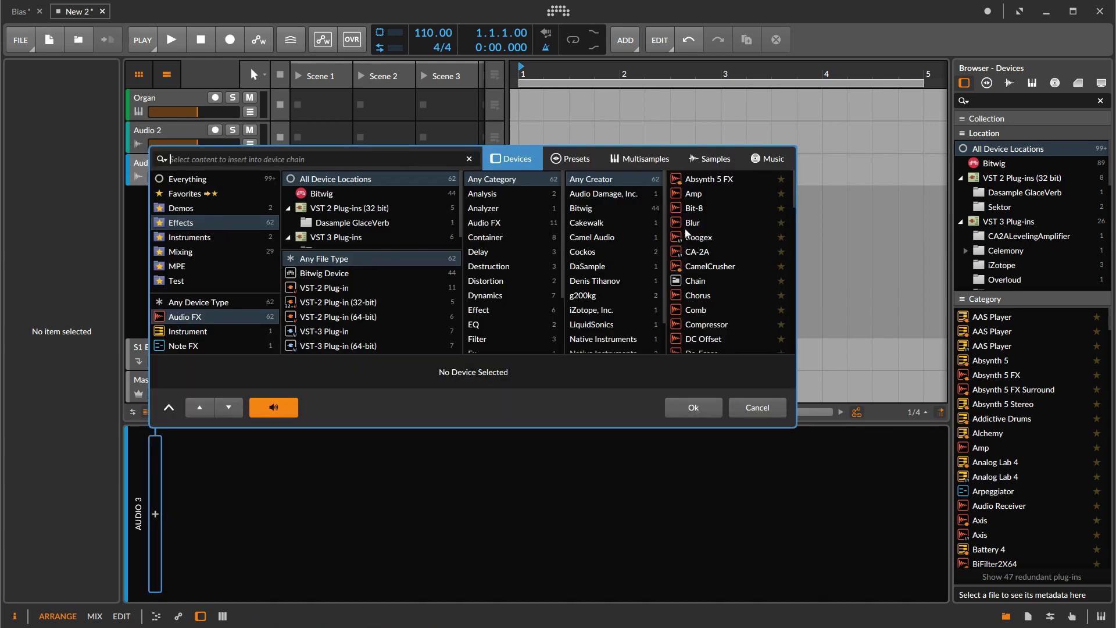
Step: Look through the effects offered for the empty Audio 3 chain and cancel the insertion
scroll(697, 263, down, 9)
scroll(698, 262, down, 8)
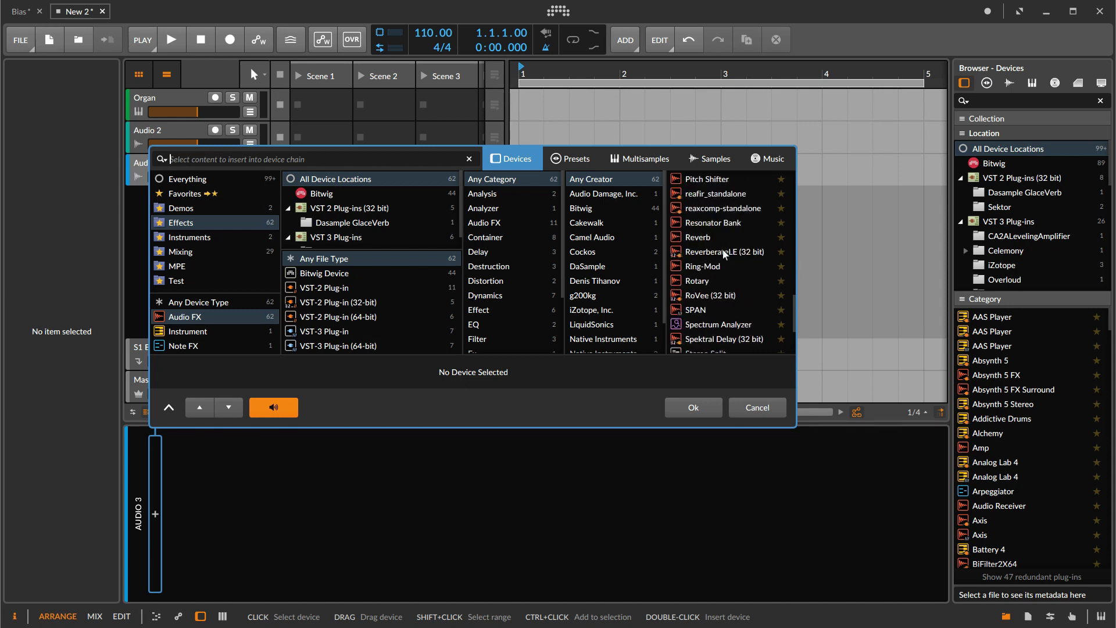
scroll(697, 251, down, 3)
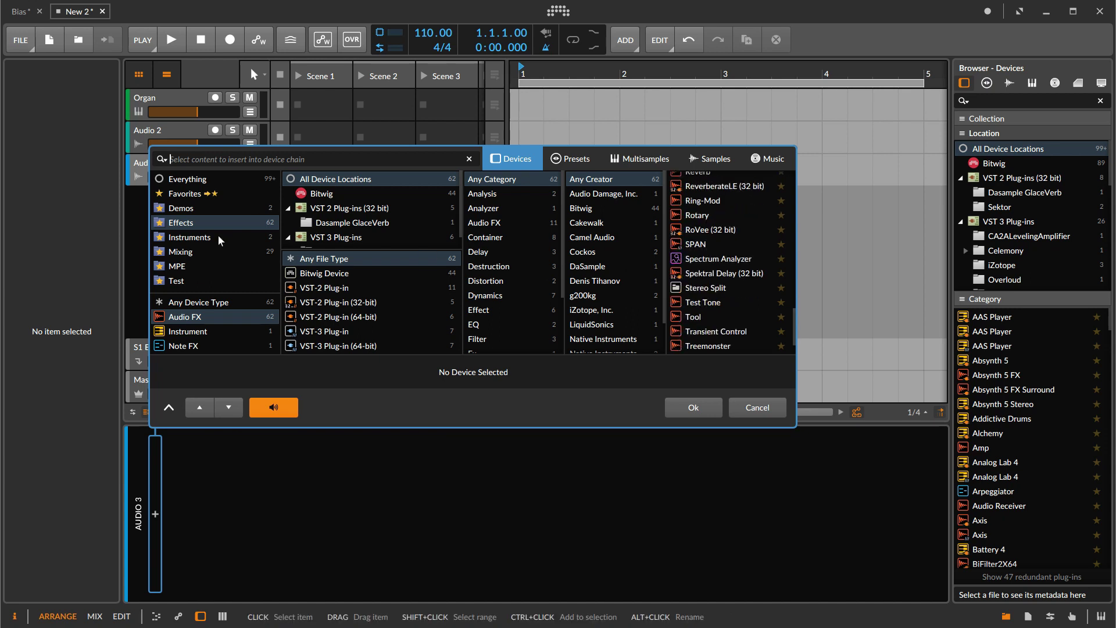
key(Escape)
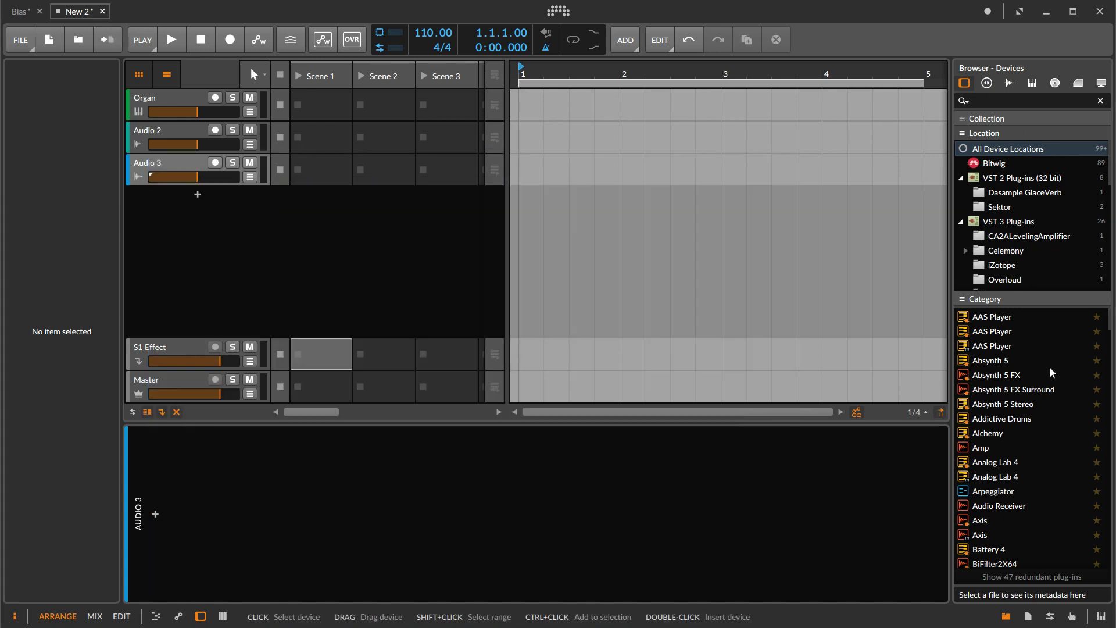
Step: Add IL Harmor from the Instruments collection as a new instrument track below Audio 3
click(1006, 117)
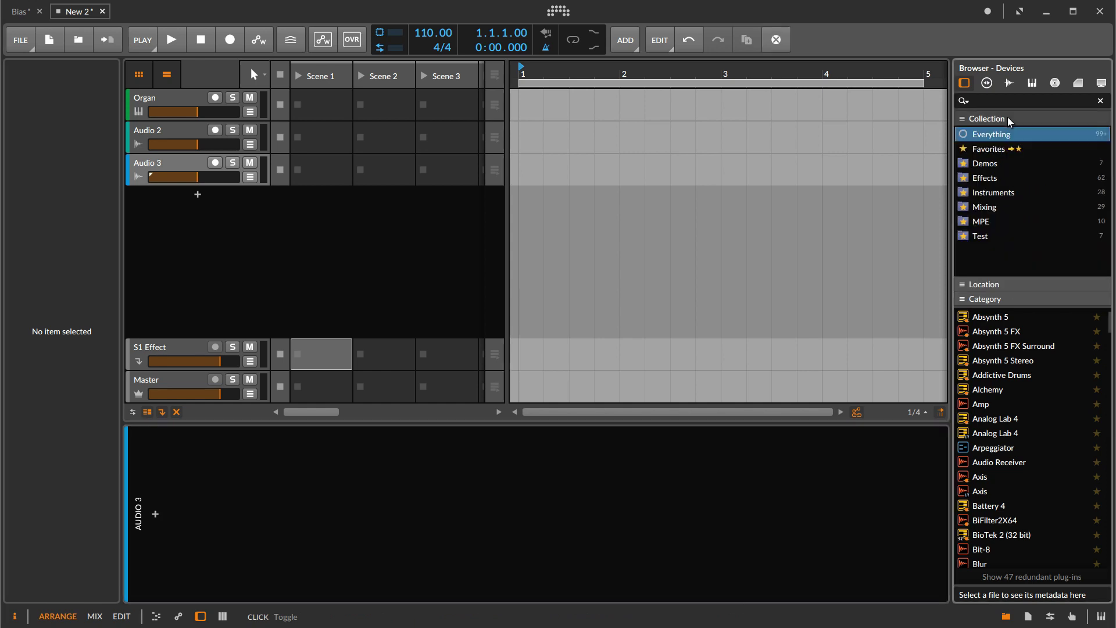
click(992, 192)
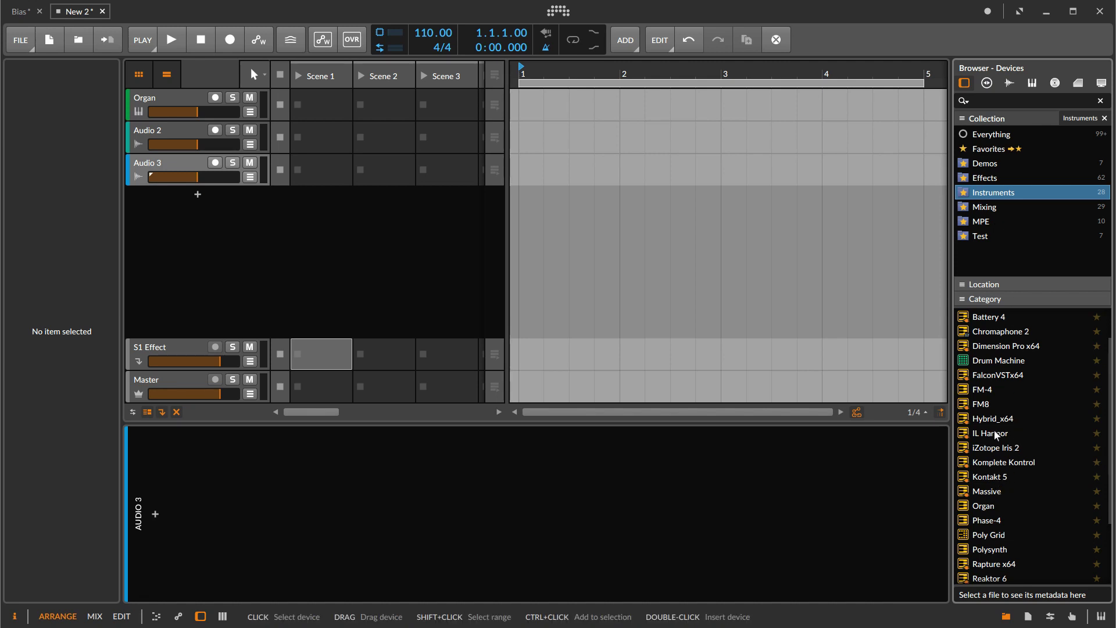
drag(993, 431, 183, 211)
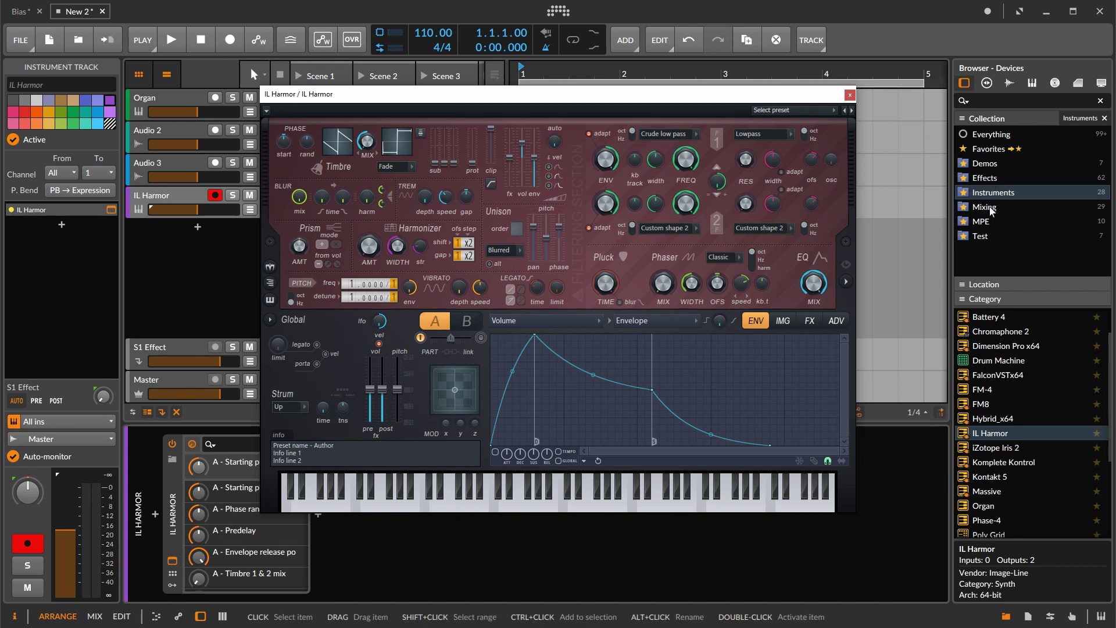
Step: Insert Delay-1 from the Effects collection after IL Harmor and filter the device browser to the MPE collection
click(988, 179)
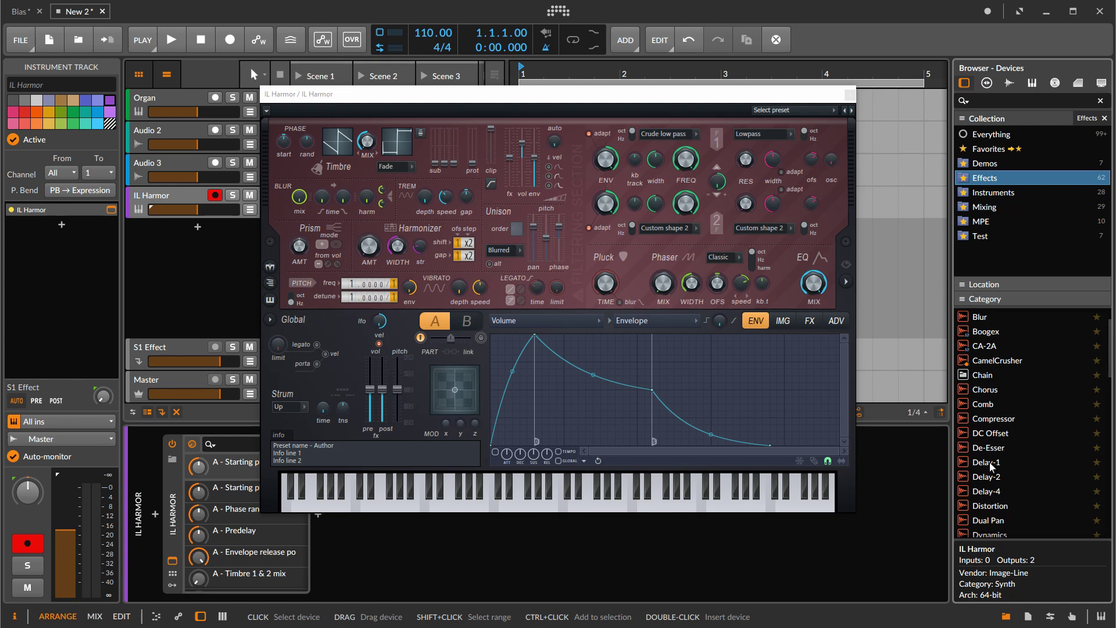
drag(991, 465, 546, 562)
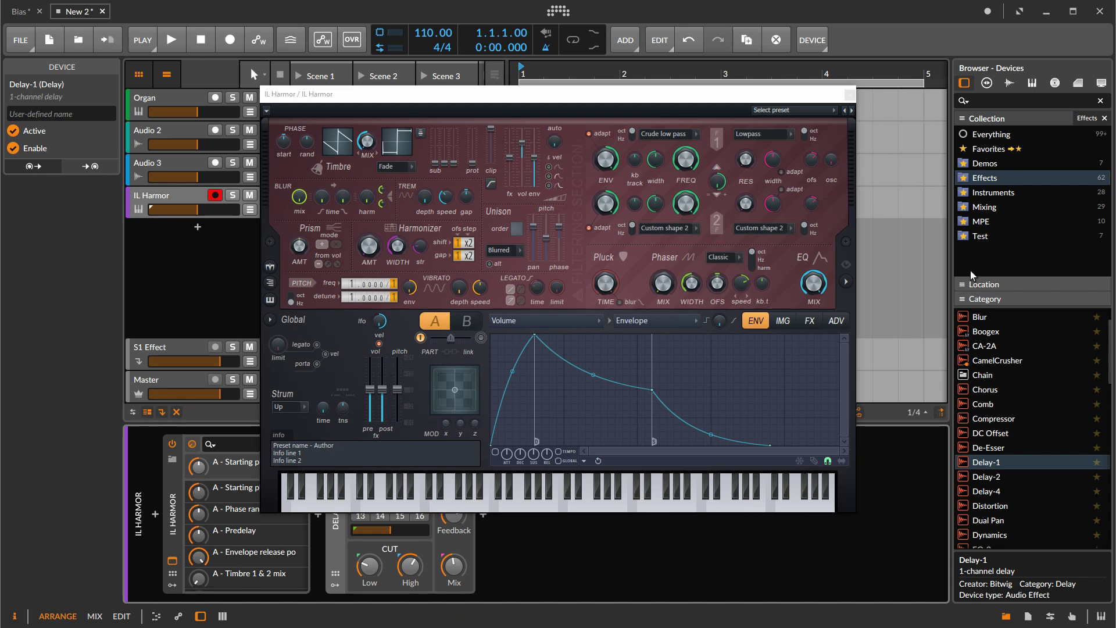
click(986, 224)
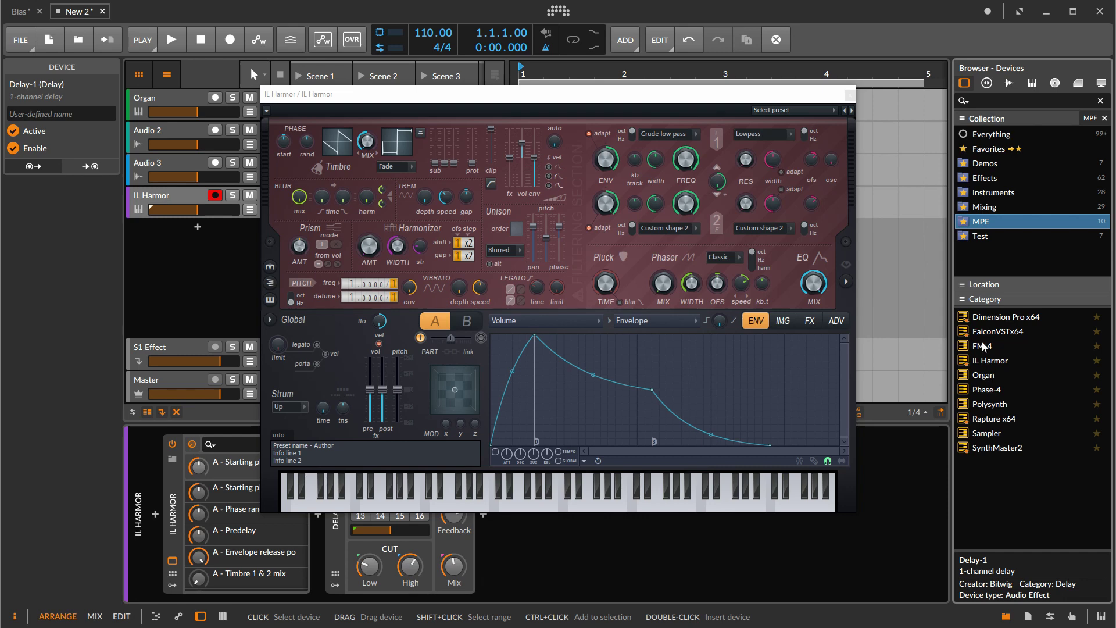
Step: Undo the last change, then select the Organ device and hide and show its nested FX chain
key(ctrl+z)
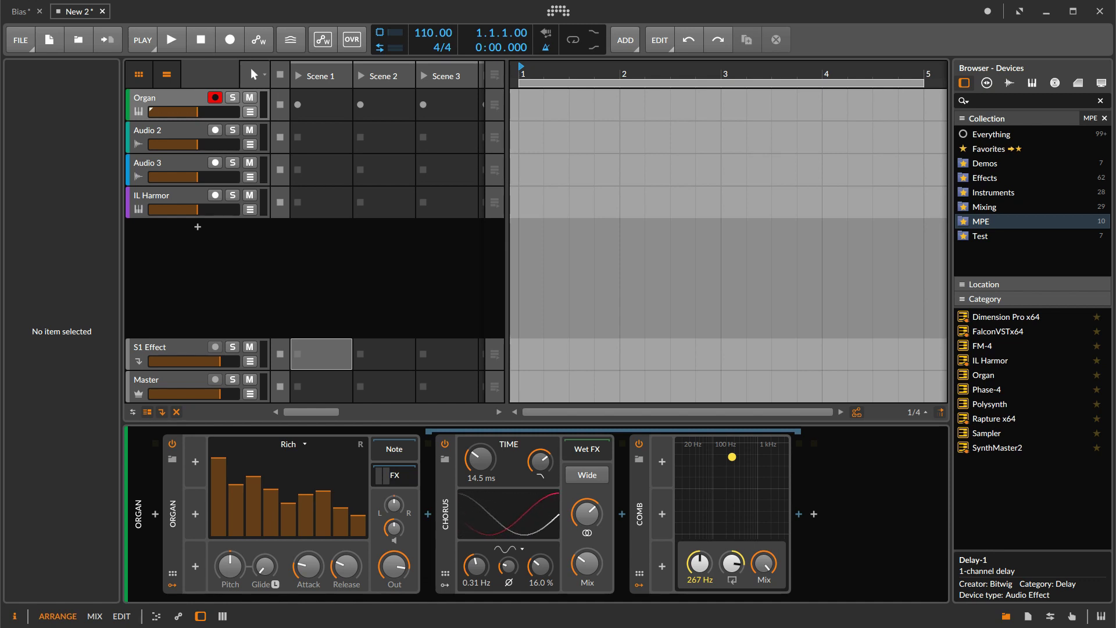
click(172, 517)
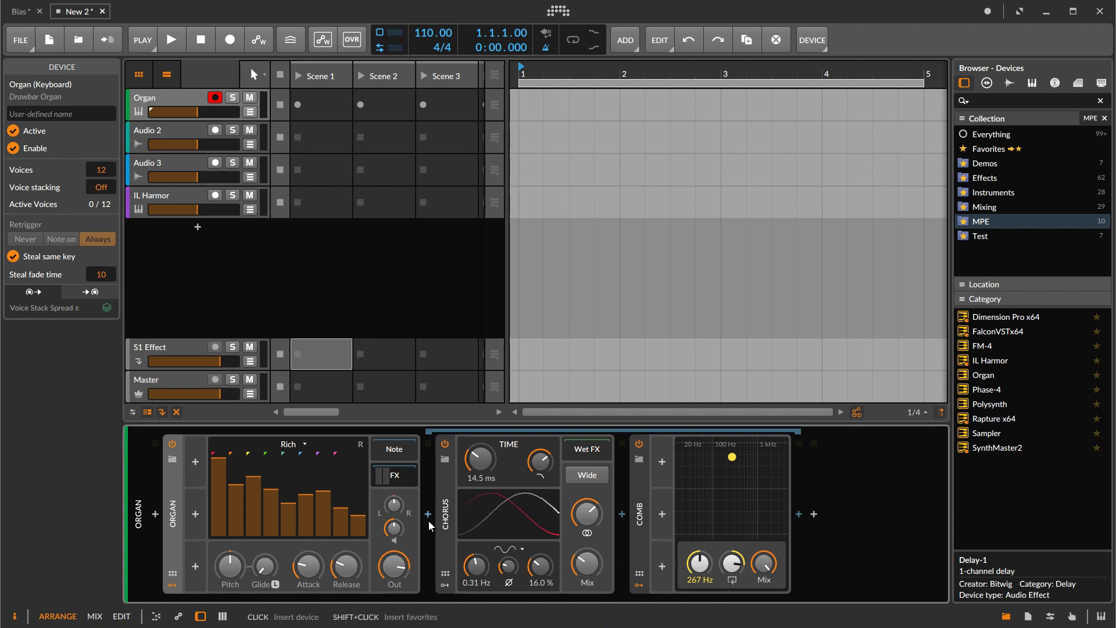
click(389, 471)
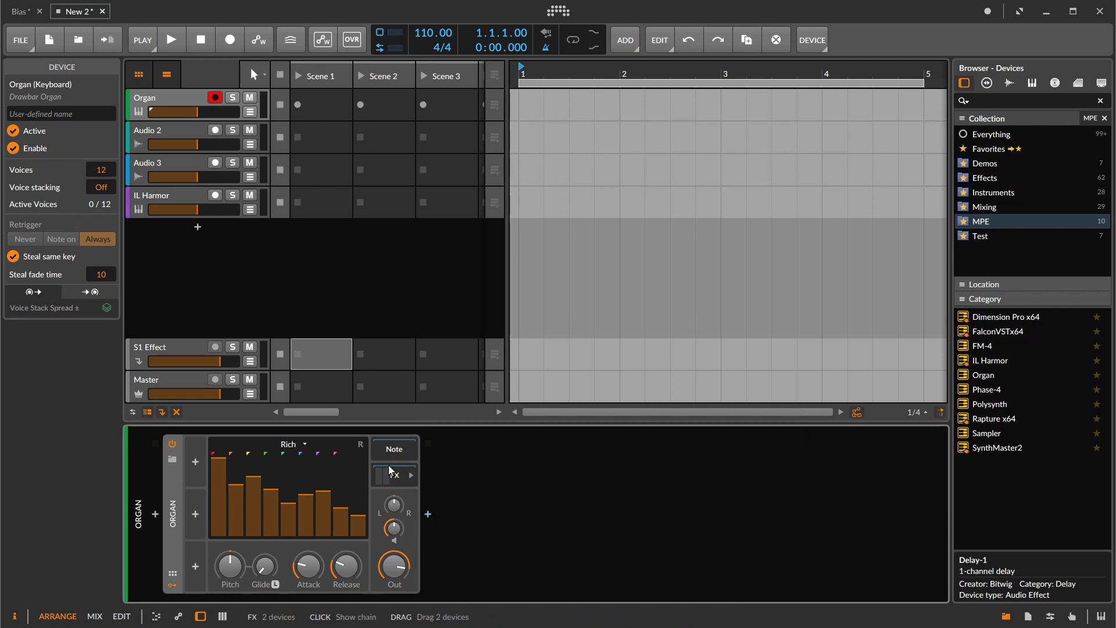
click(388, 477)
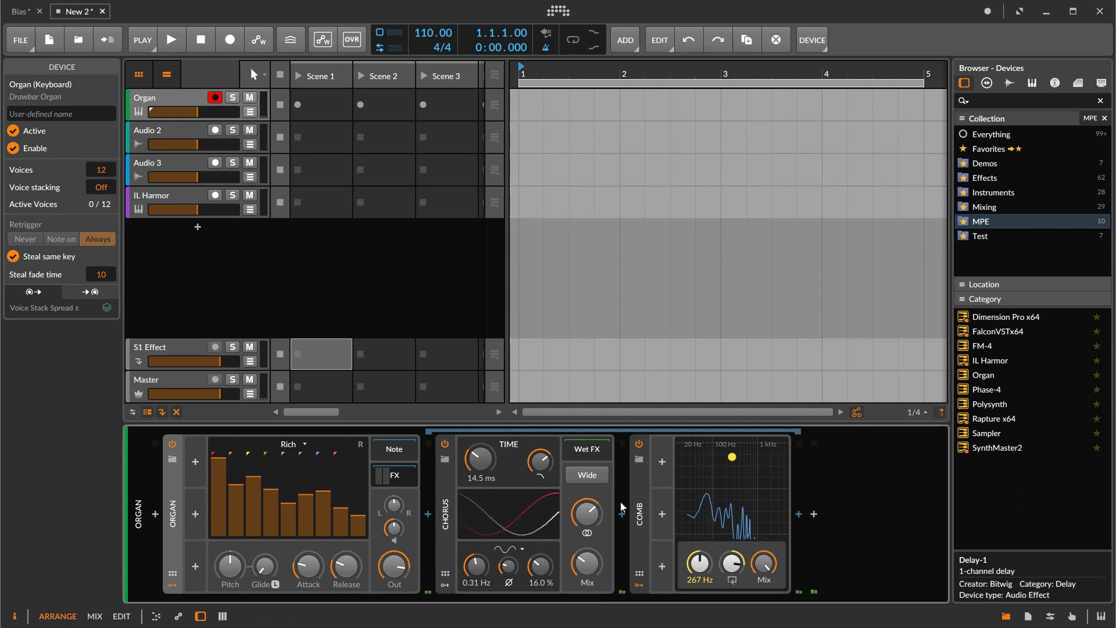
Step: Save the Organ device with its nested effects to the library as a preset named Test 3
right_click(176, 521)
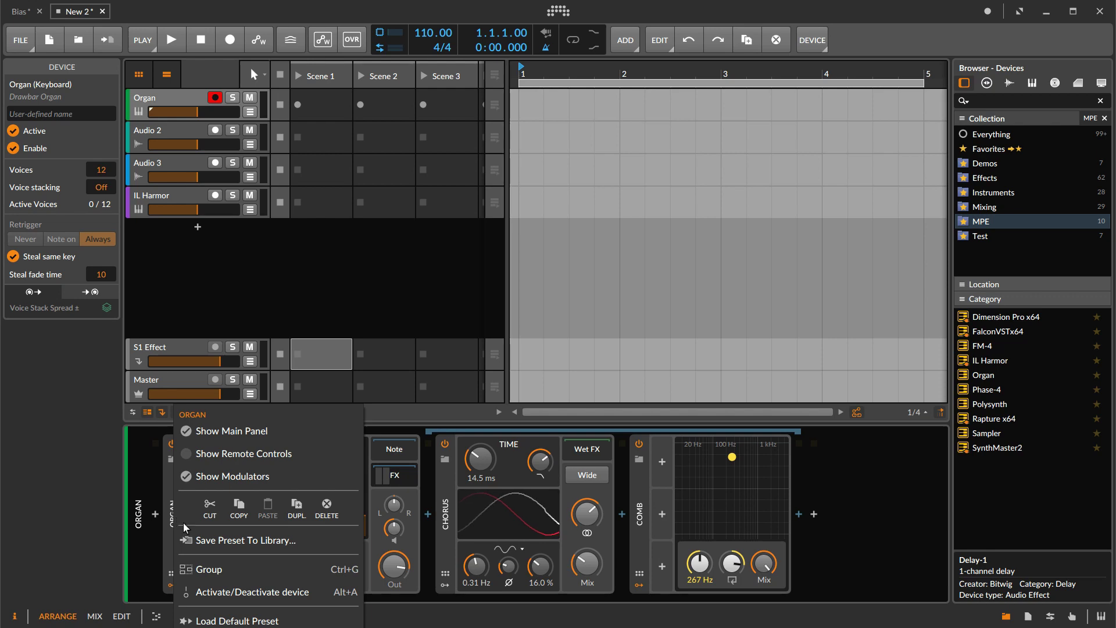
click(249, 540)
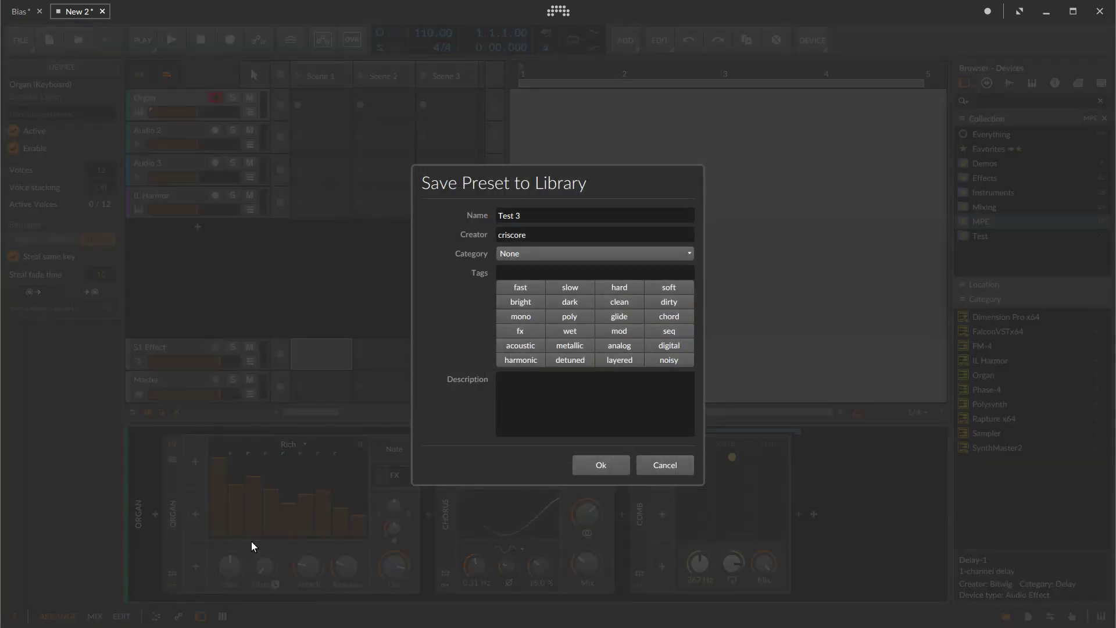
click(600, 465)
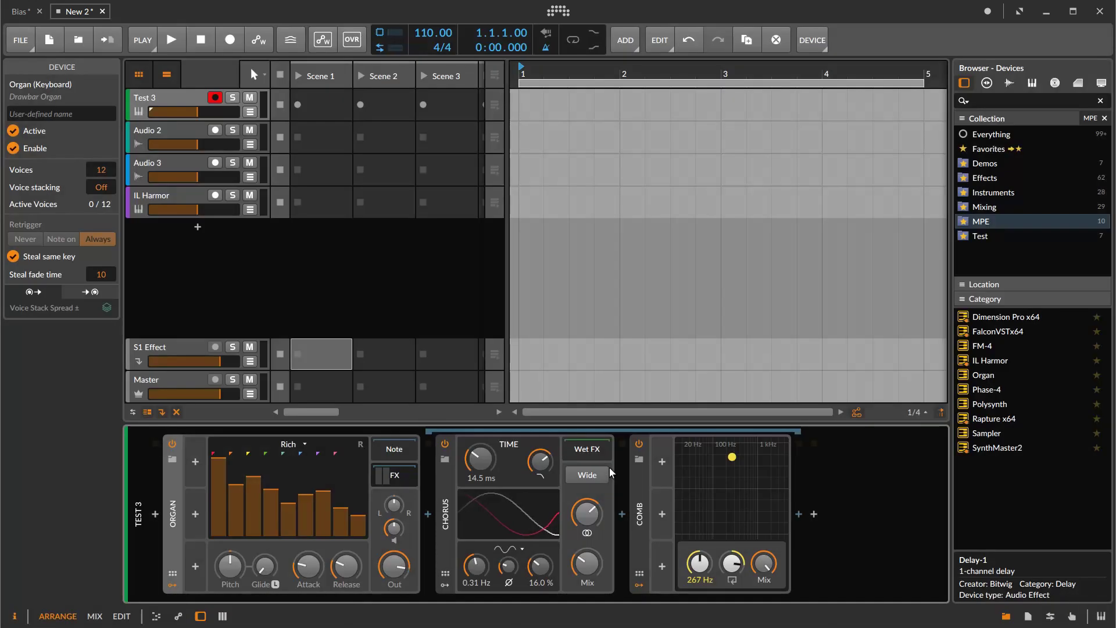
Step: Add an instrument track below IL Harmor, search the presets for "test" and load the Test 3 preset
double_click(191, 227)
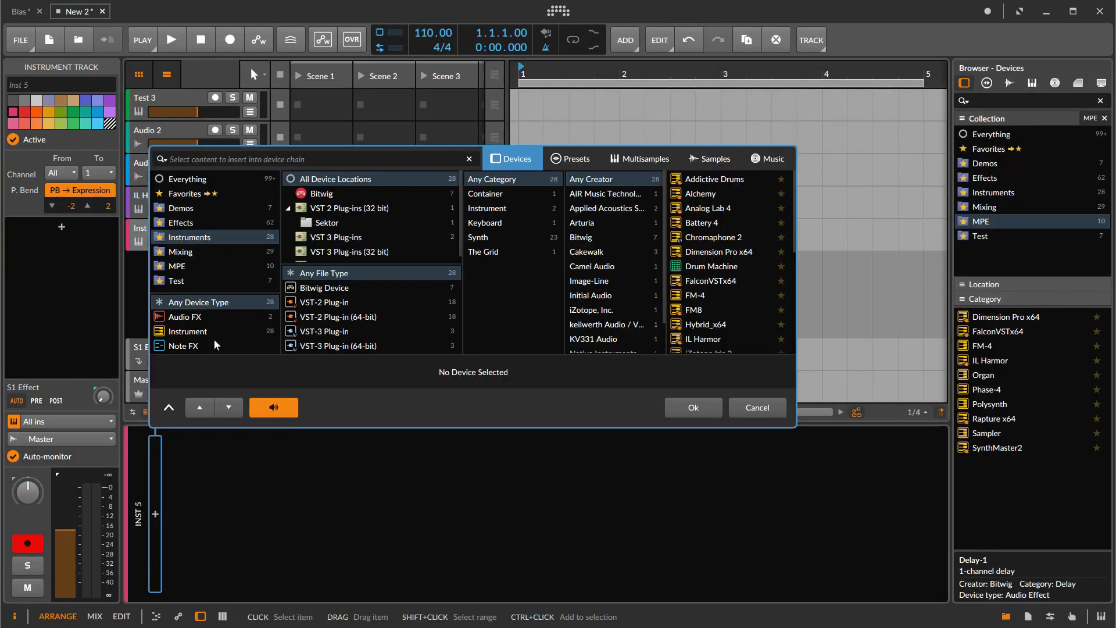
click(583, 161)
text(test)
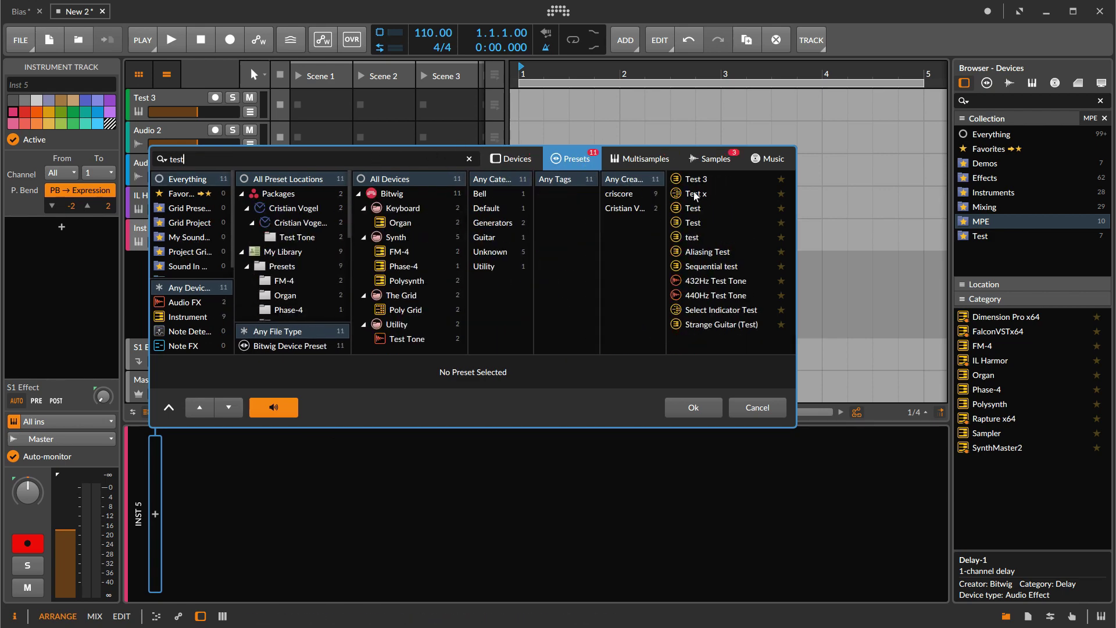
click(697, 179)
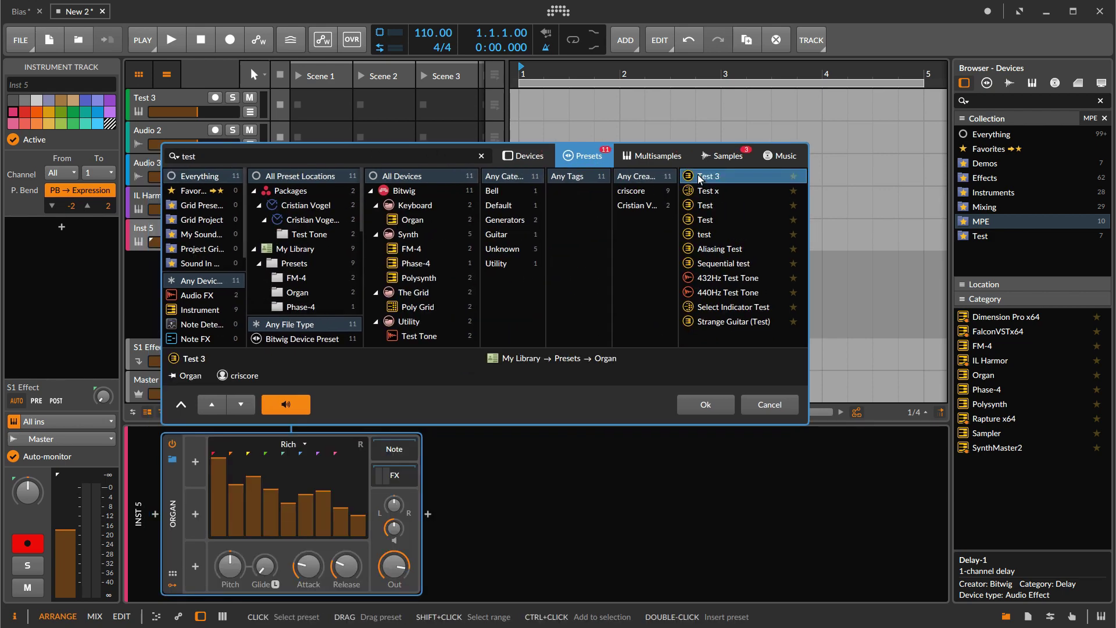
click(689, 408)
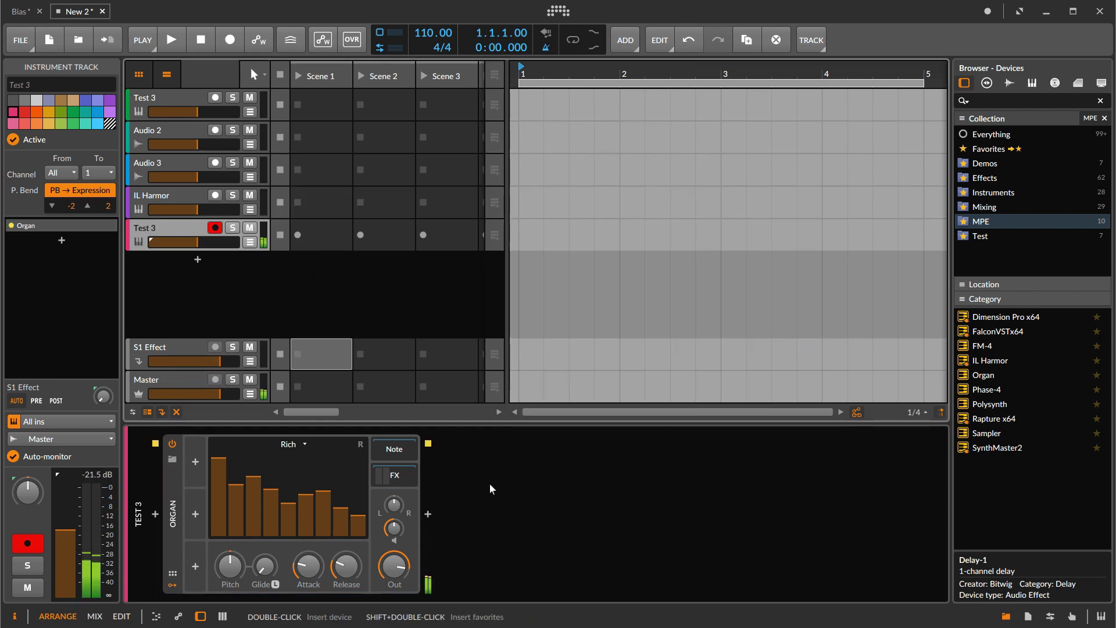
Step: Show the new Organ device's FX chain and insert CamelCrusher after Comb in it
click(405, 476)
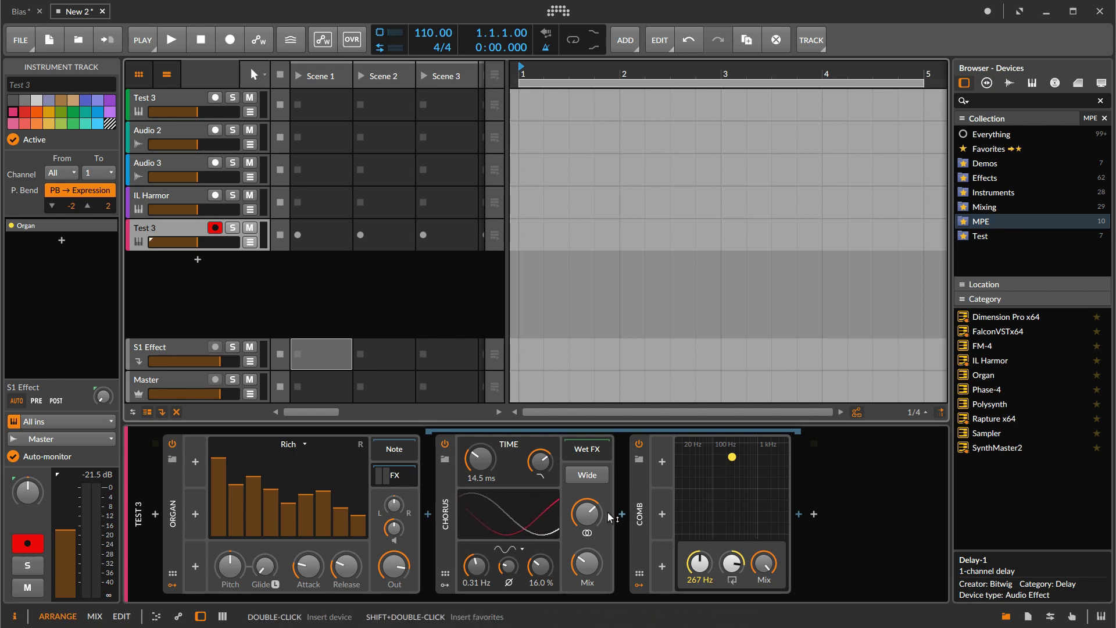
click(798, 513)
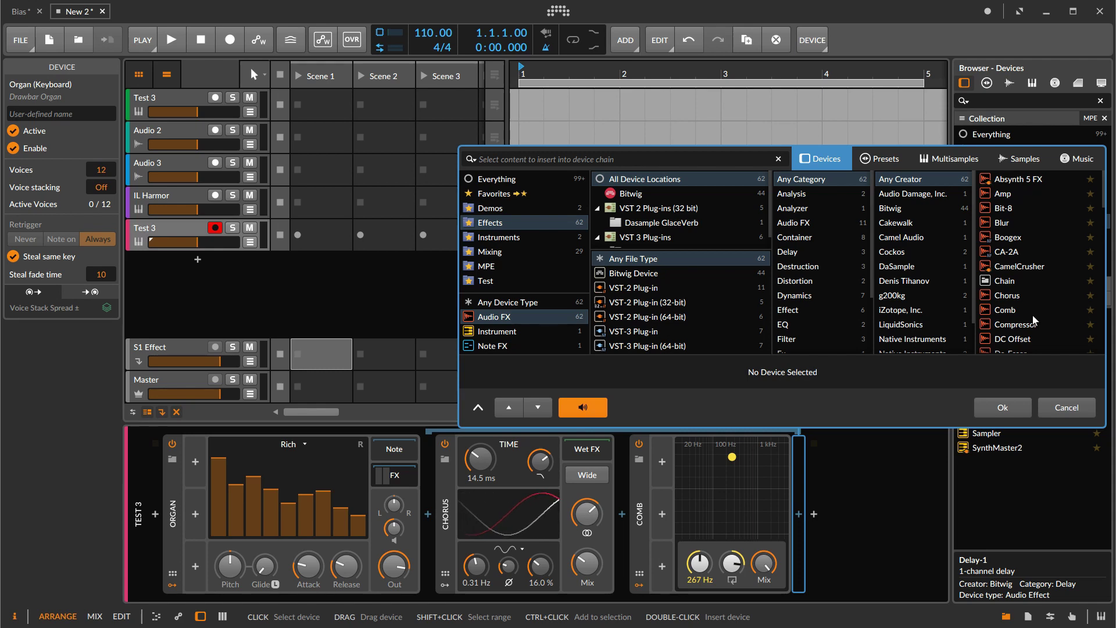
click(1019, 268)
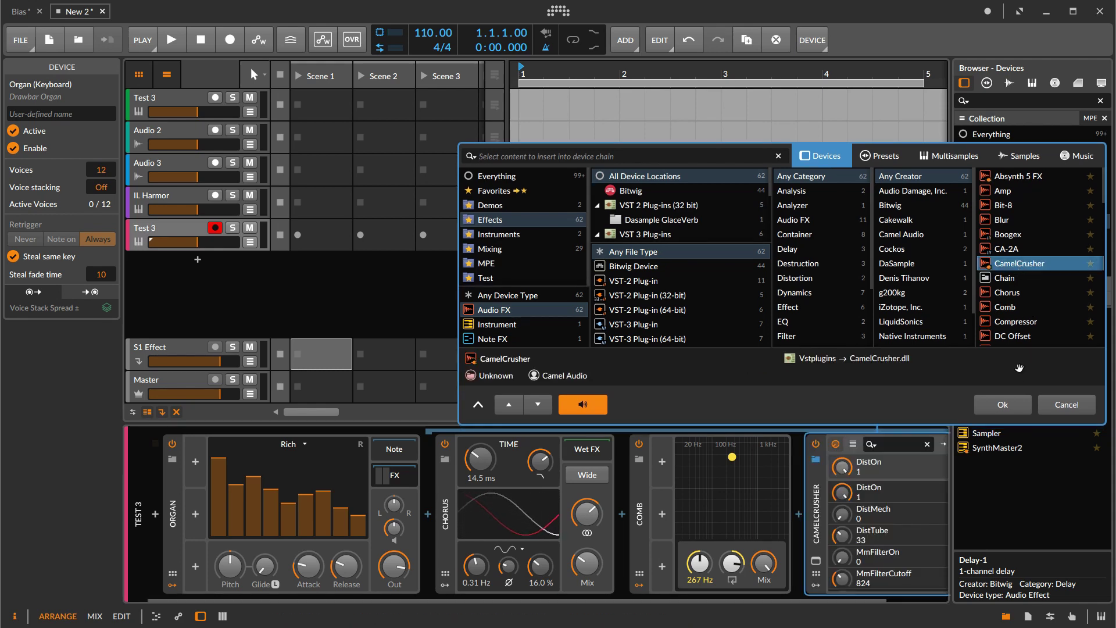
click(1001, 406)
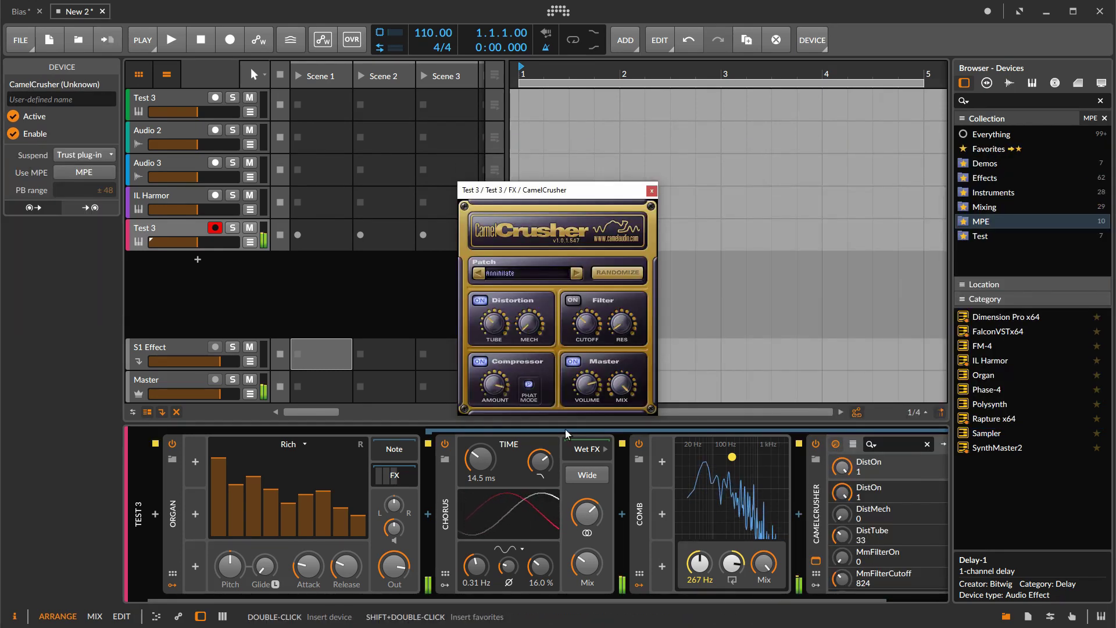
Step: Move CamelCrusher ahead of Chorus in the FX chain and show its modulator slots with remote controls hidden
drag(816, 511, 518, 511)
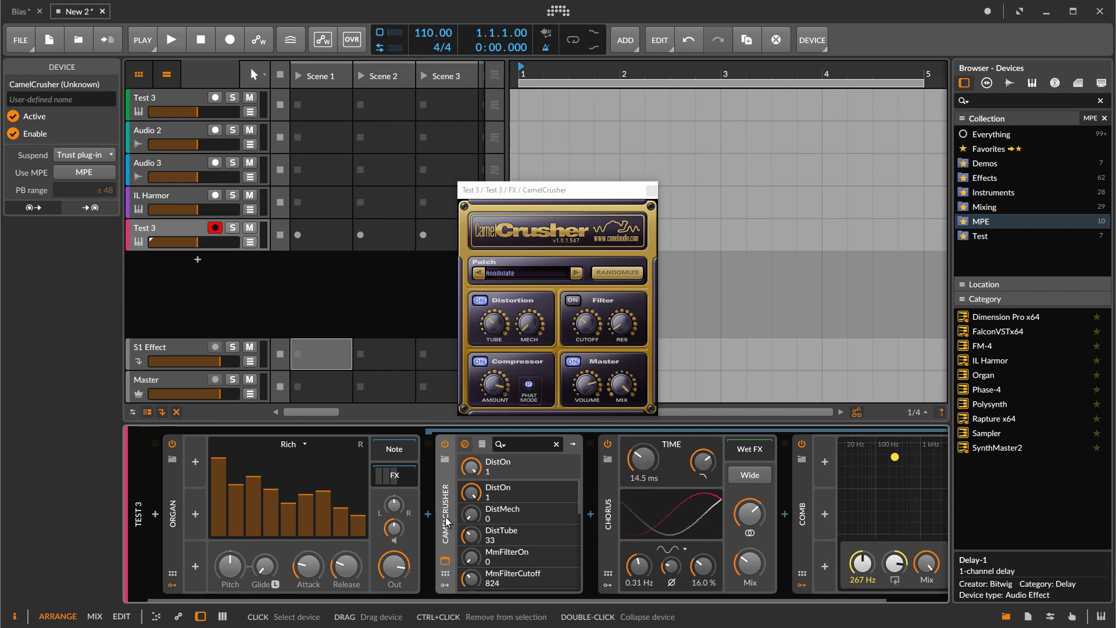
click(446, 576)
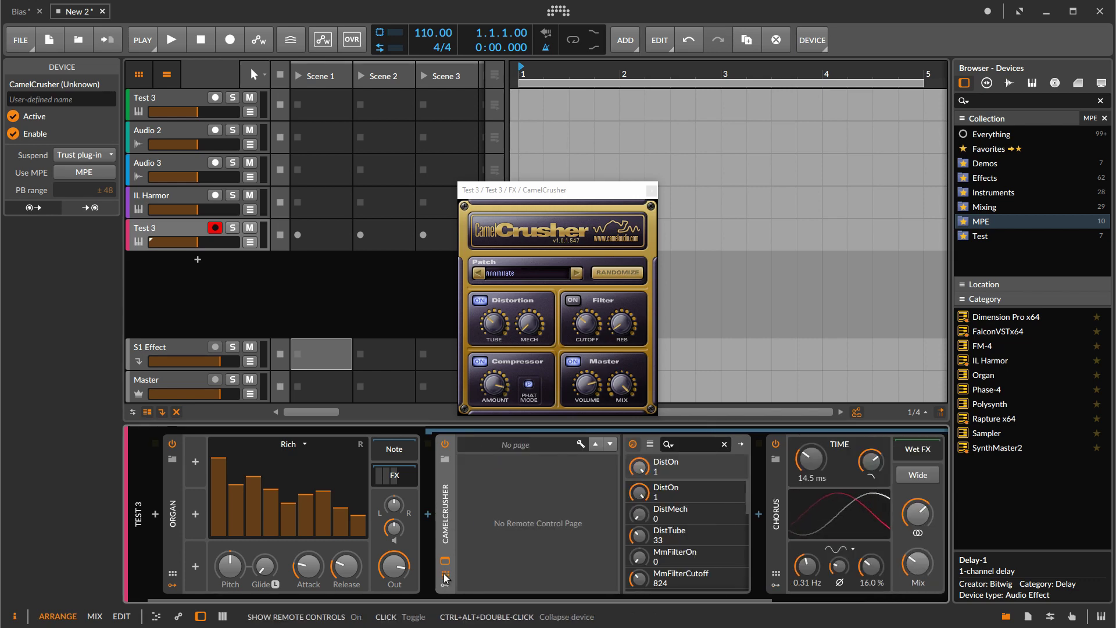
click(445, 575)
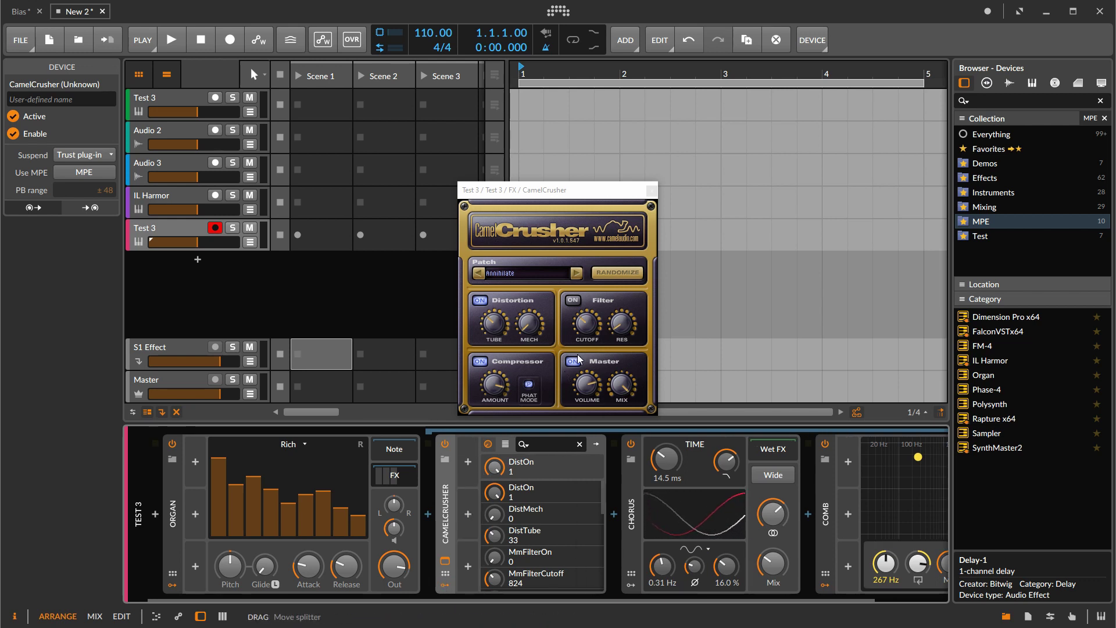
Step: Turn on CamelCrusher's filter and adjust its cutoff to about 948
click(575, 301)
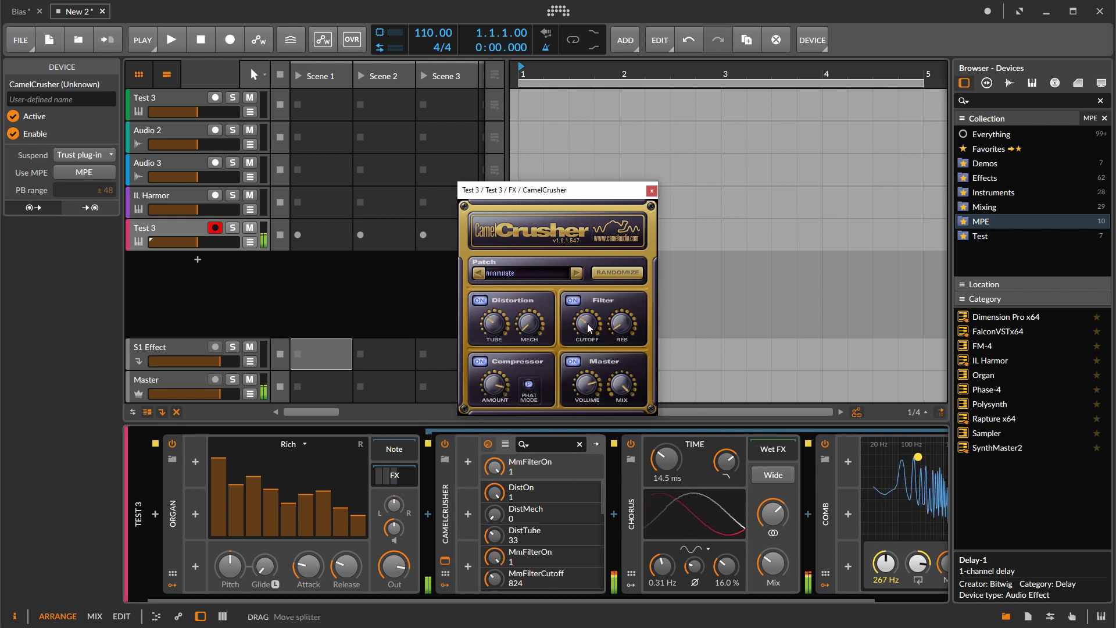
drag(589, 326, 609, 244)
drag(587, 305, 593, 321)
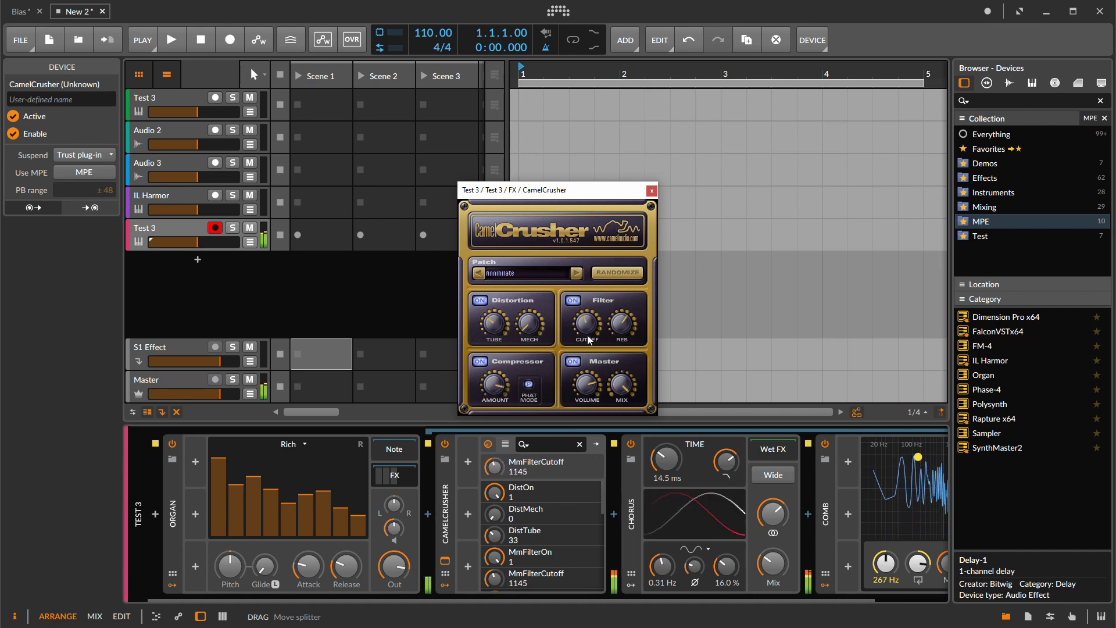
Step: Add an LFO modulator to CamelCrusher and map it to MmFilterCutoff with an amount of about 0.284
click(467, 462)
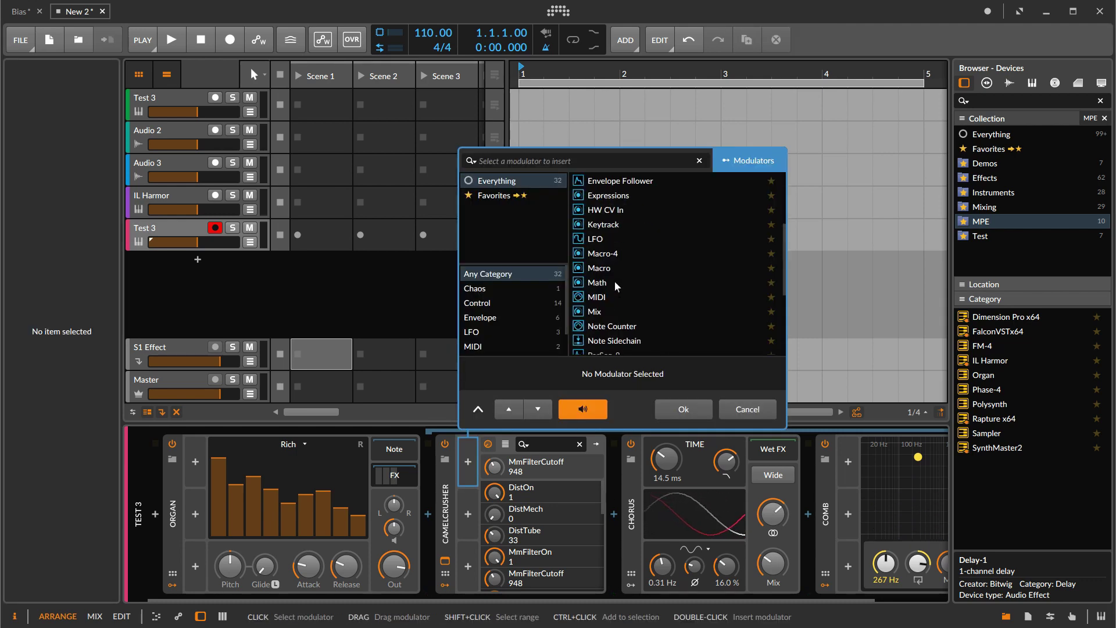
click(604, 239)
click(677, 408)
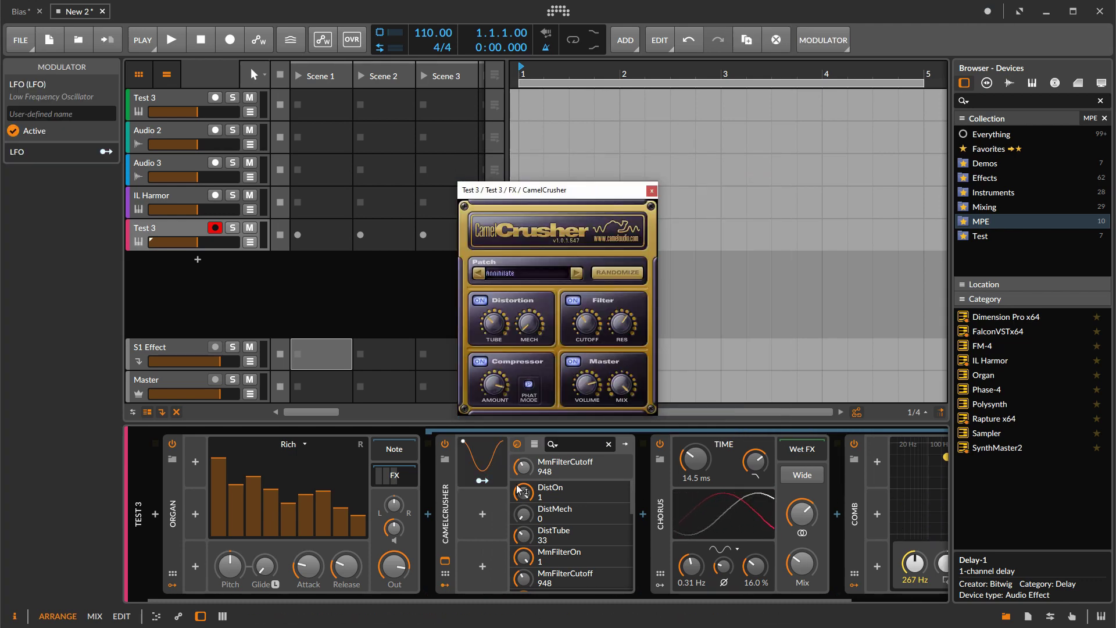
drag(522, 468, 523, 460)
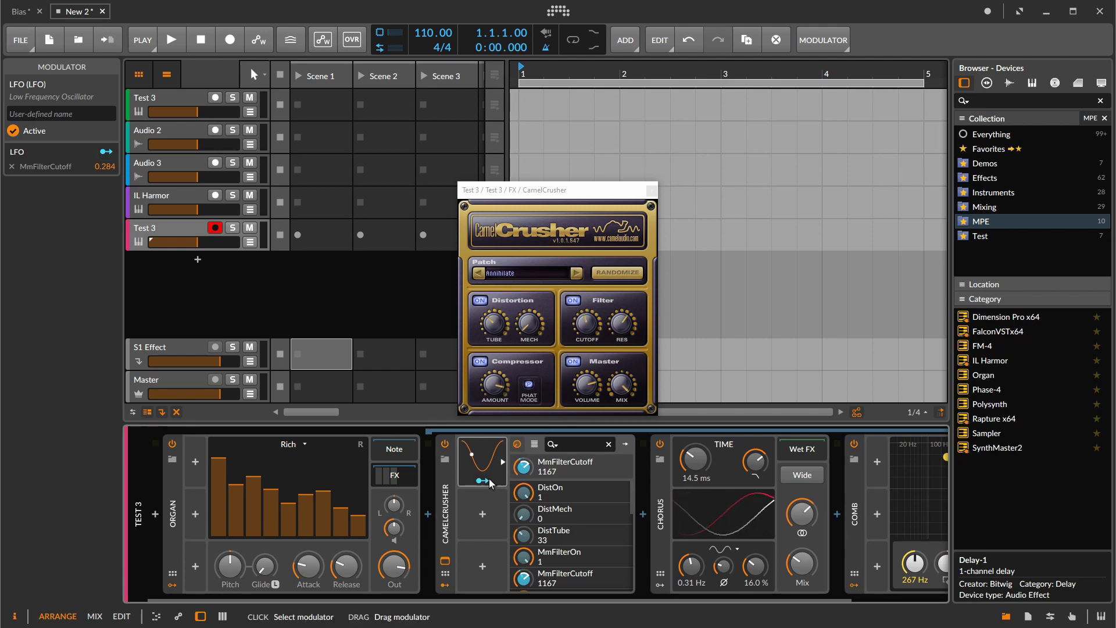
click(497, 443)
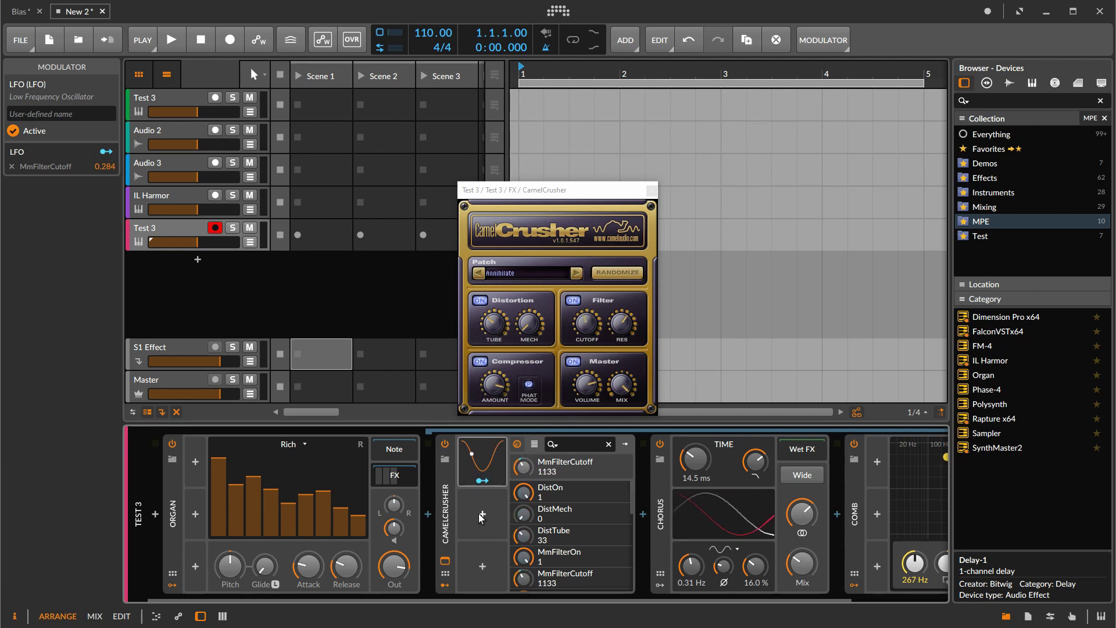
Step: Lower CamelCrusher's distortion tube amount to 12 and insert an Audio Sidechain modulator into its second modulator slot
click(506, 333)
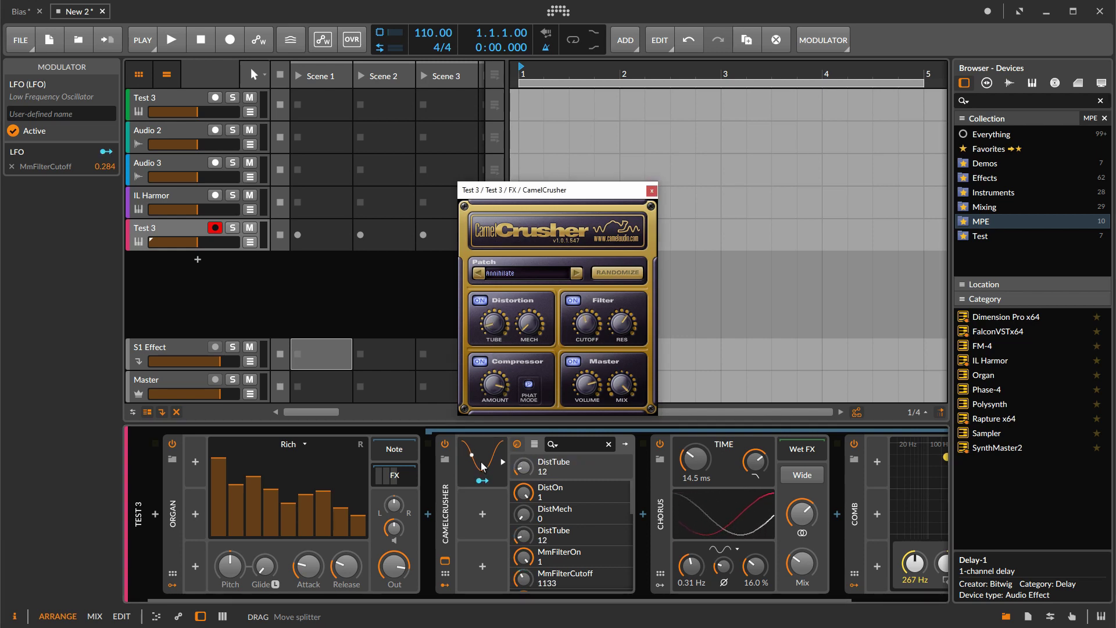
click(483, 514)
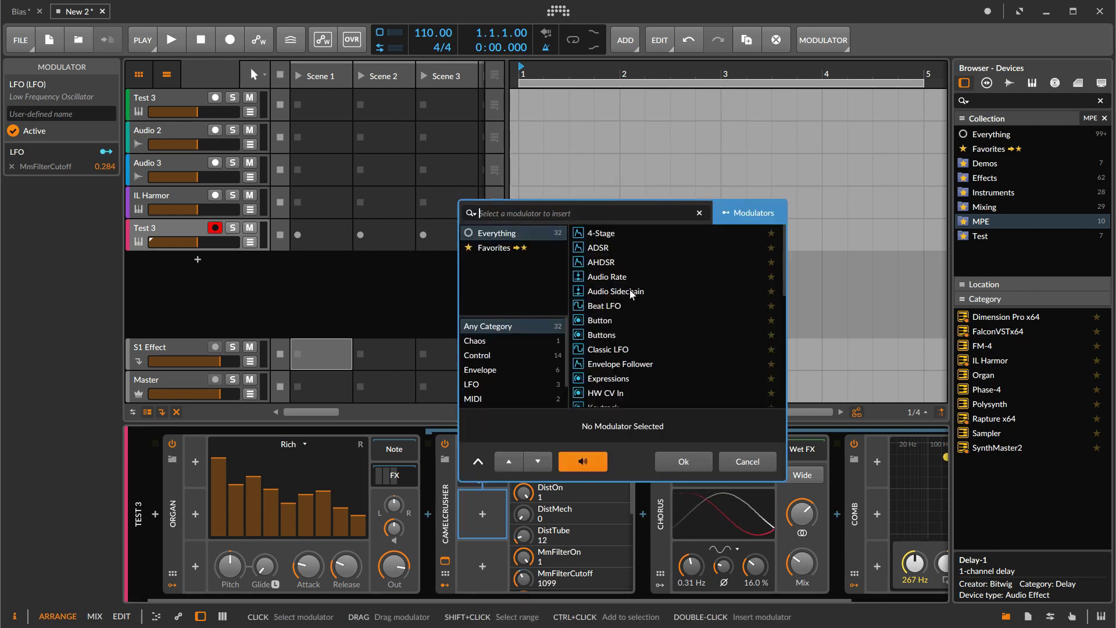
click(616, 291)
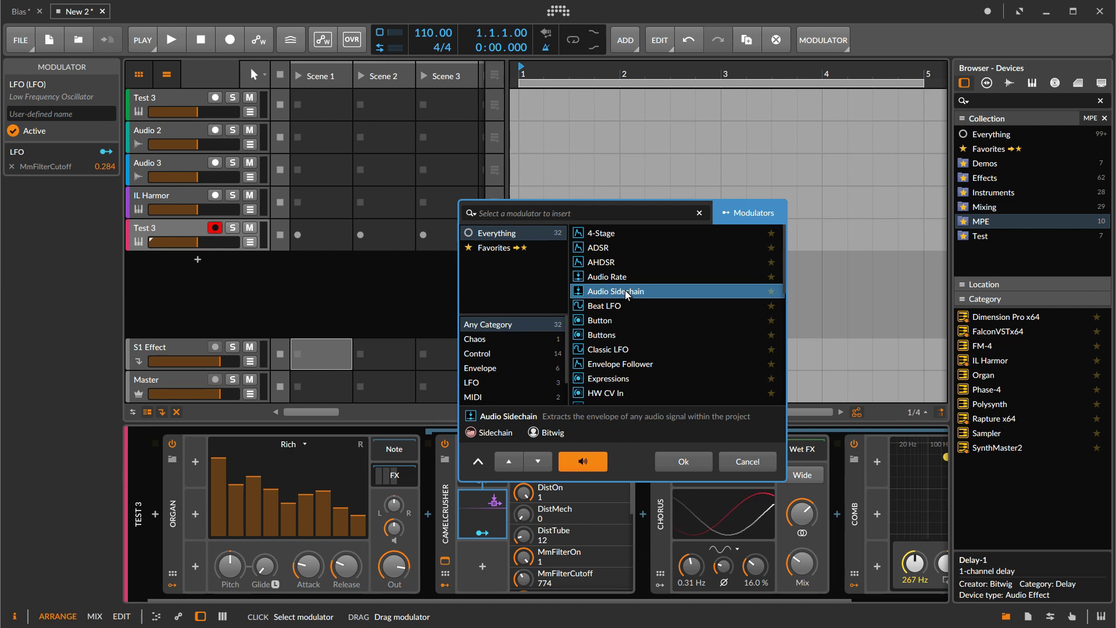
click(683, 461)
Step: Map Audio Sidechain to DistTube with an amount of -0.200 and raise CamelCrusher's tube distortion to 30
click(483, 533)
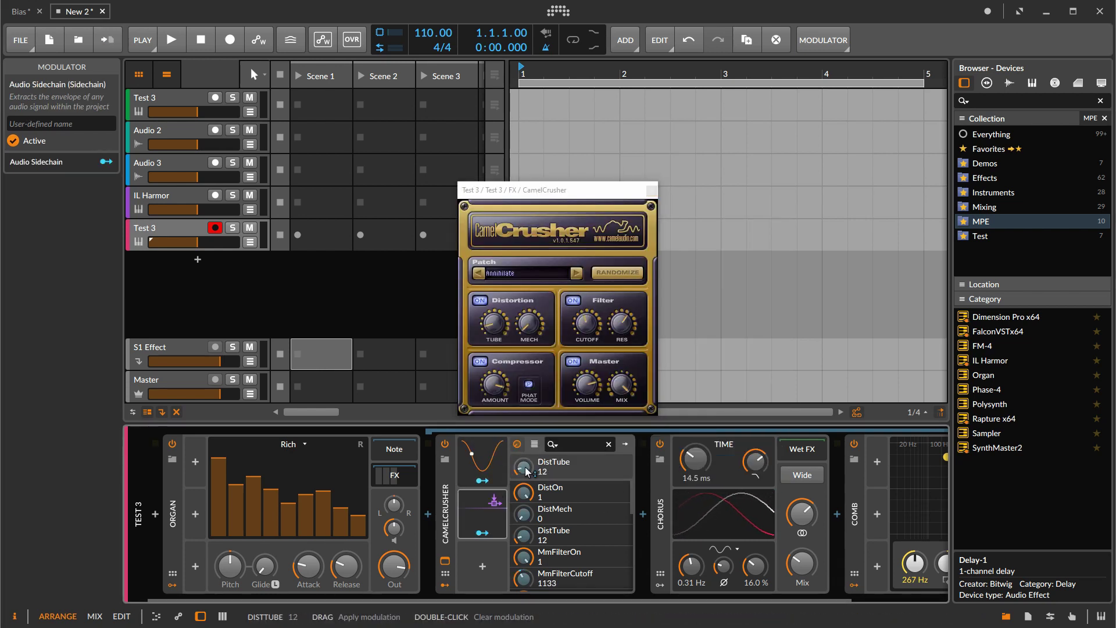
drag(525, 466, 525, 489)
click(483, 532)
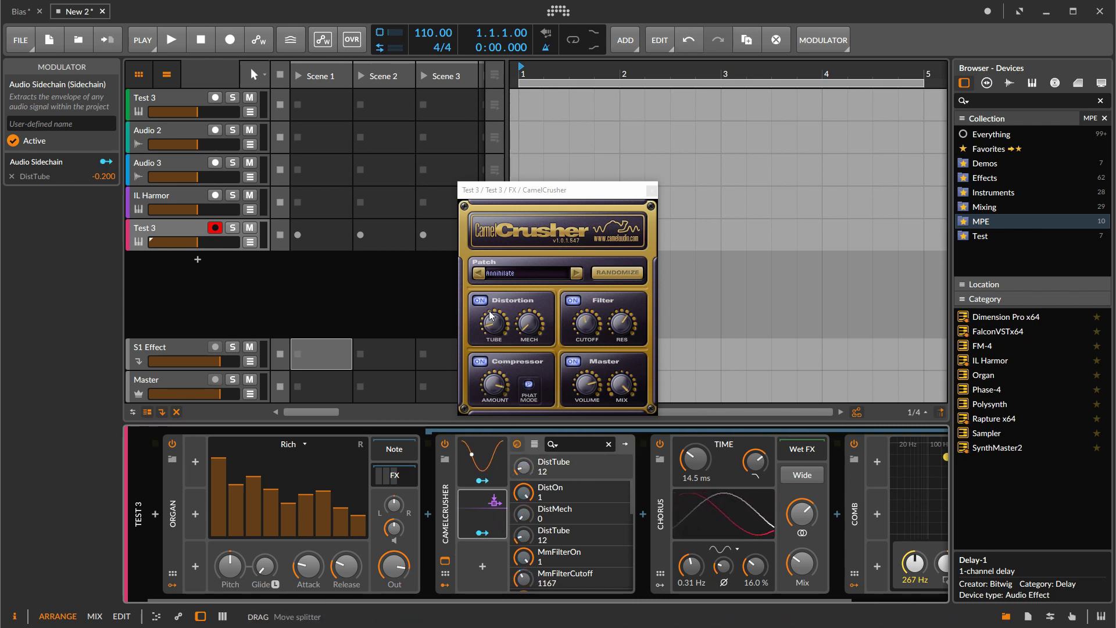
click(495, 327)
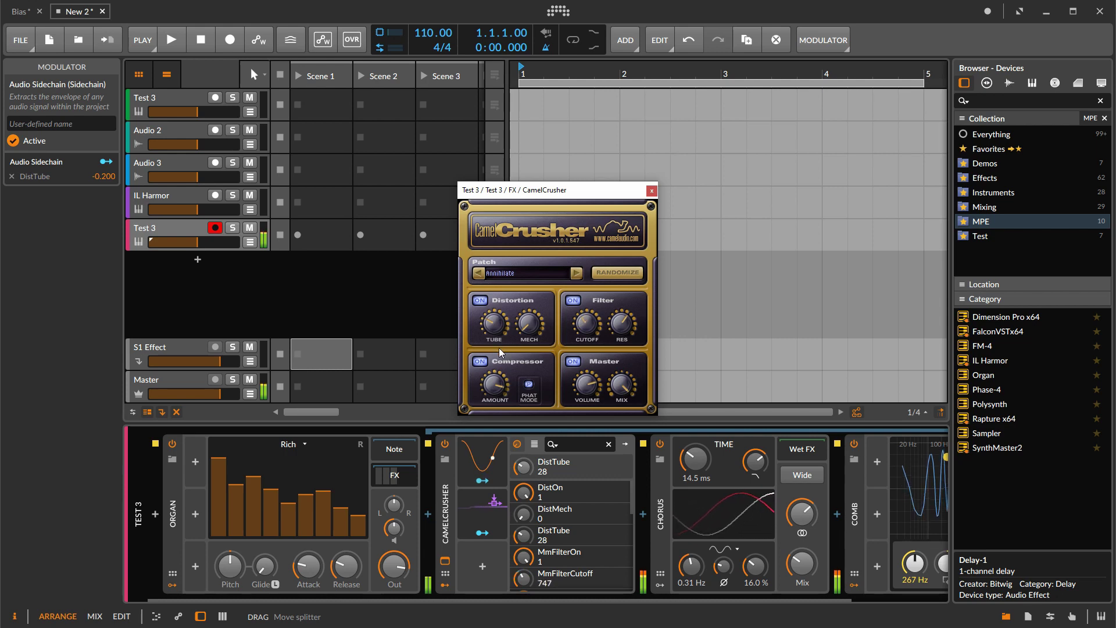
Step: Expand the Audio Sidechain modulator's settings and adjust its input gain and attack
click(488, 512)
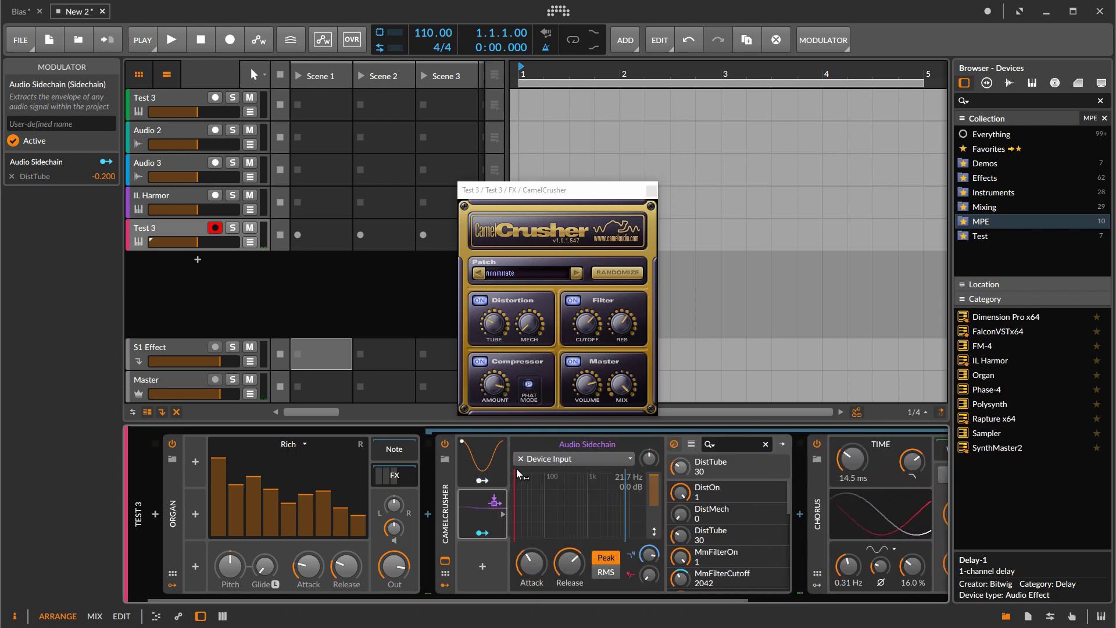
drag(650, 458, 650, 443)
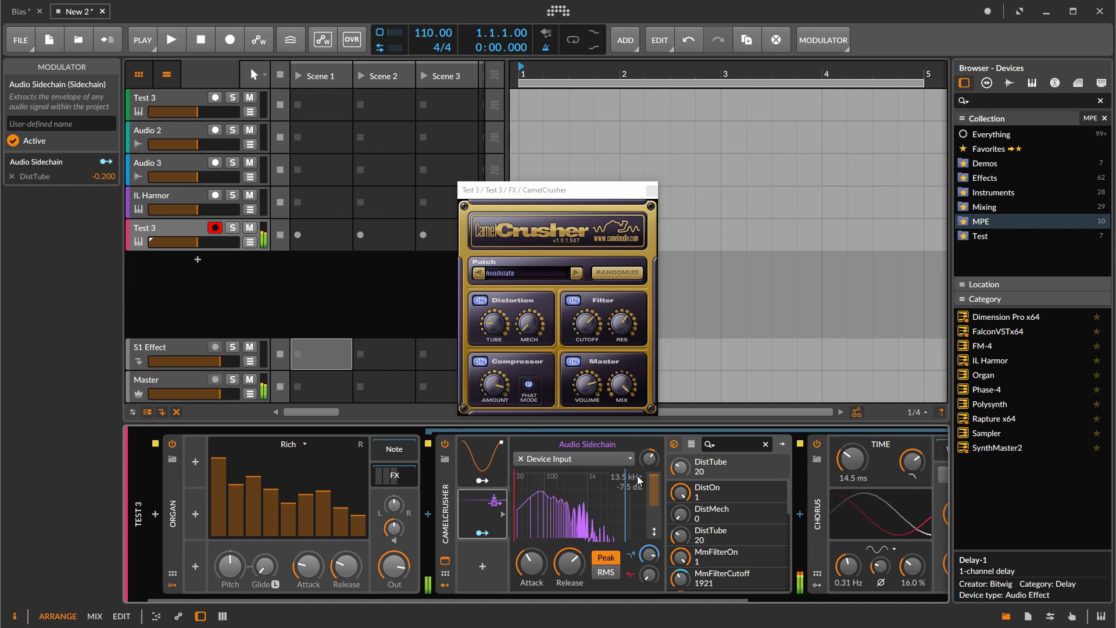
scroll(649, 458, up, 5)
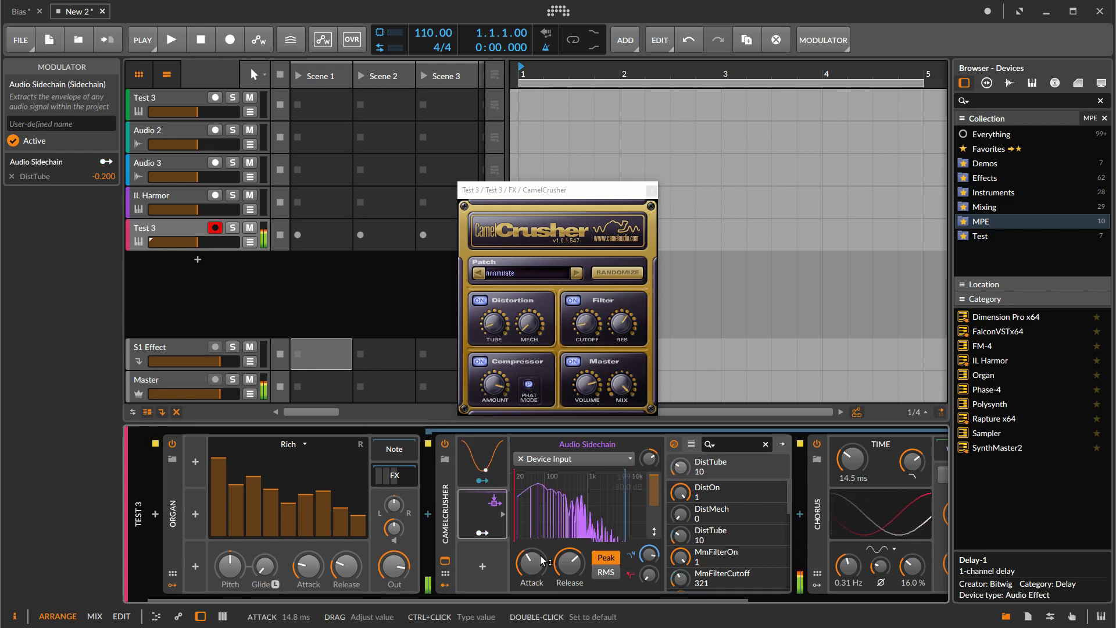
drag(532, 562, 534, 564)
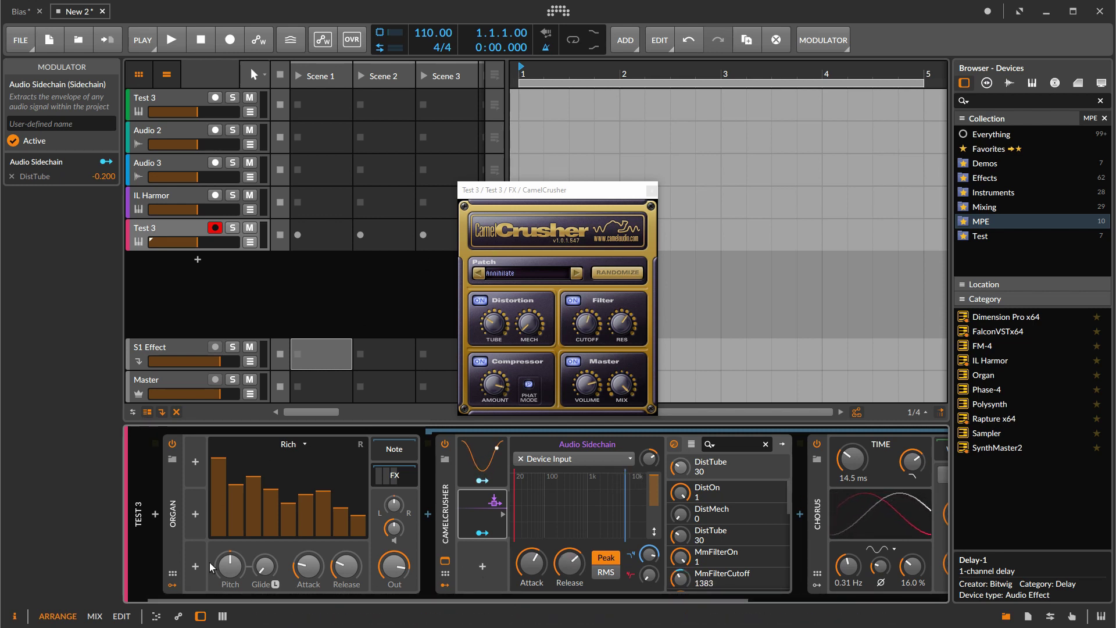
Step: Save the Organ device to the library as preset Test 3, replacing the existing preset
right_click(183, 519)
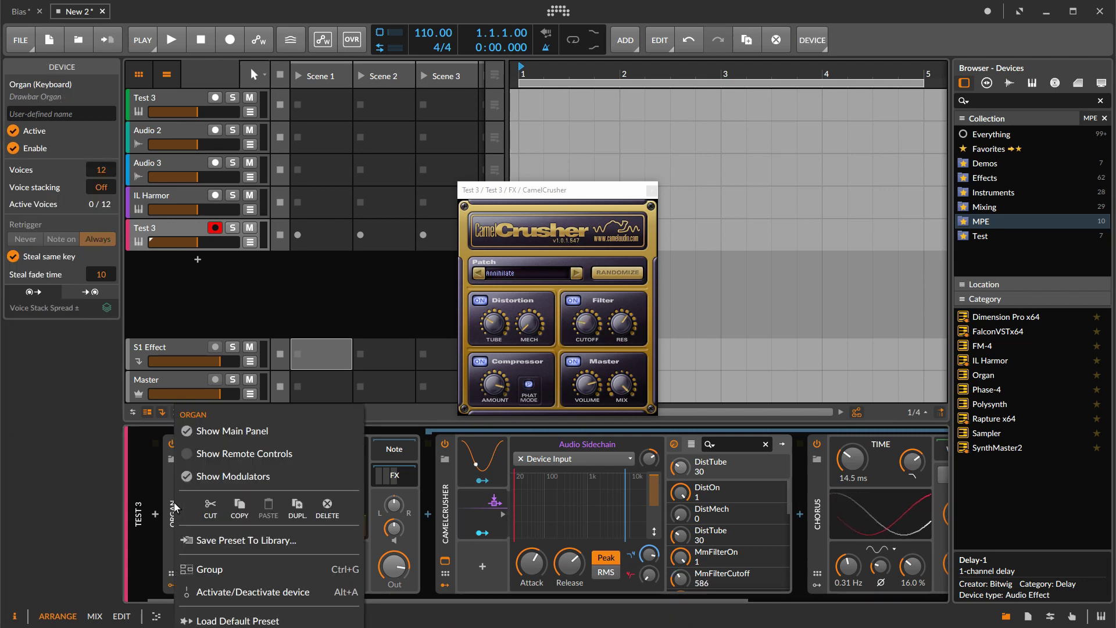
click(225, 538)
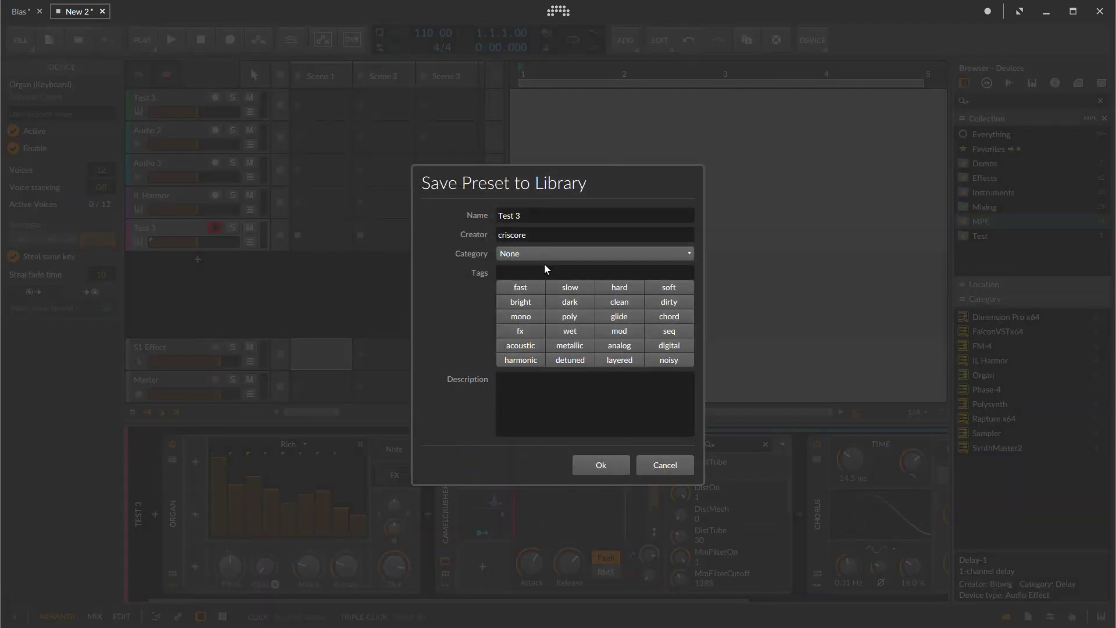
click(602, 463)
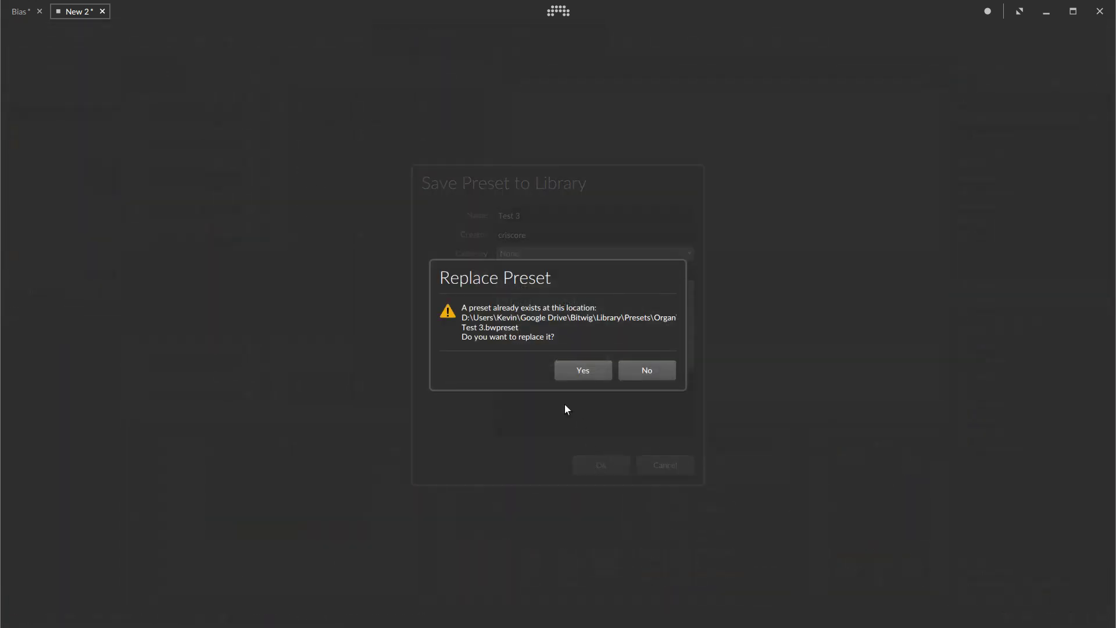
click(583, 371)
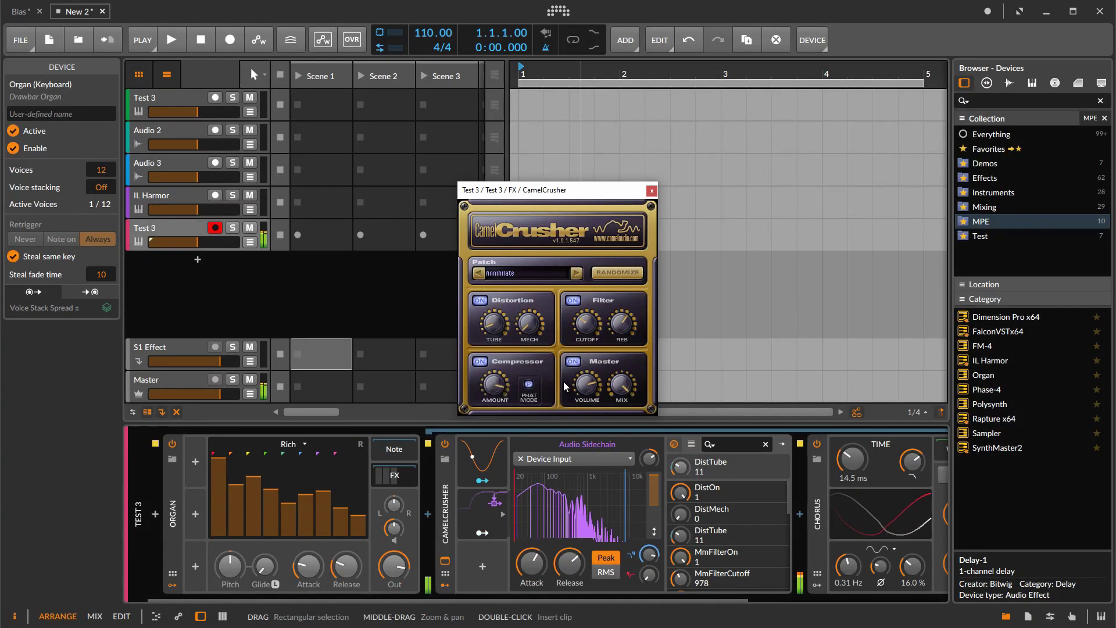
Step: Review CamelCrusher's device options and display its remote controls beside the modulators
right_click(448, 501)
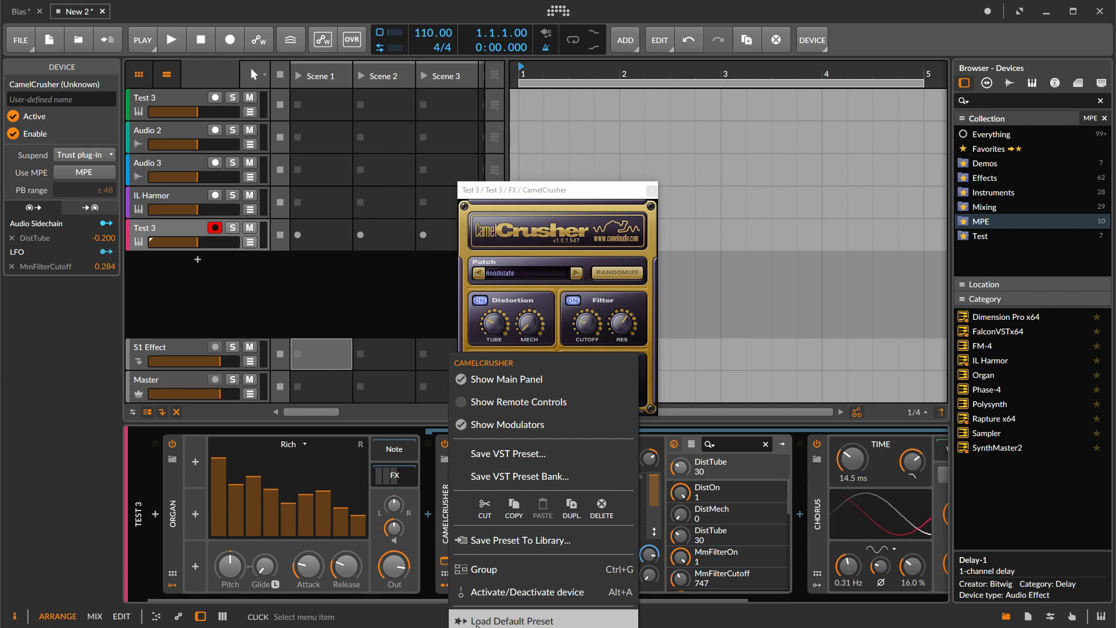
click(424, 538)
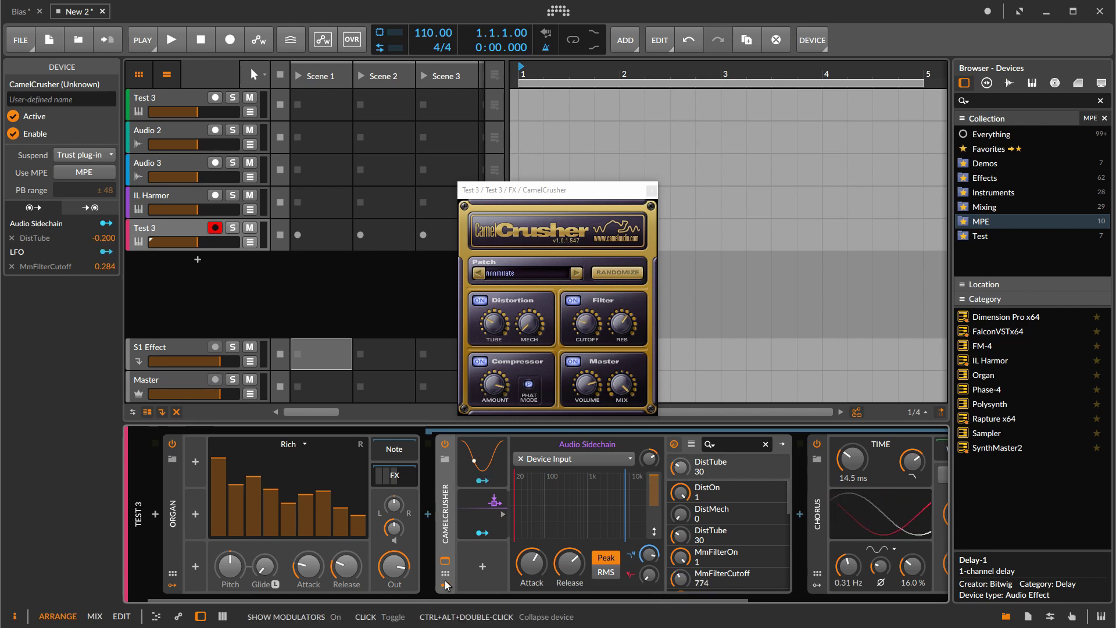
click(445, 560)
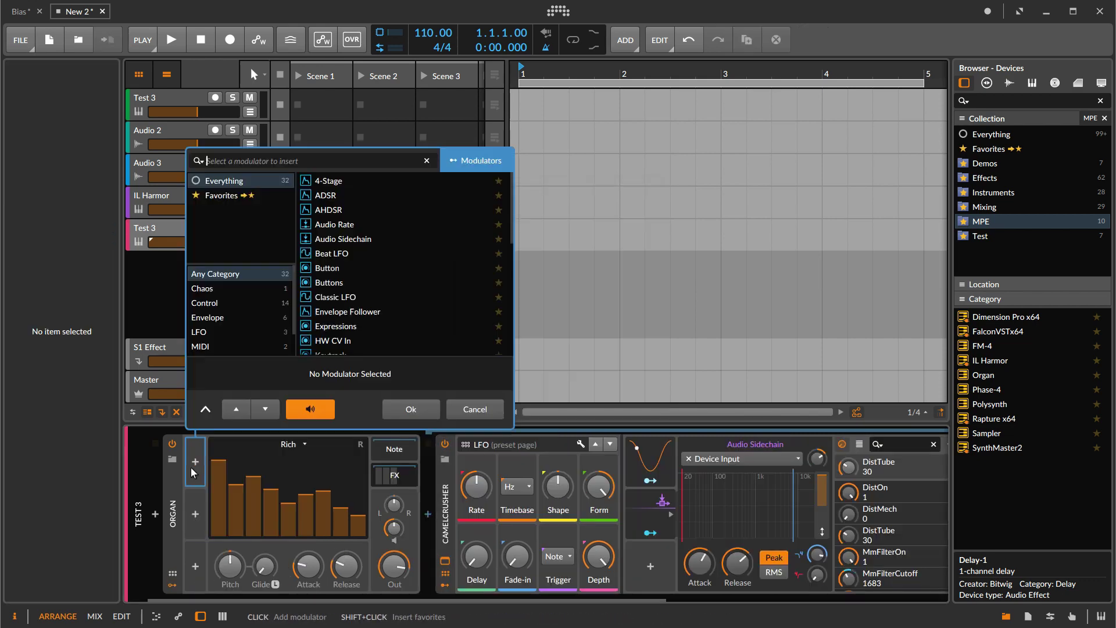
Step: Insert a Classic LFO modulator into the Organ's first modulator slot and turn on its modulation mapping
click(172, 573)
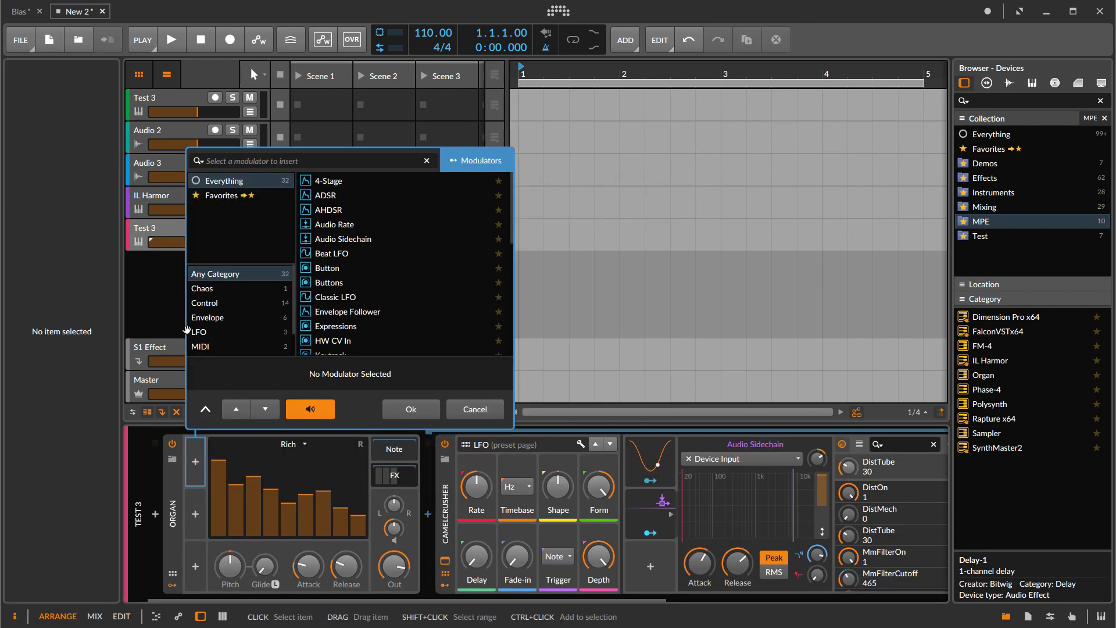
click(326, 298)
click(418, 412)
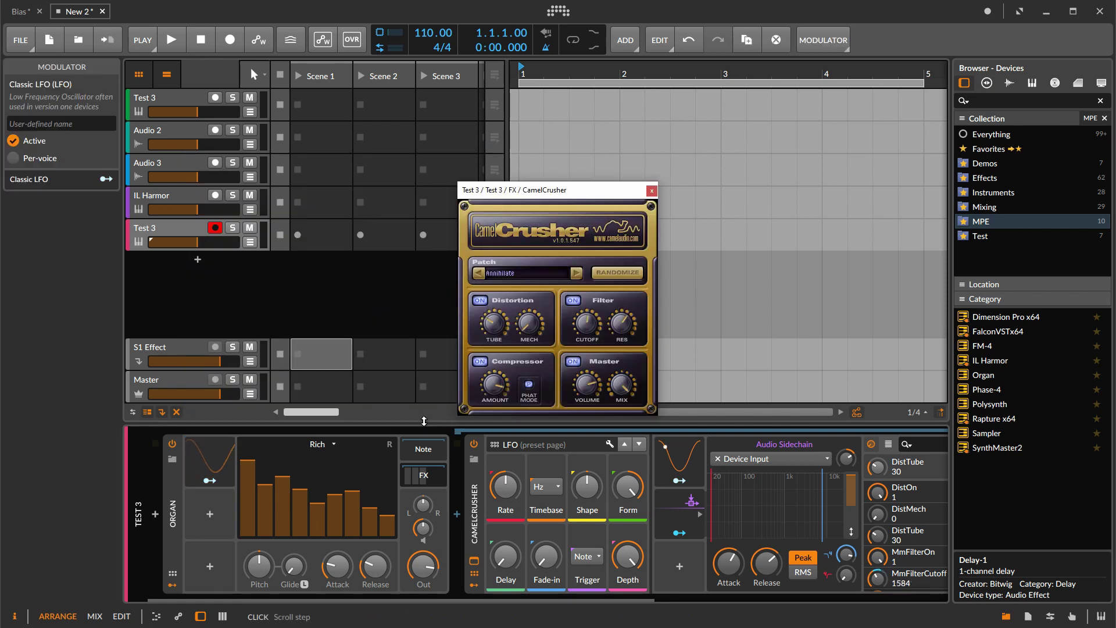
click(210, 480)
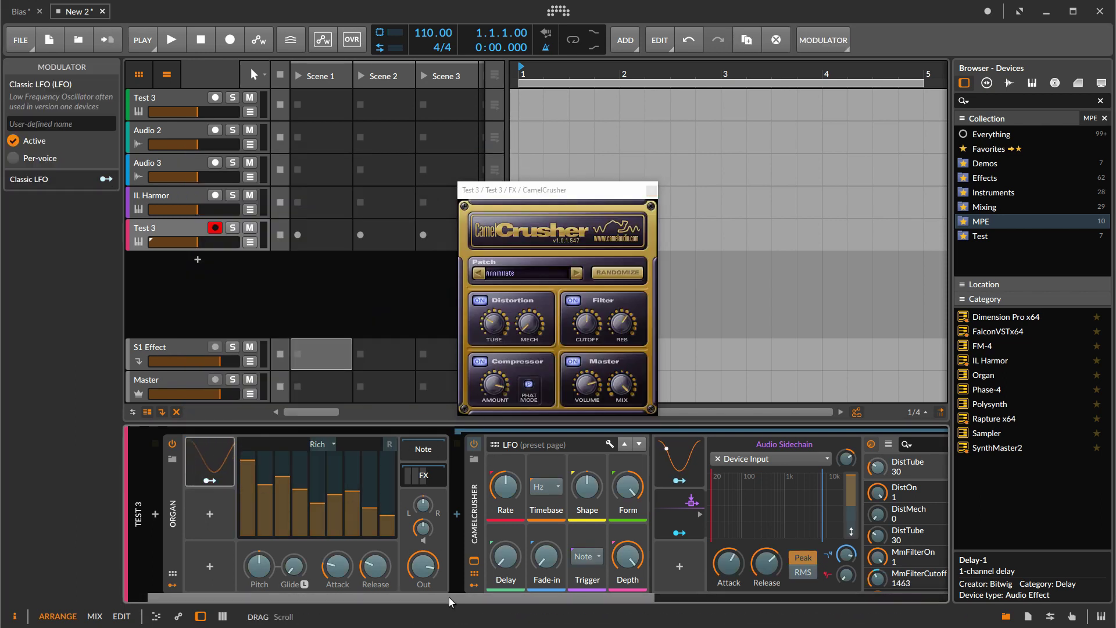
drag(449, 598, 405, 607)
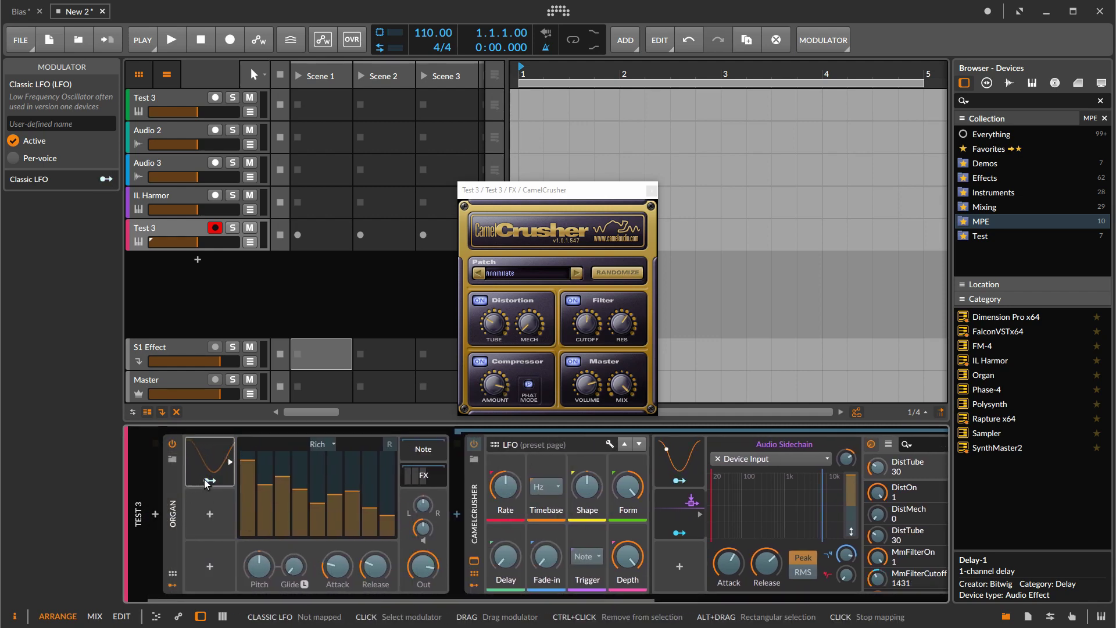
click(232, 451)
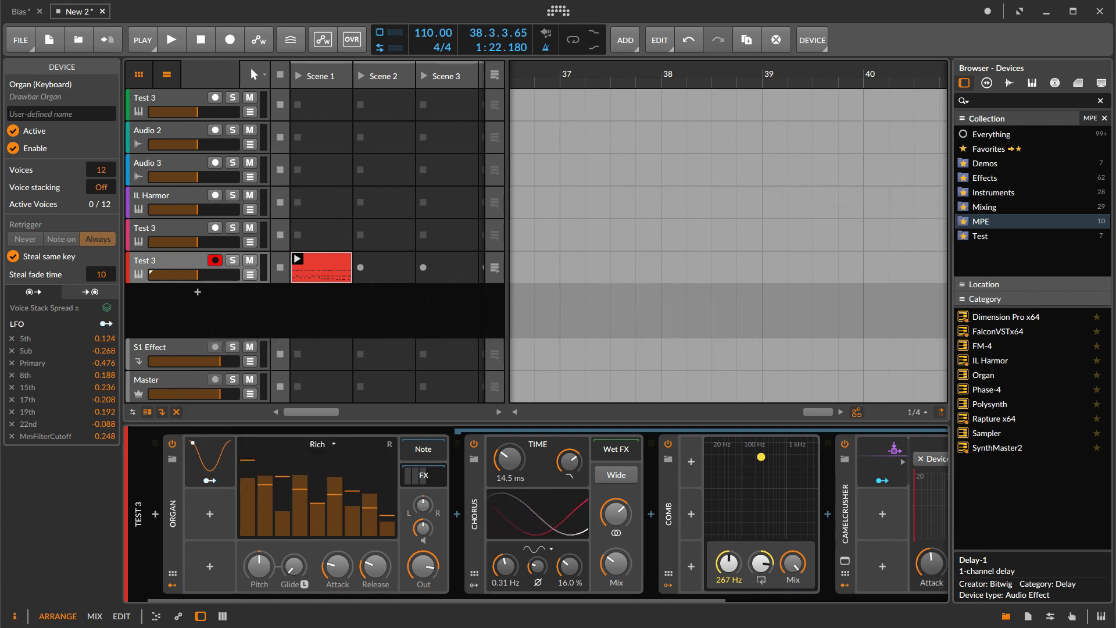
Step: Open the red Test 3 track's Scene 1 clip in the note editor, examine its notes and play it briefly
double_click(313, 274)
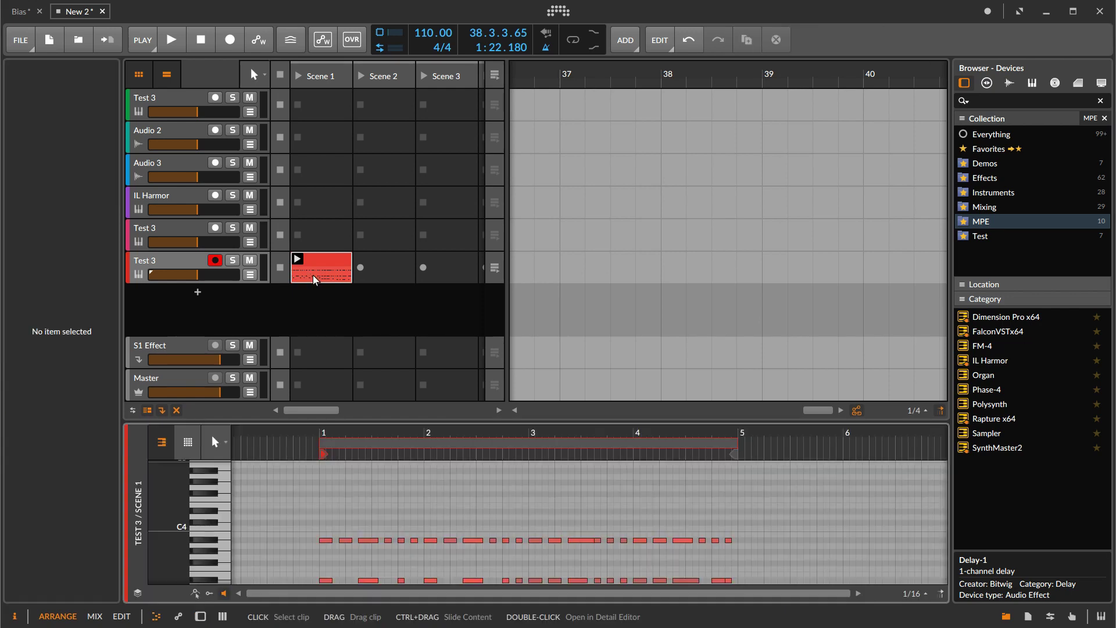
scroll(416, 522, down, 3)
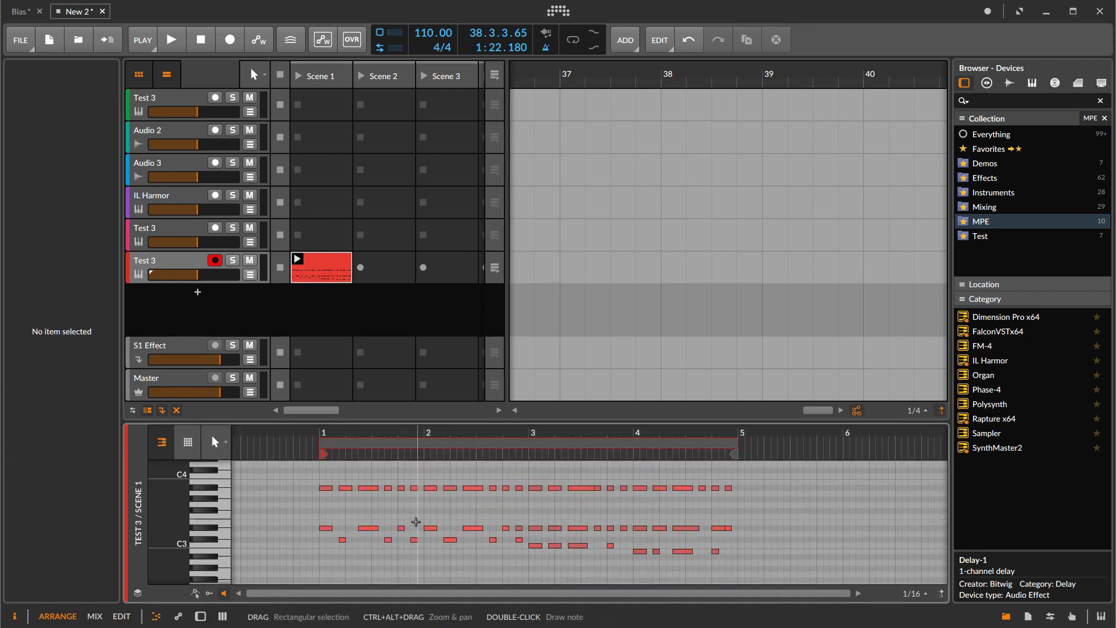
scroll(416, 521, up, 3)
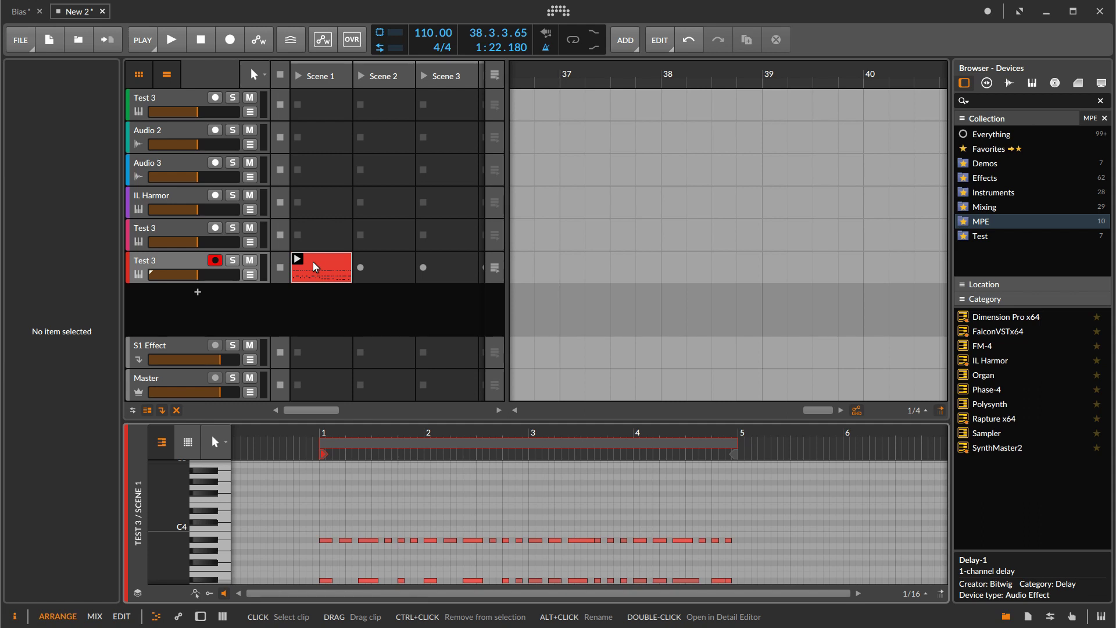
click(296, 259)
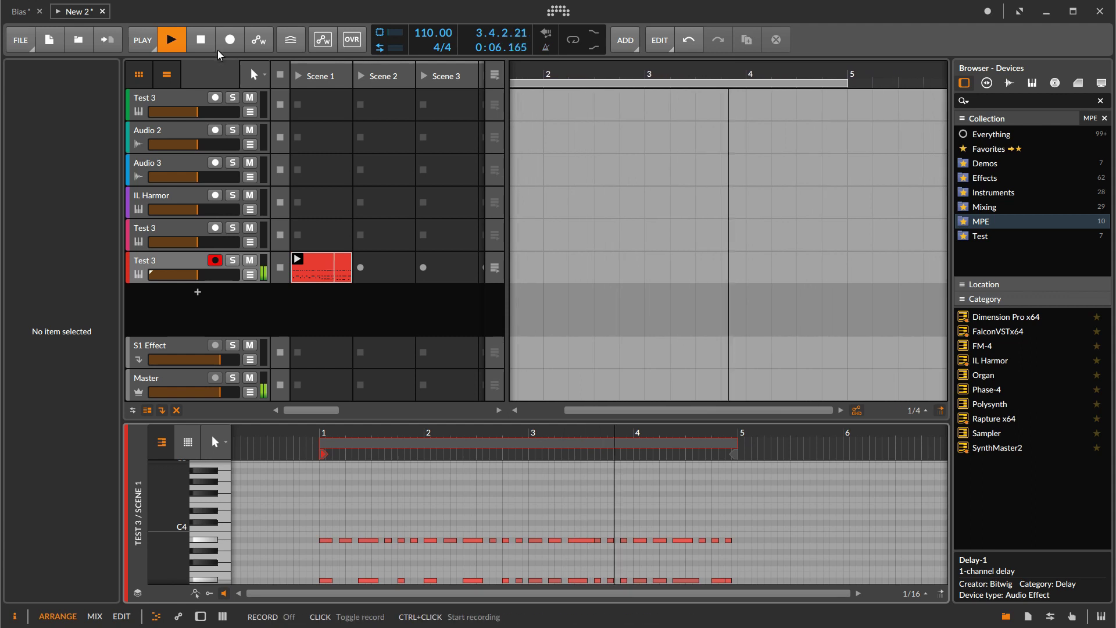
click(201, 40)
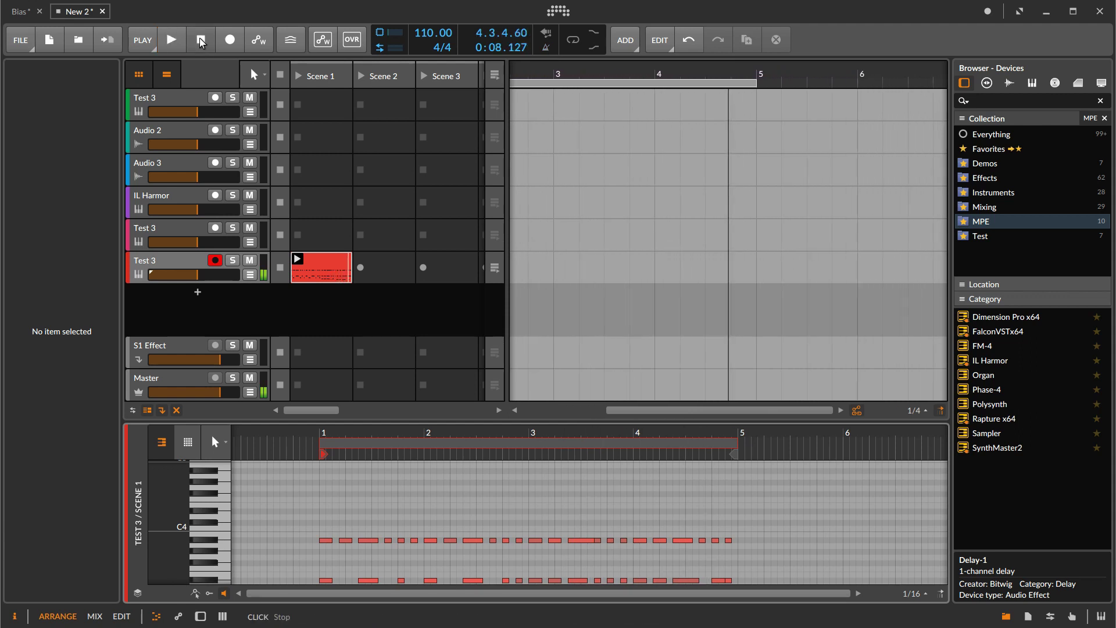
Step: Add the Scene 1 clip to the library as Test 3 with the loop tag and its devices saved
click(312, 265)
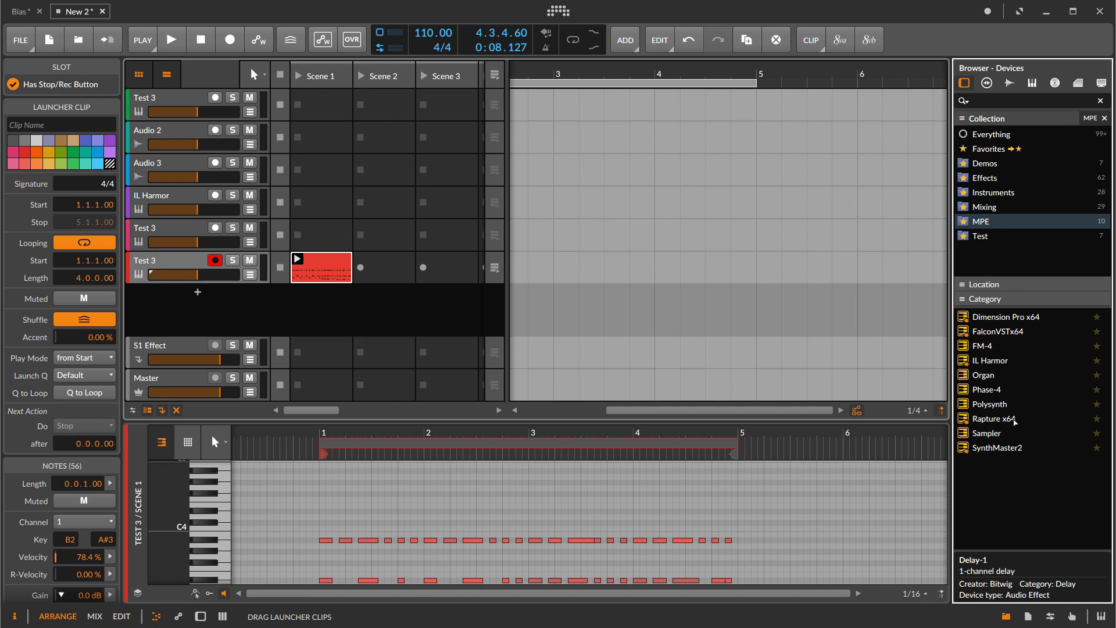
drag(1014, 421, 1015, 422)
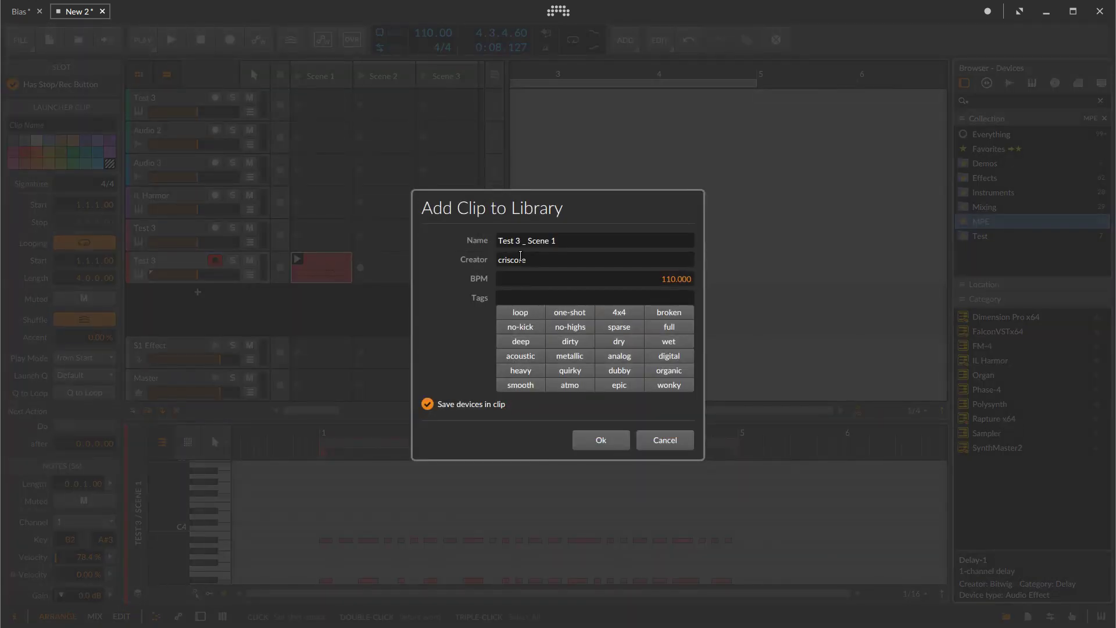
drag(561, 241, 480, 241)
text(Test 3)
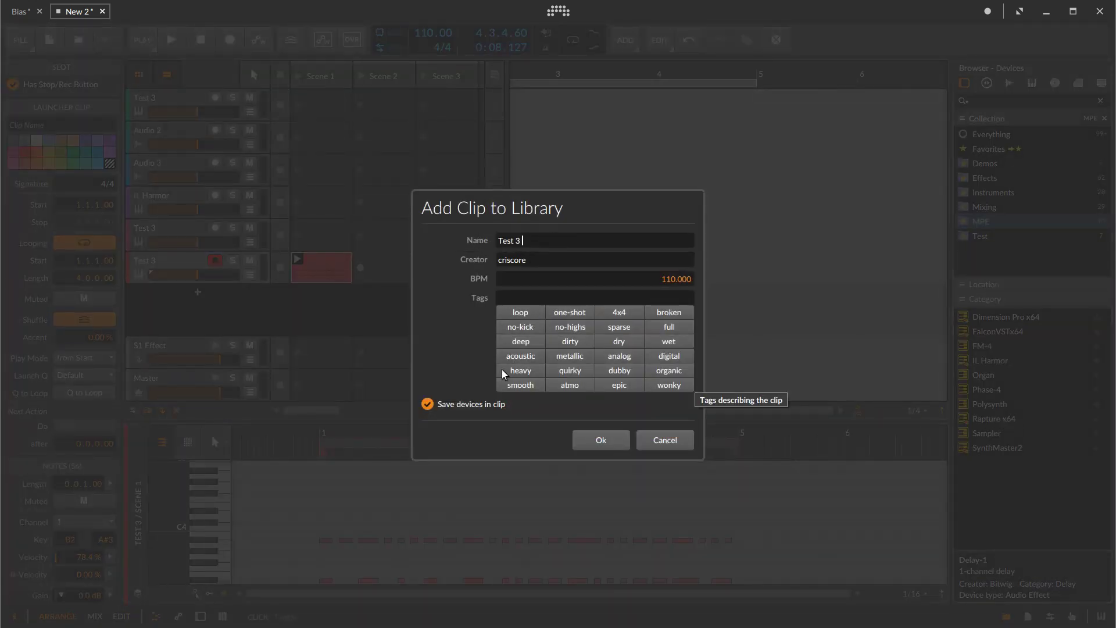
click(518, 313)
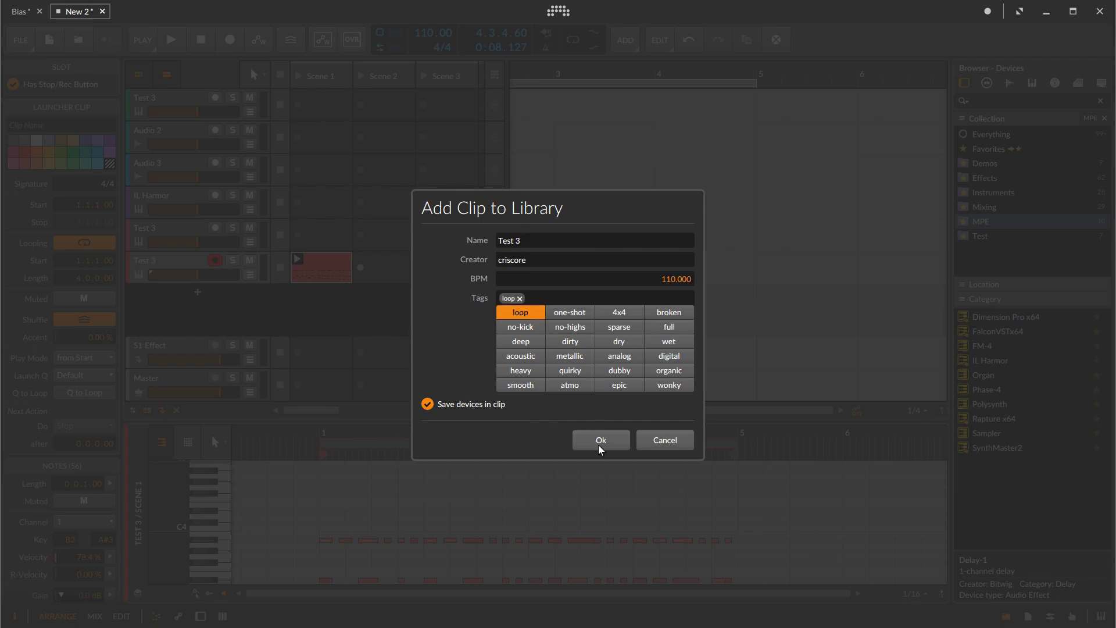
click(601, 441)
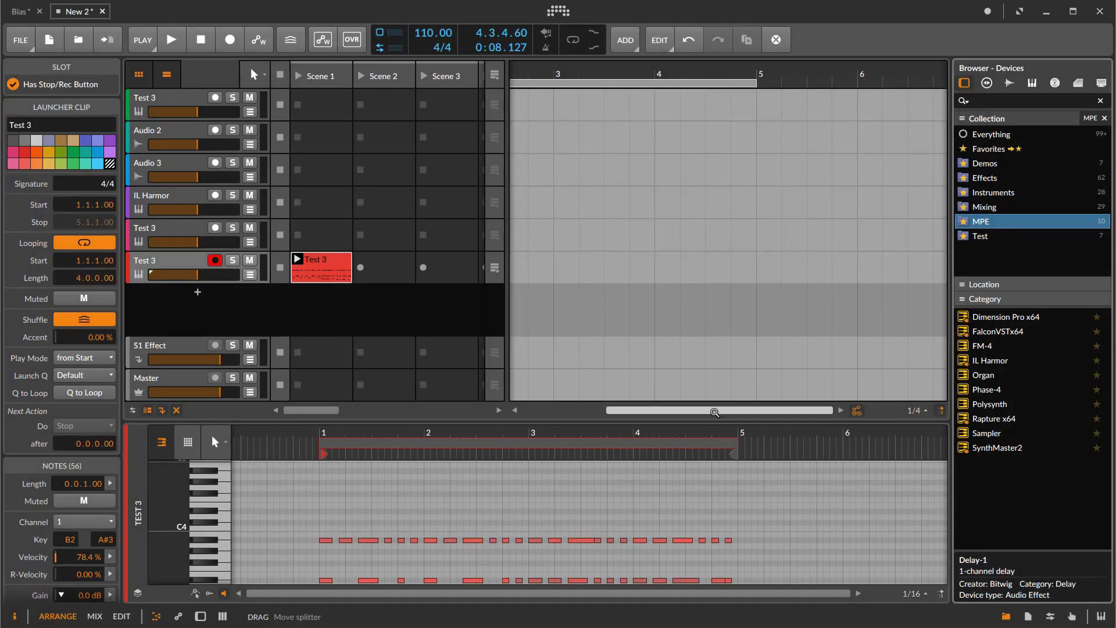
Step: Browse the Clips folder in My Library and preview the saved Test 3 clip
click(1078, 85)
scroll(996, 271, down, 5)
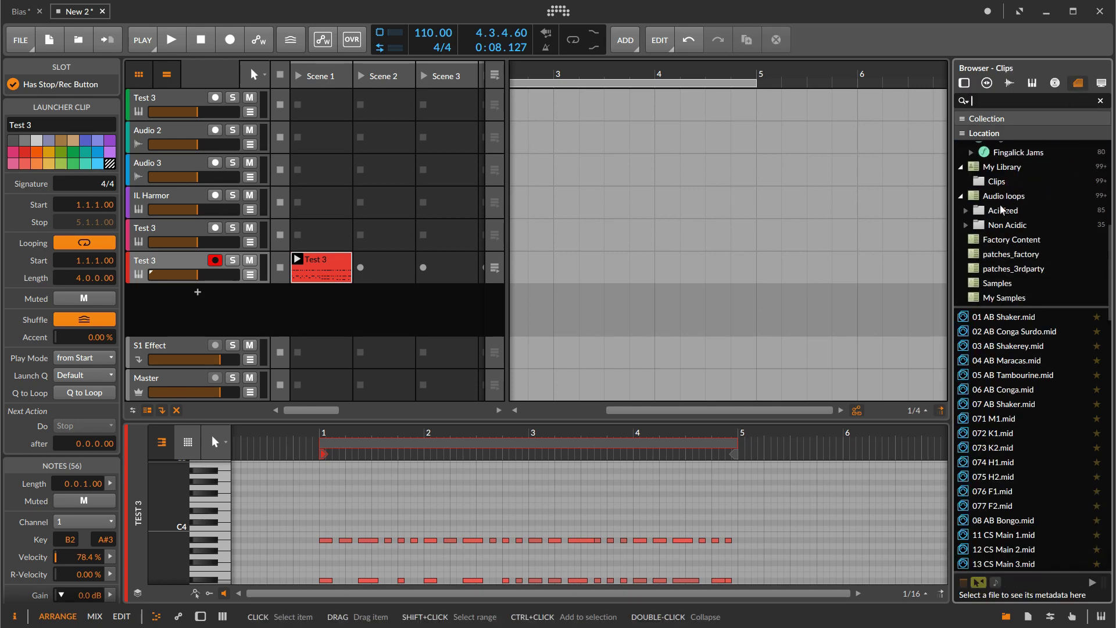
click(995, 181)
scroll(995, 433, down, 10)
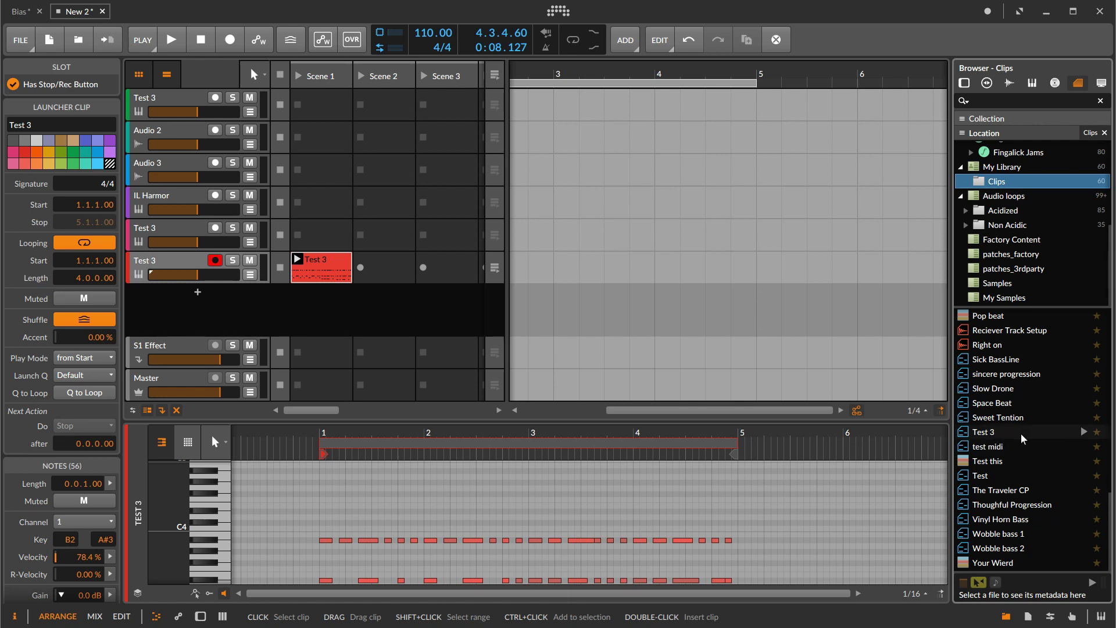
click(1082, 433)
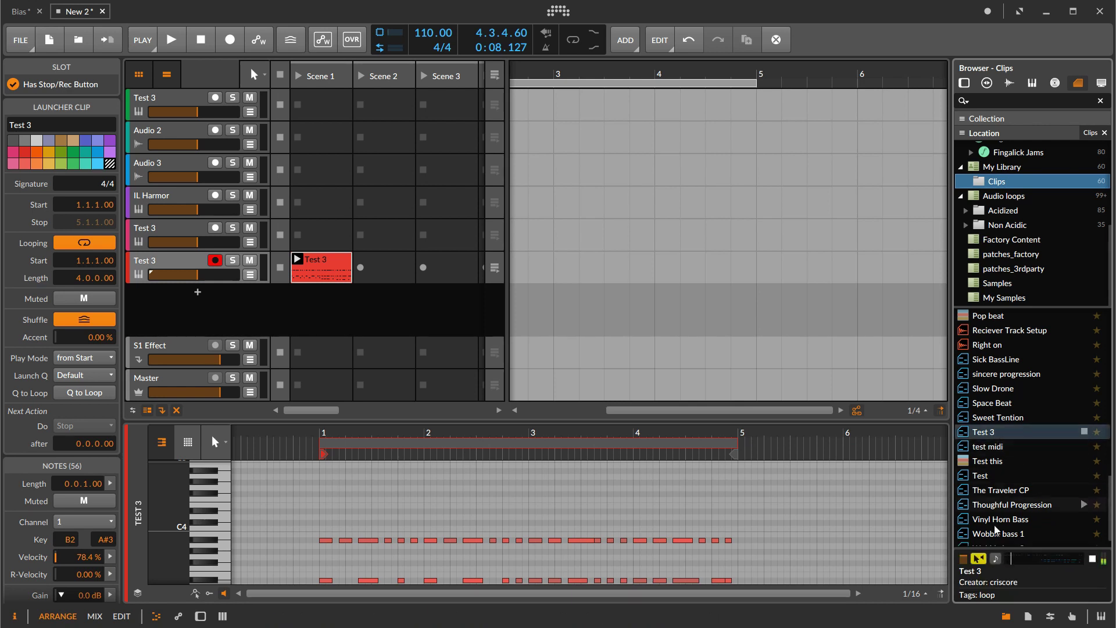
Step: Stop the preview, switch to the Bias project and insert My Library's Test 3 clip into Scene 1 below the Grand Piano Fixed track
click(1092, 559)
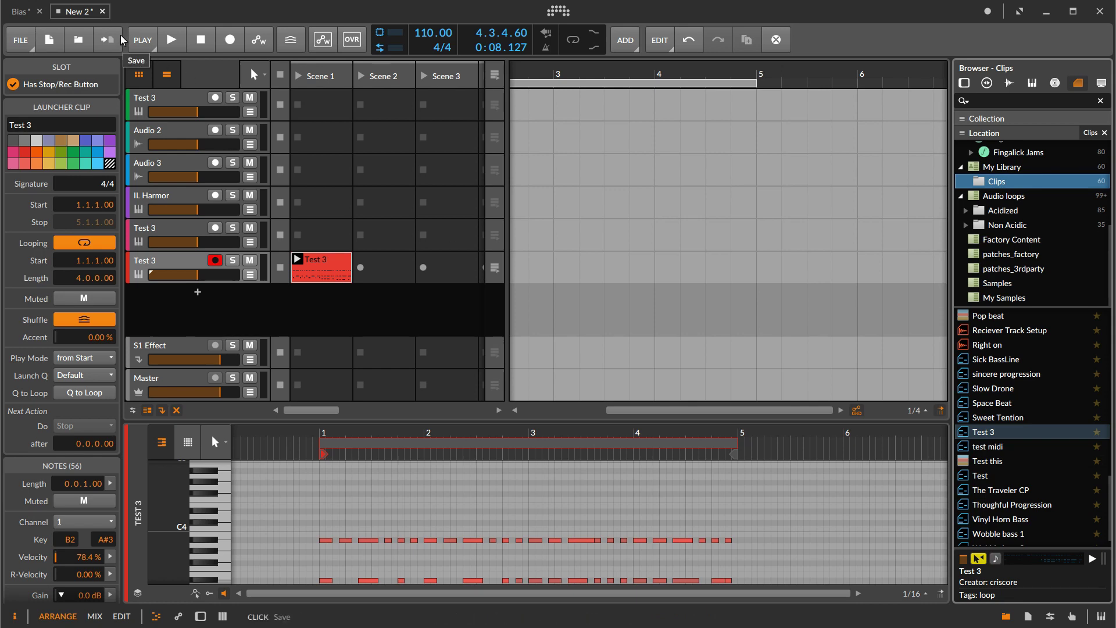
click(23, 13)
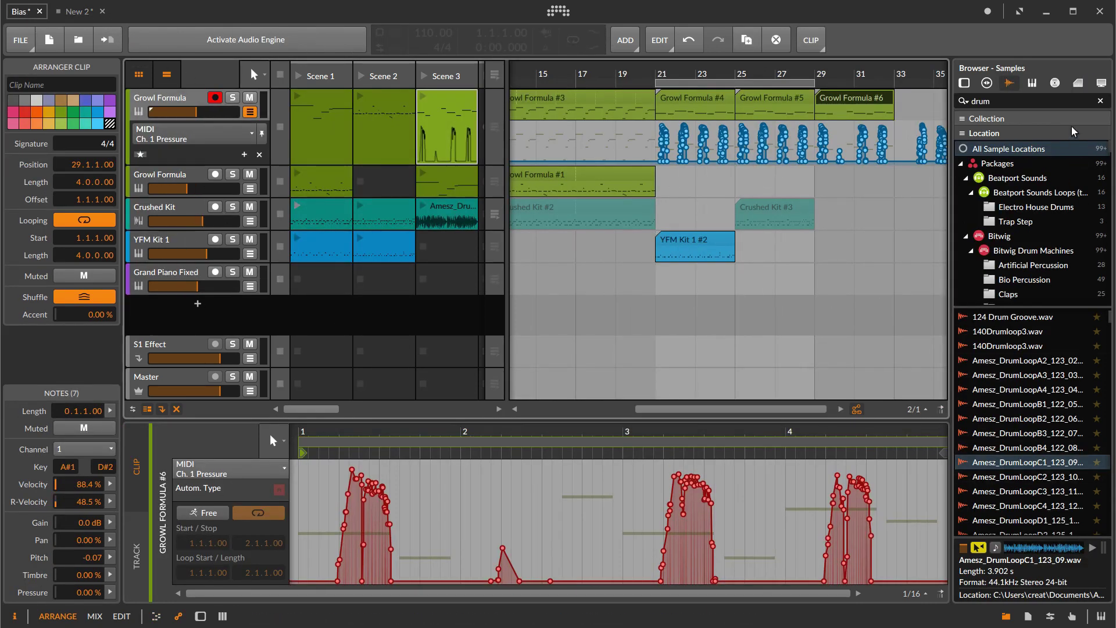
click(1078, 83)
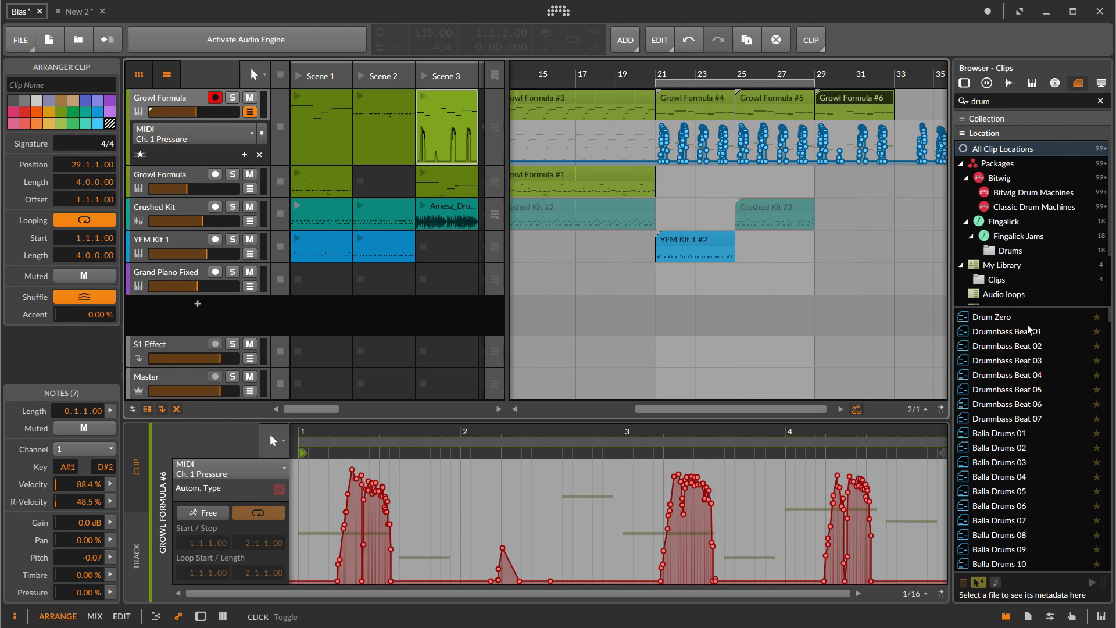
click(997, 280)
drag(985, 432, 303, 309)
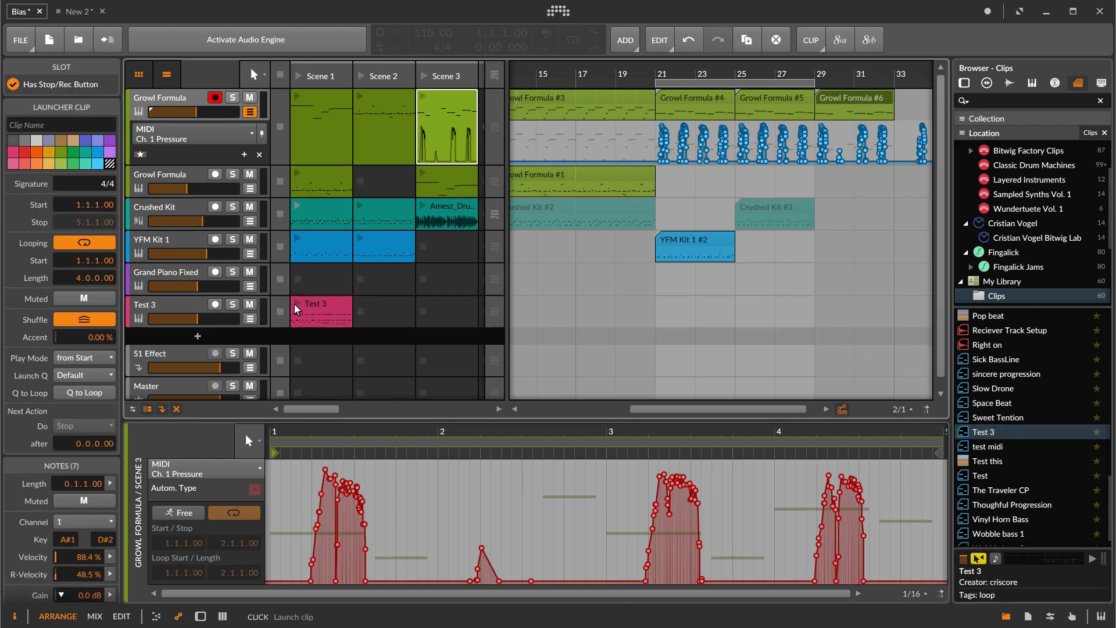
Step: Activate the audio engine and play the Test 3 clip in Scene 1 while viewing its track's device chain
click(270, 51)
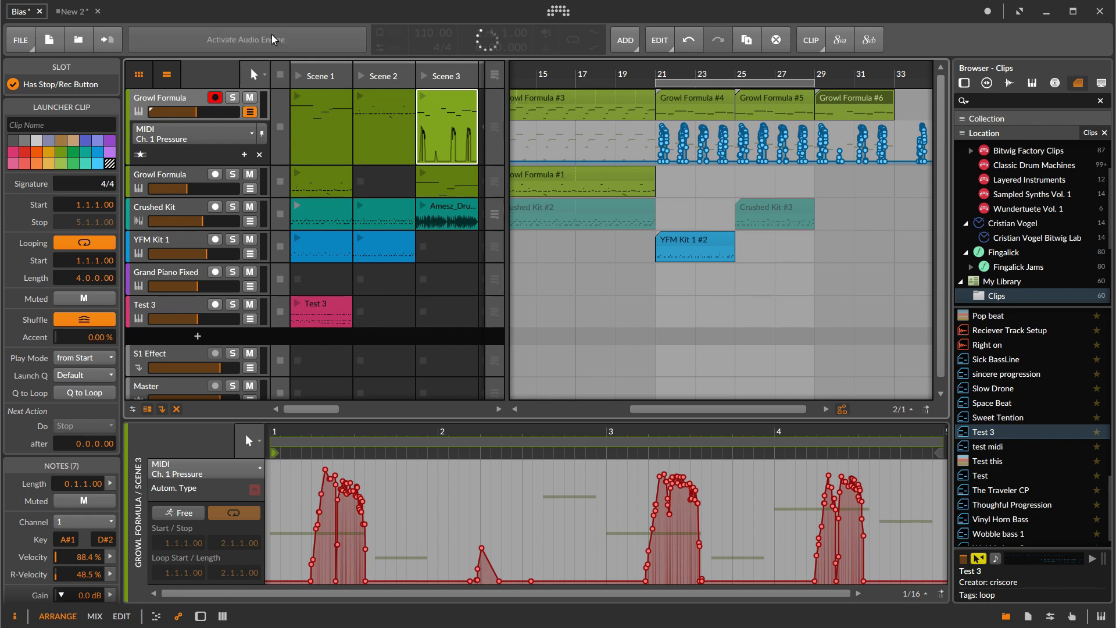
click(298, 306)
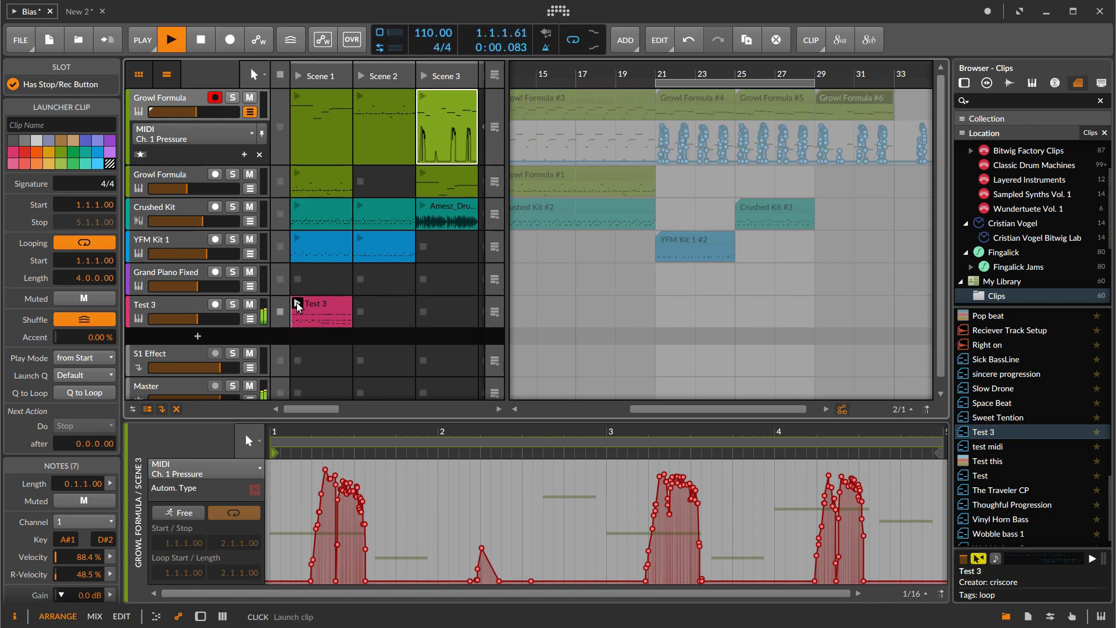
click(190, 308)
click(409, 473)
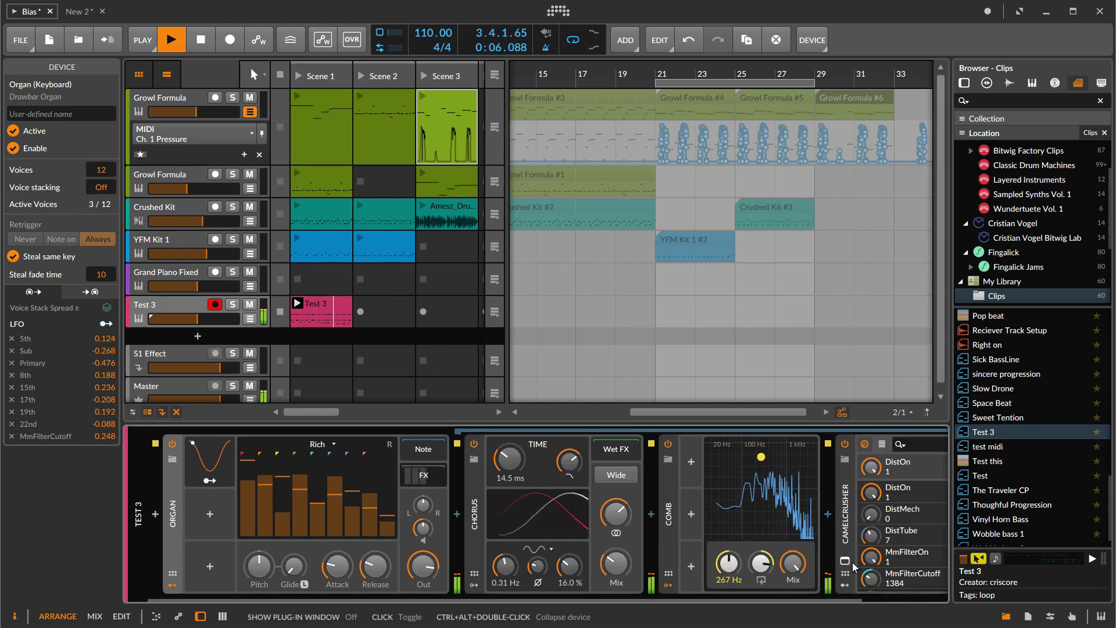
click(208, 42)
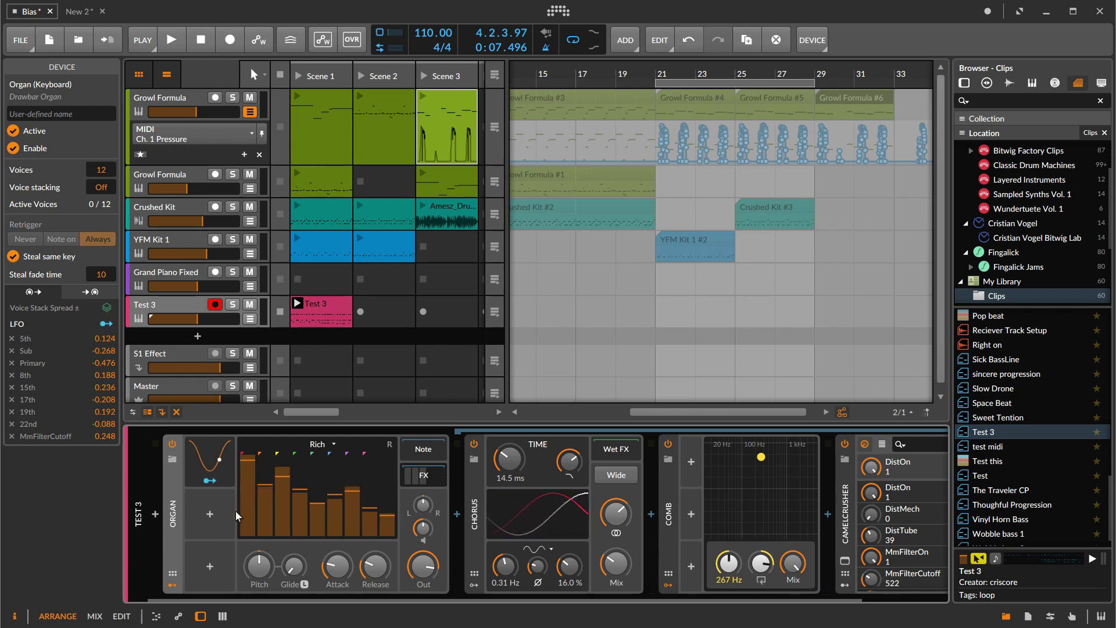
Step: Examine the Organ's LFO modulation targets and the Test 3 clip's notes, returning to the track's device chain
mouse_move(208, 480)
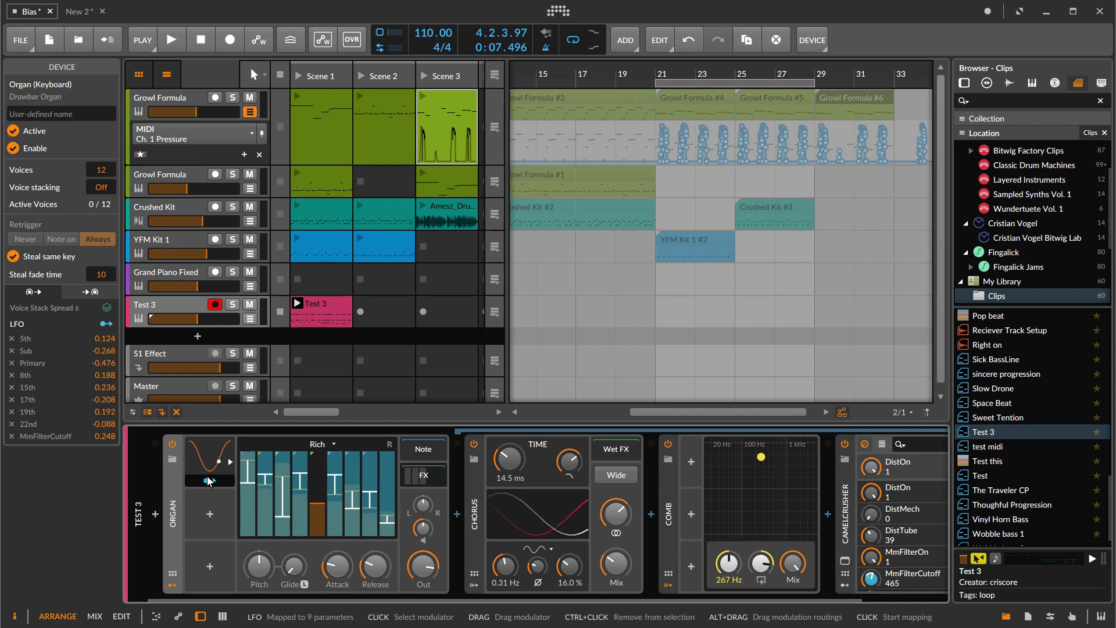
click(323, 316)
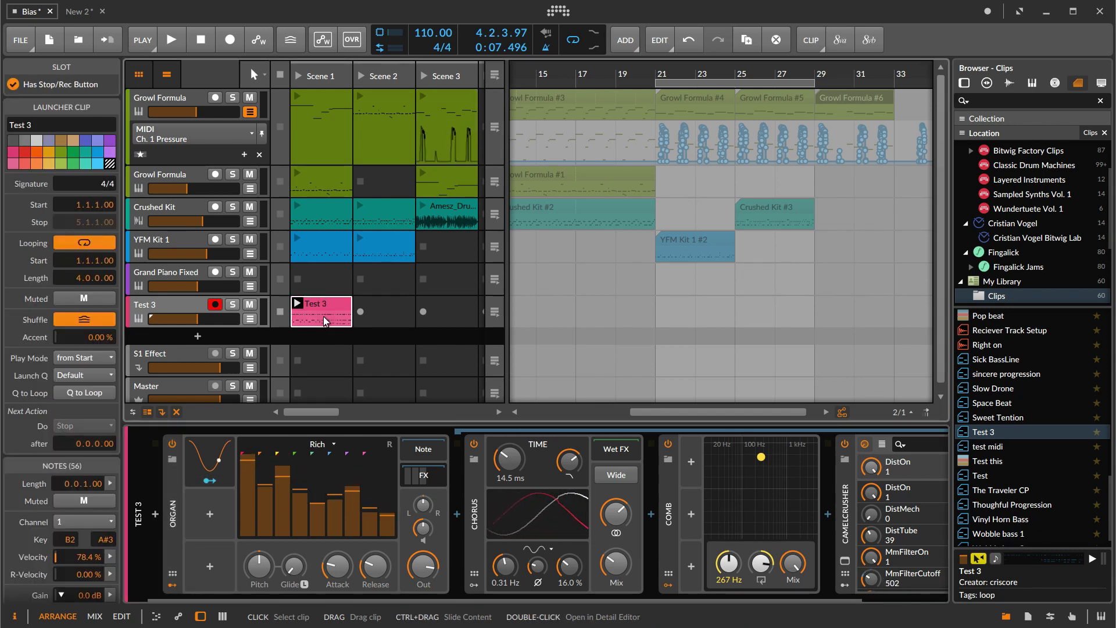
double_click(323, 316)
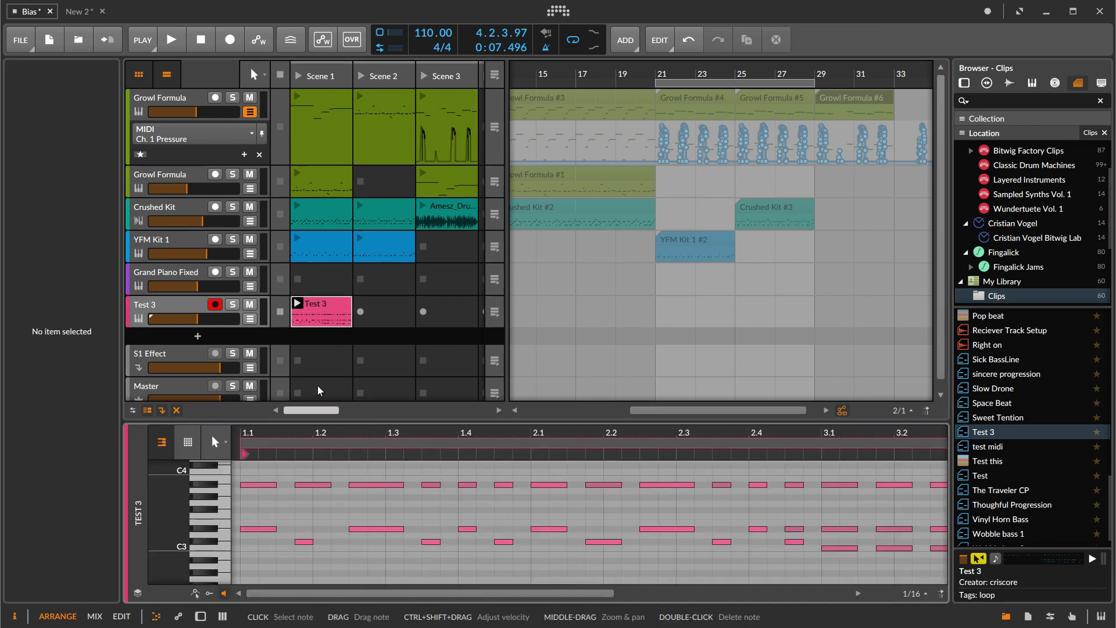
click(185, 312)
double_click(185, 312)
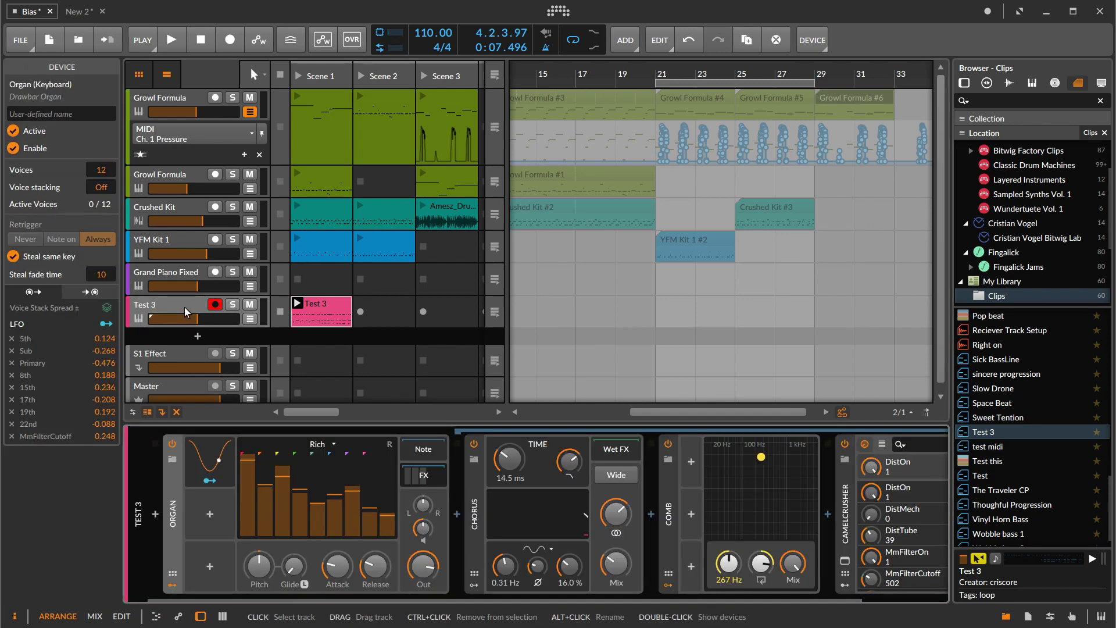
Step: Open the replacement preset browser for the Organ device and clear its search text
click(173, 461)
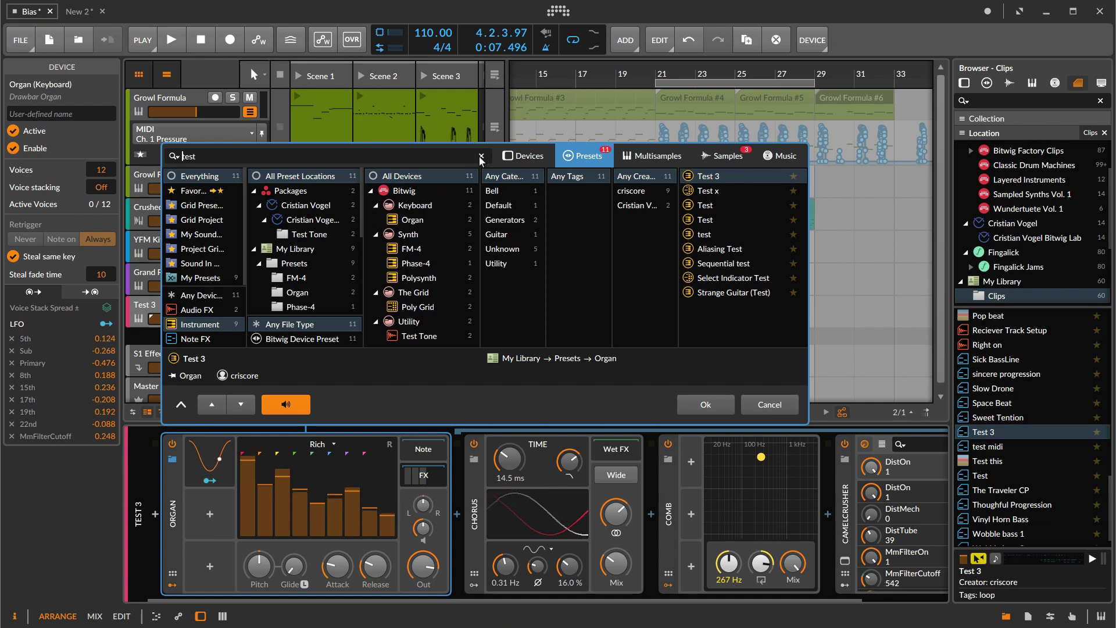
key(BackSpace)
key(BackSpace)
key(BackSpace)
key(BackSpace)
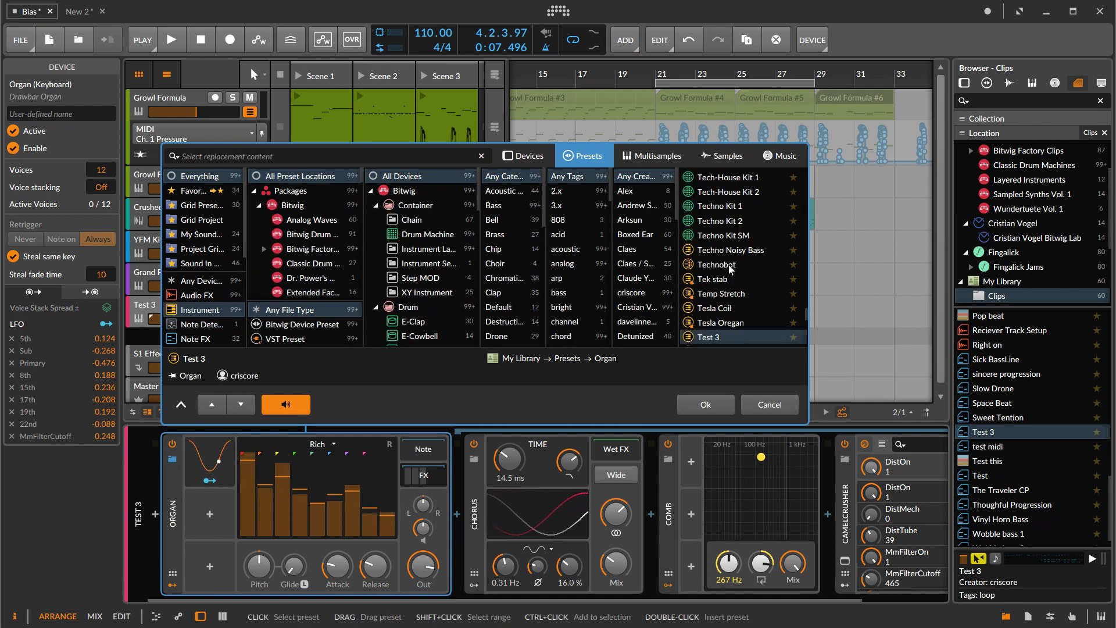
Step: Audition the Technobot and Tesla Coil presets in place of the Organ during playback, cancel the replacement and stop playback
click(727, 266)
click(171, 40)
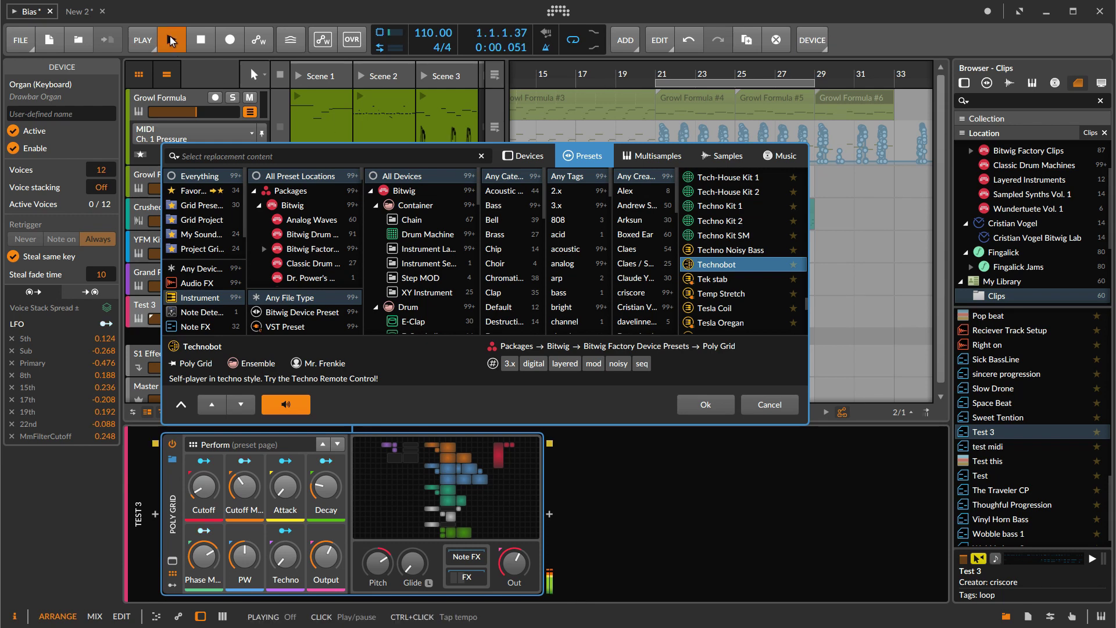
click(715, 312)
scroll(718, 320, down, 1)
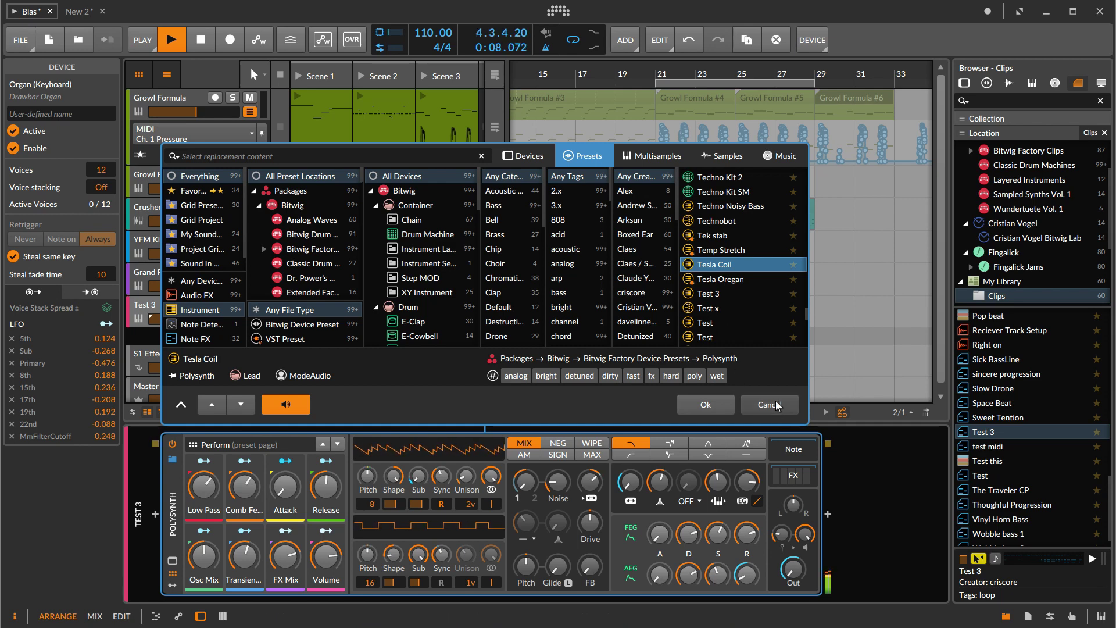
click(758, 404)
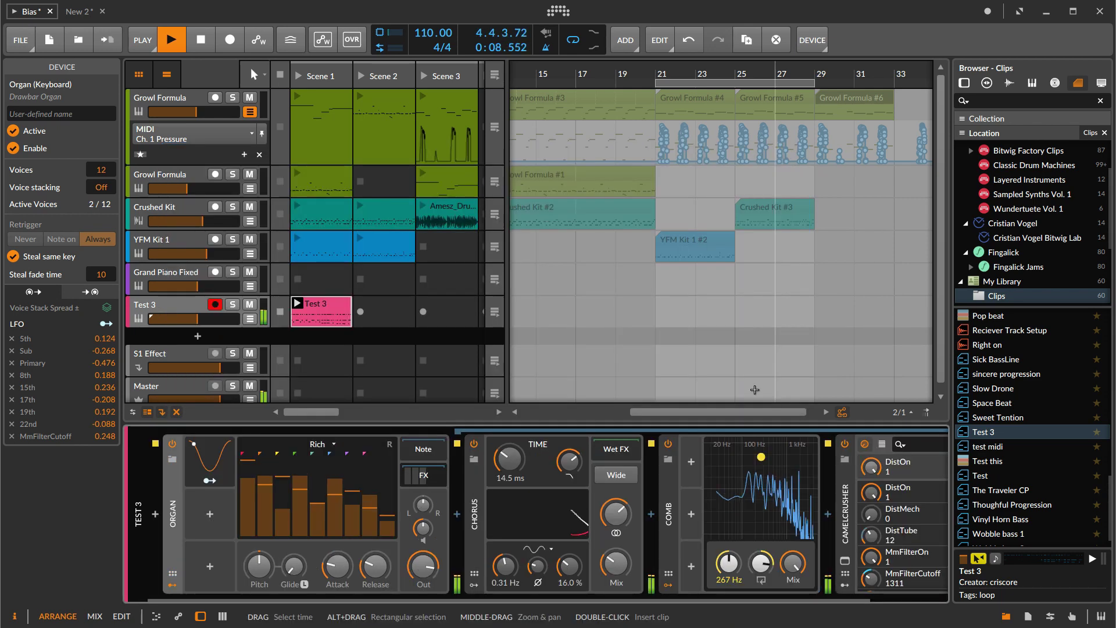
click(203, 43)
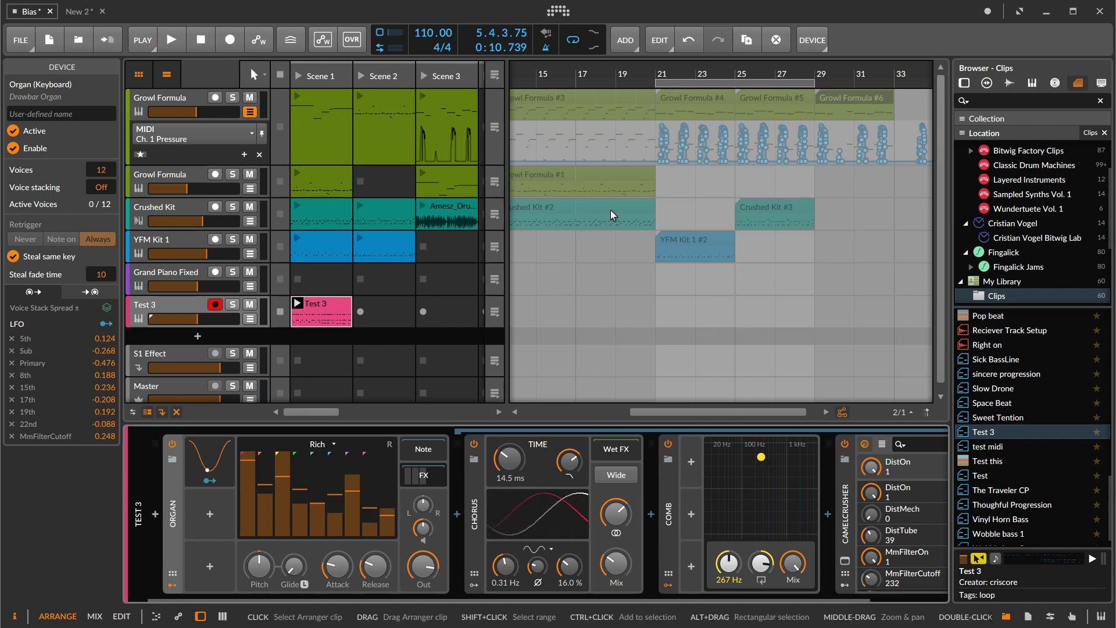
Step: Insert the Jounty clip from the library's Clips folder into Scene 1 on a new track below Test 3
scroll(610, 211, left, 3)
scroll(1026, 378, up, 5)
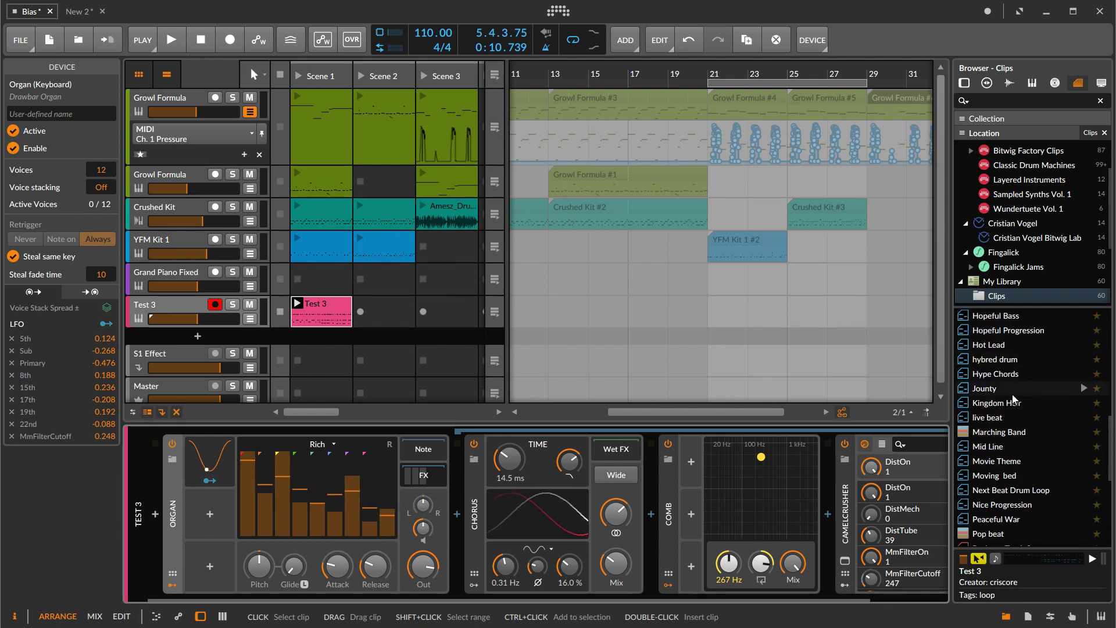
double_click(1081, 393)
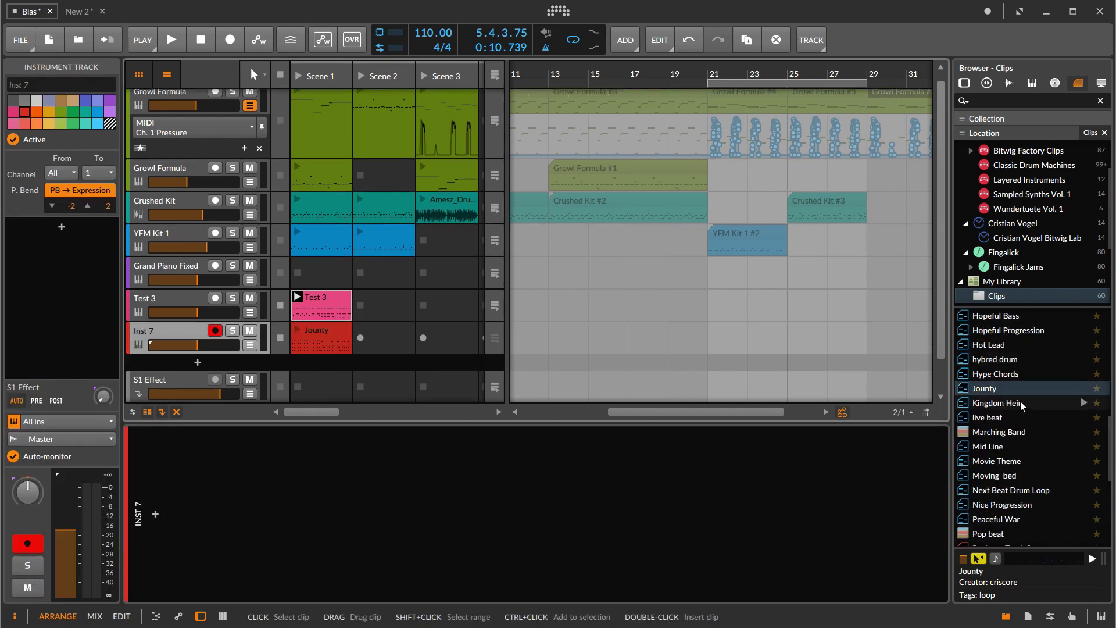
Step: Preview the Kingdom Heir and live beat clips in My Library's Clips folder
click(1084, 403)
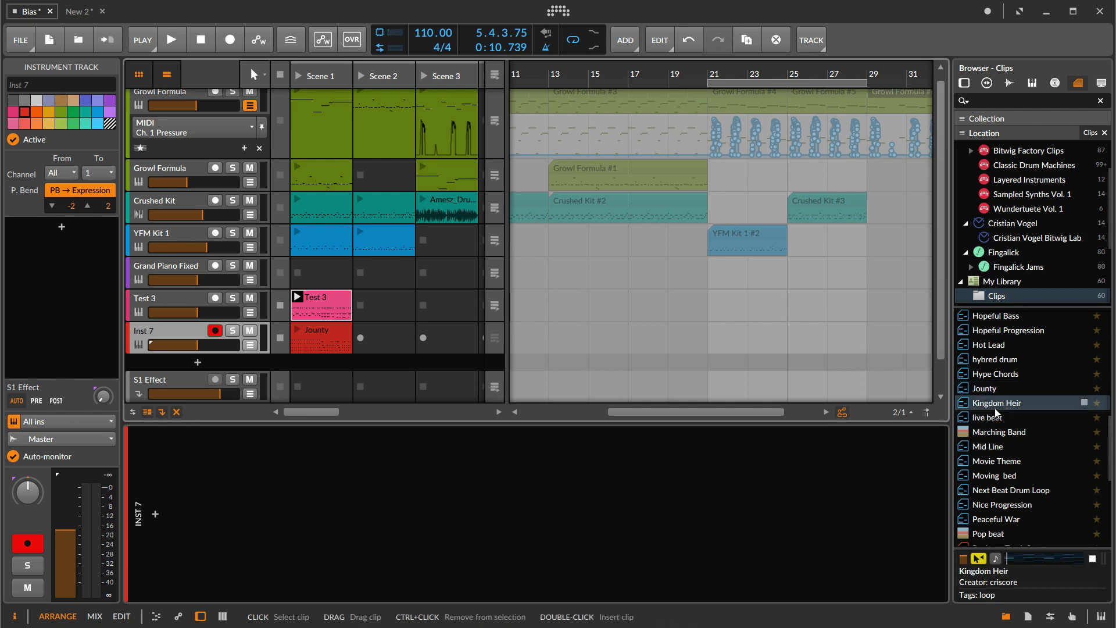
click(1084, 402)
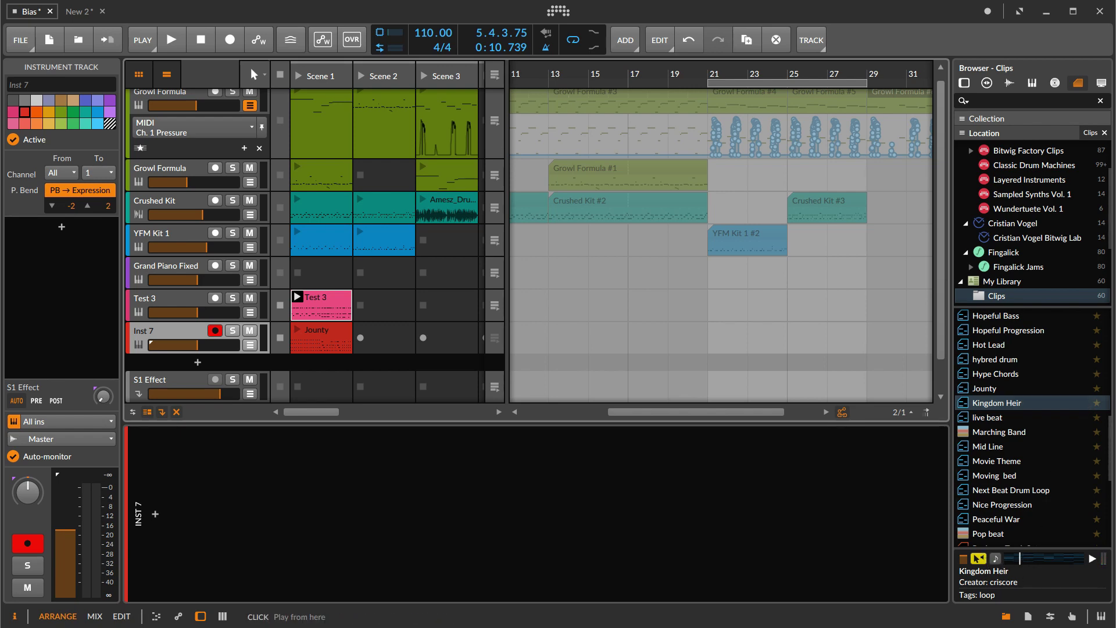
click(1085, 403)
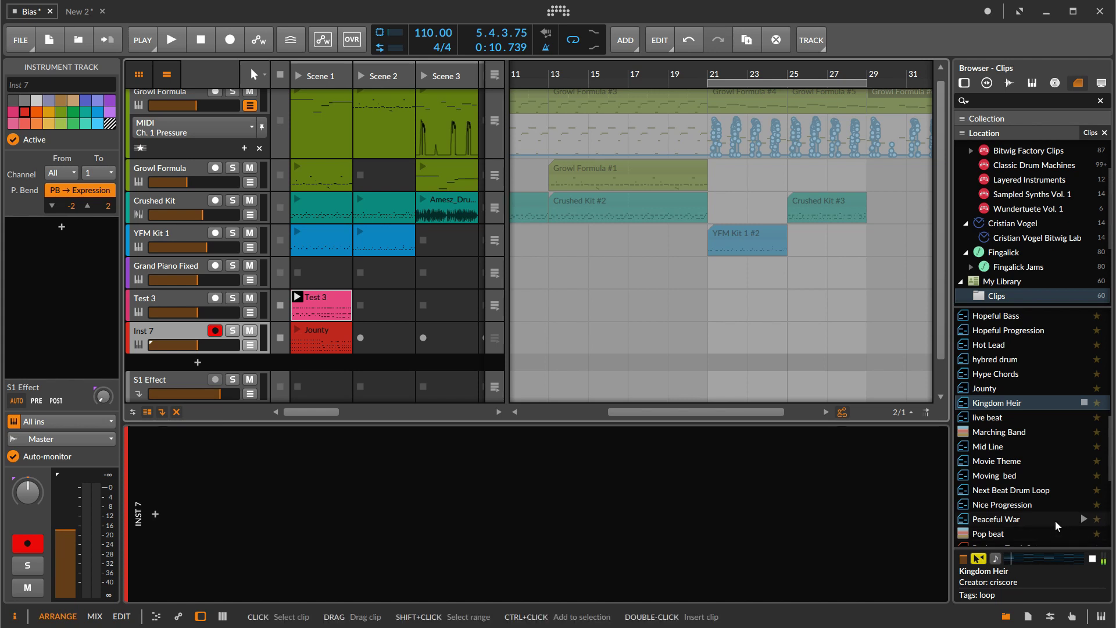
click(1079, 418)
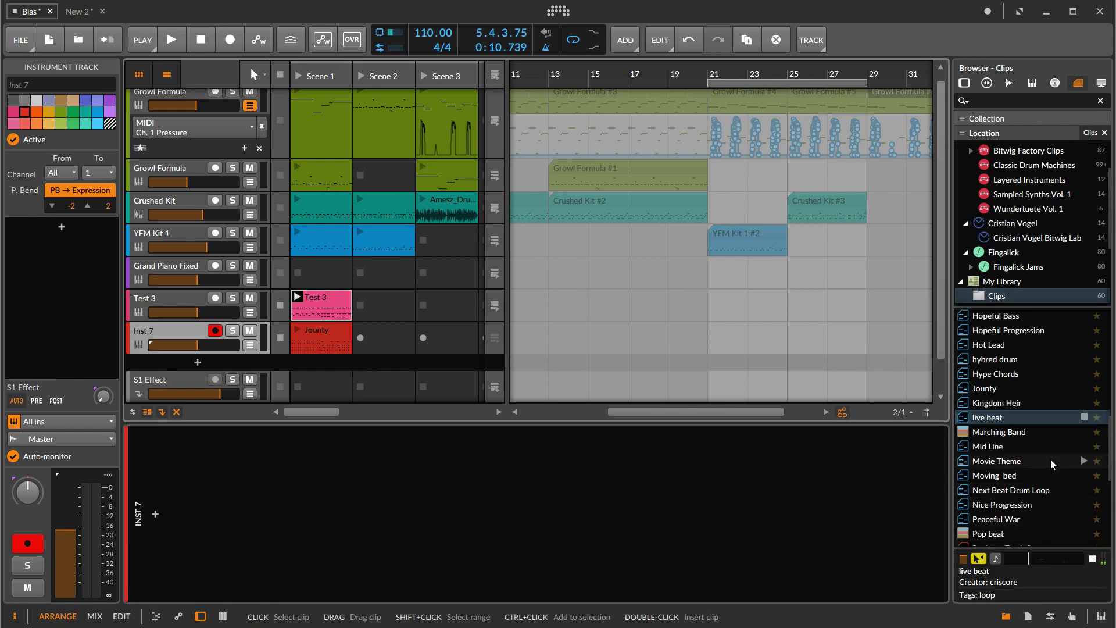
Step: Preview the Movie Theme and Moving bed clips in My Library's Clips folder and stop the preview
scroll(1050, 458, down, 1)
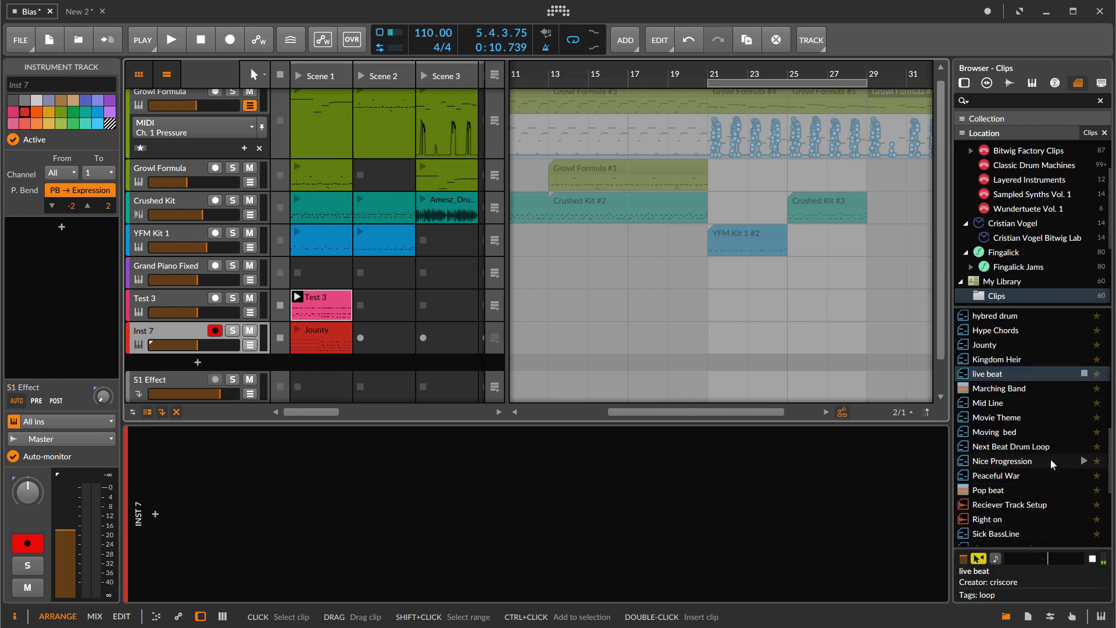
click(1082, 418)
click(1083, 417)
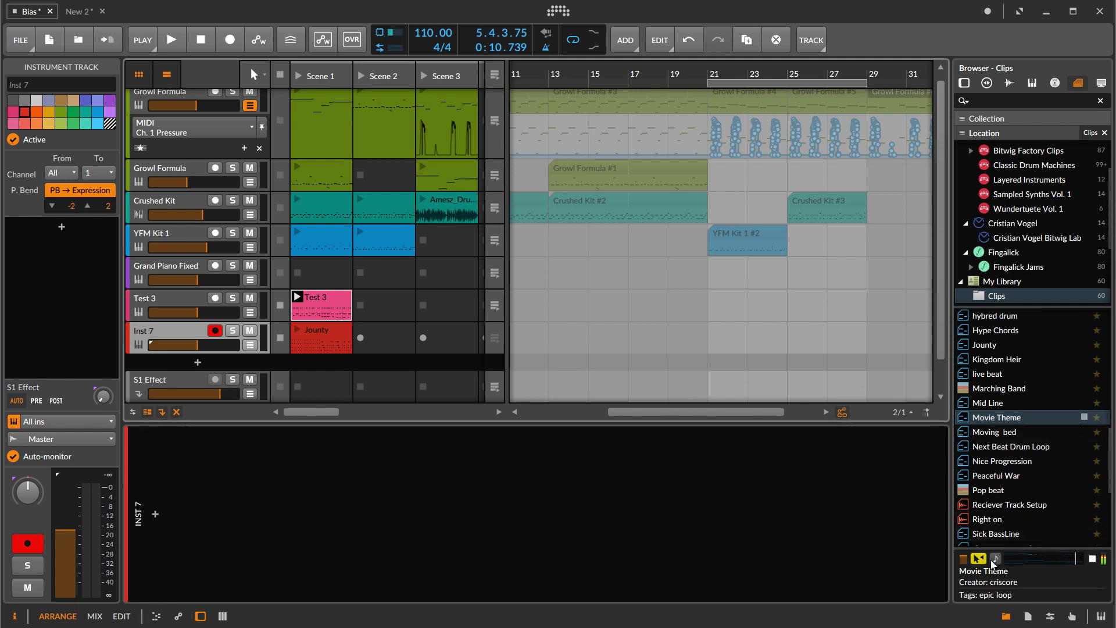
click(1070, 433)
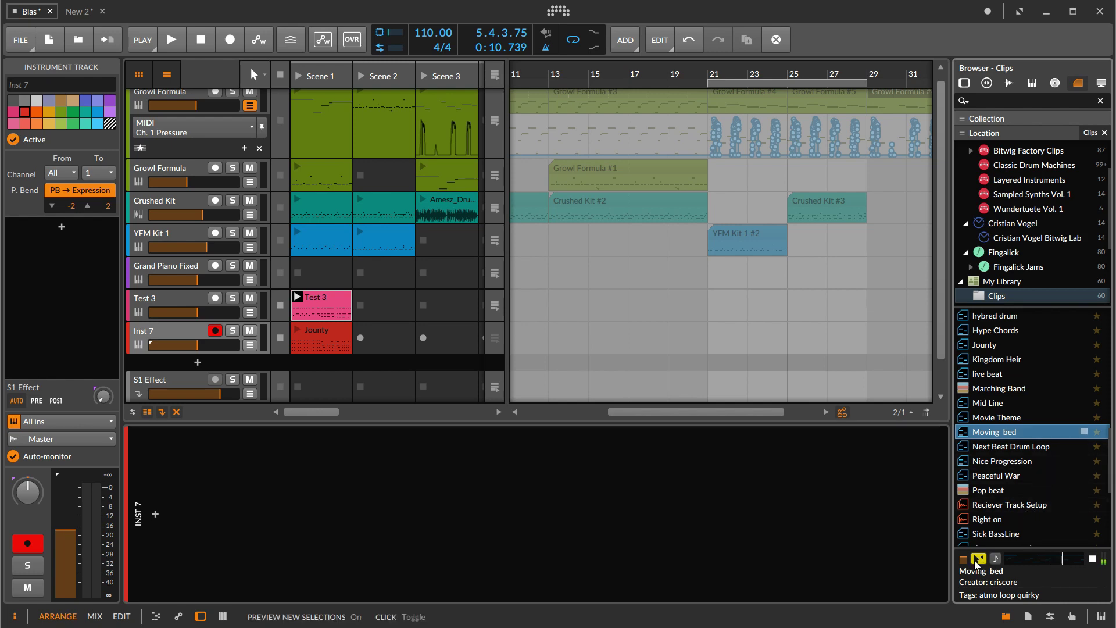
click(1093, 559)
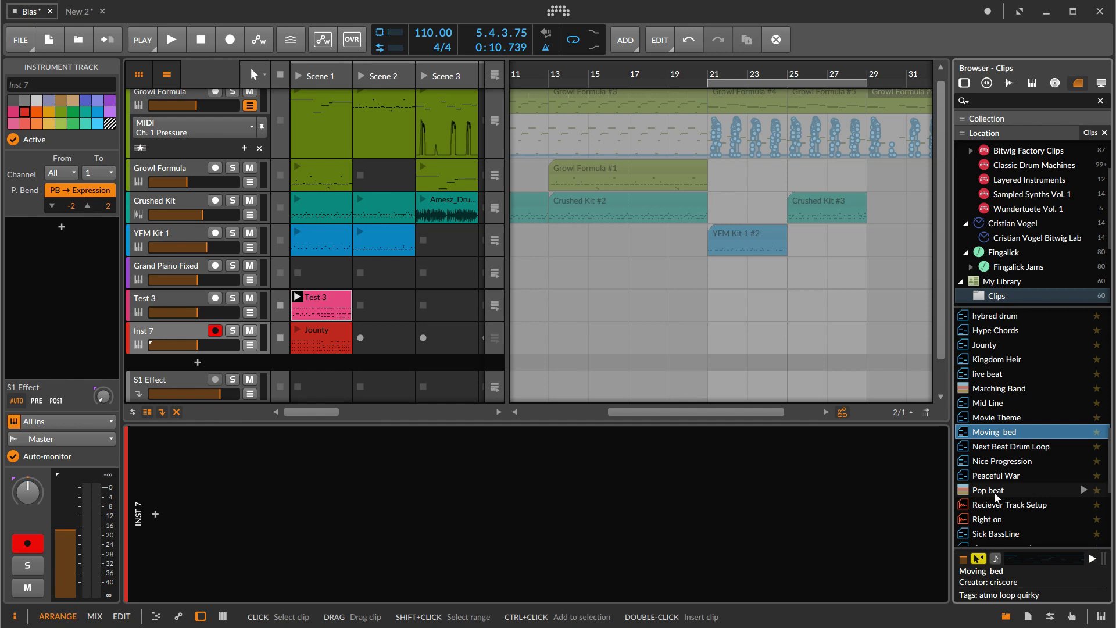
Step: Preview the Pop beat group clip in My Library's Clips folder and stop its playback
click(1085, 490)
click(1085, 490)
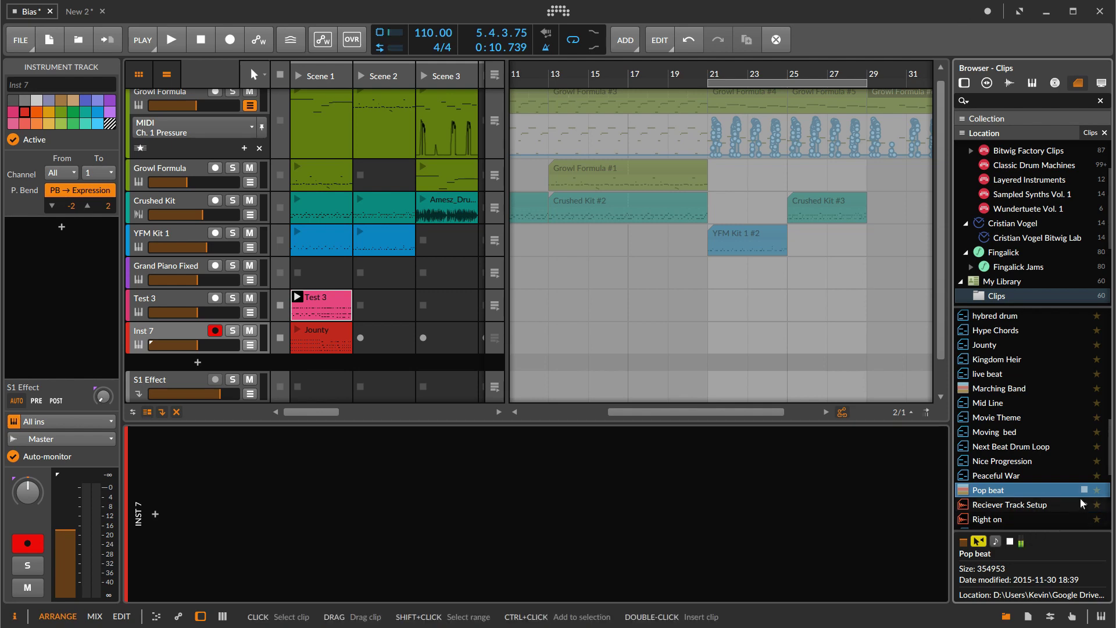
click(1010, 543)
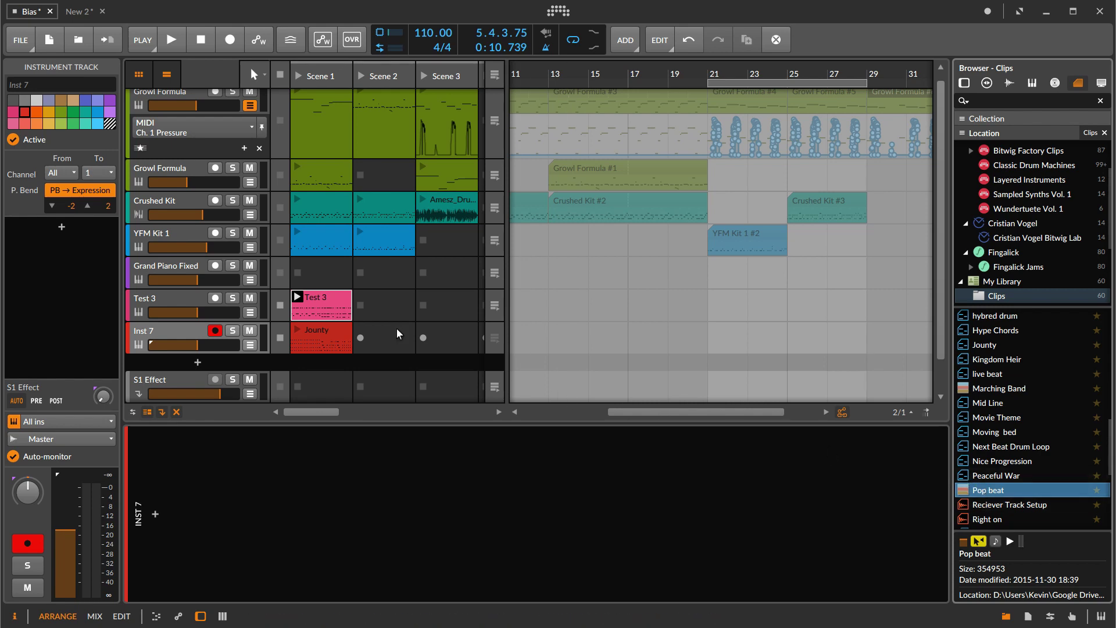
Step: Insert the Pop beat clip into Scene 1 as a new group track below Inst 7 and show its child tracks
scroll(387, 294, down, 1)
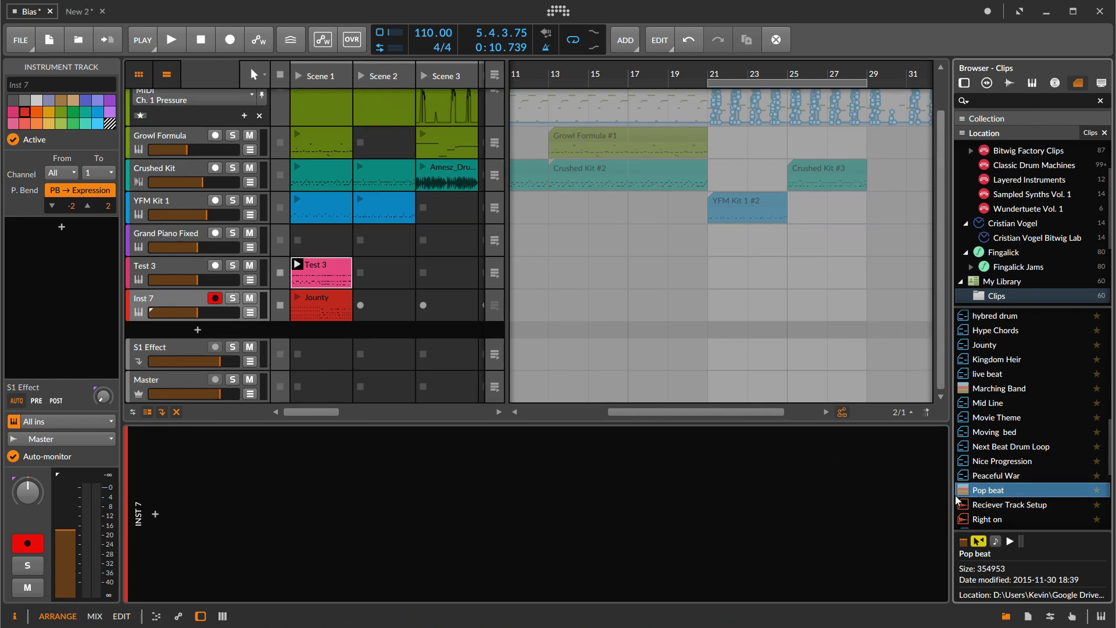
drag(964, 493, 319, 338)
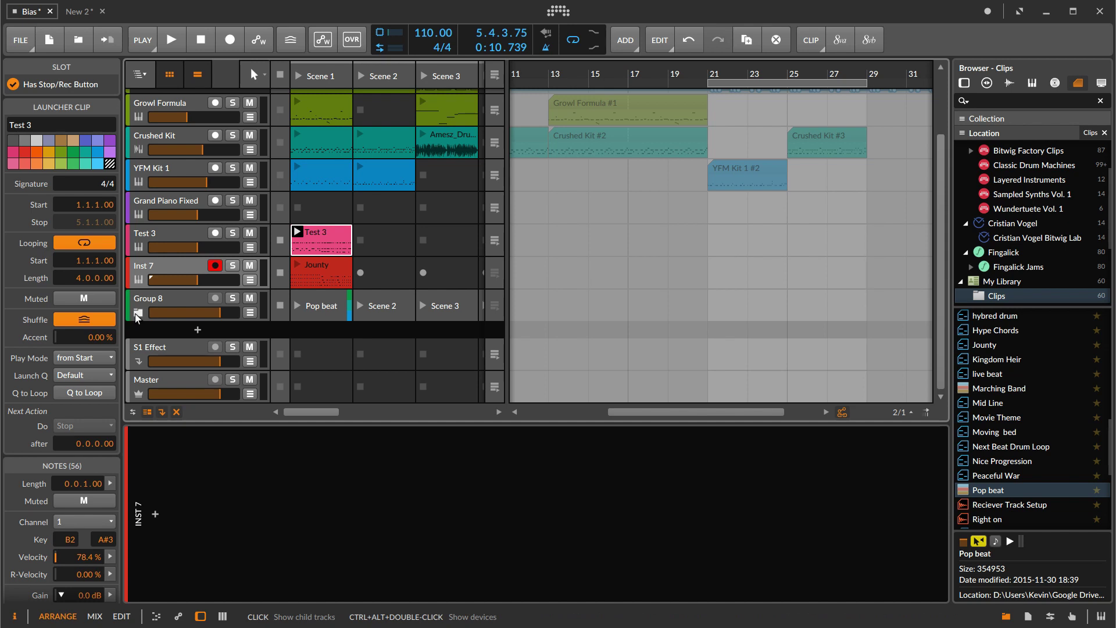
click(138, 314)
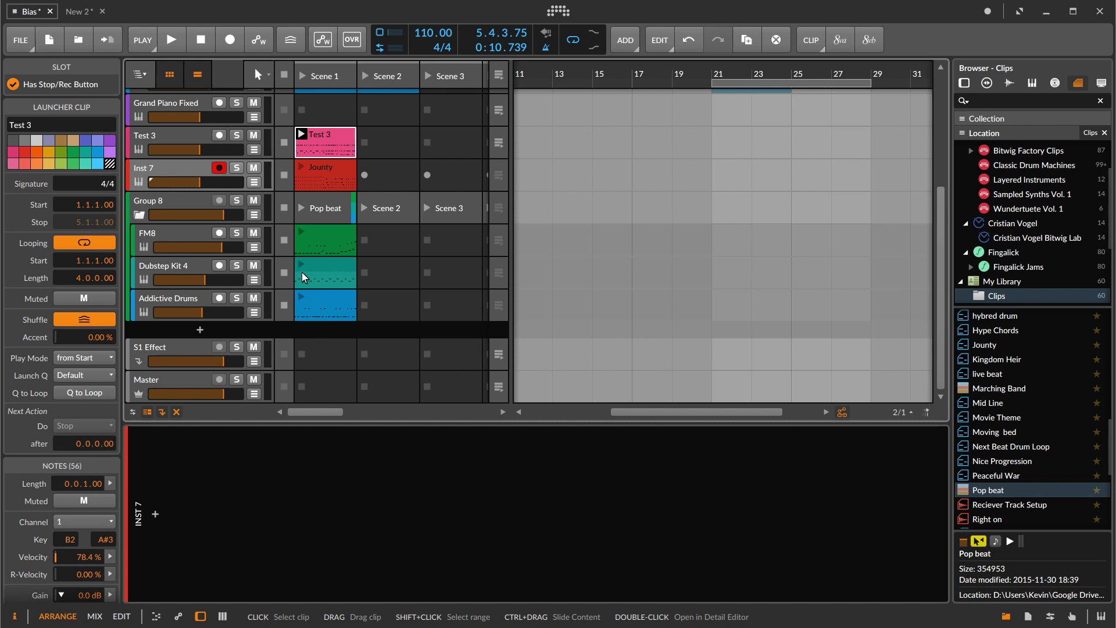
Step: Examine the device chains of the FM8 and Dubstep Kit 4 tracks inside the Pop beat group
click(159, 235)
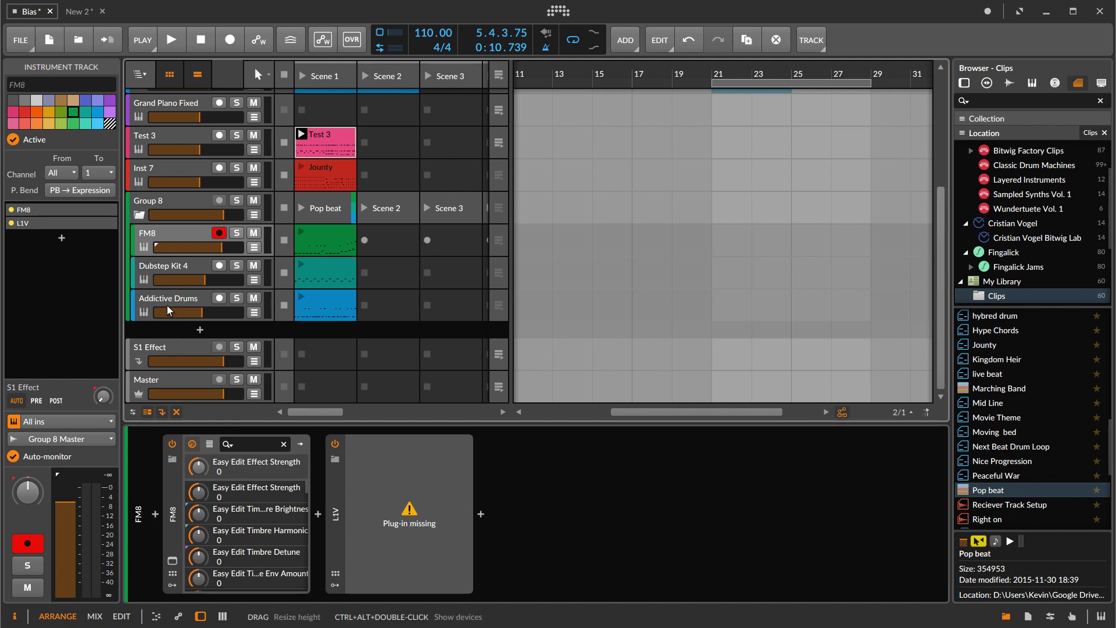
click(159, 268)
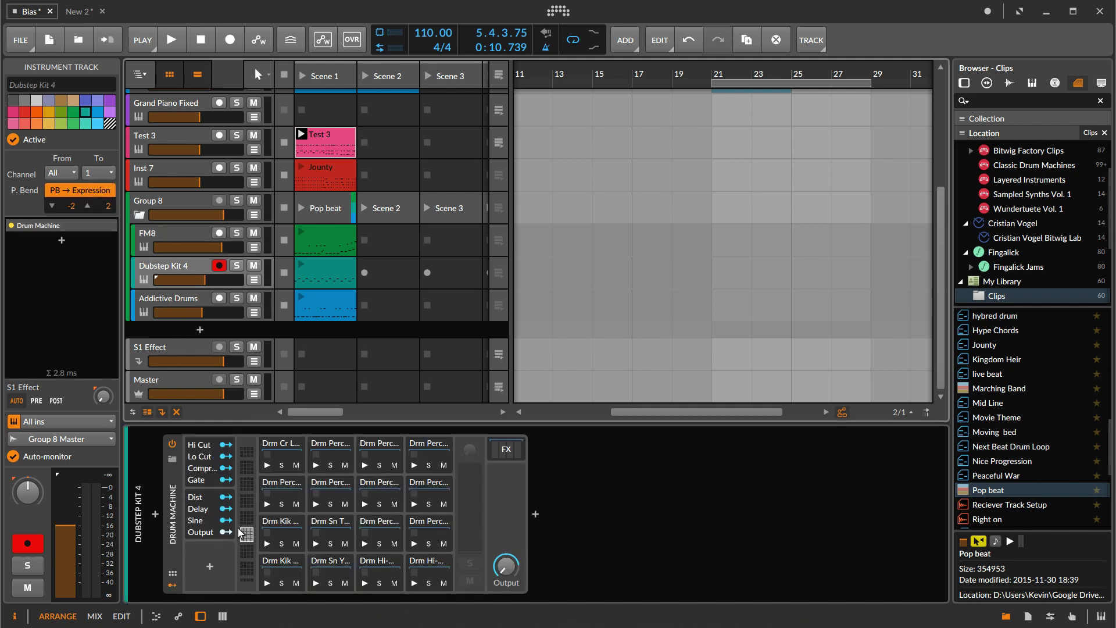
Step: Examine the device chain of the Addictive Drums track inside the Pop beat group
click(150, 307)
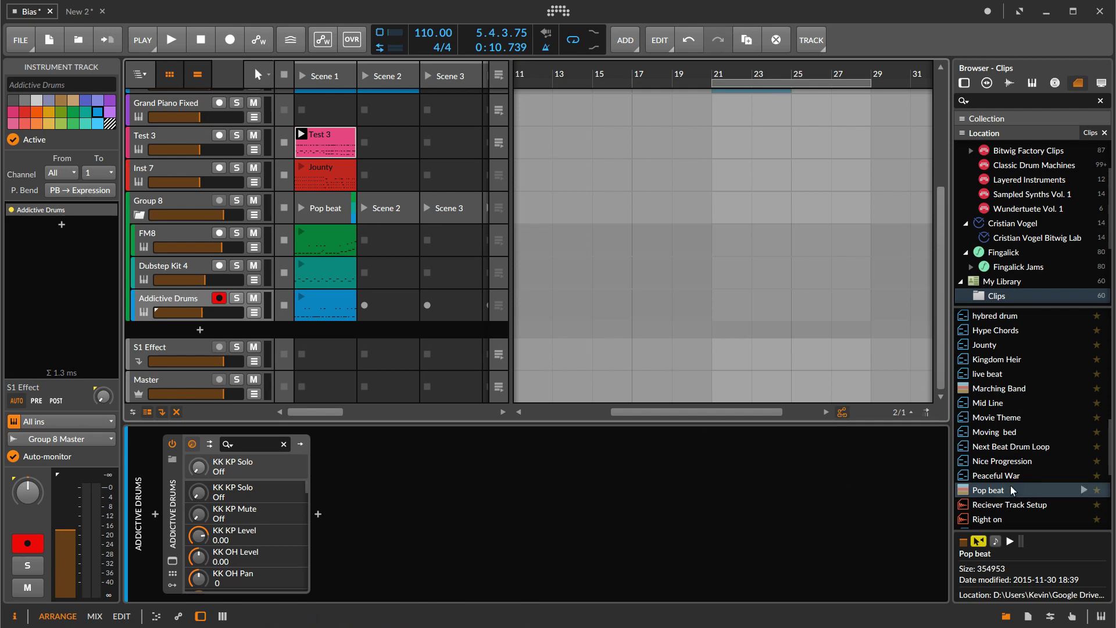
scroll(352, 234, up, 2)
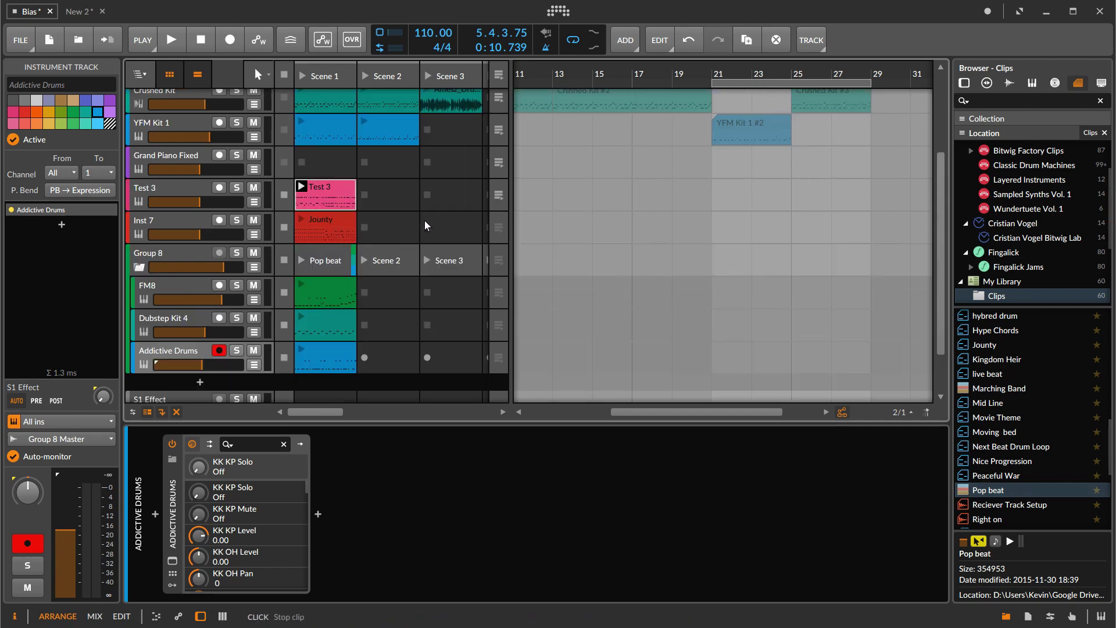
scroll(424, 221, up, 2)
scroll(424, 221, down, 4)
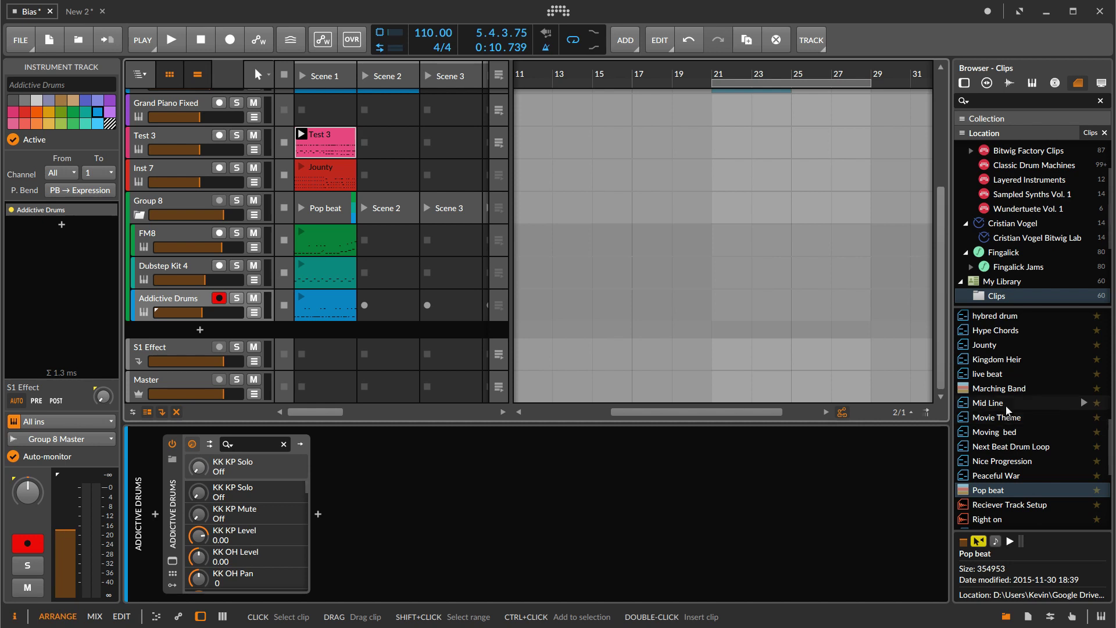
Step: Preview the Dr. Doom clip in My Library's Clips folder and stop its playback
scroll(1017, 403, up, 10)
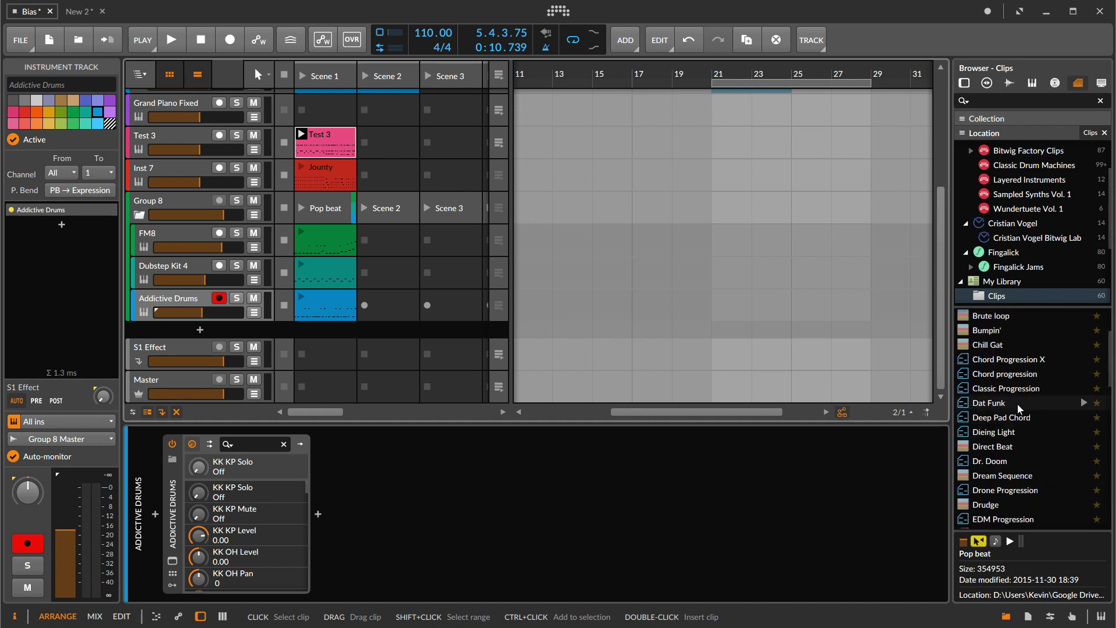
click(1083, 461)
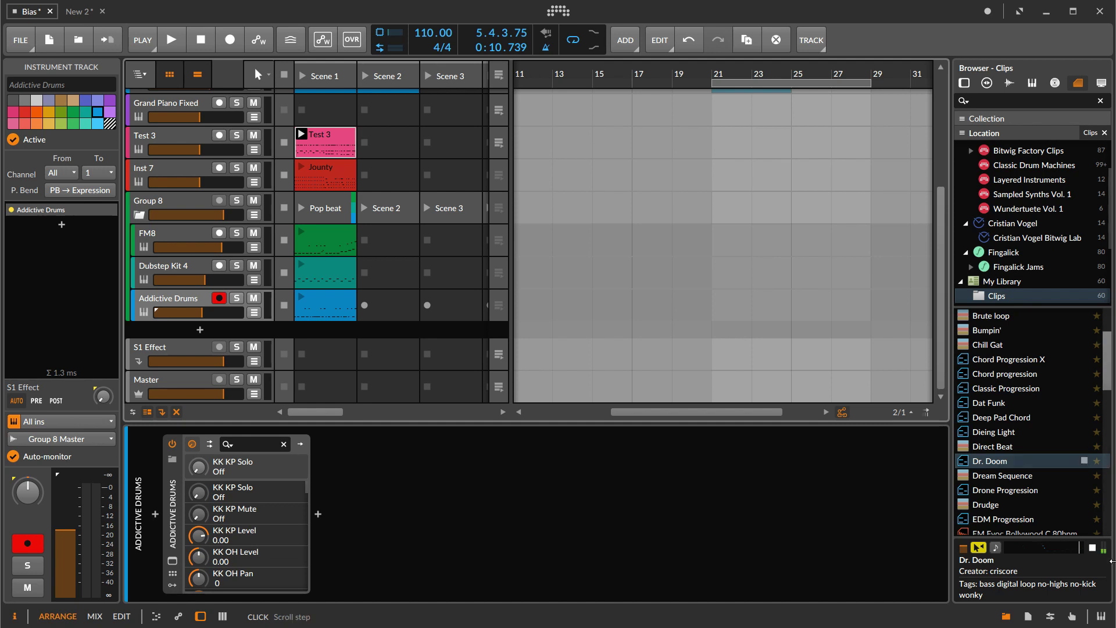
click(1092, 548)
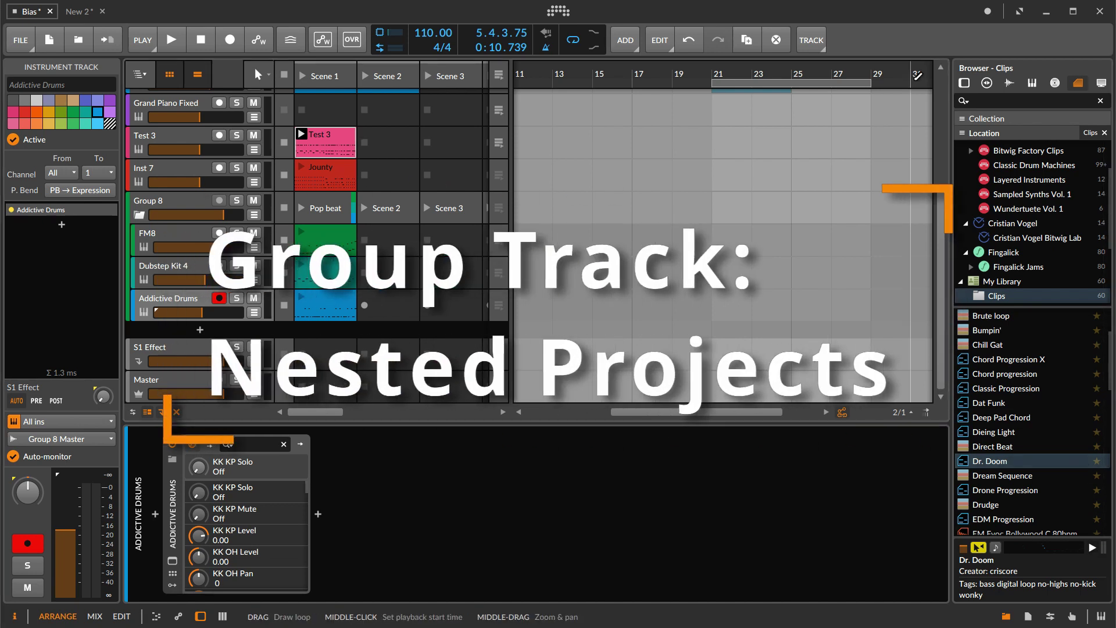
Step: Select the Group 8 track, preview the Brute loop group clip from My Library's Clips folder and stop the preview
click(175, 200)
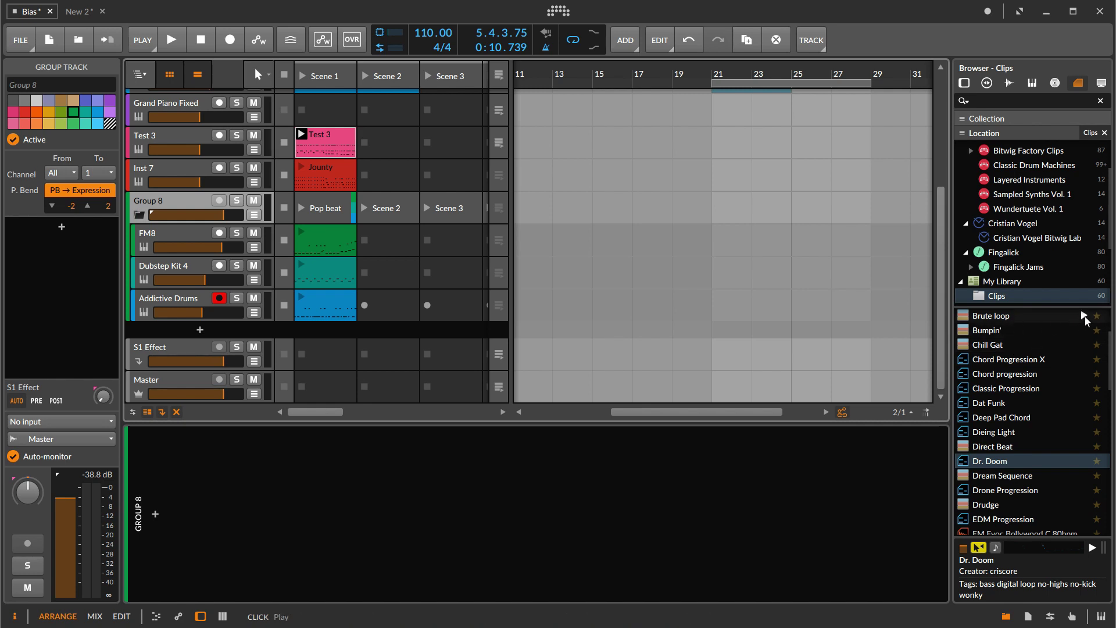
click(1058, 314)
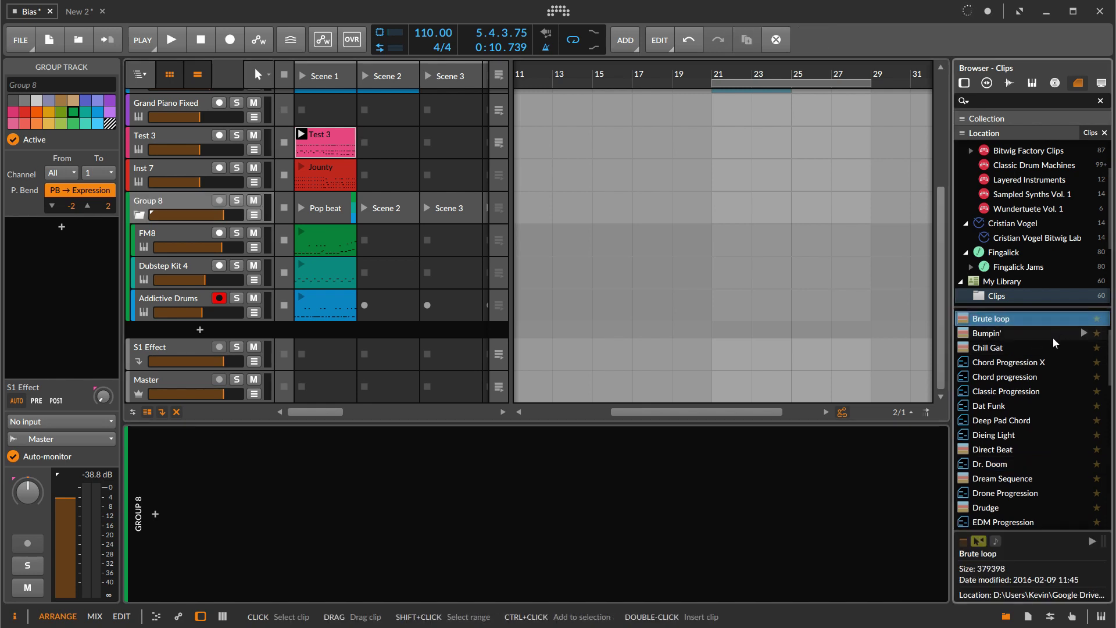
scroll(1056, 336, up, 3)
click(1085, 362)
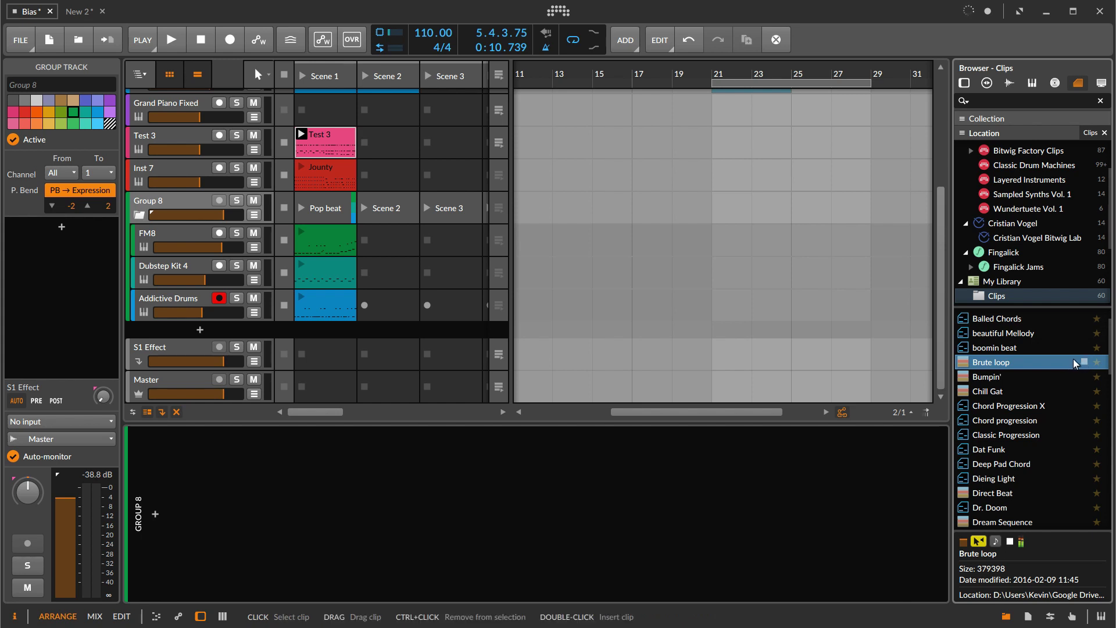
click(1010, 543)
Step: Enter Group 8 as a nested project and audition its Pop beat scene, stopping the scene and the transport
click(162, 195)
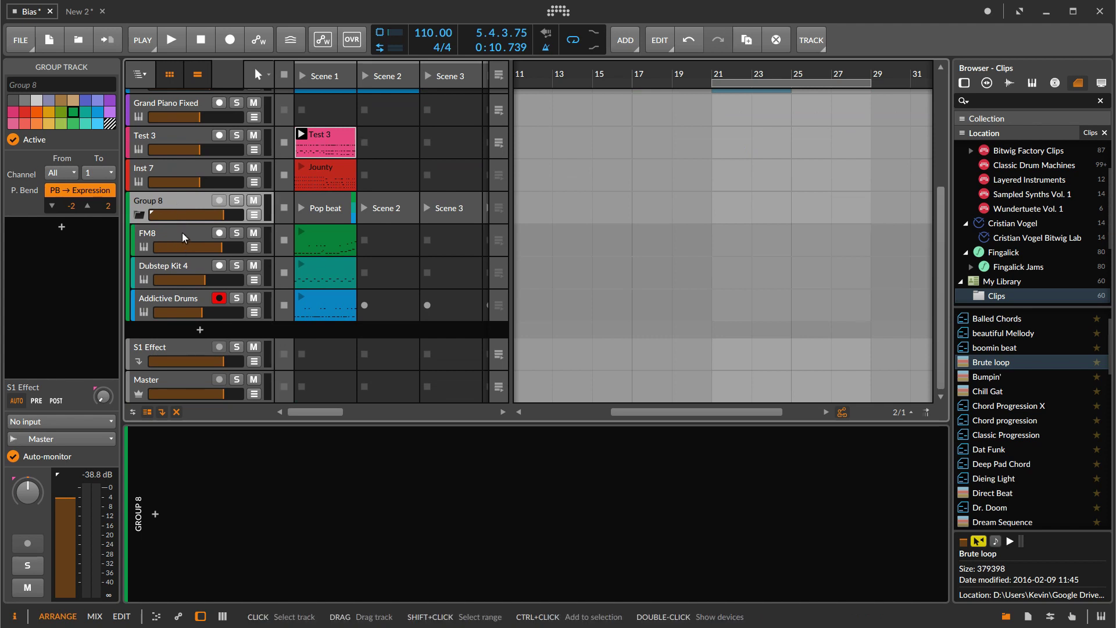
right_click(156, 201)
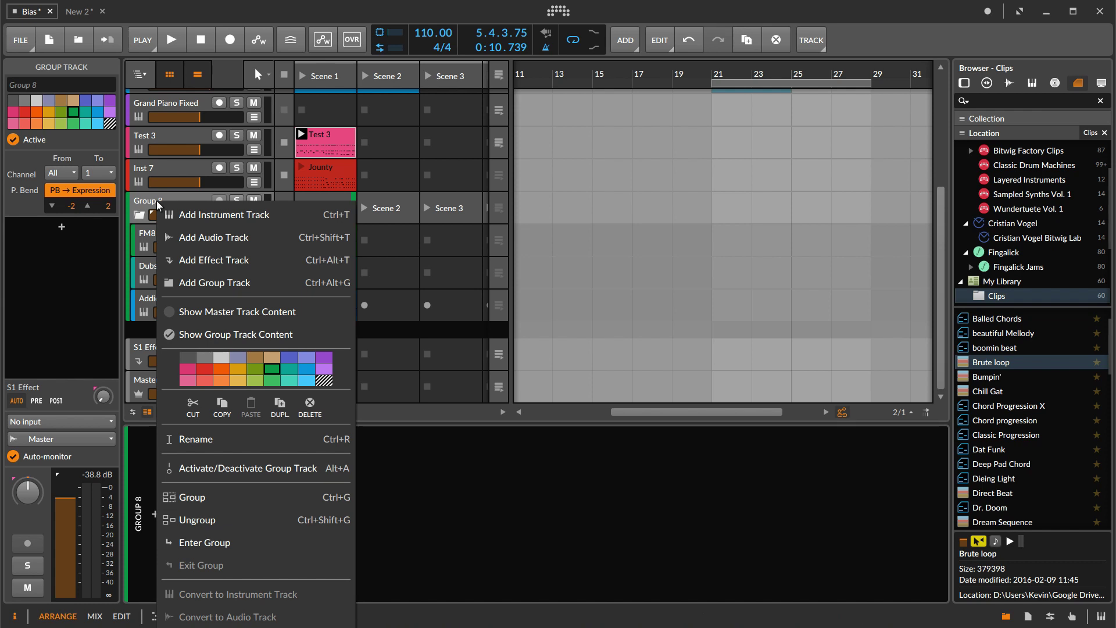
click(231, 545)
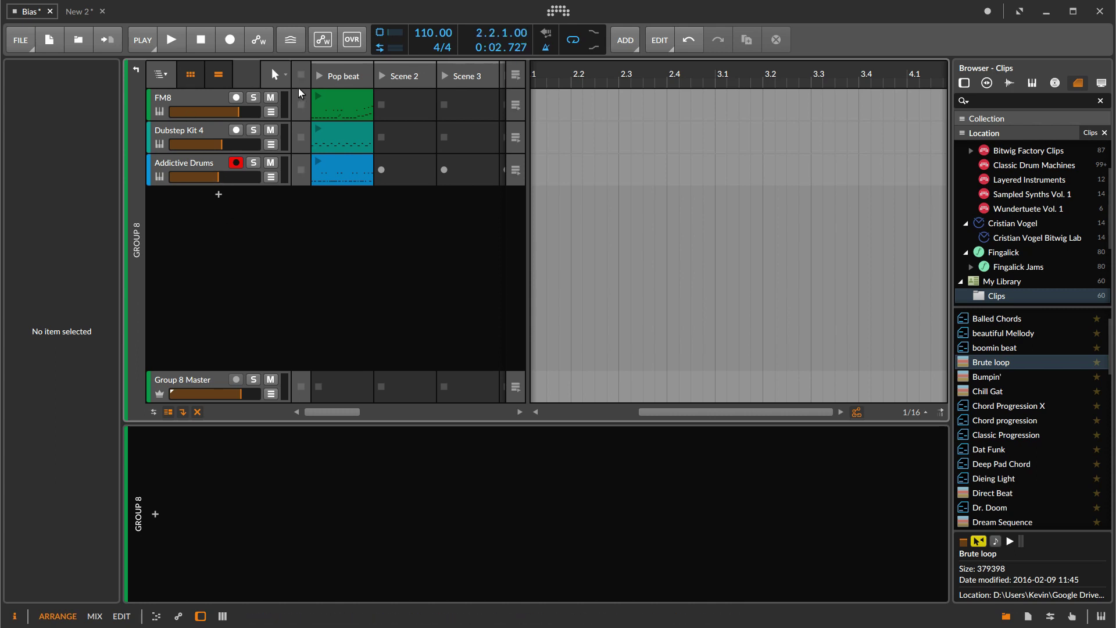
click(319, 76)
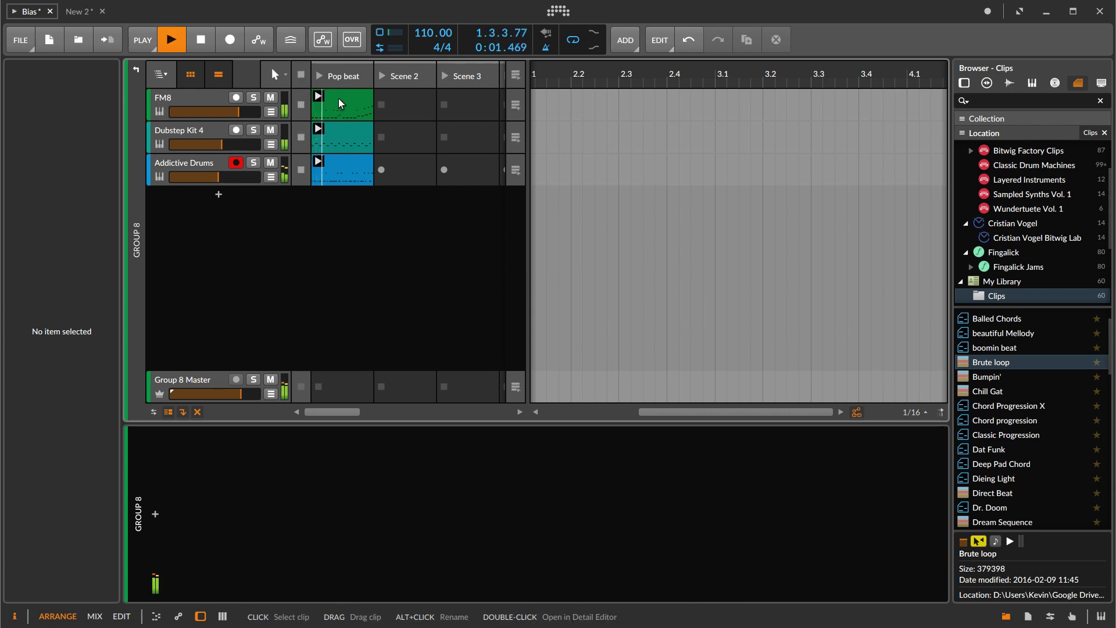
click(300, 75)
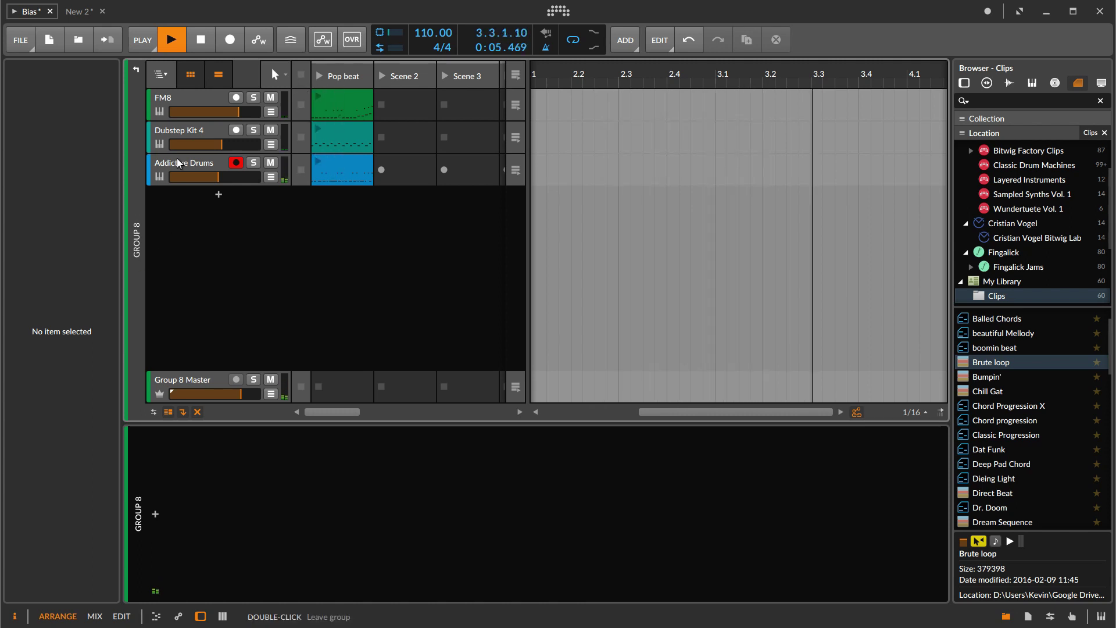
key(space)
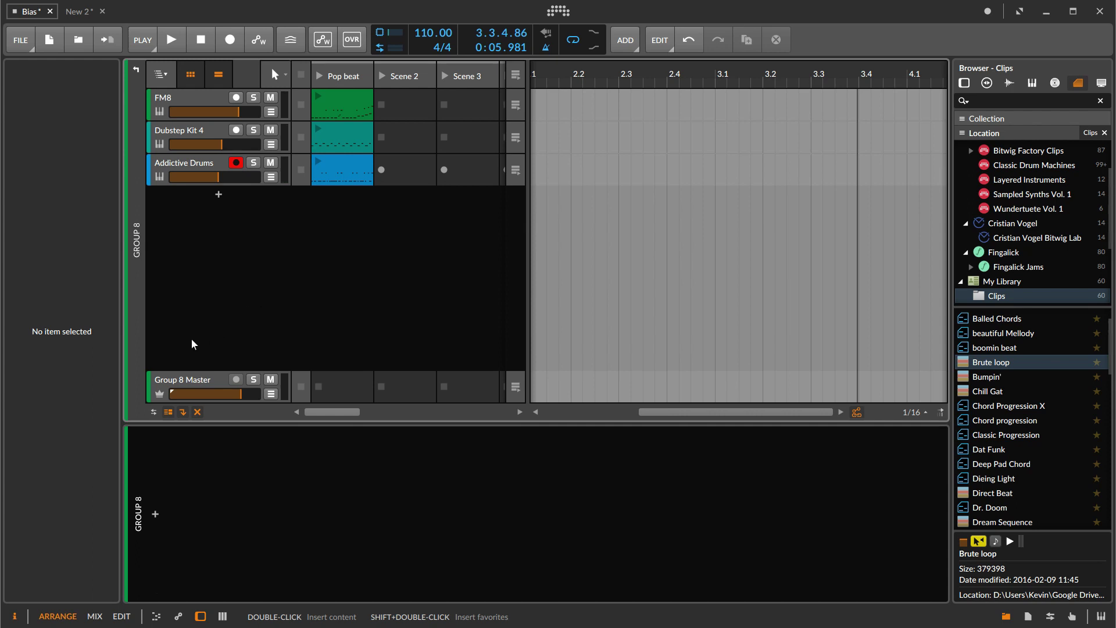
Step: Add an effect track inside Group 8 and select the Addictive Drums track to show its sends
right_click(179, 351)
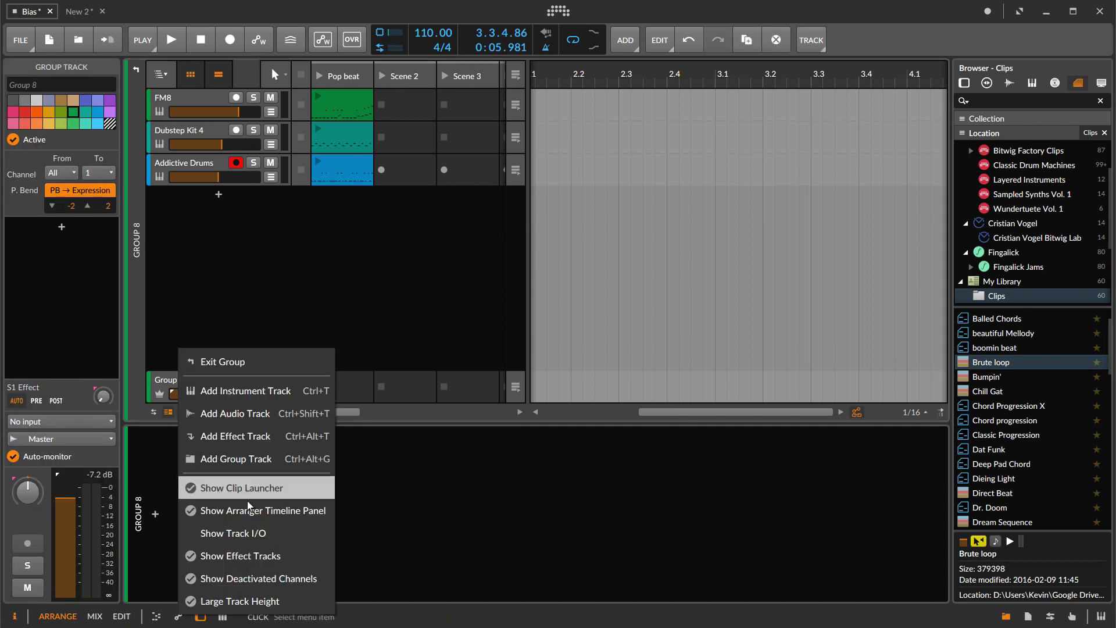
click(254, 437)
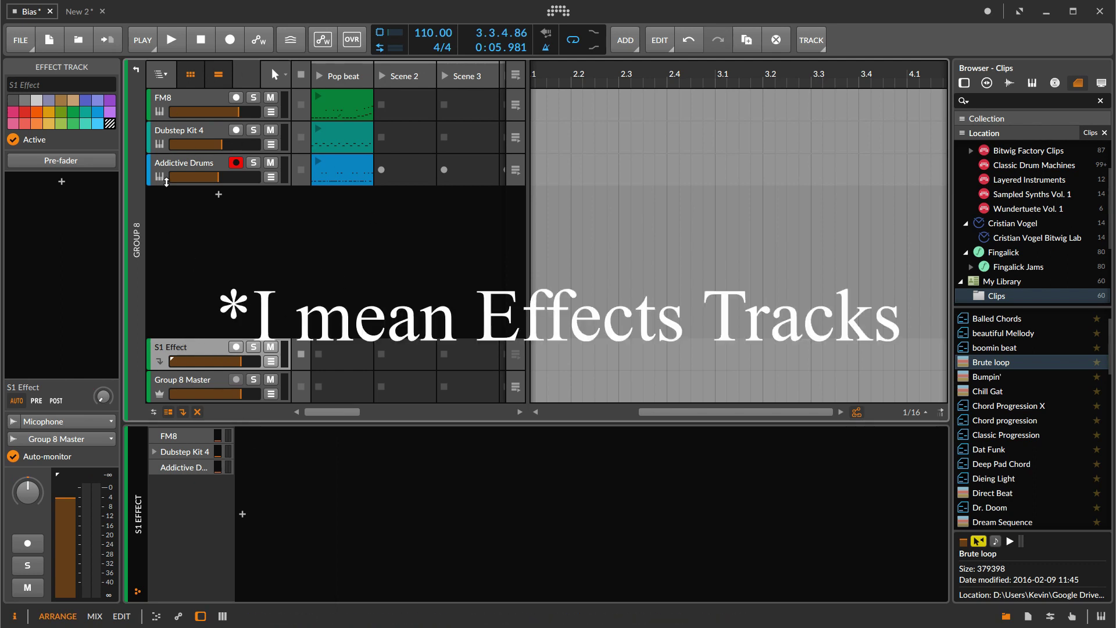
click(209, 172)
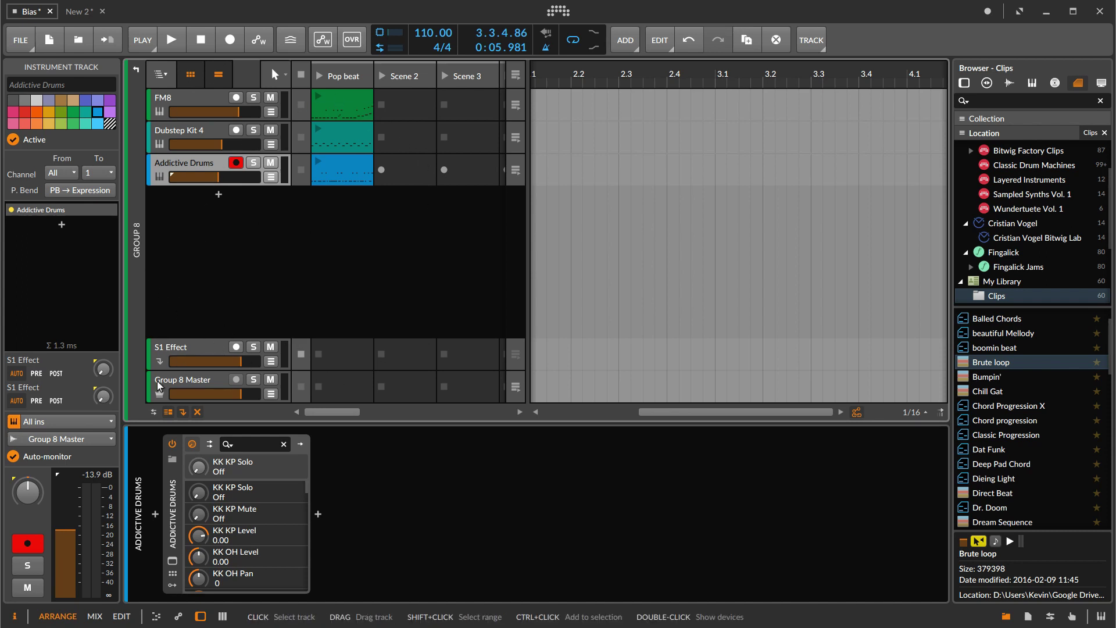
Step: Exit Group 8 to the project's top level and view the group and its child tracks in the Mix layout
click(135, 68)
scroll(182, 268, down, 5)
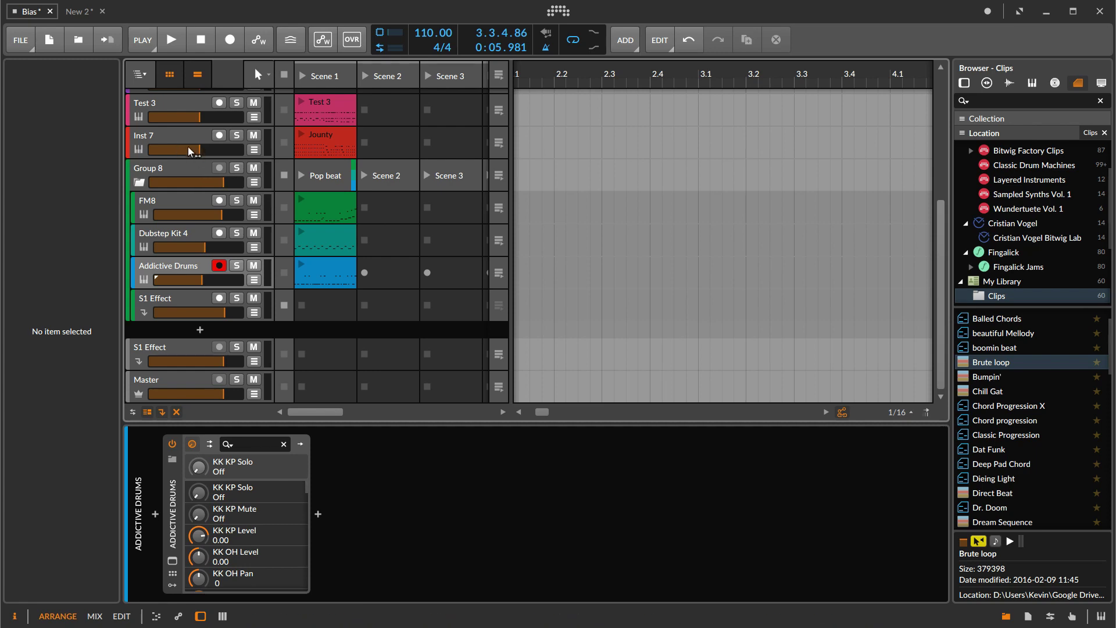
scroll(189, 159, up, 5)
scroll(189, 159, down, 3)
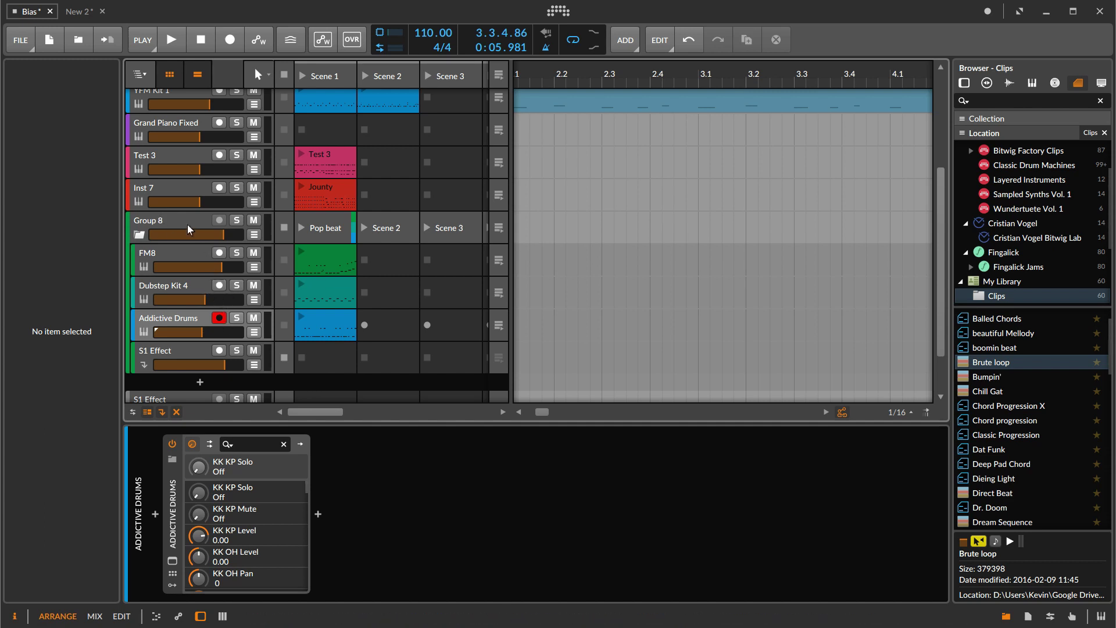
key(alt+2)
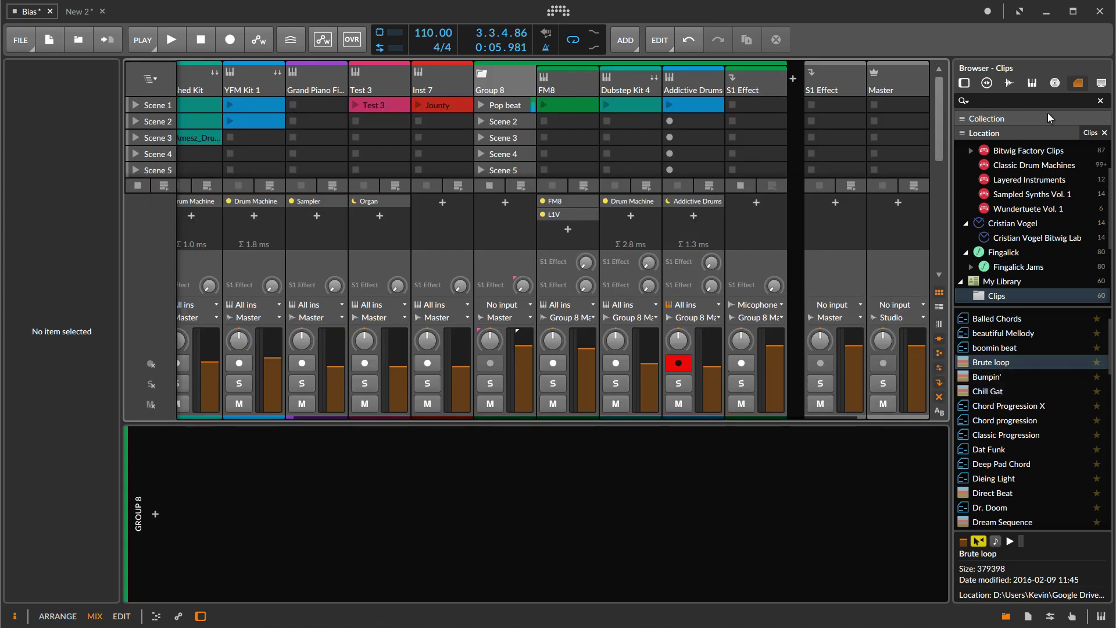
Step: Insert the Free me project from the browser's Recent Projects into the arrangement as a group track below Group 8
click(1101, 82)
key(alt+1)
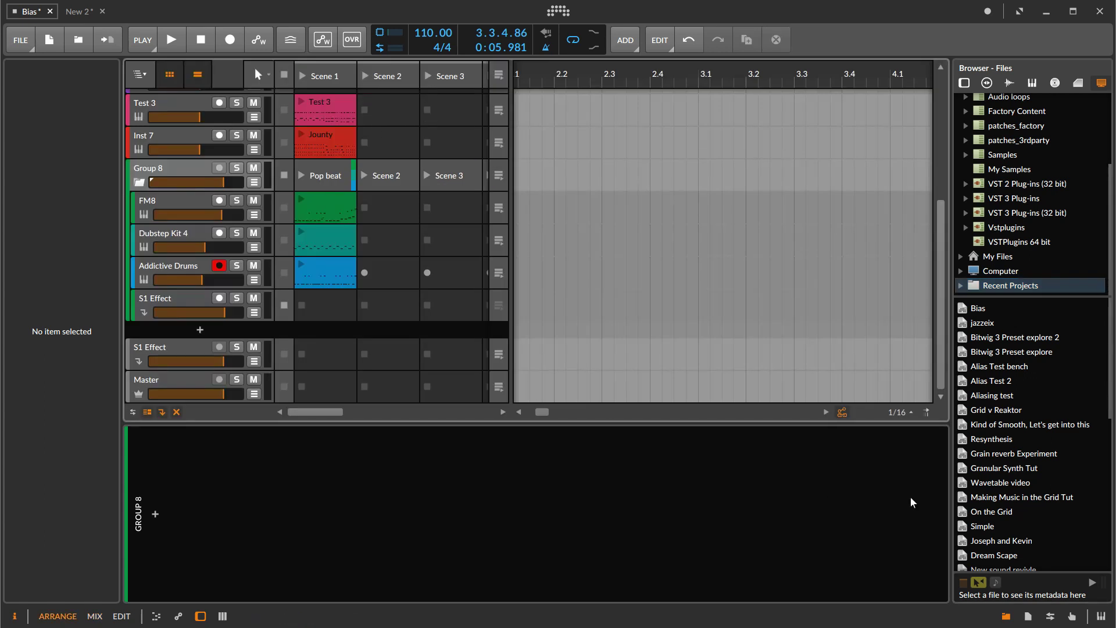
scroll(990, 481, down, 3)
drag(989, 481, 192, 341)
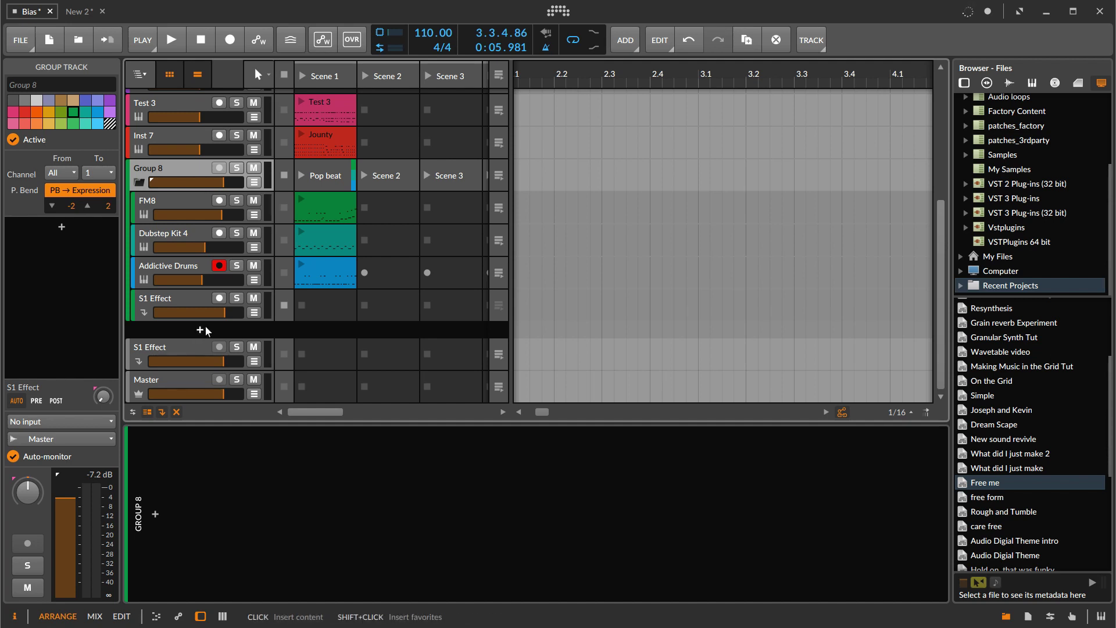
double_click(987, 482)
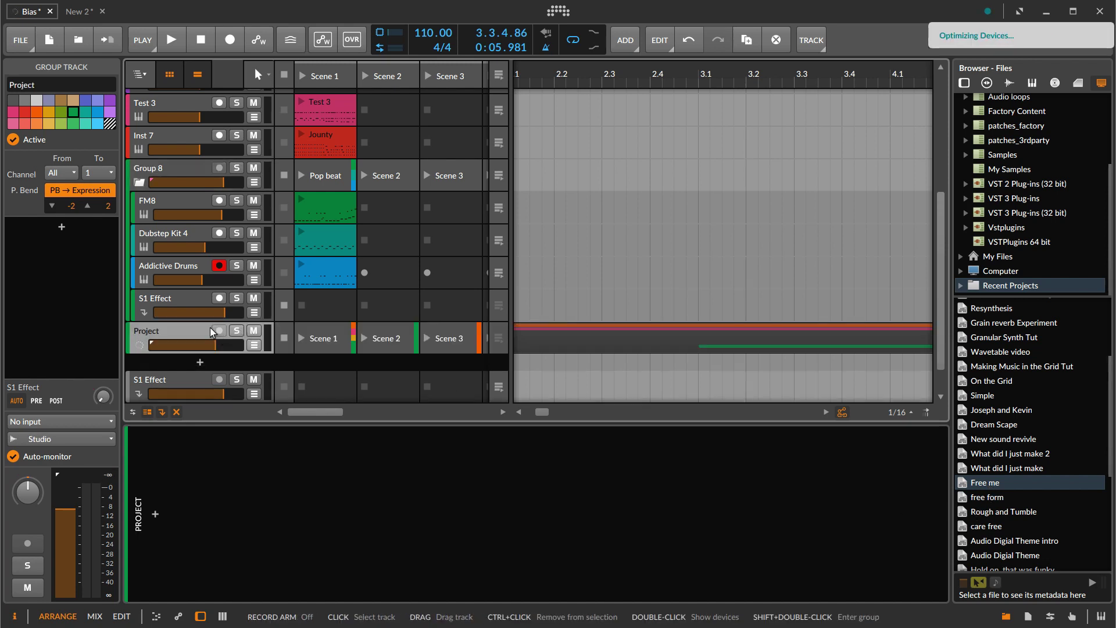
Step: Unfold the inserted Project group and examine its child tracks, from Bass down to S1 Effect
scroll(186, 333, down, 1)
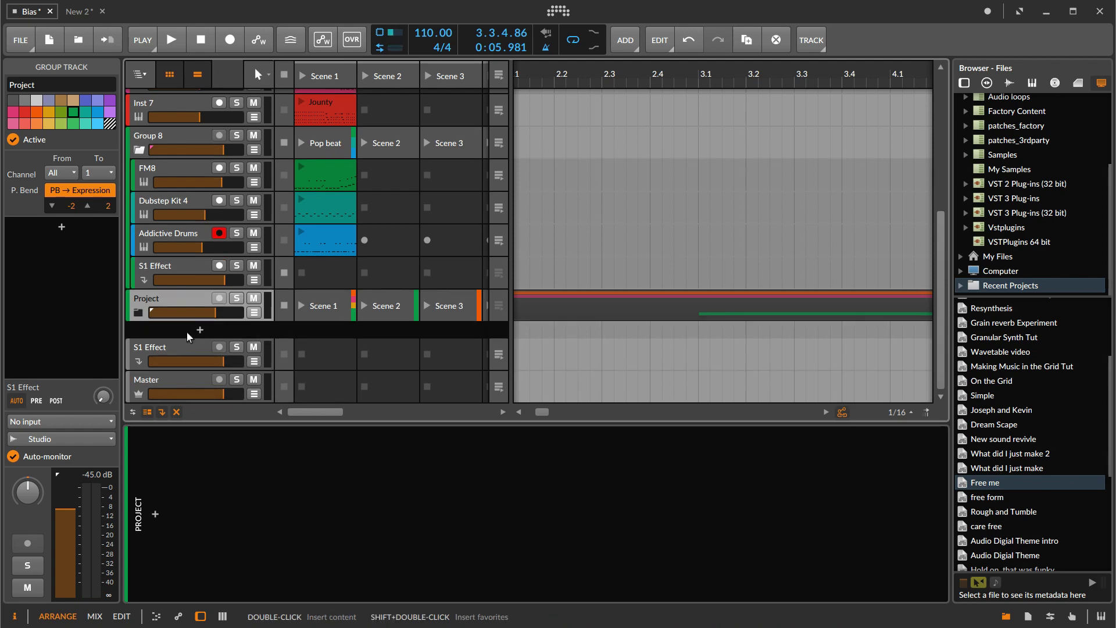
click(139, 312)
scroll(242, 324, down, 10)
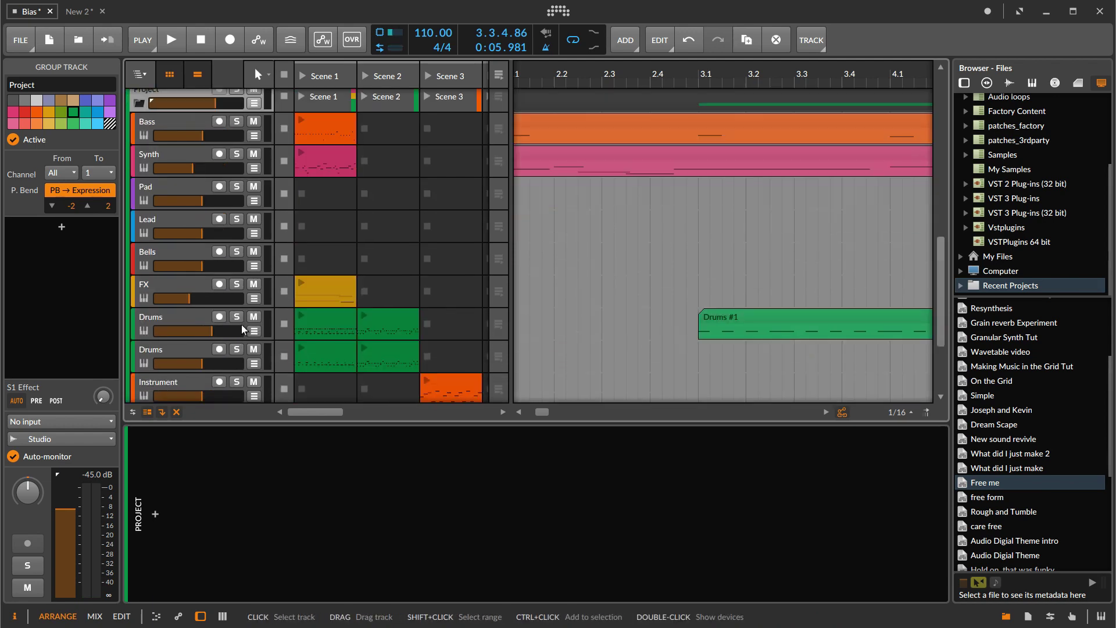
scroll(241, 323, up, 6)
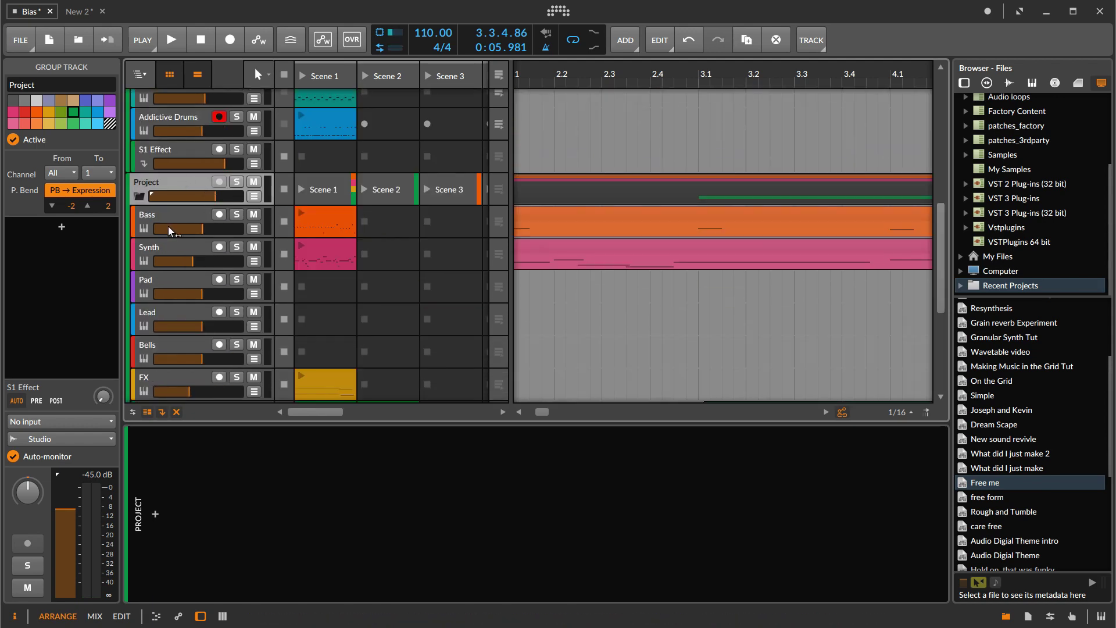
scroll(184, 219, down, 2)
scroll(183, 218, up, 2)
scroll(226, 213, down, 6)
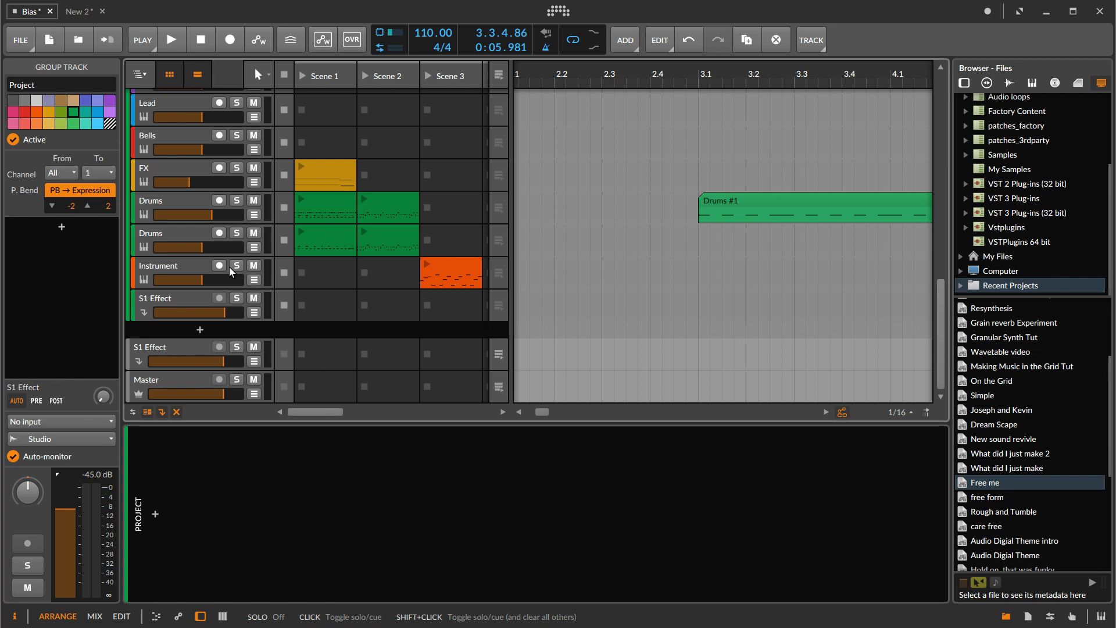
Step: Enter the Project group to view its contents and return to the top level of the Bias project
key(ctrl+Return)
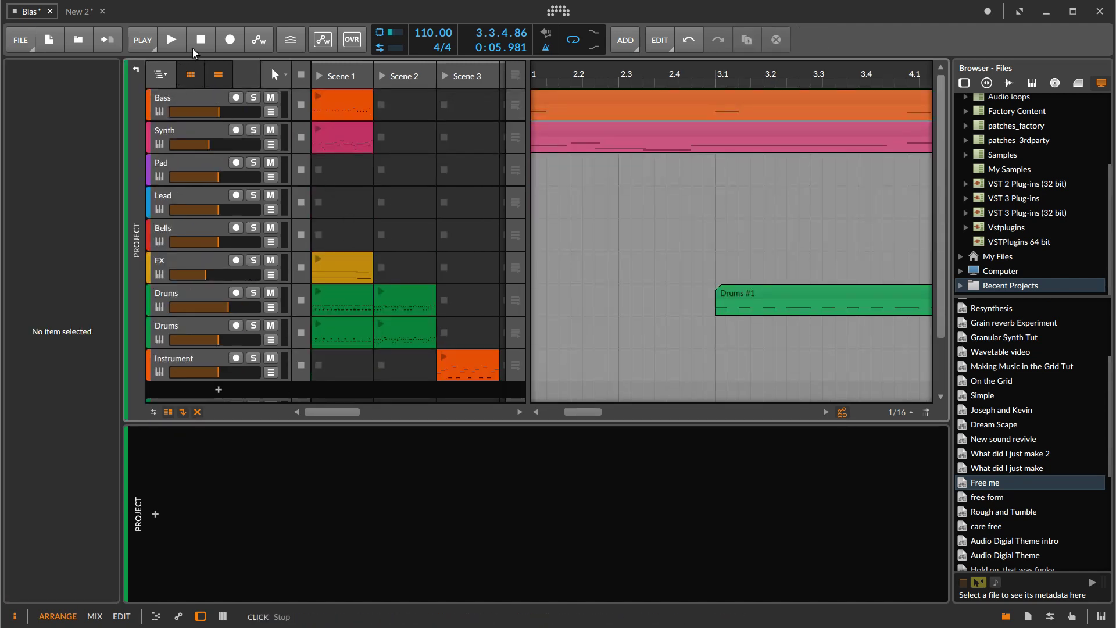
click(137, 69)
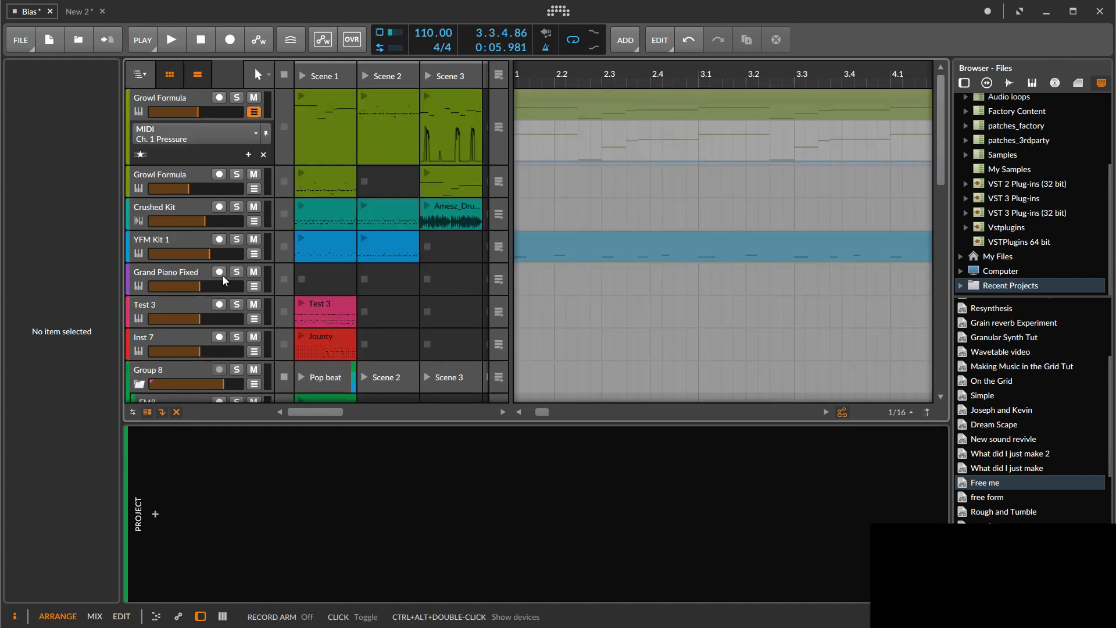
scroll(222, 277, down, 10)
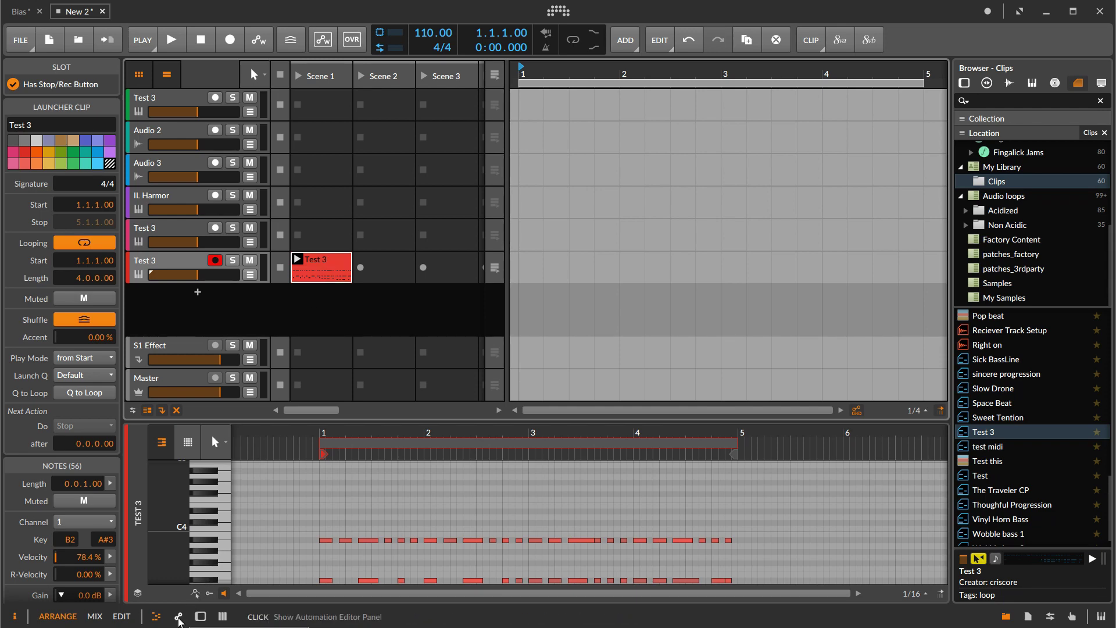
Step: In the New 2 project, audition the Test 3 clip with its automation editor shown and display its track's device chain
click(179, 617)
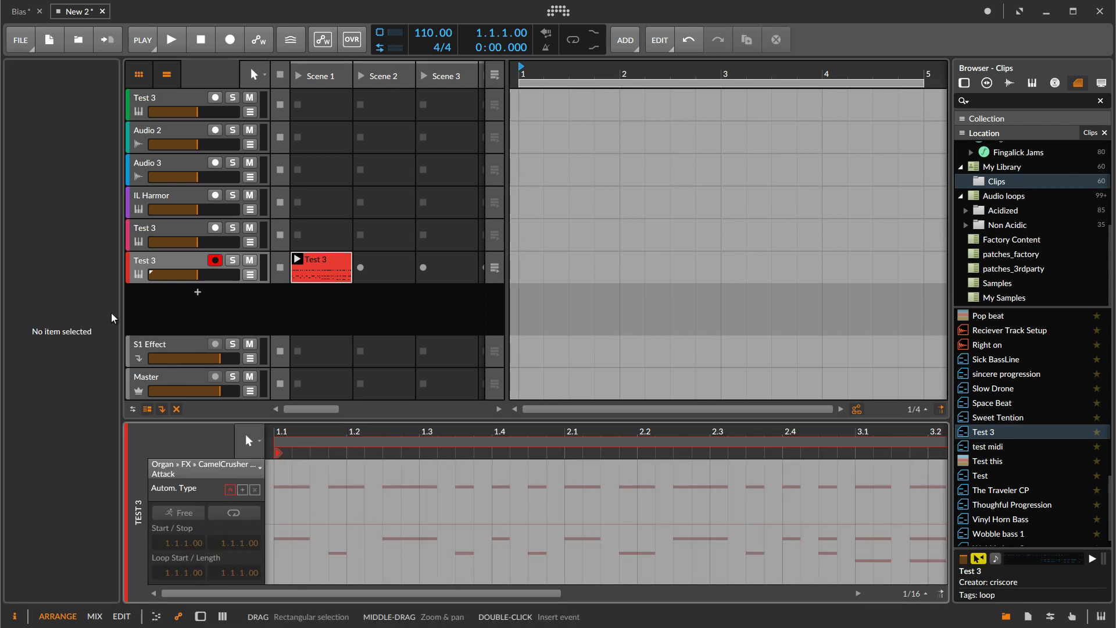
click(298, 259)
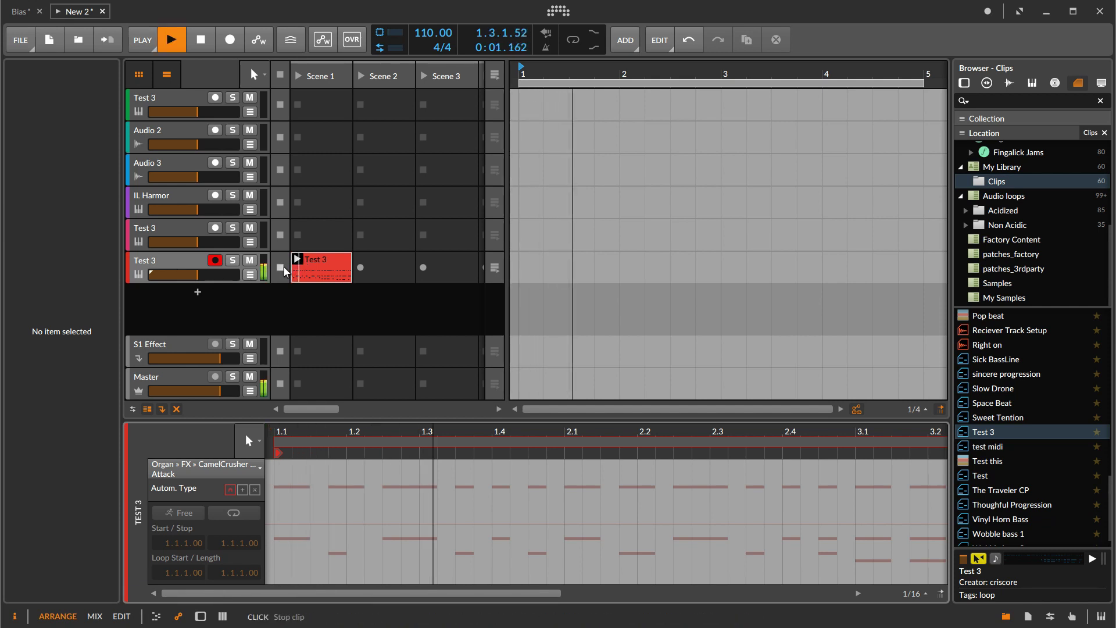
click(172, 266)
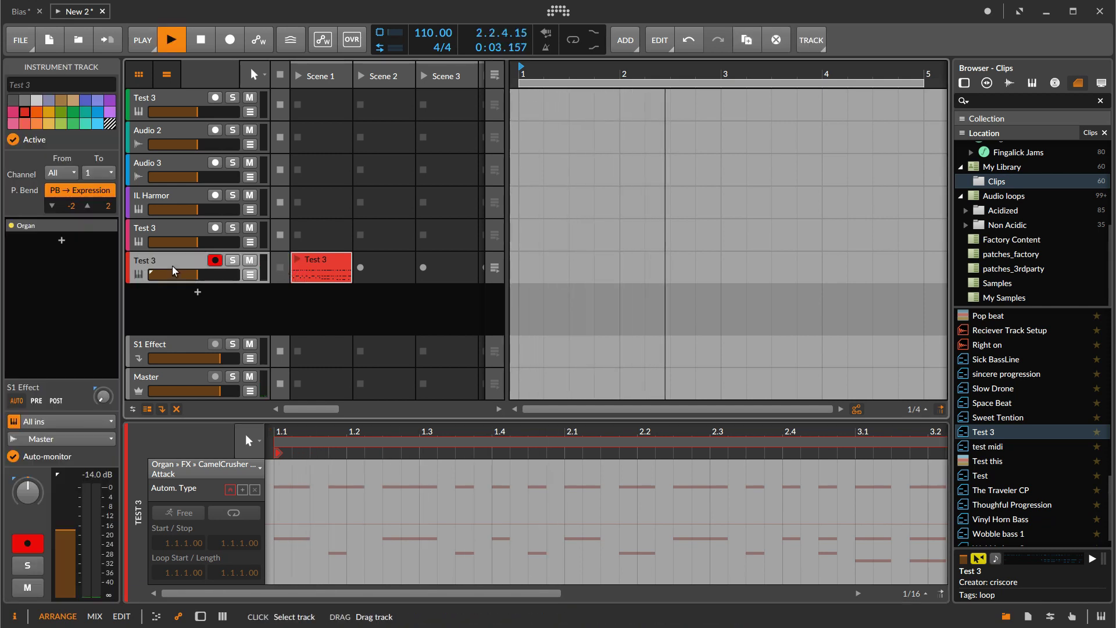
double_click(172, 267)
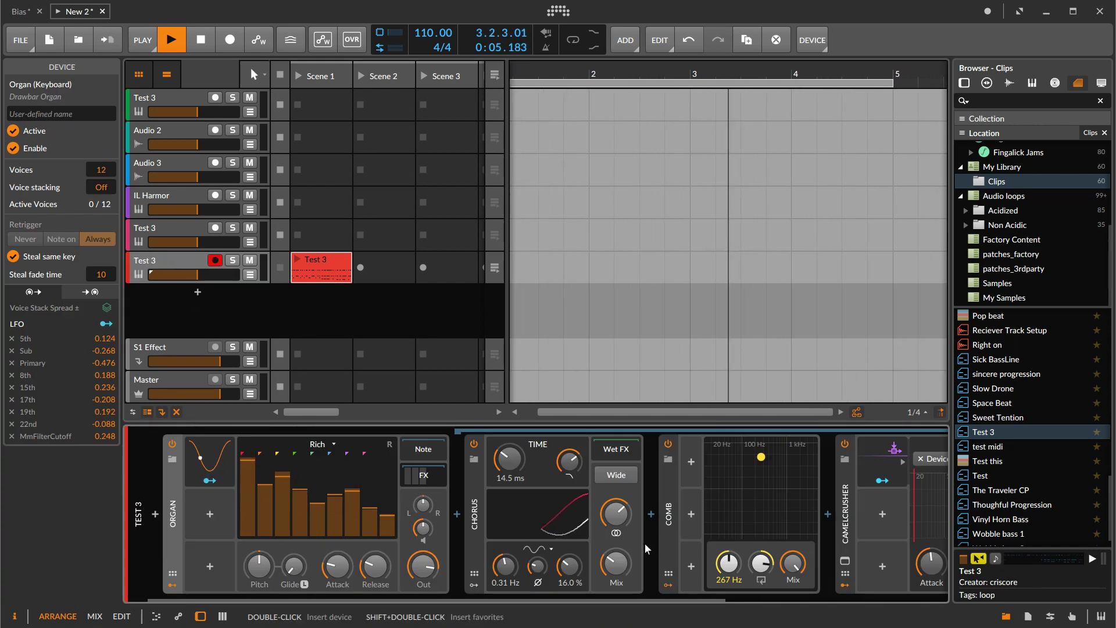
Step: Insert a Filter device after CamelCrusher at the end of the Test 3 track's device chain and slightly lower its cutoff
scroll(822, 511, down, 5)
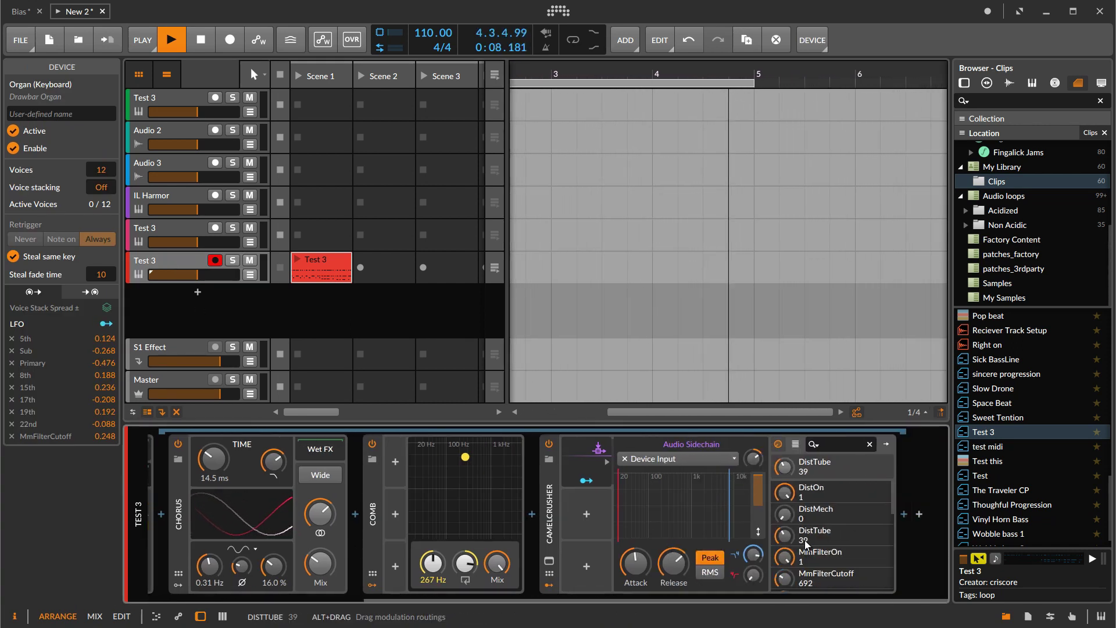
click(904, 515)
text(f)
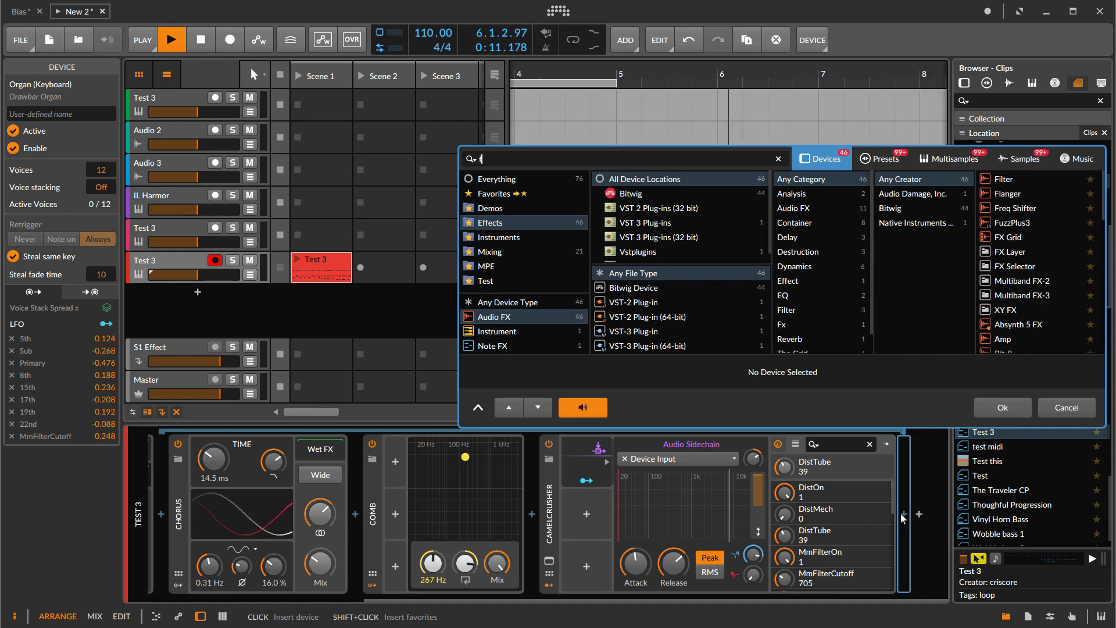
text(i)
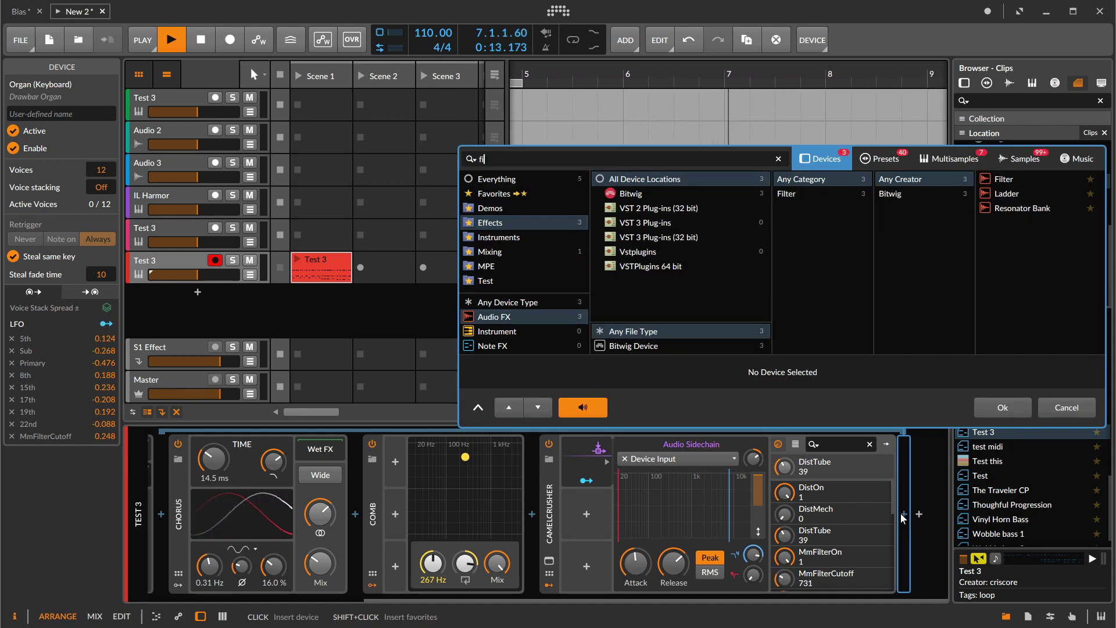
key(Return)
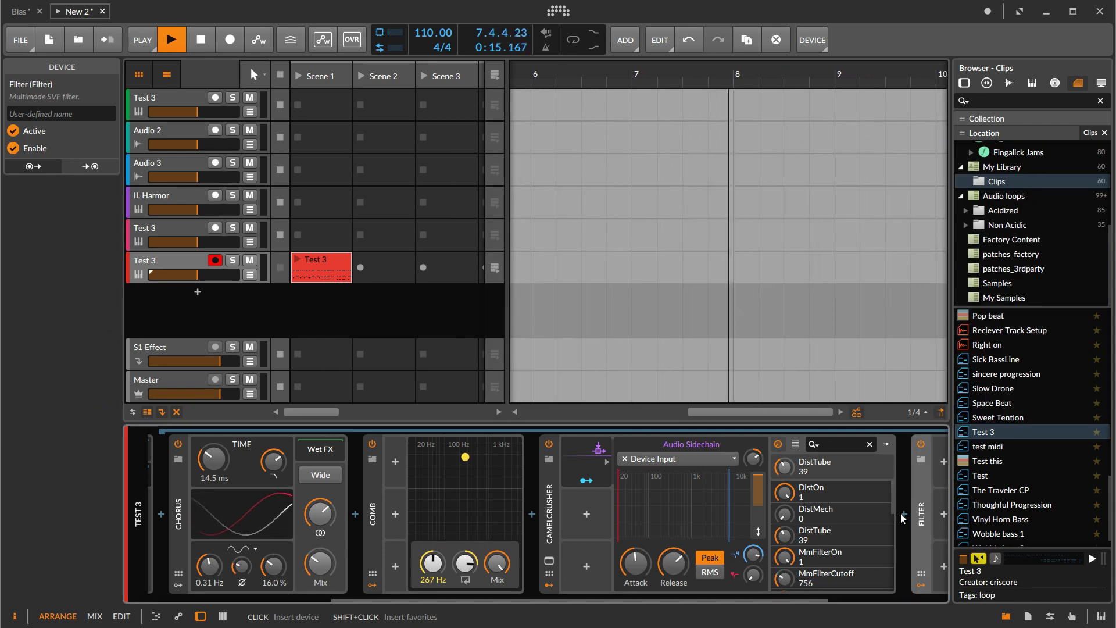
drag(805, 598, 918, 595)
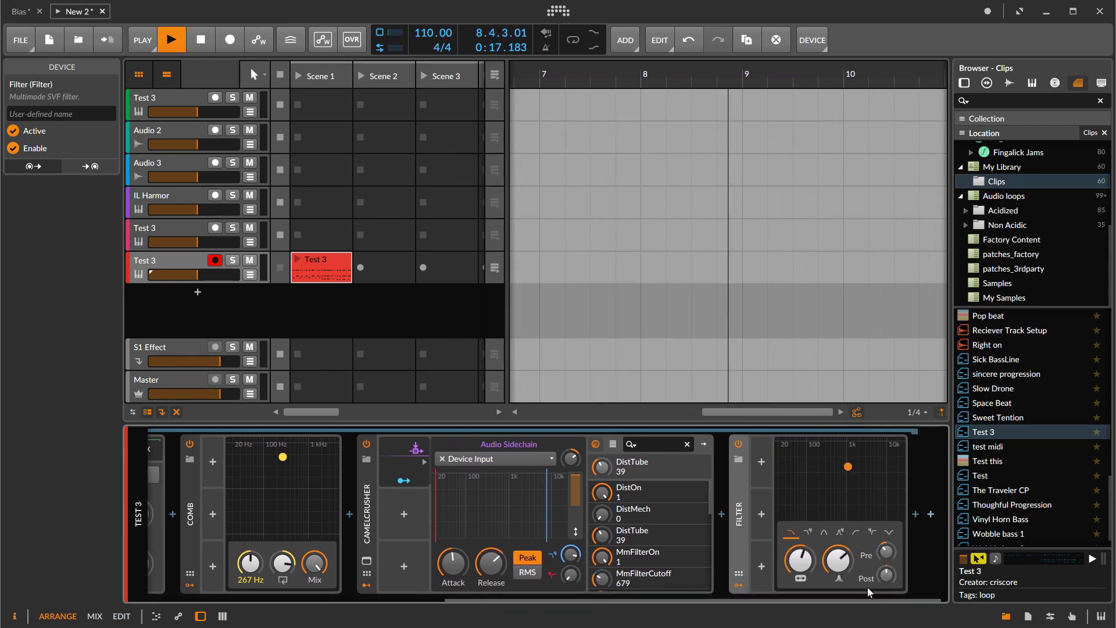
mouse_move(814, 565)
mouse_down()
mouse_move(814, 590)
mouse_move(804, 565)
mouse_up()
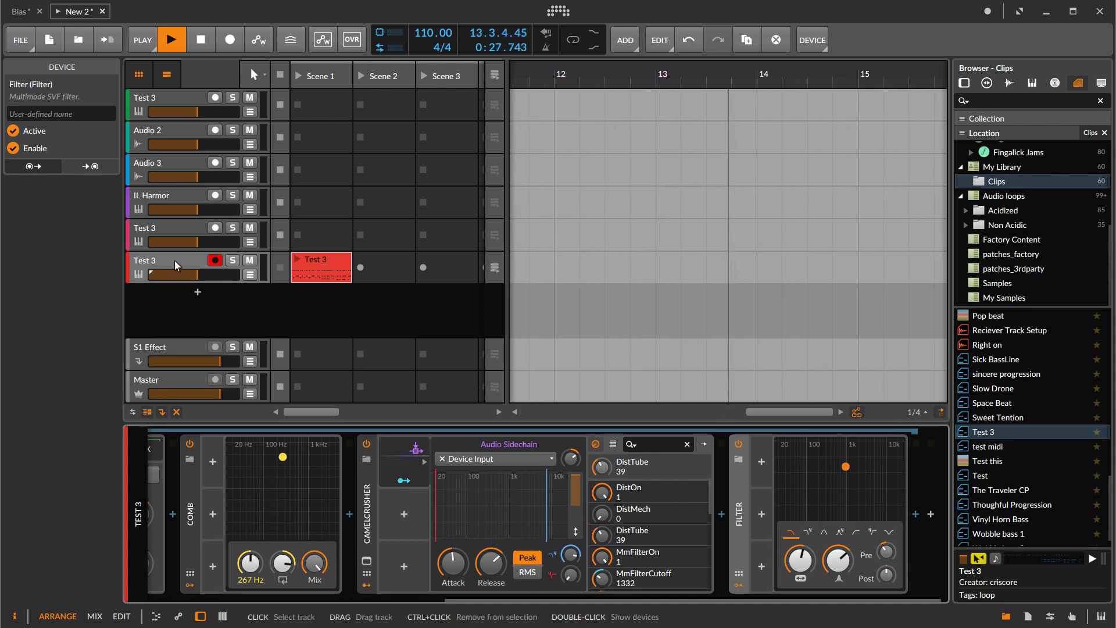
Step: Draw a zigzag Filter cutoff curve in the Test 3 clip from 978 Hz at 1.1.1.00 to 3.98 kHz at 4.4.1.00, and launch the clip
click(178, 618)
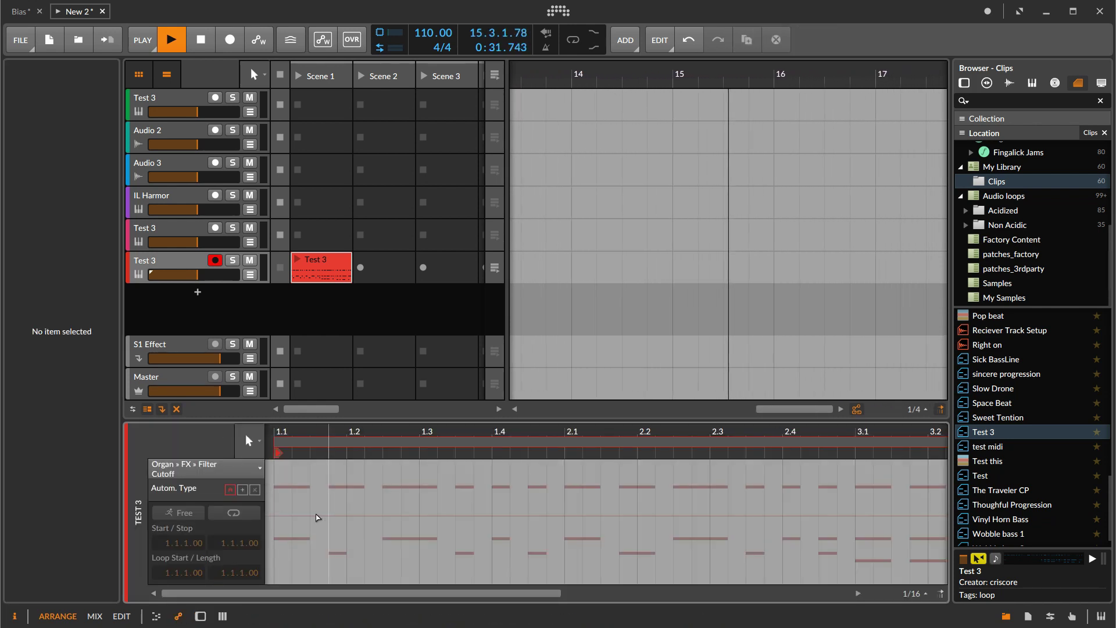
double_click(275, 515)
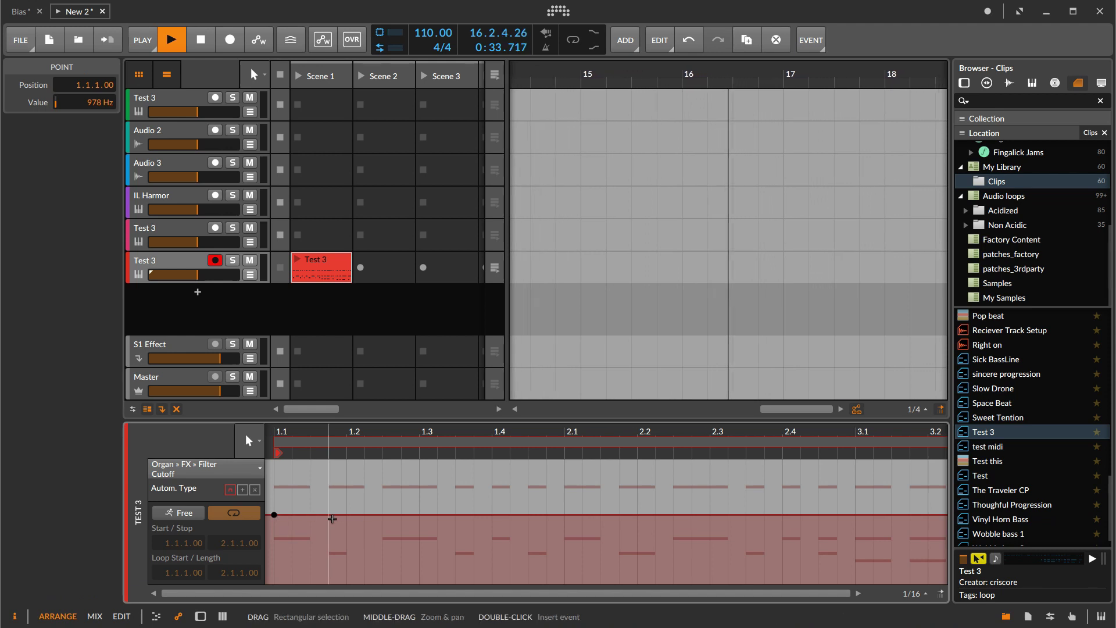
click(365, 574)
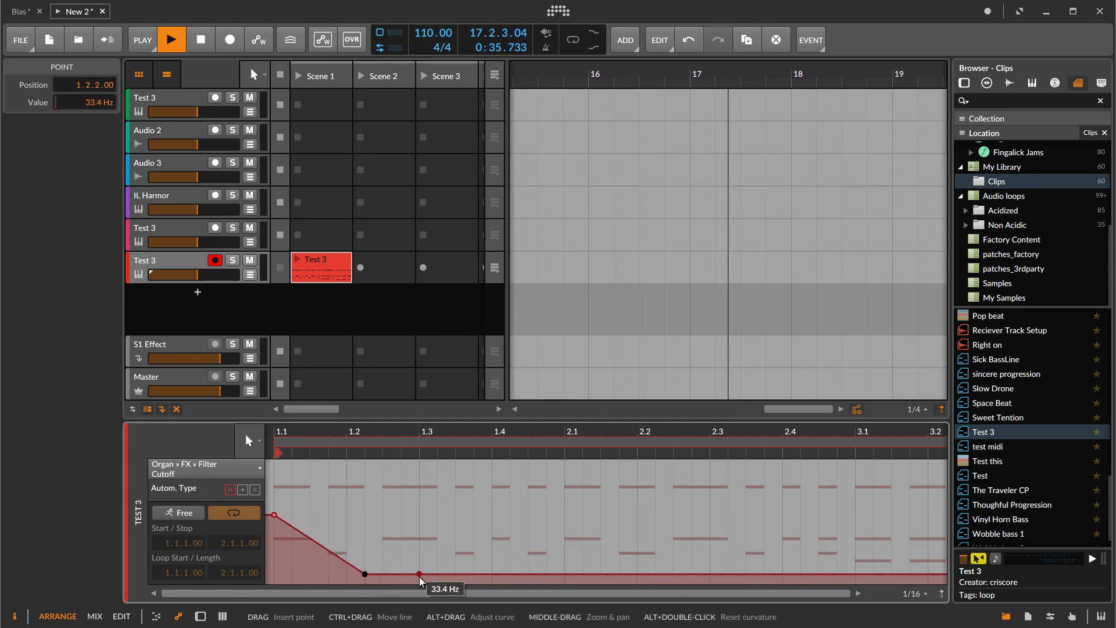
drag(407, 574, 546, 581)
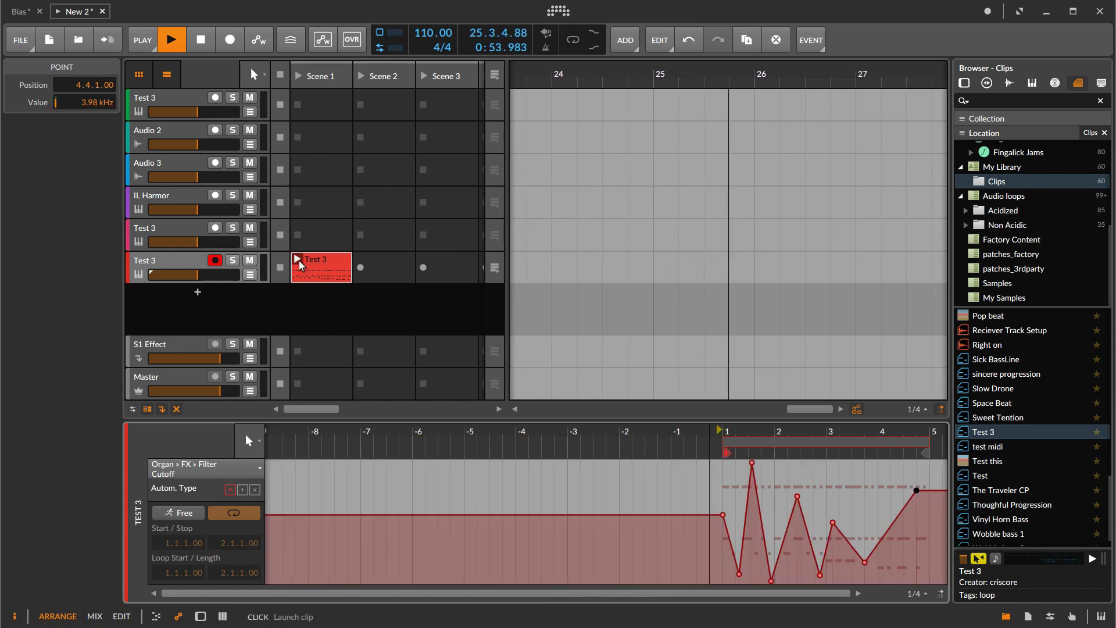
click(298, 260)
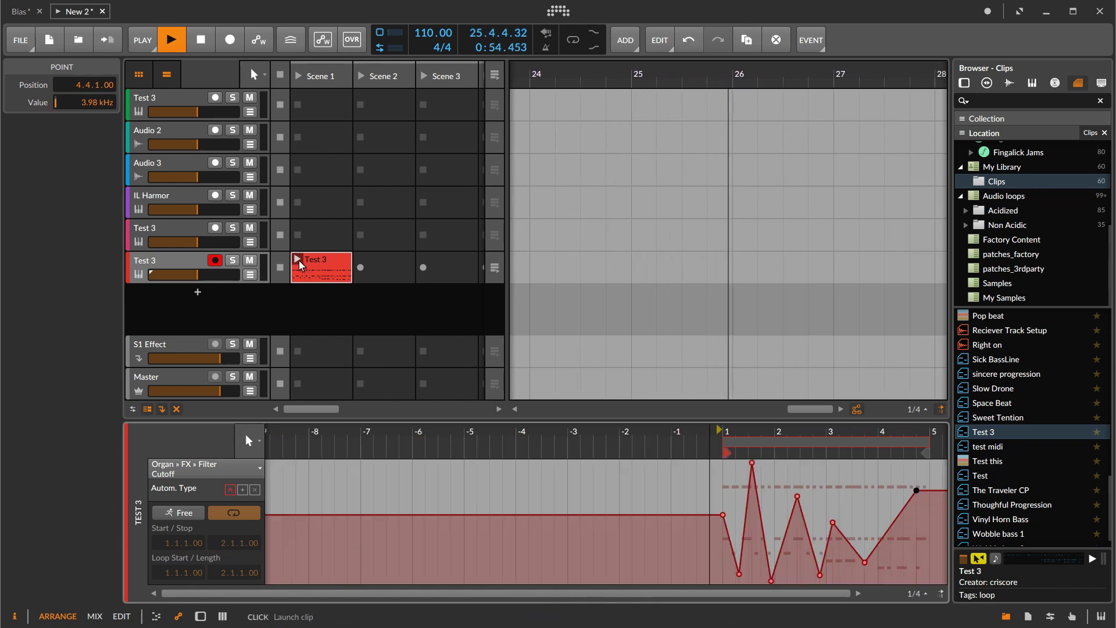
Step: Move the cutoff curve's first peak to 1.3.1.00 at 15.1 kHz and shift the four low points up and slightly forward together
drag(752, 463, 748, 467)
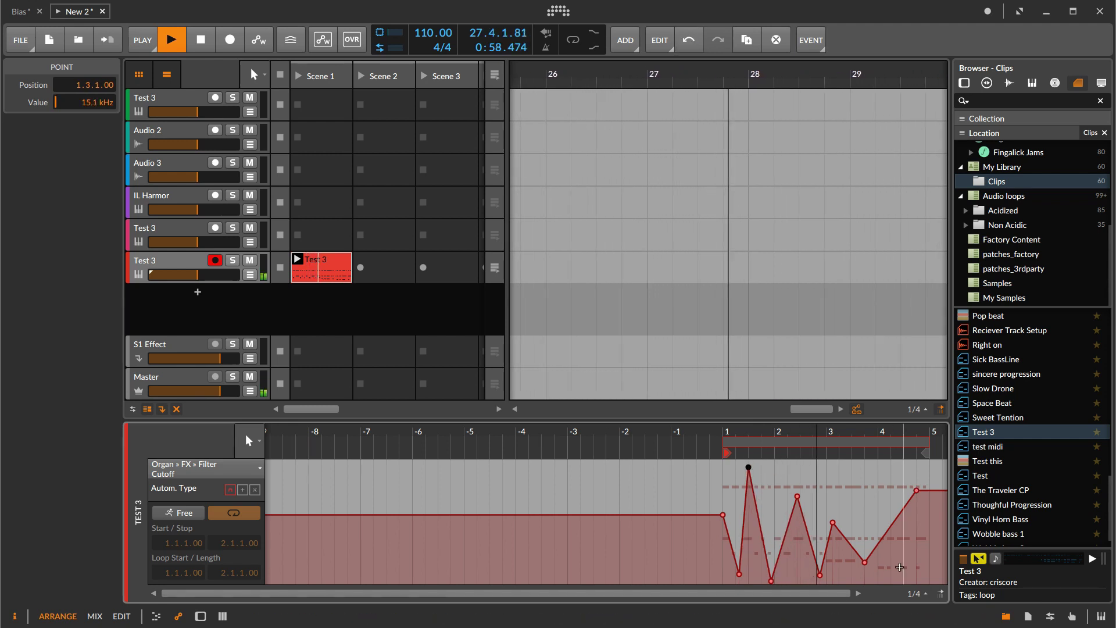
drag(785, 574, 895, 551)
drag(840, 590, 844, 554)
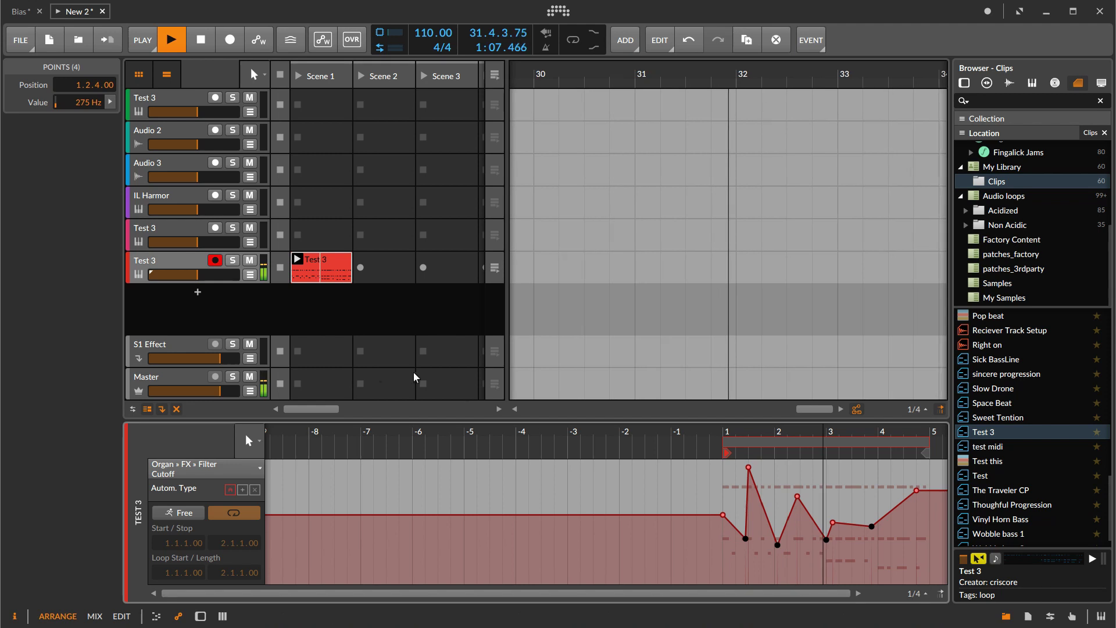
Step: Stop playback, raise the first cutoff point to 8.56 kHz, and move the second point to 1.2.1.00 at 130 Hz
click(203, 44)
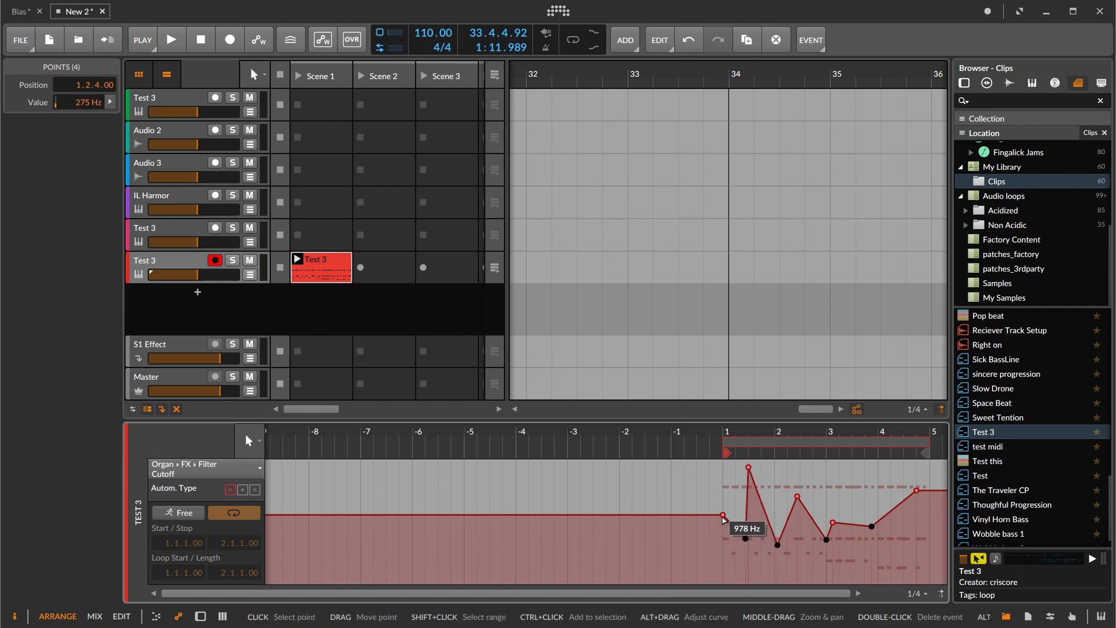
drag(723, 516, 725, 483)
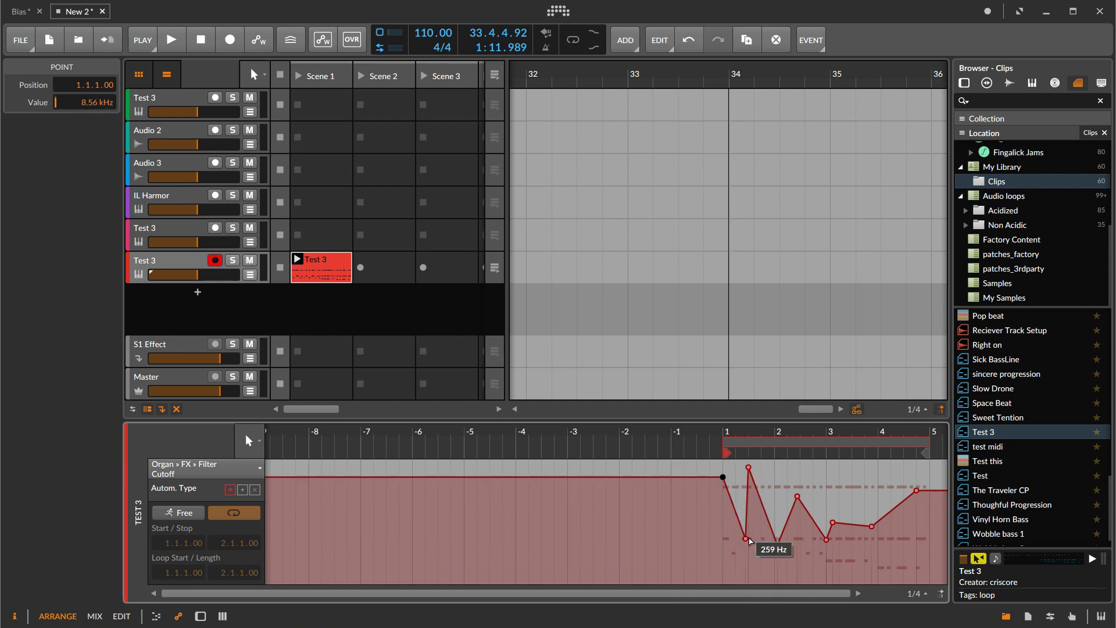
drag(747, 539, 747, 542)
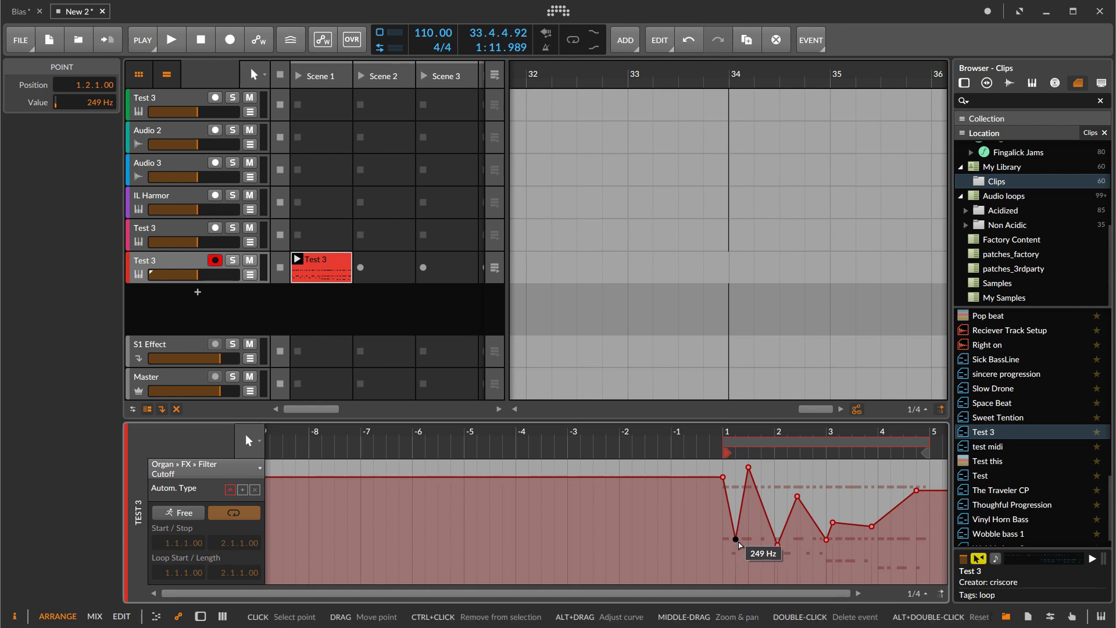
scroll(739, 541, up, 5)
scroll(738, 541, up, 4)
scroll(697, 539, down, 2)
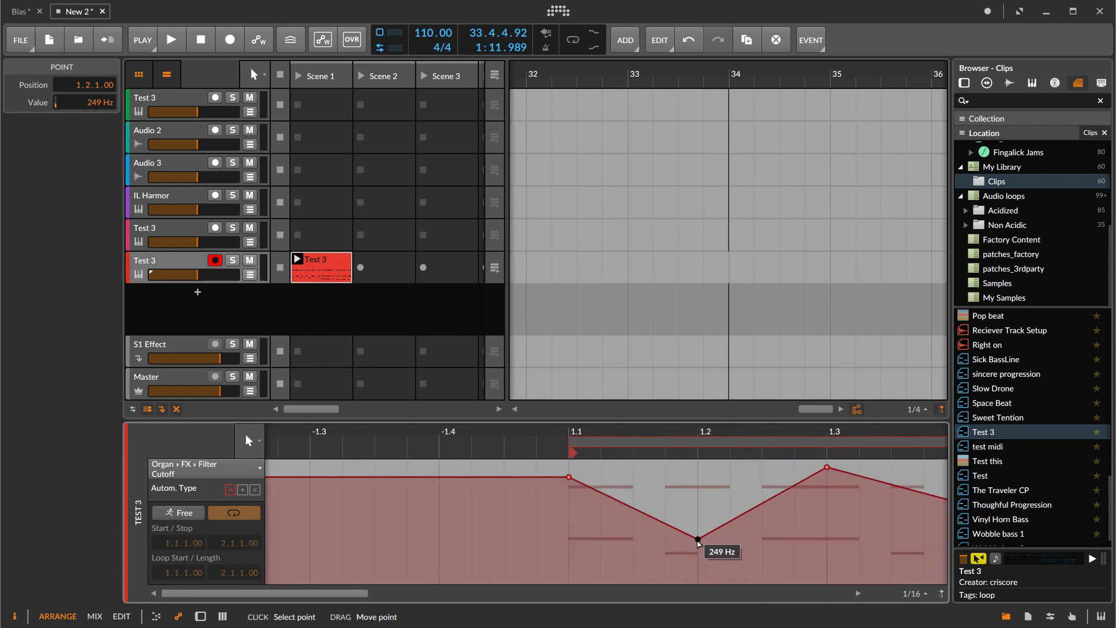
drag(695, 539, 698, 550)
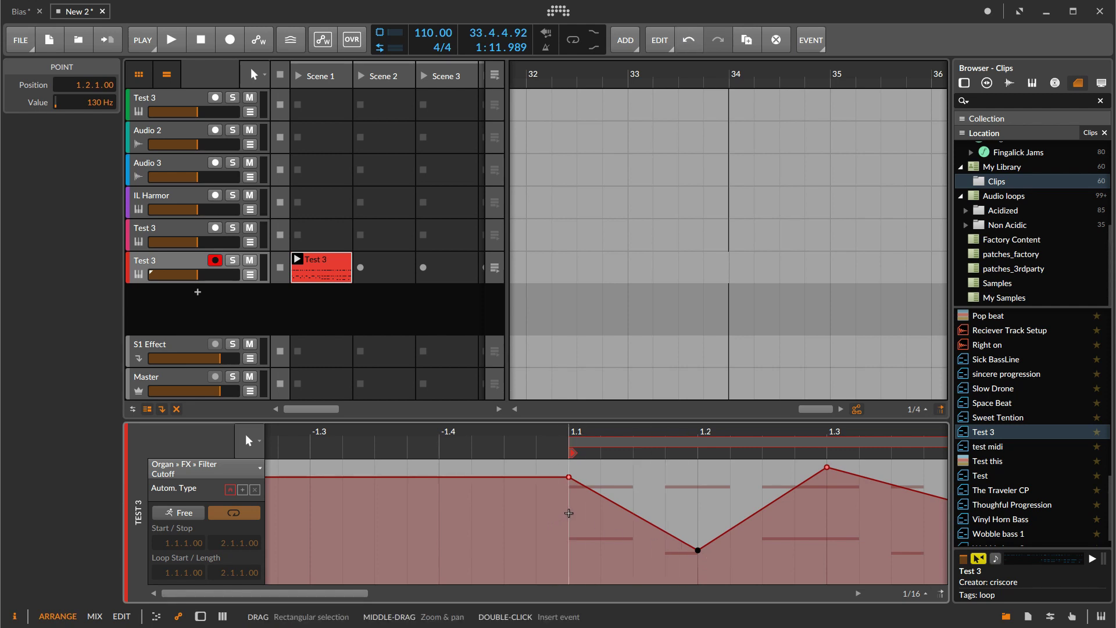
Step: Duplicate the cutoff automation range from 1.1.1.00 to 1.2.1.00 repeatedly up to 3.3.1.00 and start playback
drag(569, 512, 698, 526)
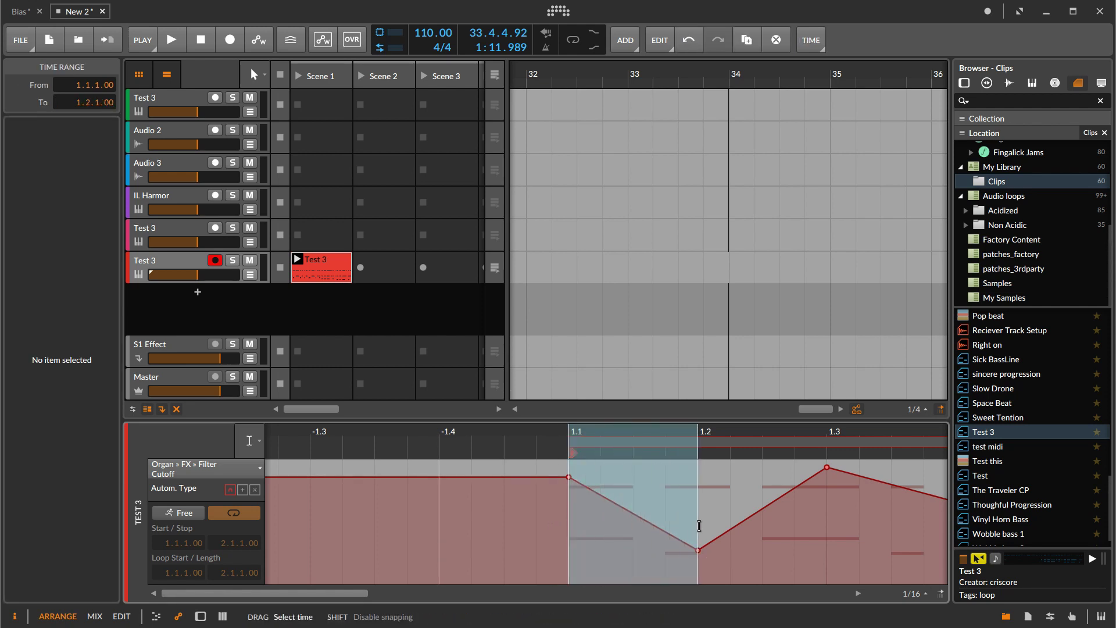
key(ctrl+d)
key(ctrl+d)
key(ctrl+d)
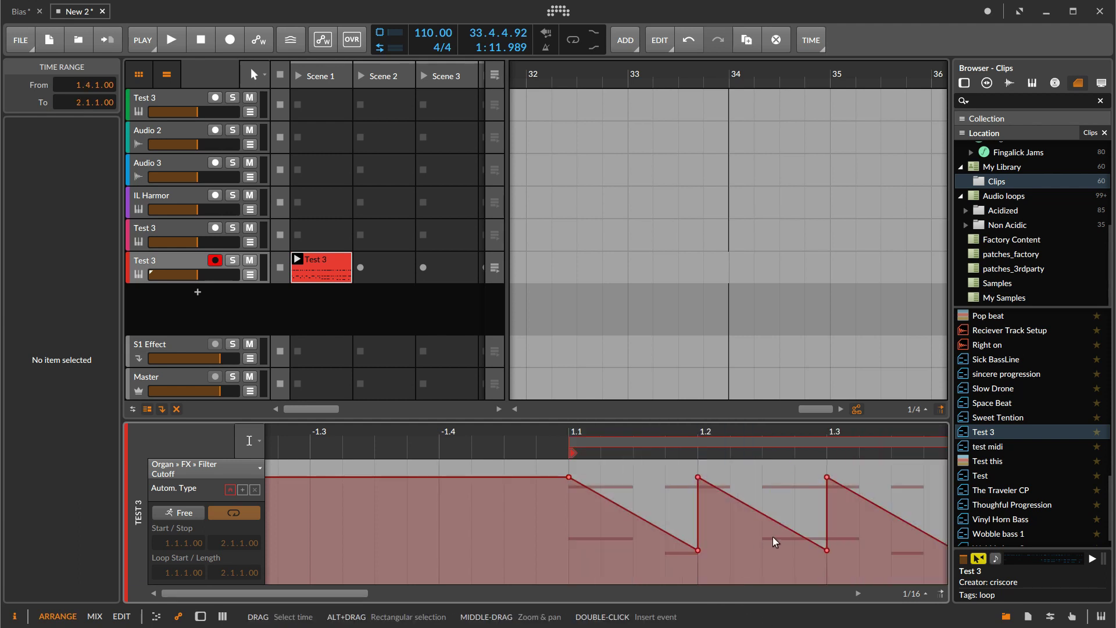
click(747, 529)
key(space)
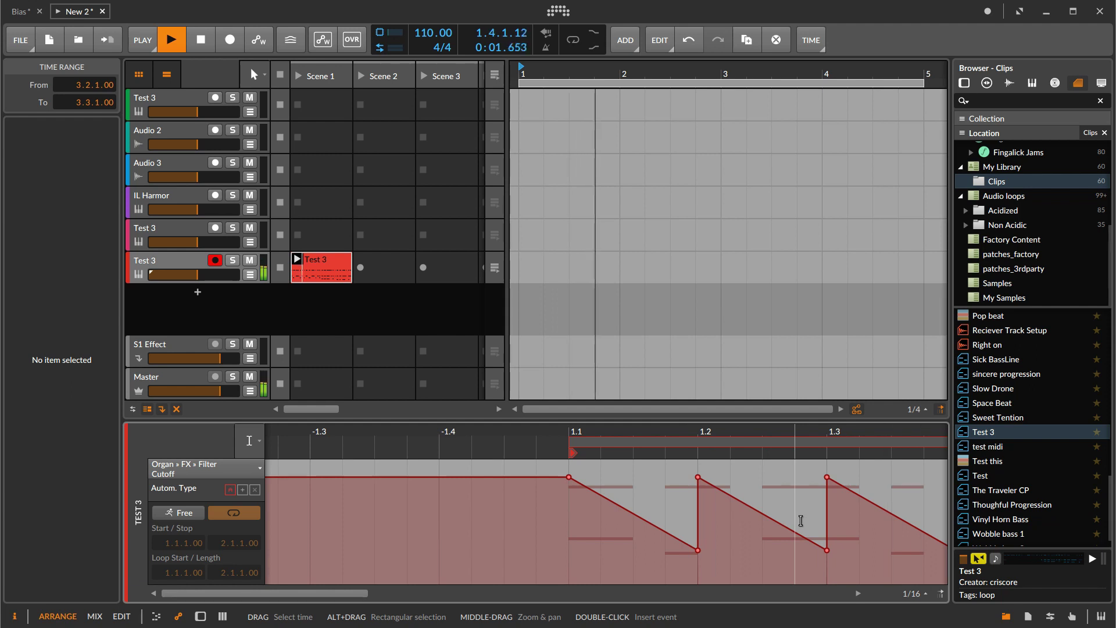
Step: Continue duplicating the falling cutoff segment from 3.3.1.00 until it reaches the clip's end at 5.1.1.00, and stop playback
scroll(800, 520, down, 6)
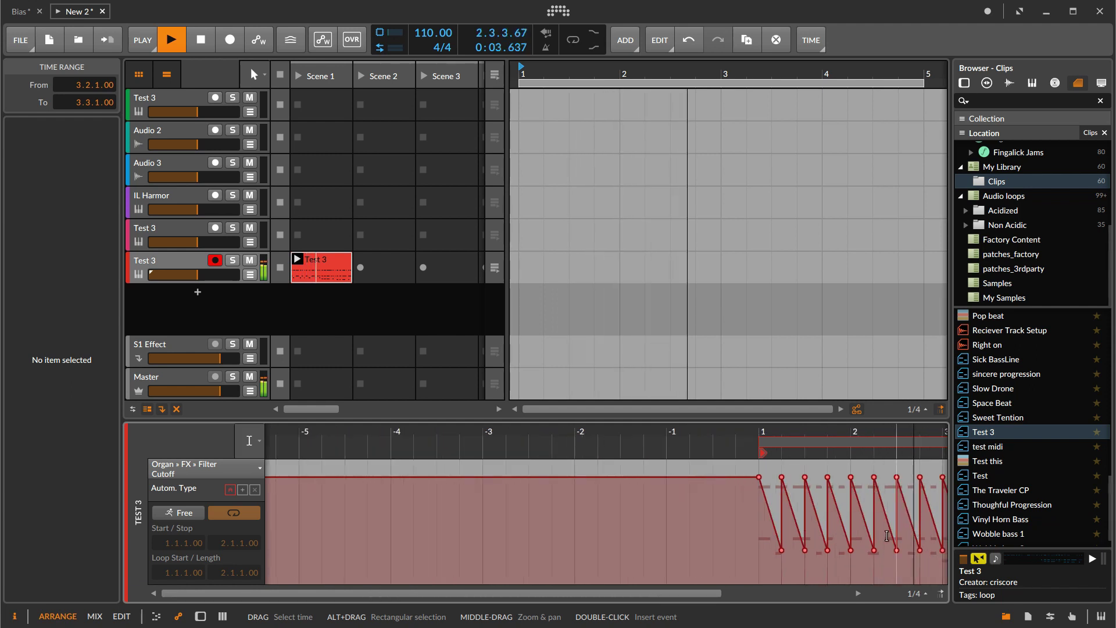
drag(445, 593, 521, 595)
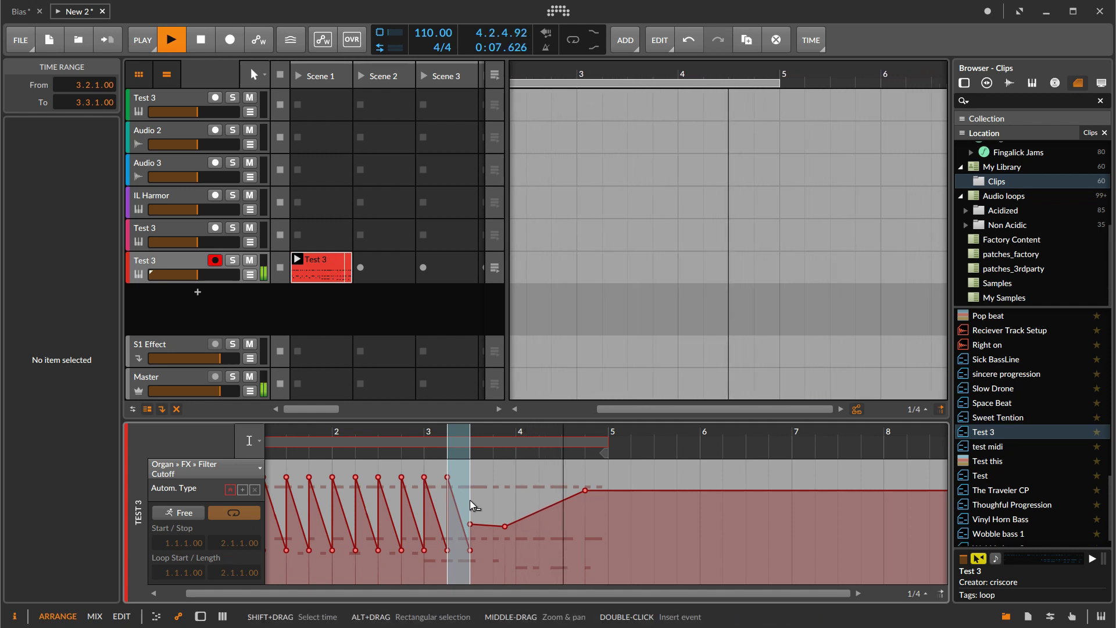
key(ctrl+d)
key(ctrl+d)
key(ctrl+d)
key(ctrl+d)
key(ctrl+d)
key(ctrl+d)
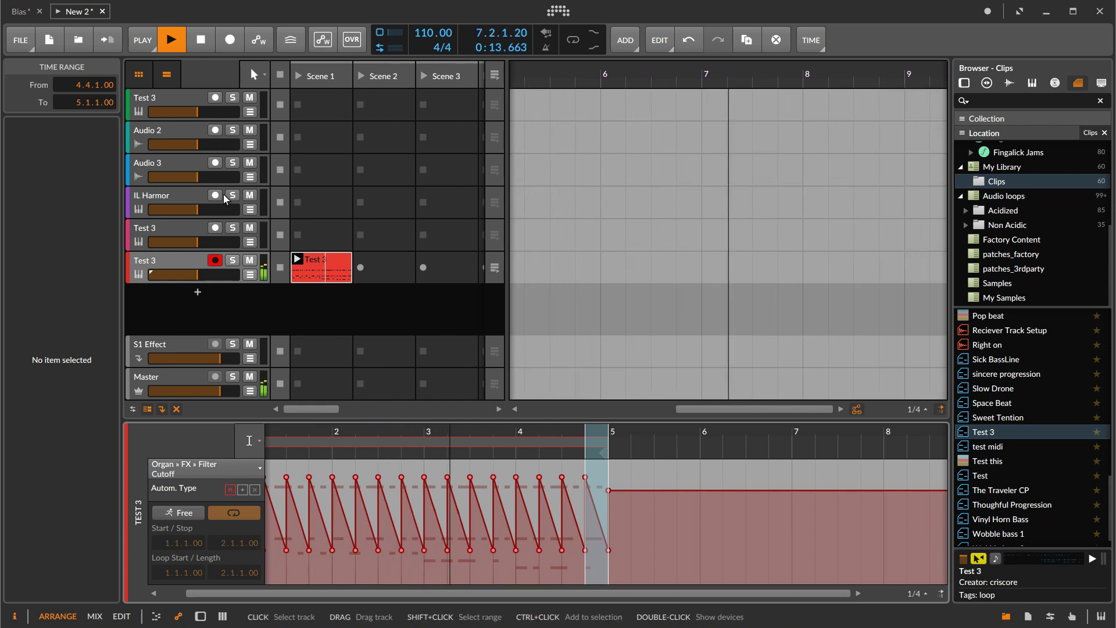
click(205, 47)
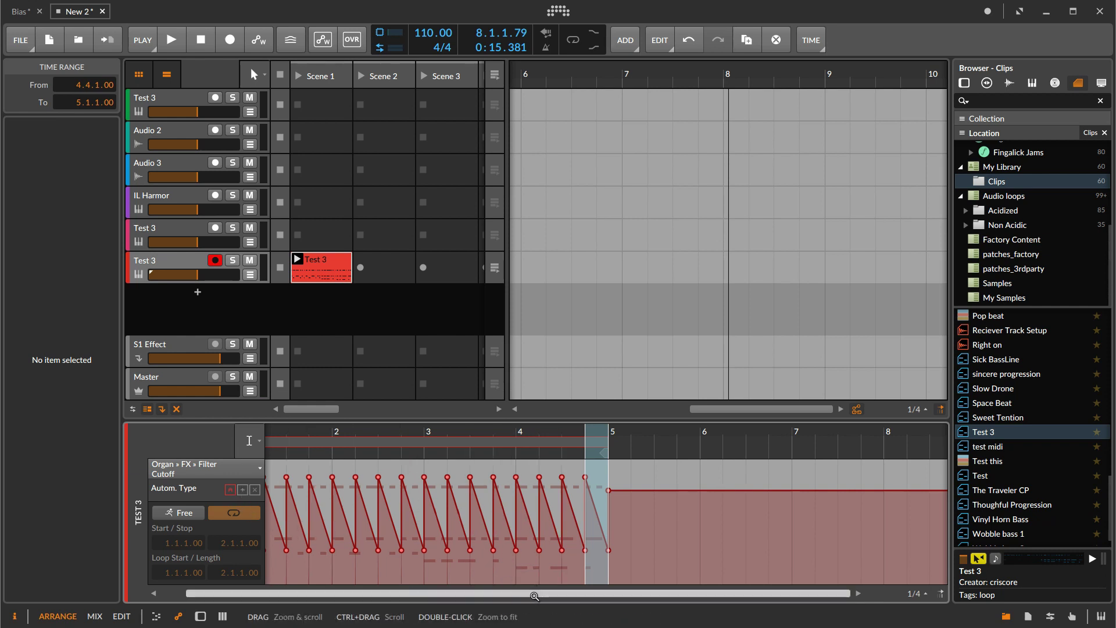
Step: Switch the cutoff automation to the multiplicative type and draw a ramp from 44.9 % at 1.1.1.00 to 100 % at 5.1.1.00
drag(534, 596, 510, 596)
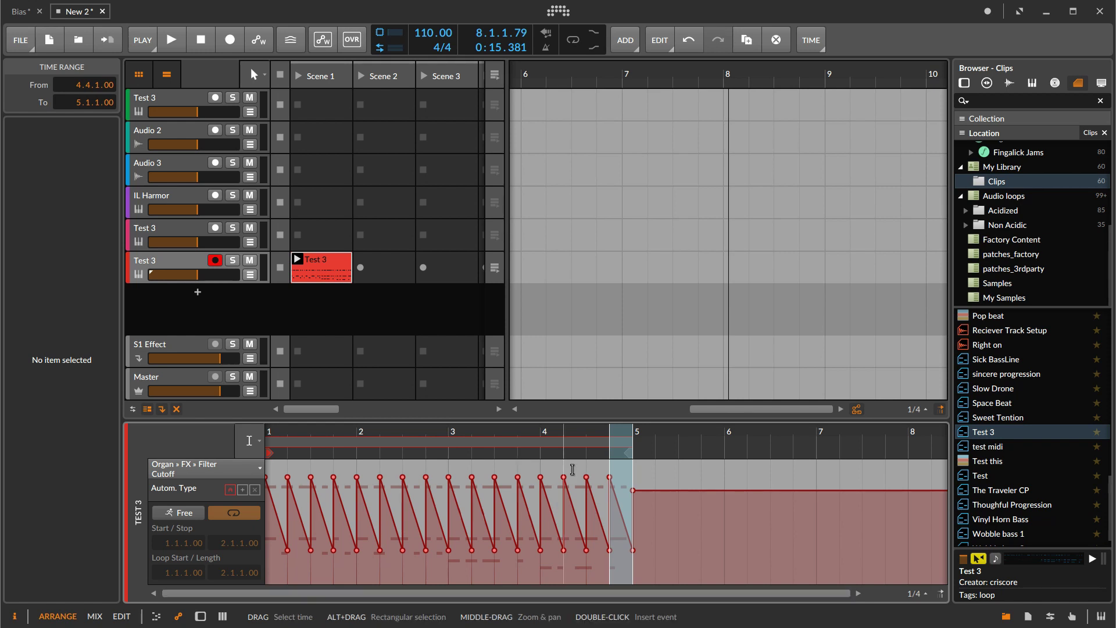
click(254, 490)
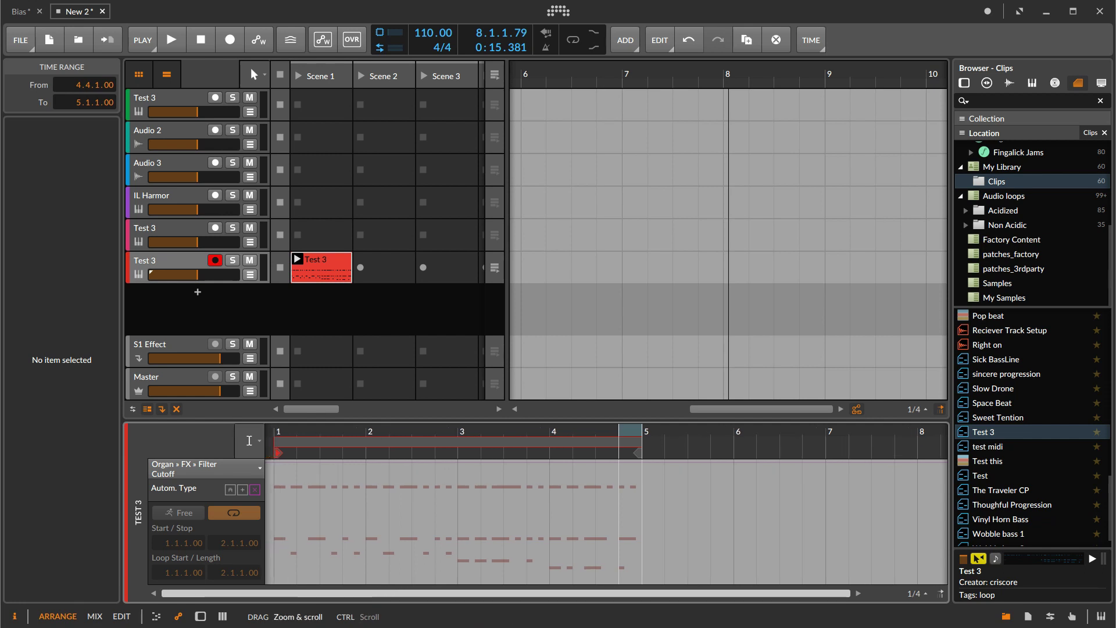
drag(383, 593, 384, 576)
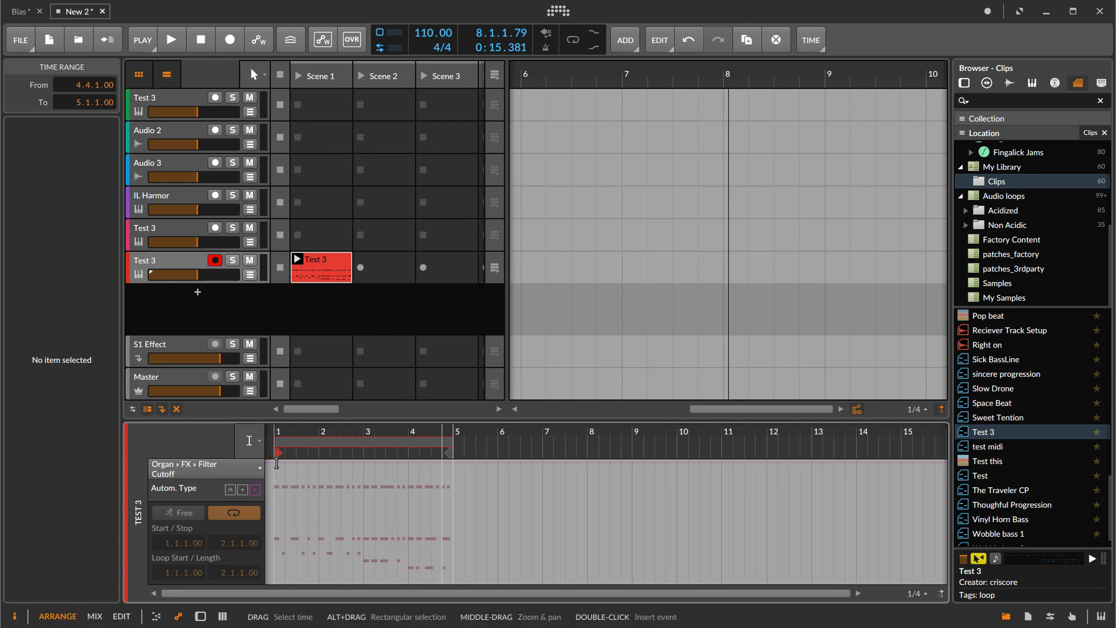
drag(273, 468, 274, 533)
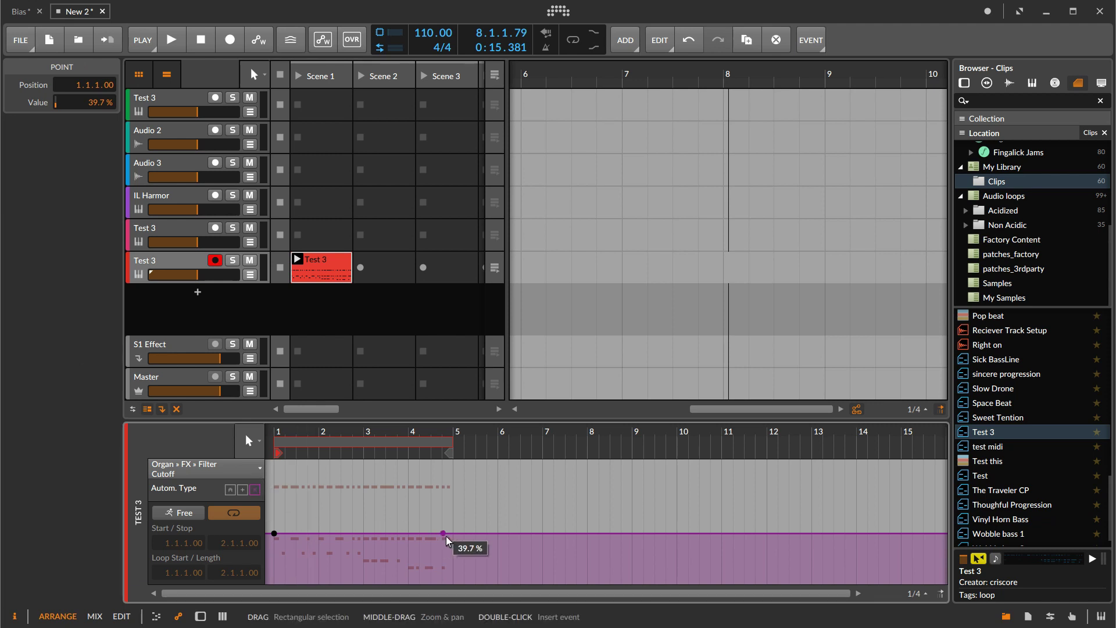
drag(451, 534, 464, 462)
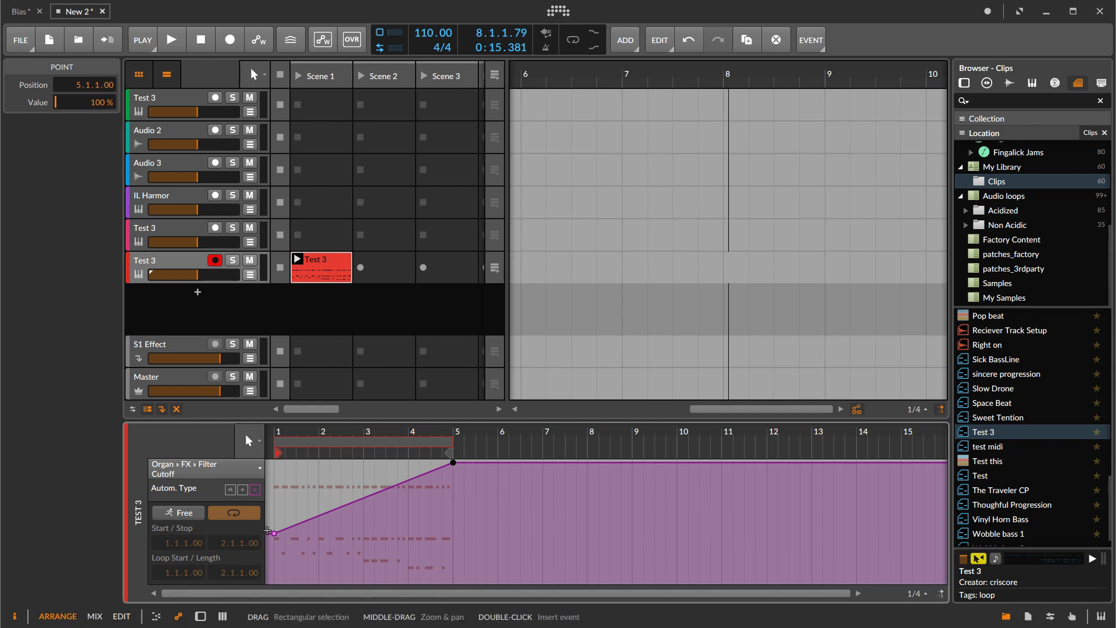
drag(273, 532, 274, 527)
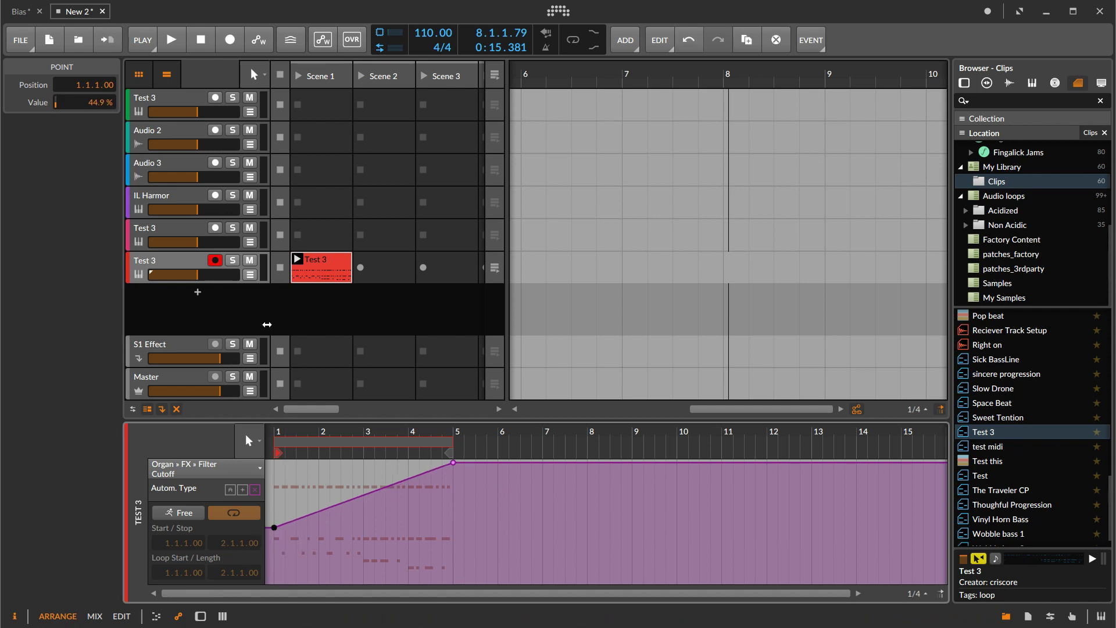
Step: Audition the automated Test 3 clip while watching the Filter's cutoff in the device chain, and stop playback
click(298, 261)
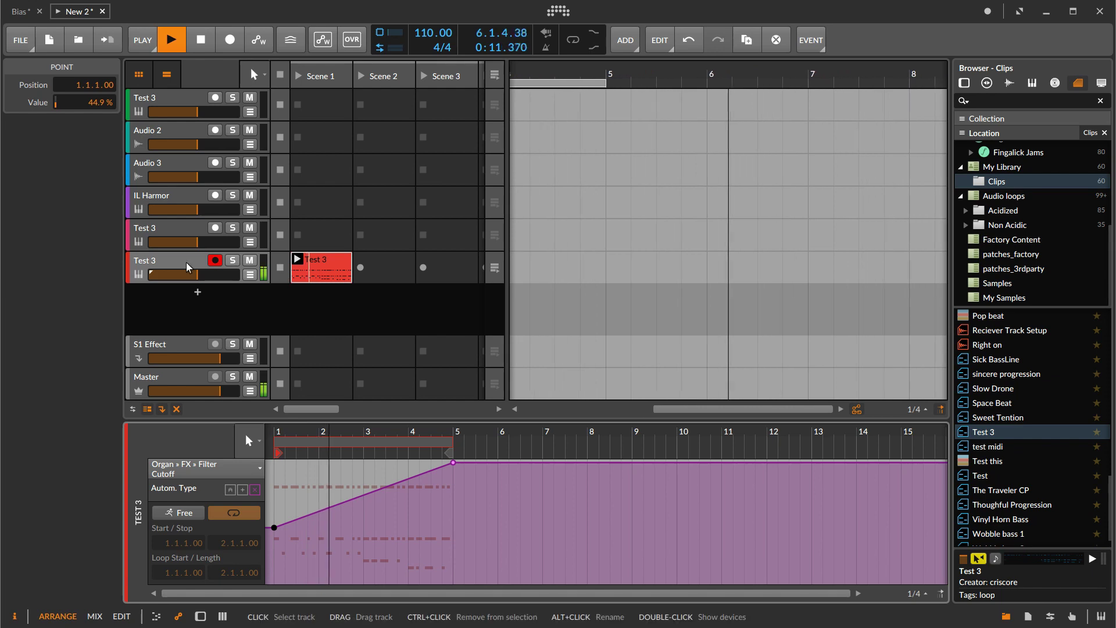
key(d)
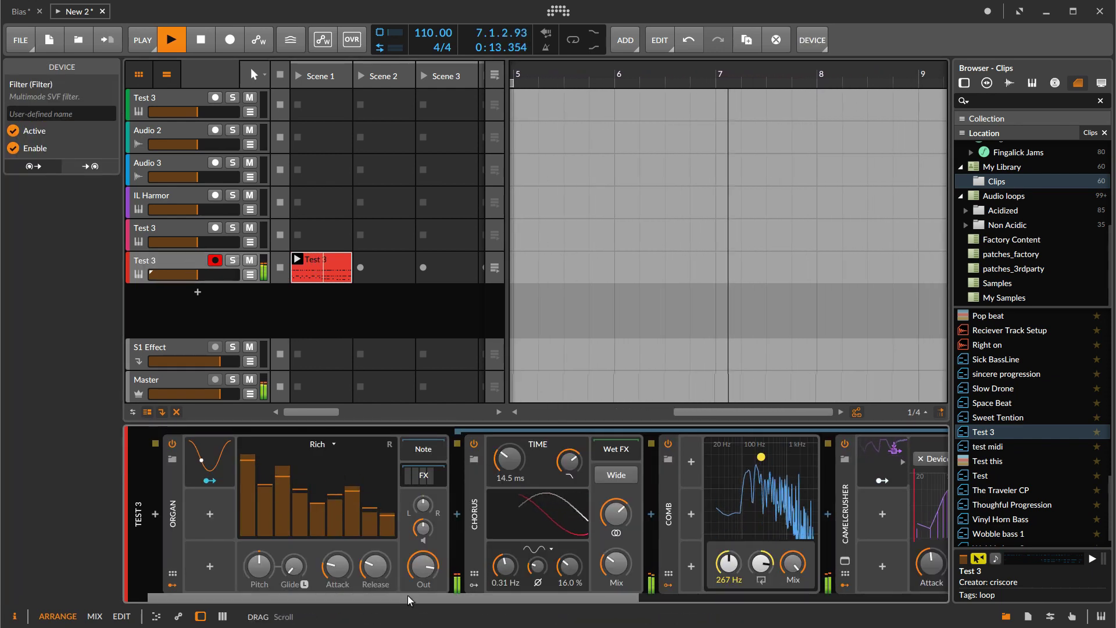
drag(407, 596, 776, 622)
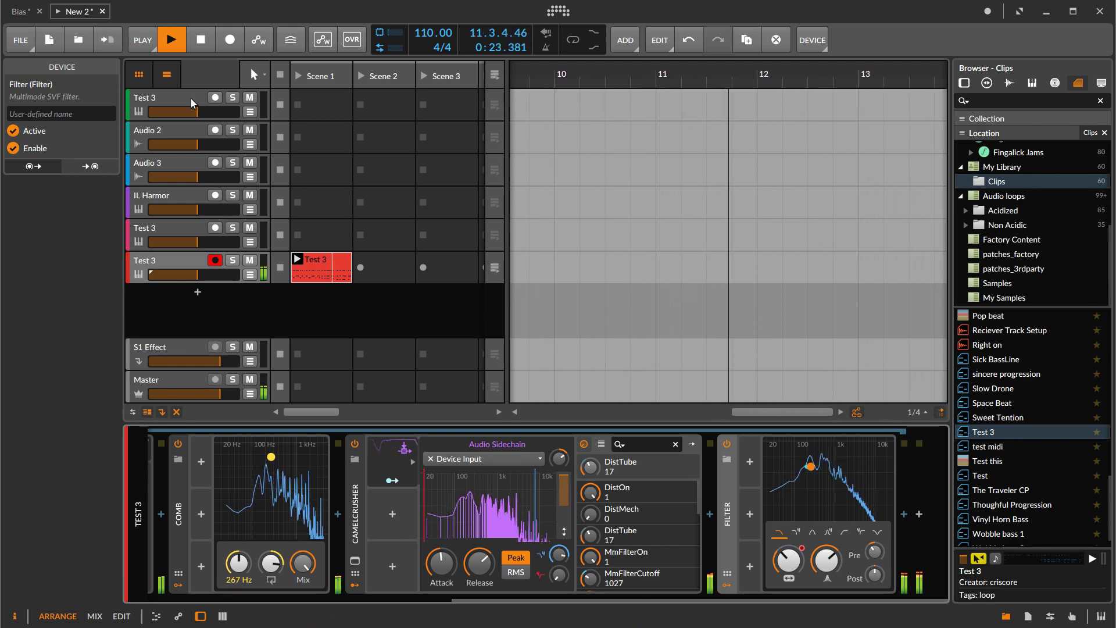
click(201, 40)
Step: Copy the Test 3 clip onto a new track directly below its own track
drag(296, 260, 293, 299)
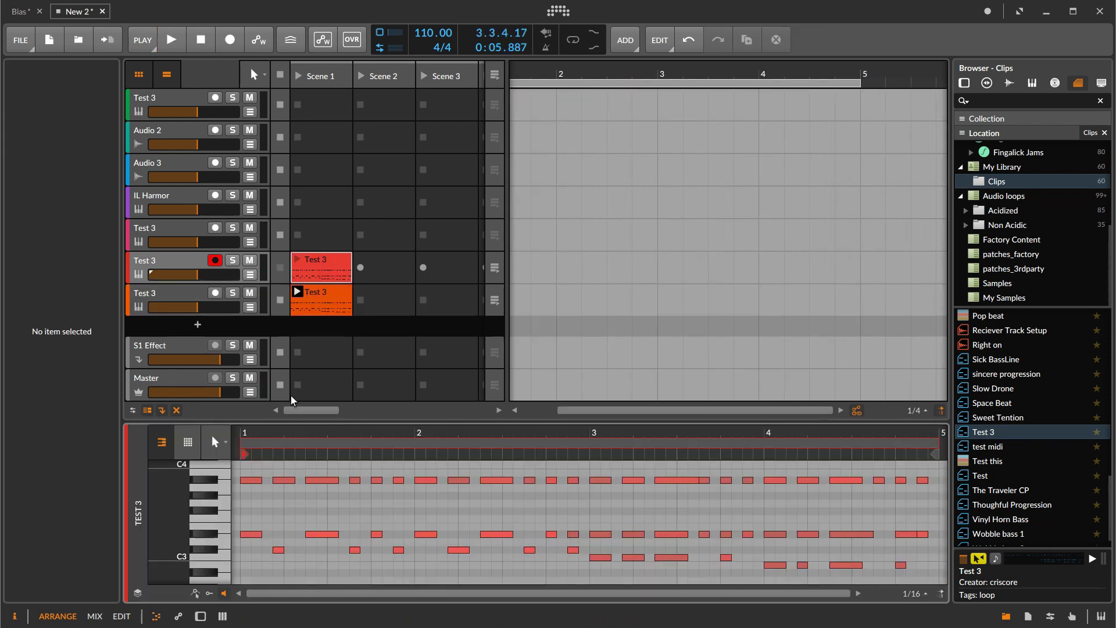
Step: Show the Test 3 clip's cutoff automation and extend its curve with zigzag points beyond 5.1.1.00, ending at 84.7 % at 14.2.1.00
key(a)
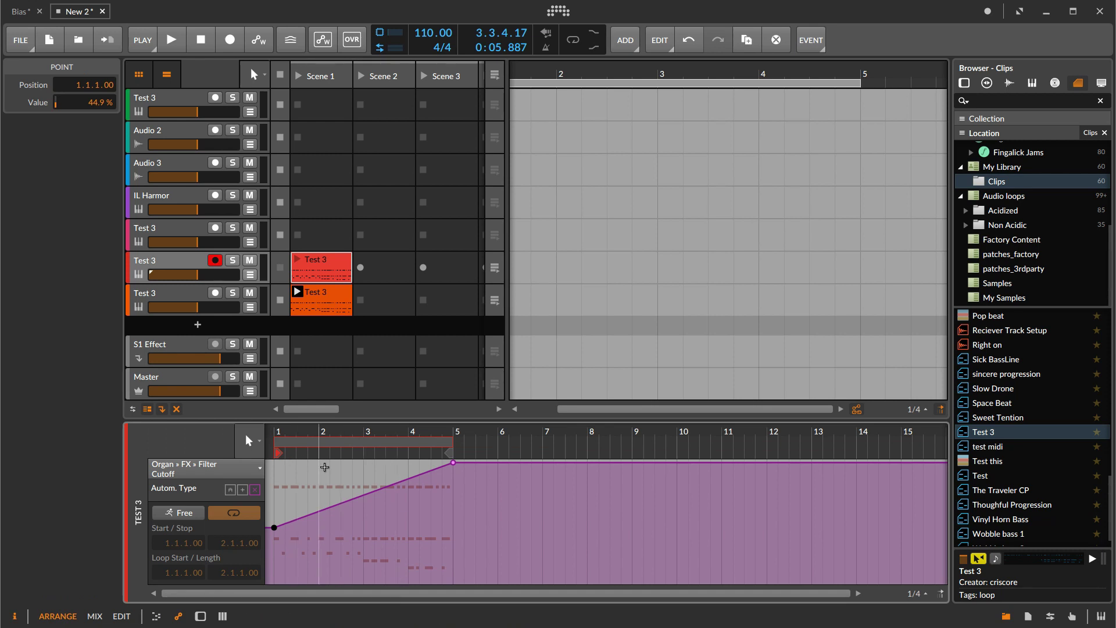
drag(472, 464, 812, 507)
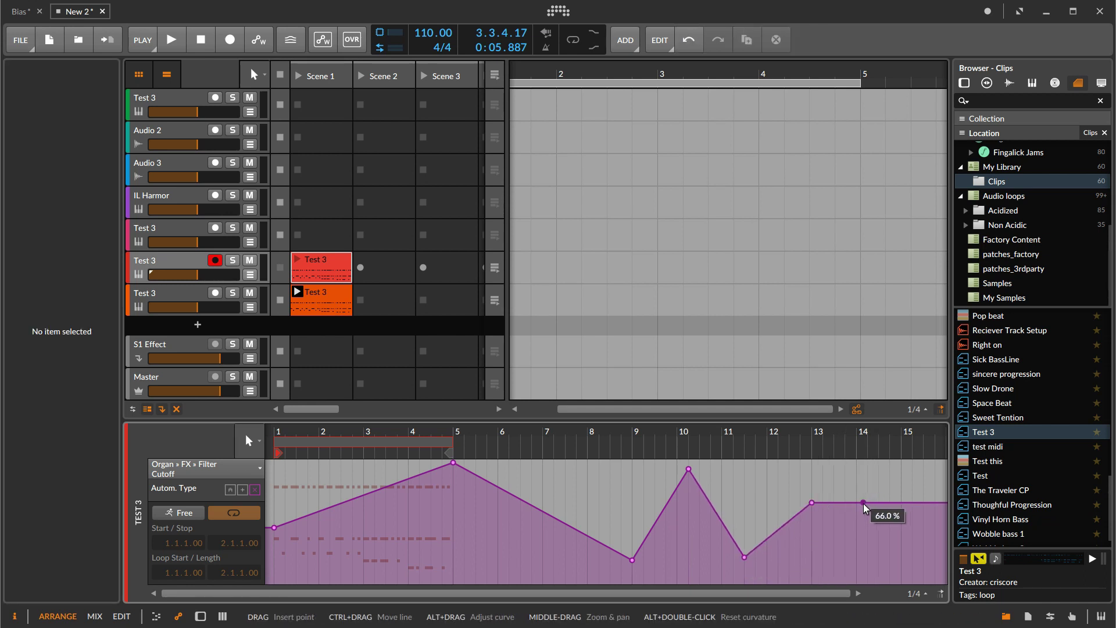
drag(861, 502, 867, 480)
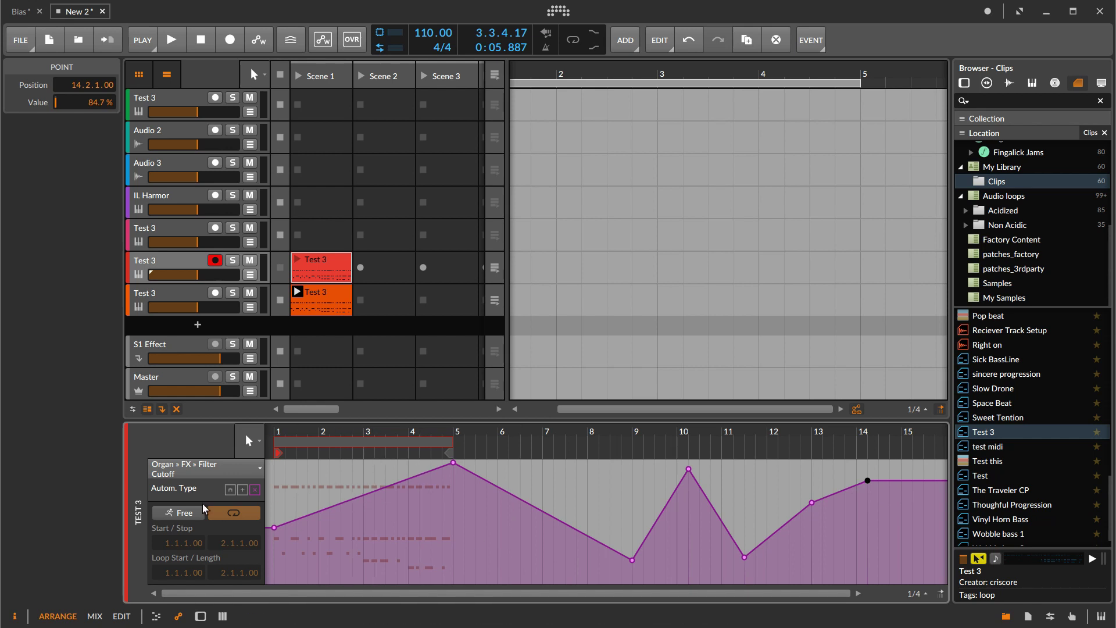
Step: Enable free-running mode for the cutoff automation, end its loop at 14.1.1.00, and move the last point there at 86.9 %
click(179, 513)
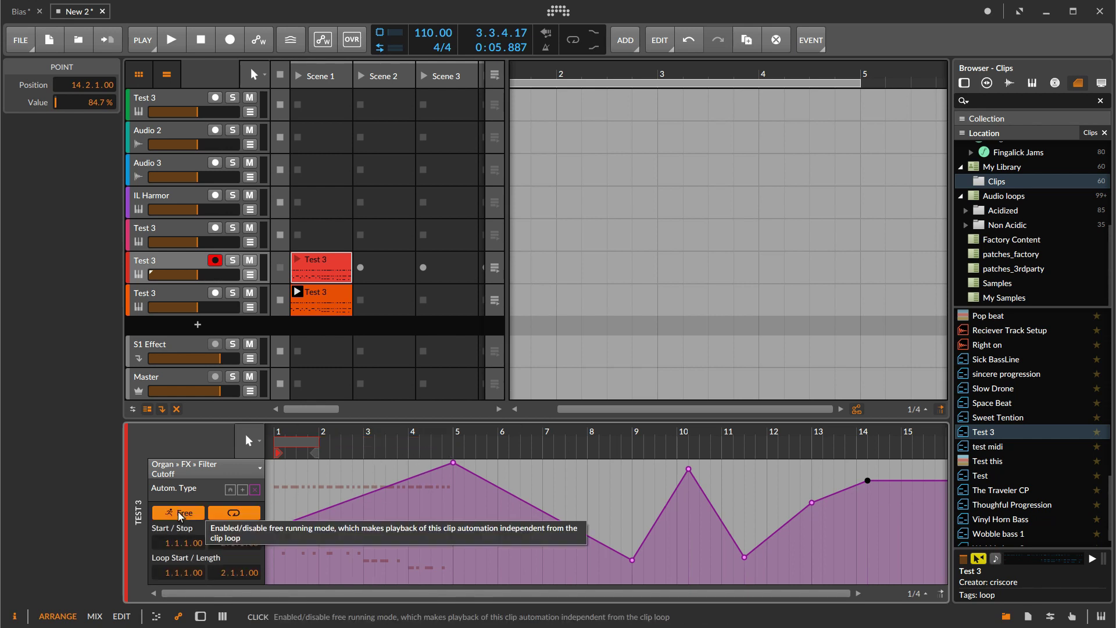
drag(317, 443, 347, 447)
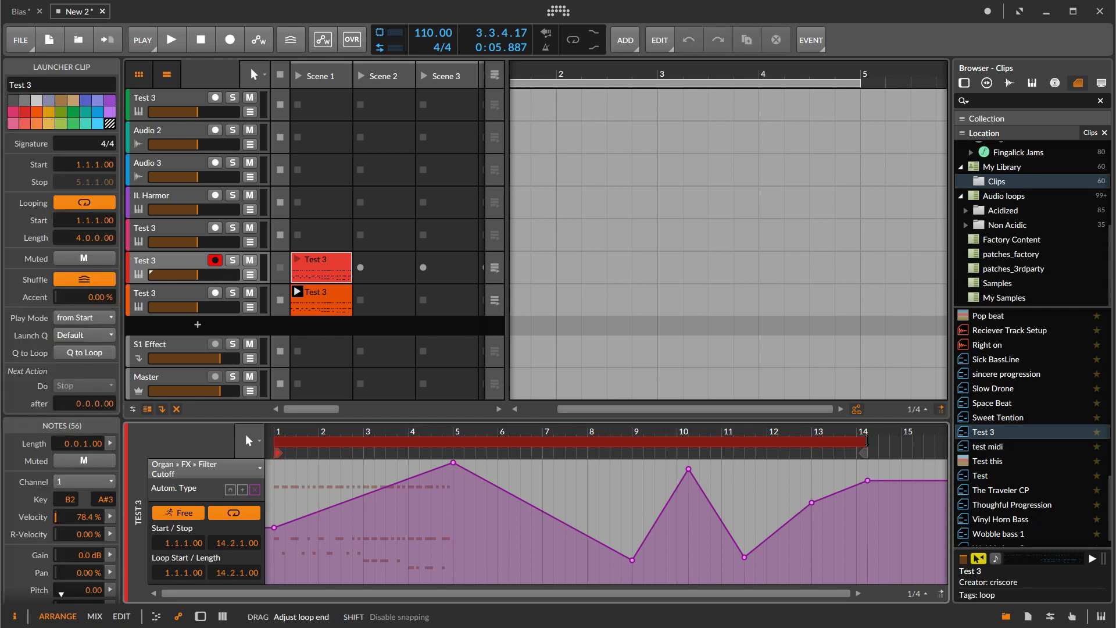
click(869, 482)
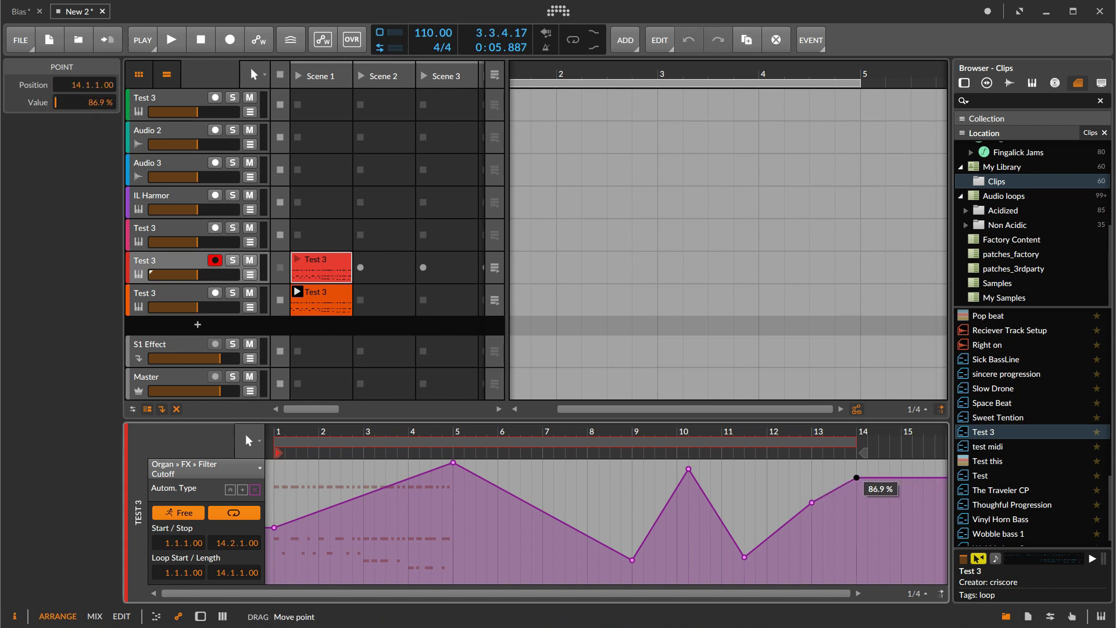
click(863, 454)
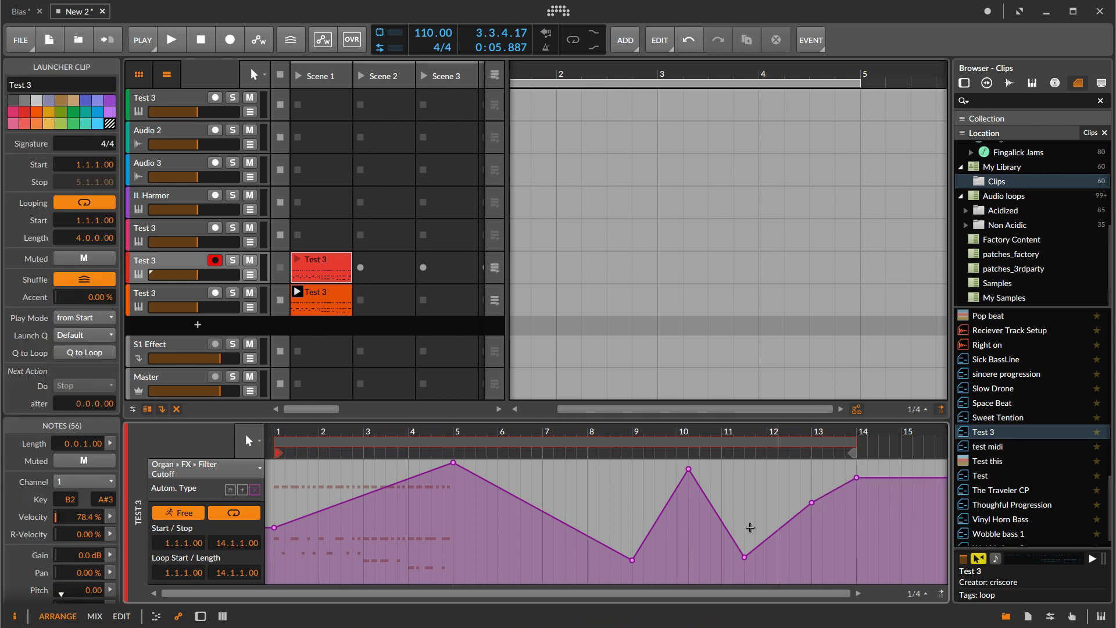
Step: Audition the Test 3 clip with its free-running cutoff automation, and stop the clip
click(295, 260)
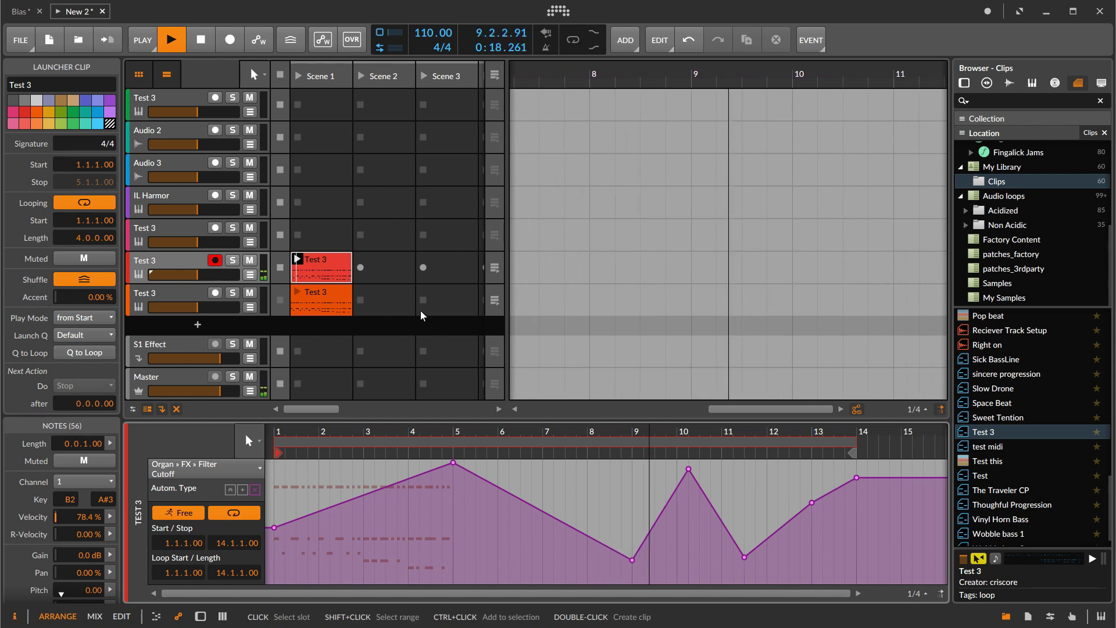
click(280, 269)
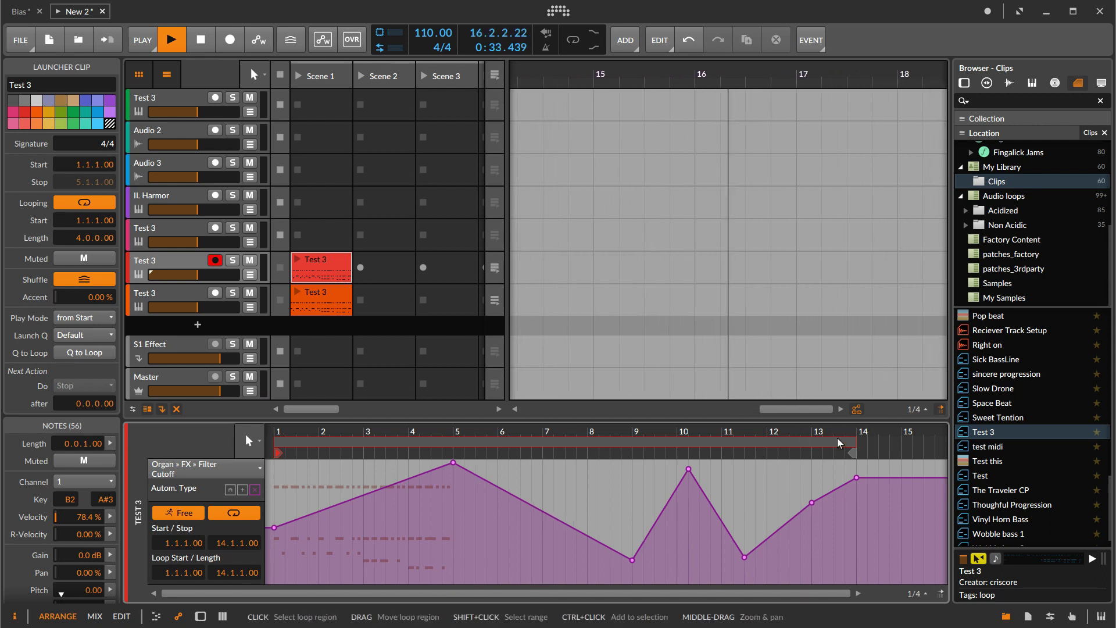
Step: Replace the cutoff curve's first point with one at 11.0 % at 1.1.1.00 and delete all points after 5.1.1.00
double_click(279, 570)
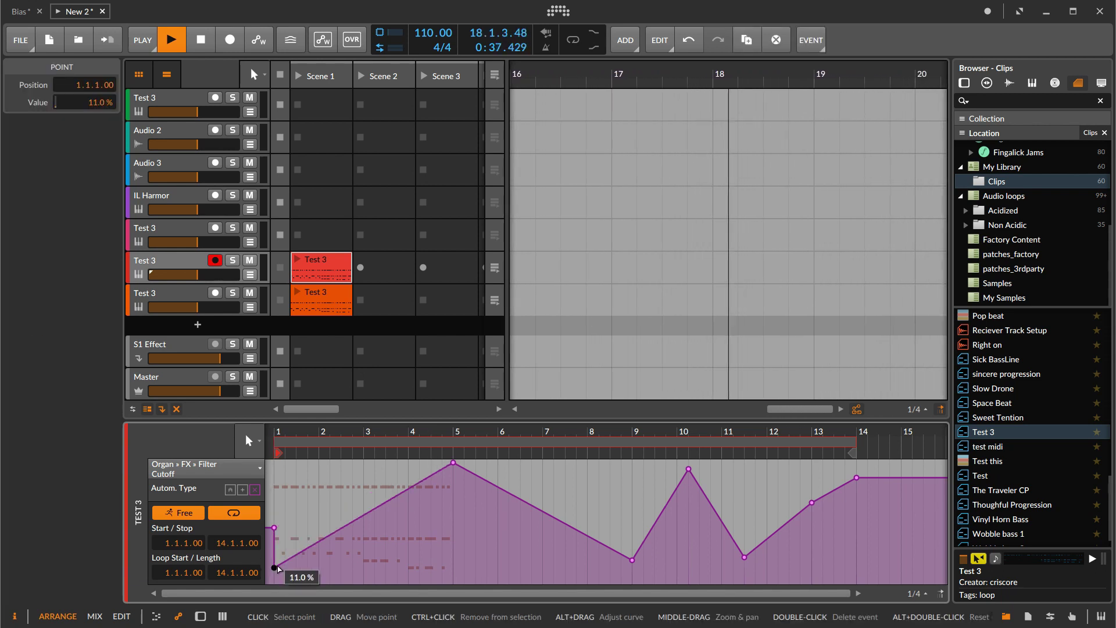
click(275, 527)
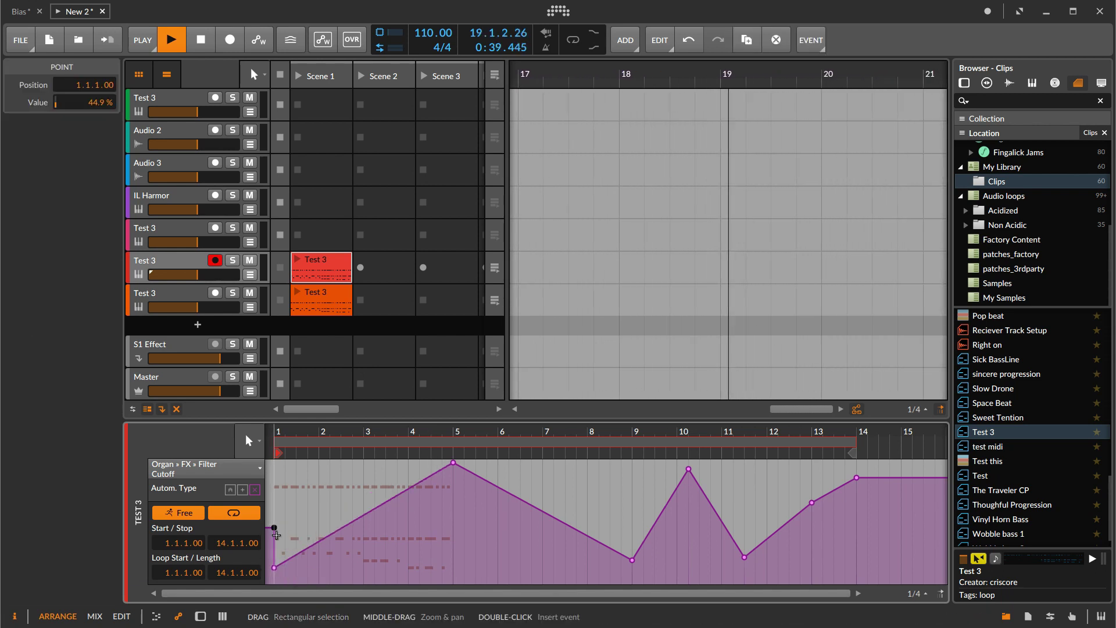
key(Delete)
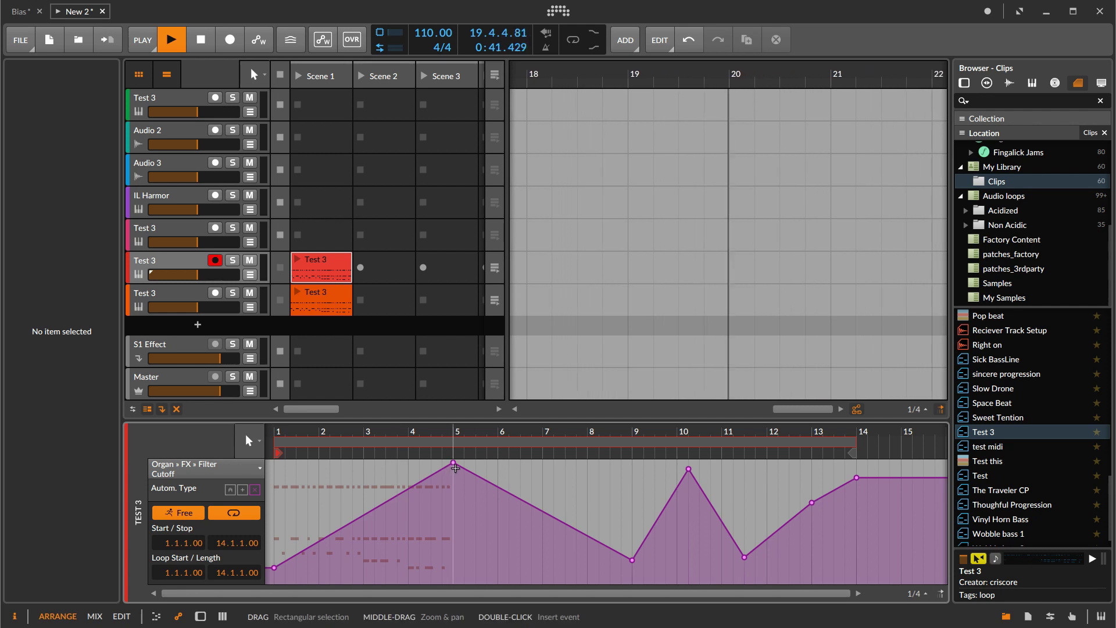
mouse_move(455, 466)
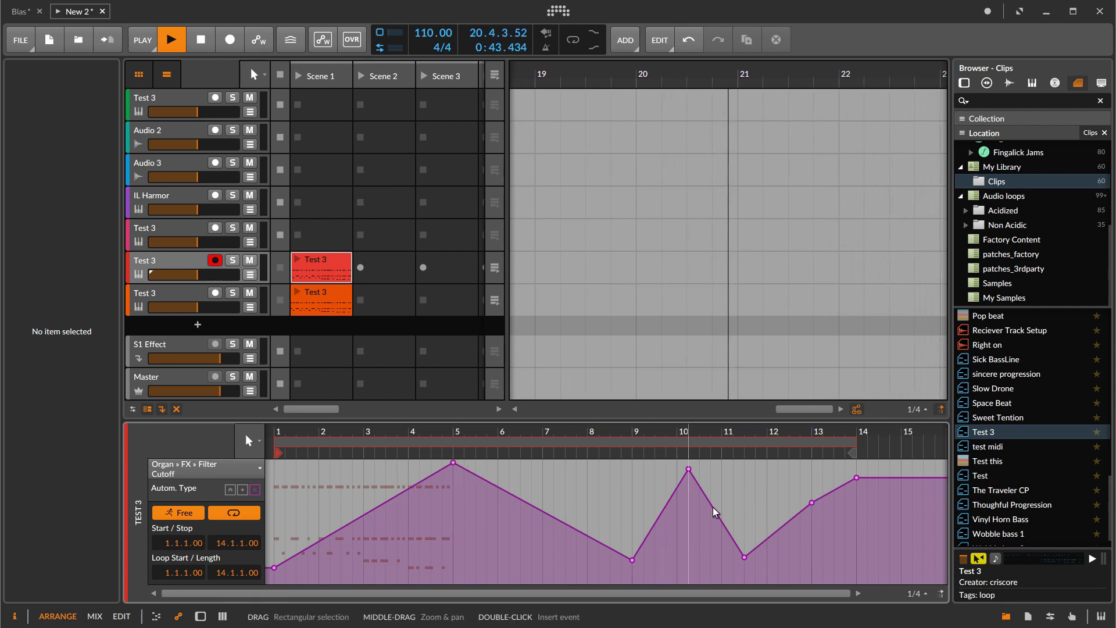
drag(888, 537, 570, 451)
drag(885, 583, 593, 459)
key(Delete)
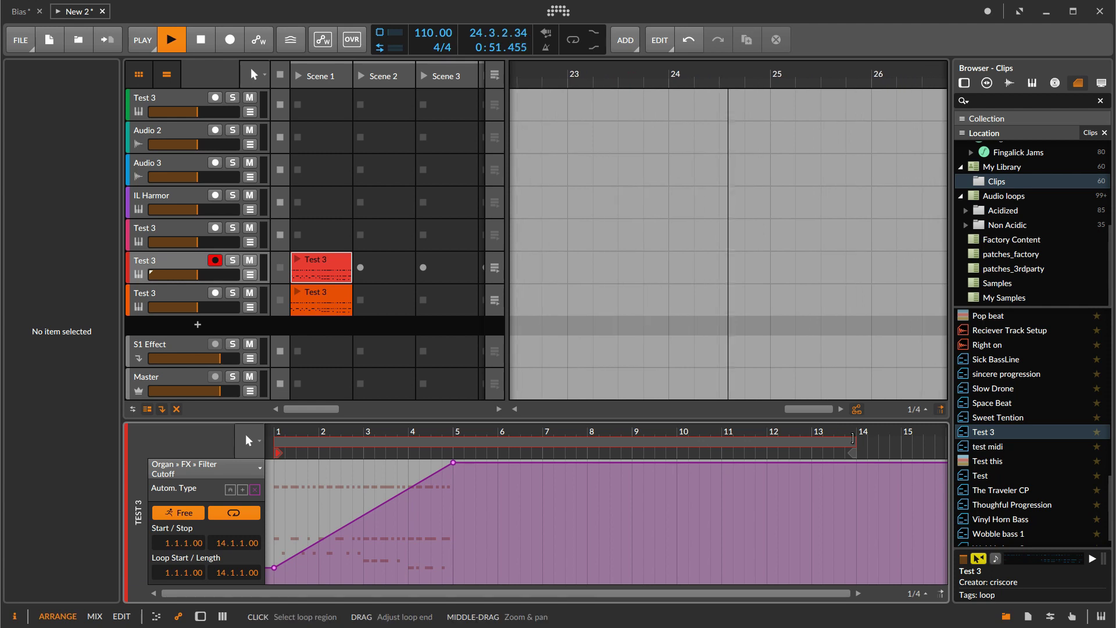
Step: Turn off looping for the free-running cutoff automation, audition the Test 3 clip, and stop playback
click(235, 513)
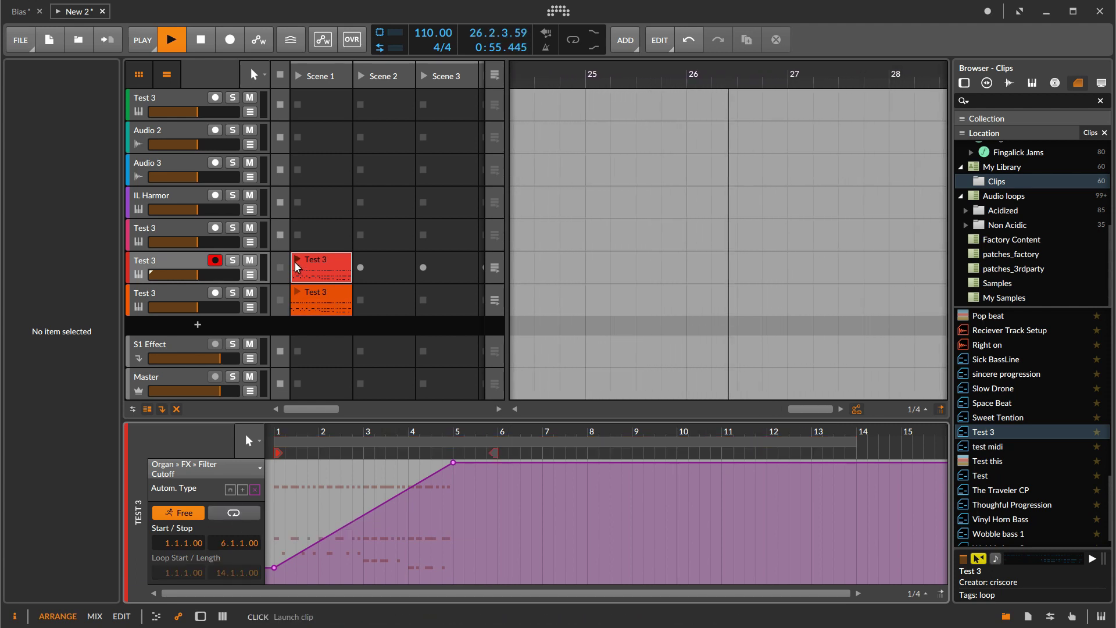
click(296, 262)
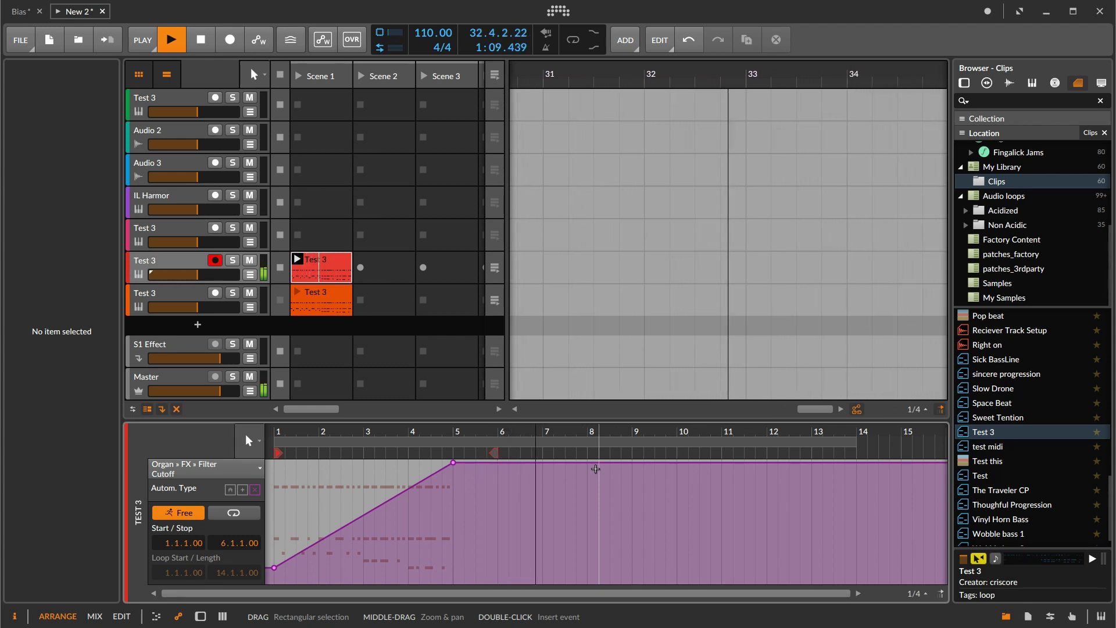
key(space)
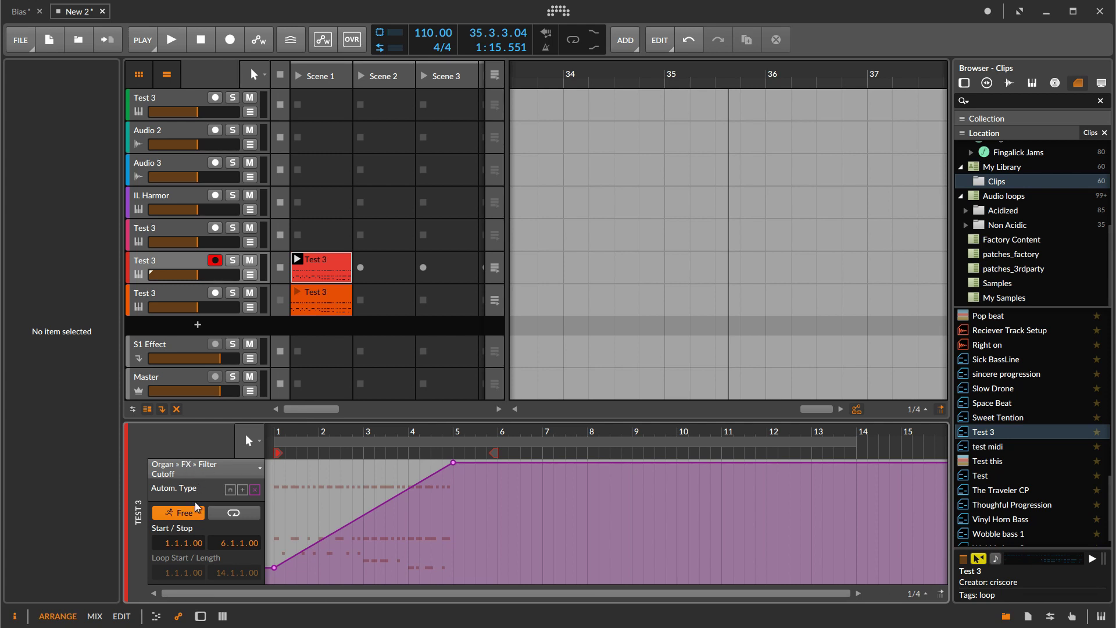
Step: Move all sawtooth cutoff points from the absolute automation to the multiplicative automation at 1.1.1.00, and compare both automation types
click(231, 491)
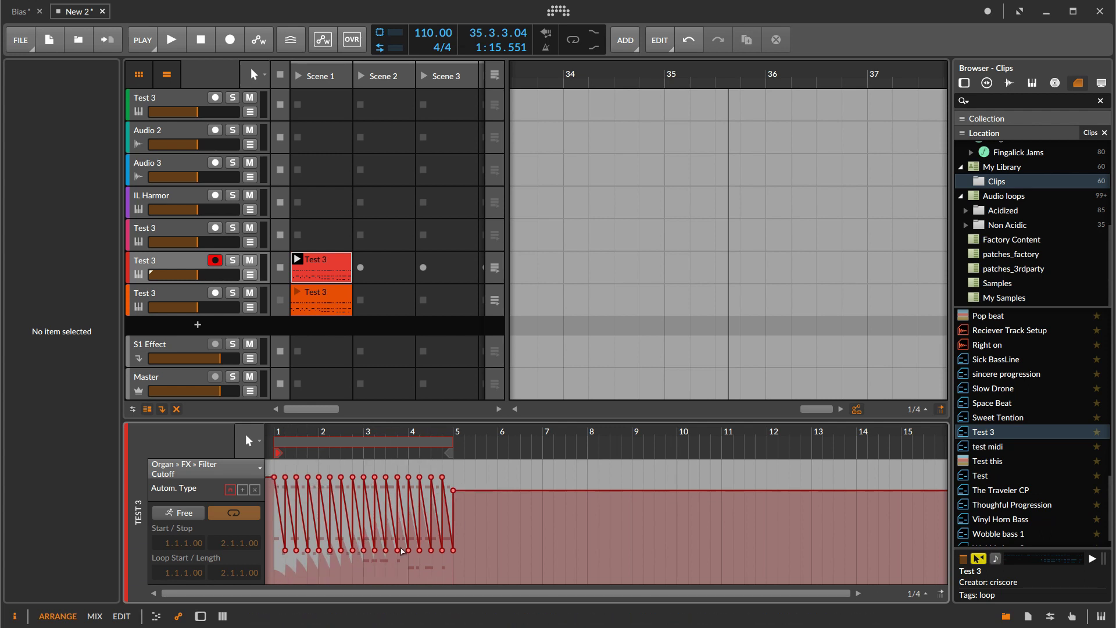
click(255, 491)
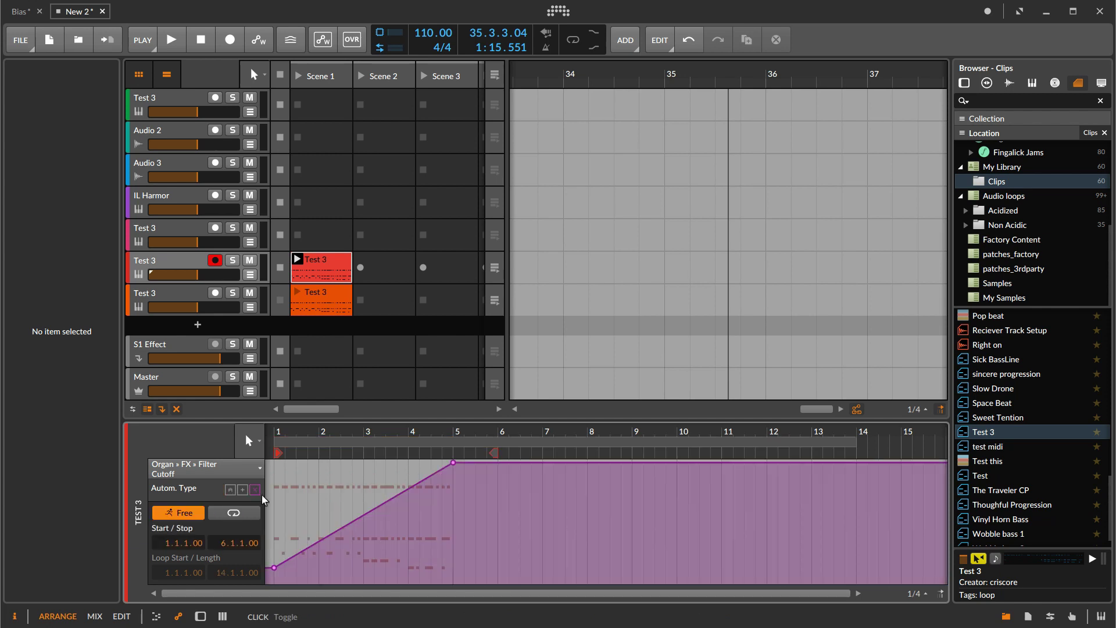
click(231, 490)
drag(455, 560, 273, 468)
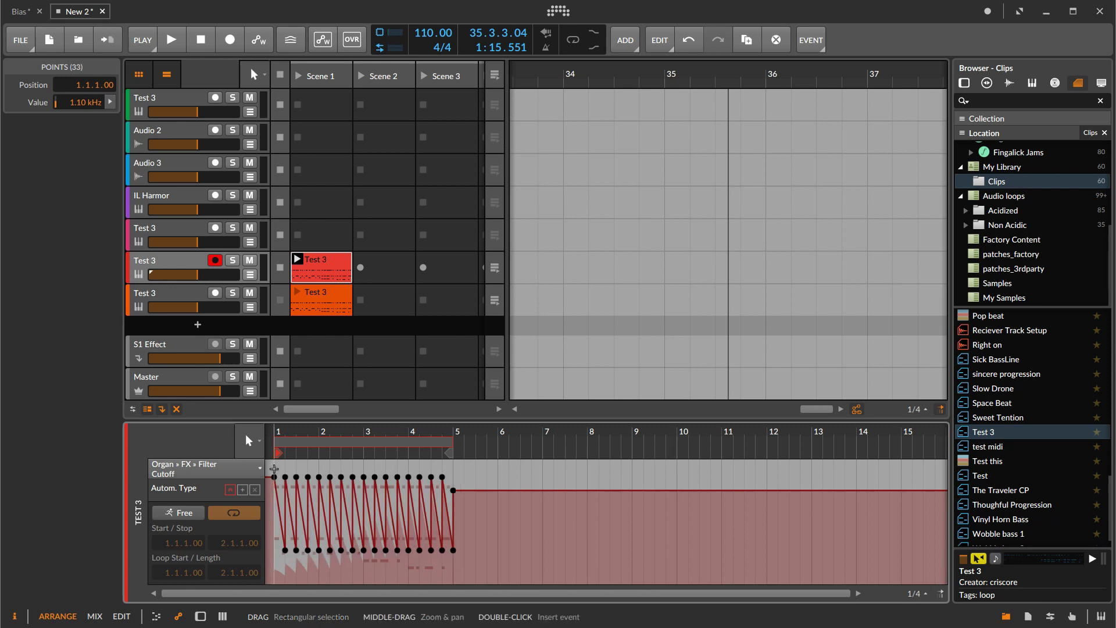
key(Delete)
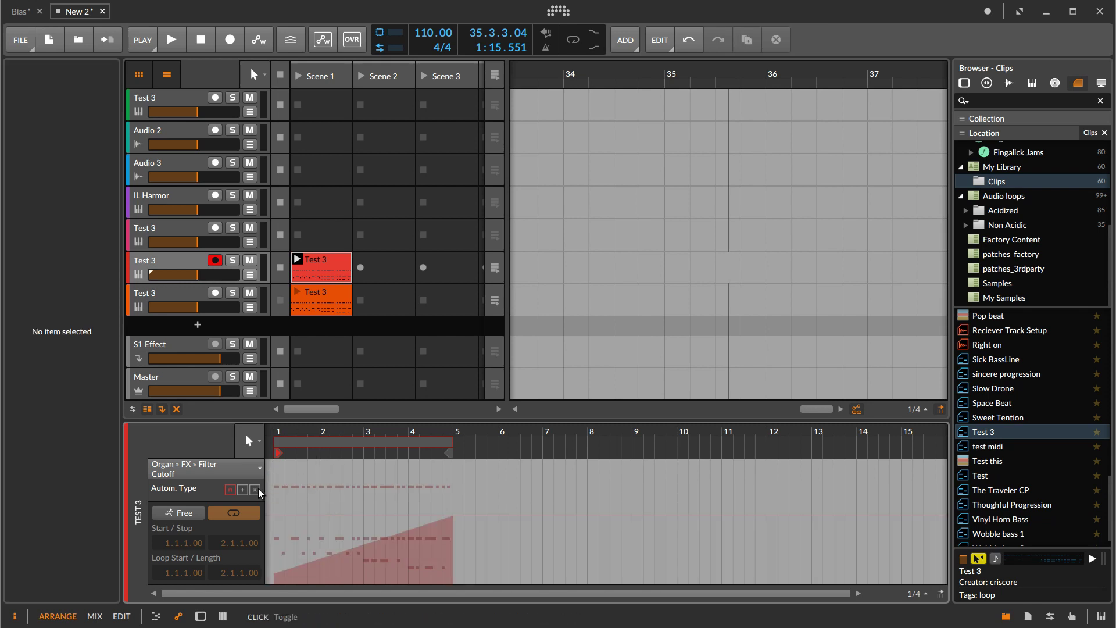
click(255, 489)
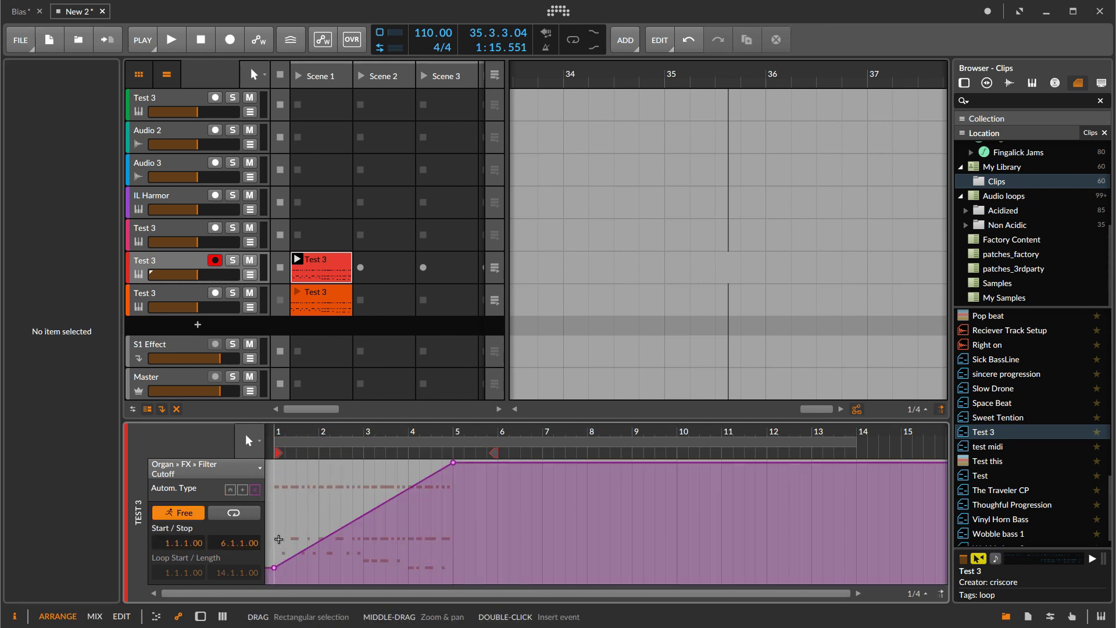
key(ctrl+v)
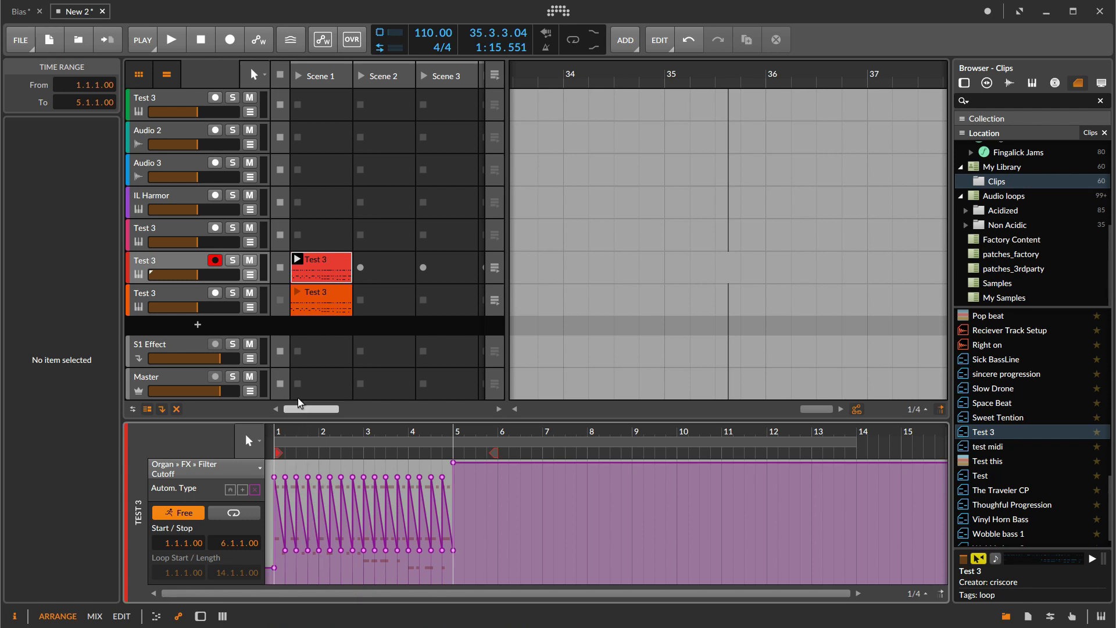
click(230, 490)
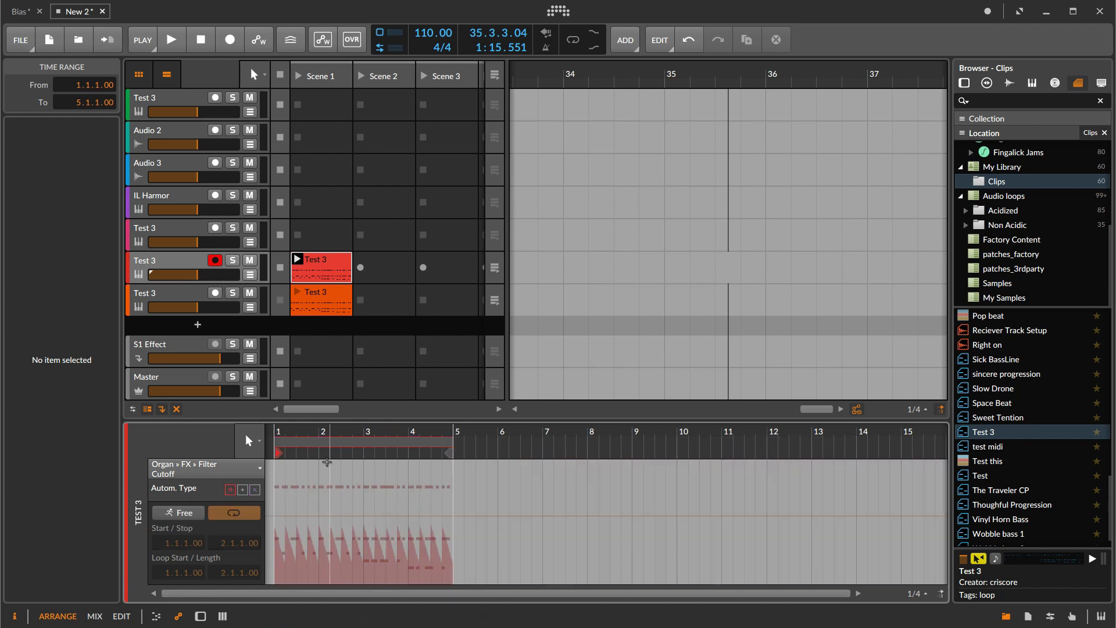
click(256, 491)
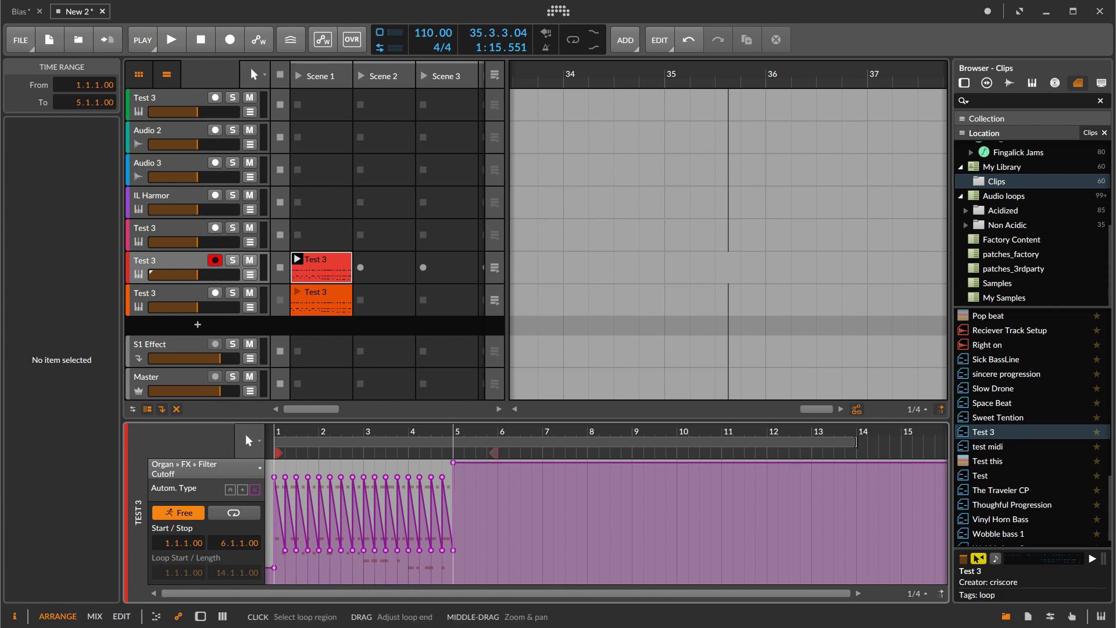
Step: End the multiplicative automation's loop at 5.1.1.00, enable its looping, and turn off free-running mode
drag(853, 442, 454, 471)
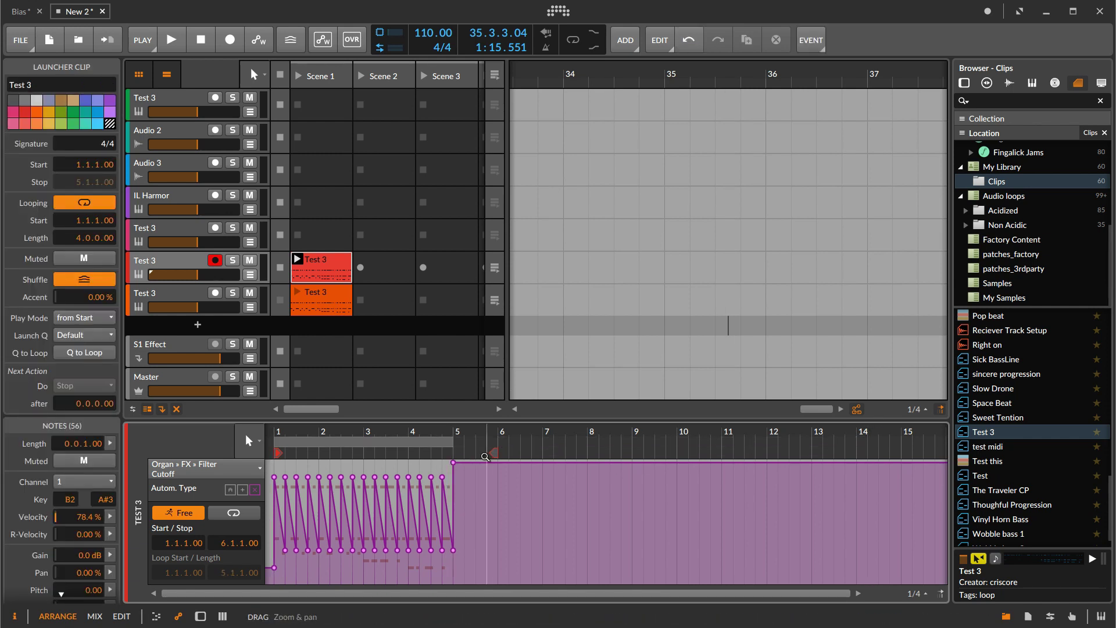
click(216, 515)
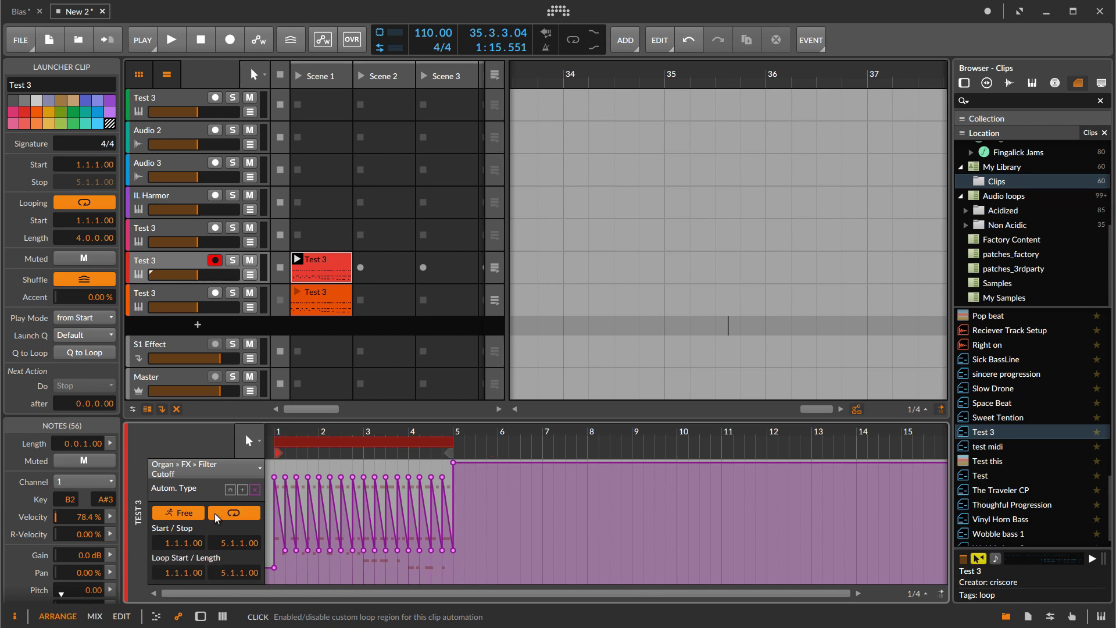
click(183, 517)
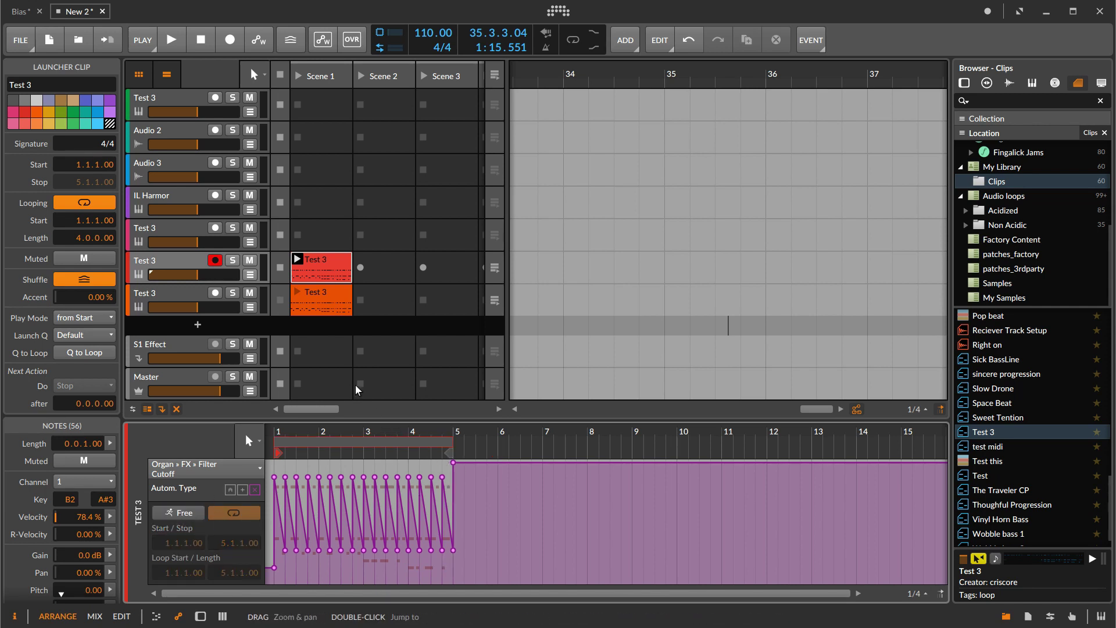
Step: During playback, copy the red Test 3 launcher clip to its track's arranger timeline at 2.1.1.00, and stop playback
key(space)
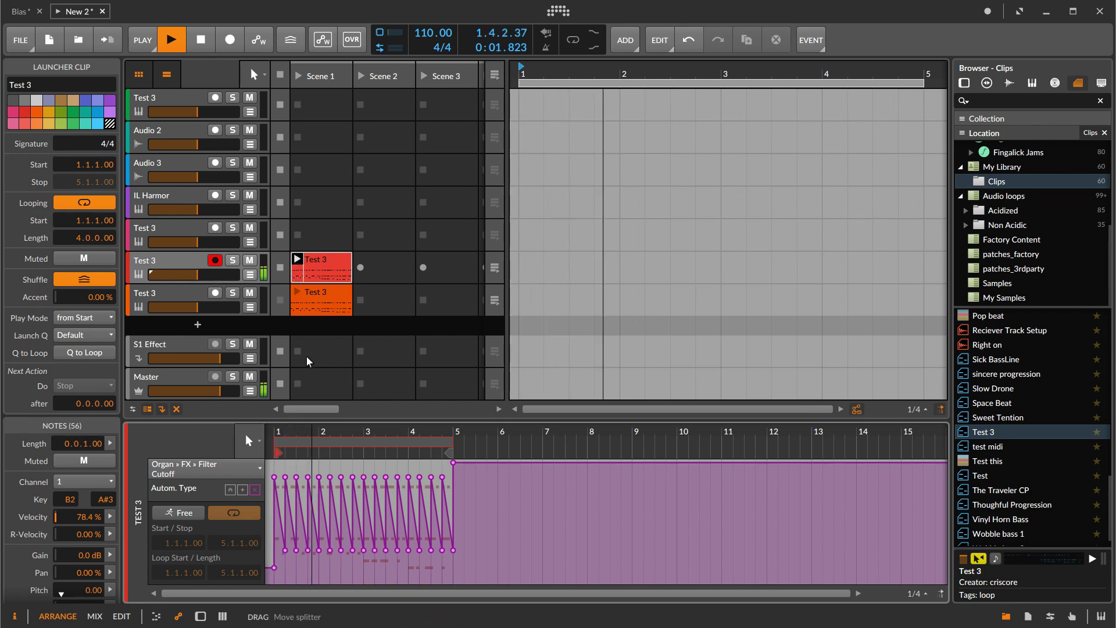
drag(319, 257, 555, 265)
key(space)
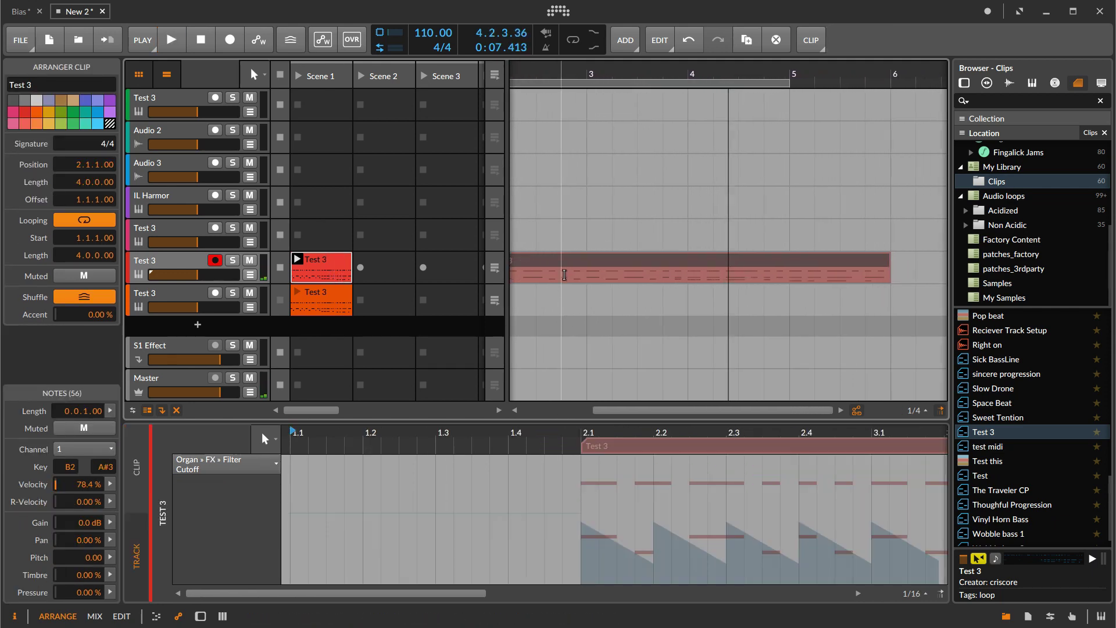
Step: Show the track's Filter cutoff automation and add points at 497 Hz at 2.1.1.00, 19.9 kHz at 3.1.1.00 and 493 Hz at 4.2.2.76
click(249, 275)
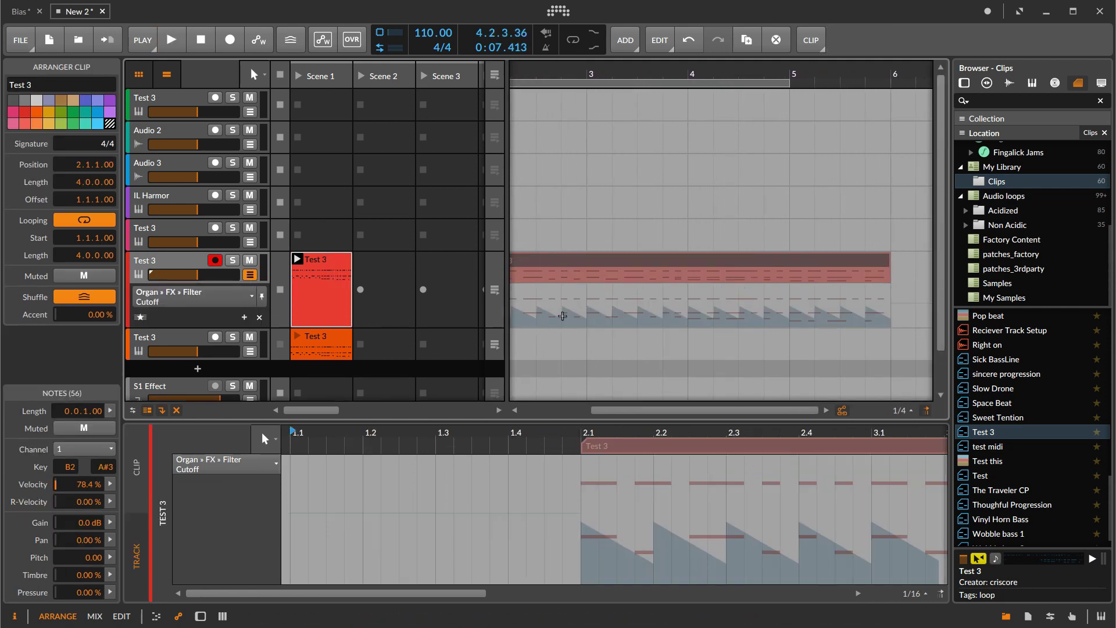
scroll(635, 417, left, 2)
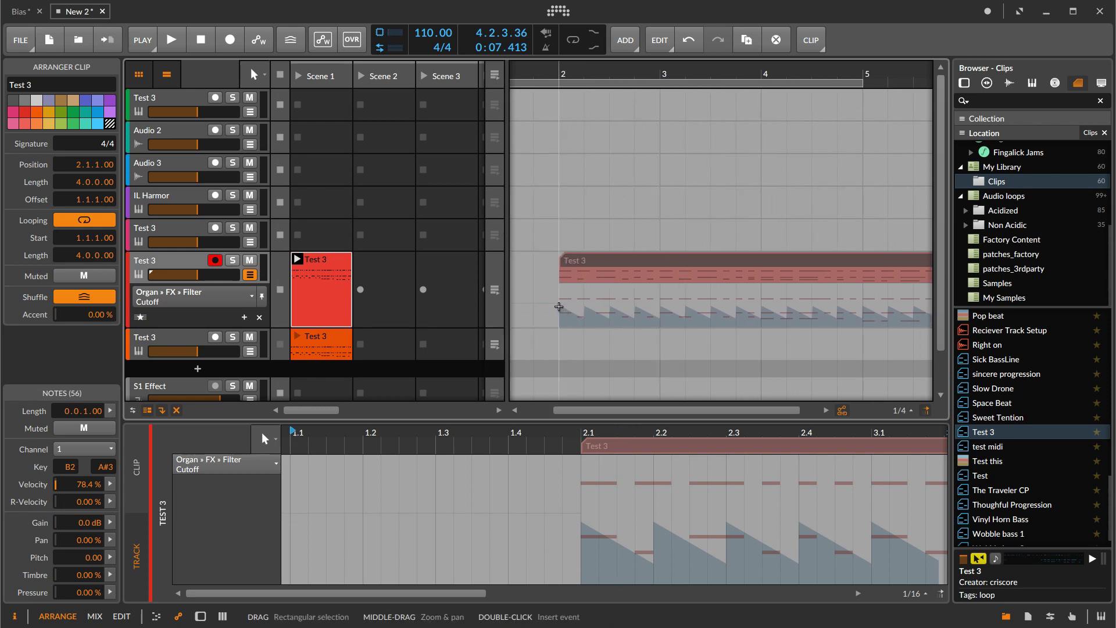
click(562, 306)
double_click(562, 306)
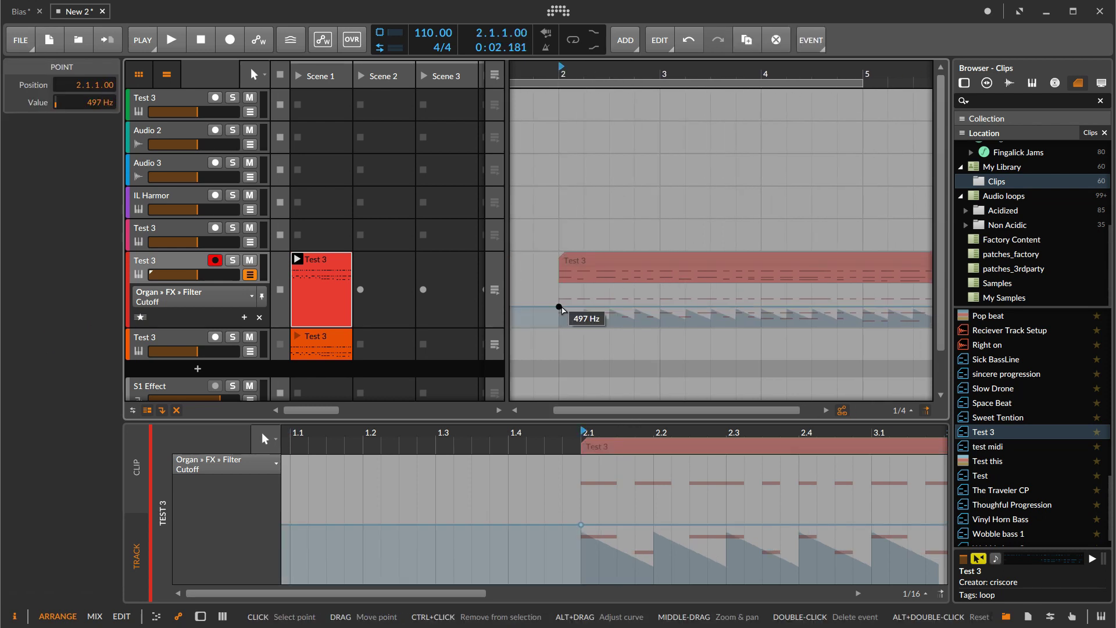
double_click(659, 297)
drag(660, 297, 660, 287)
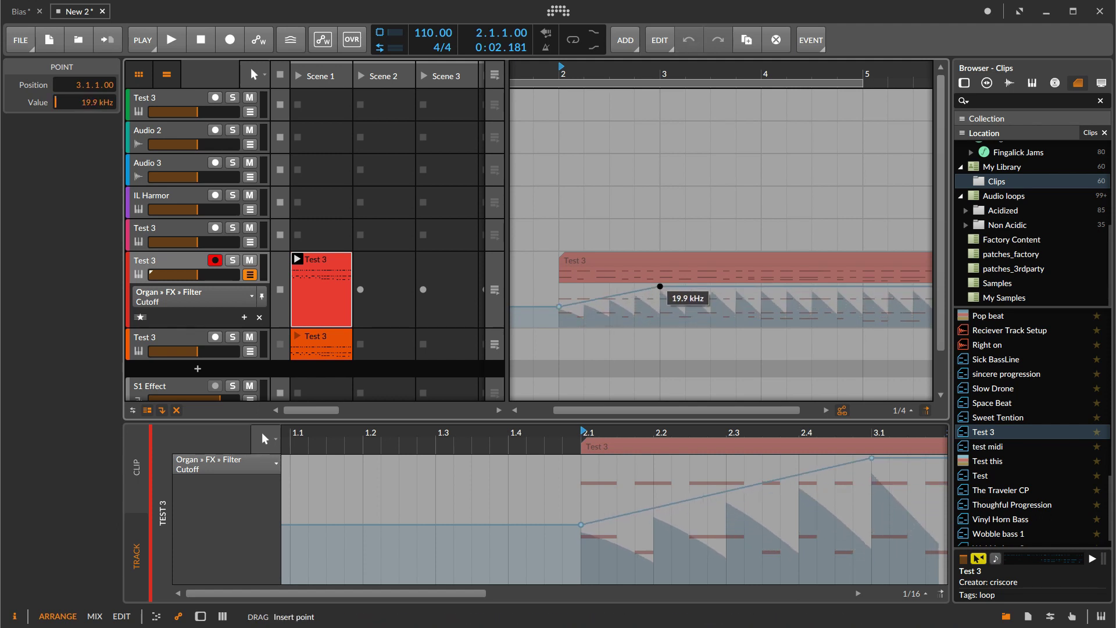
double_click(787, 297)
drag(787, 297, 798, 306)
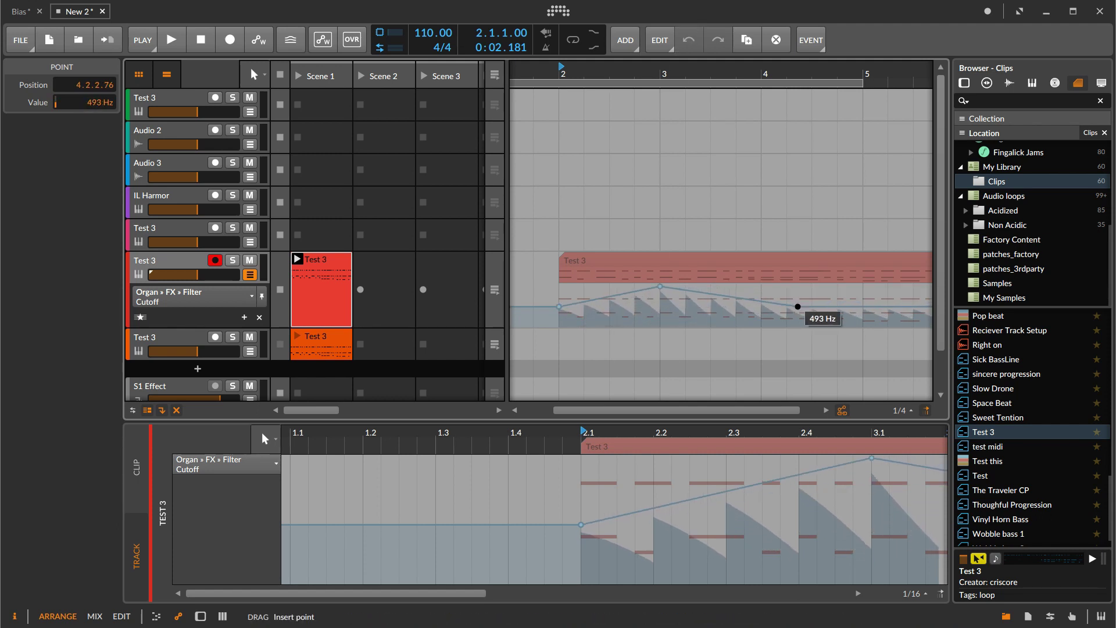
Step: Add a 19.9 kHz cutoff point at 5.2.1.00, play the red track's arranger clip with its track automation, and stop playback
double_click(888, 286)
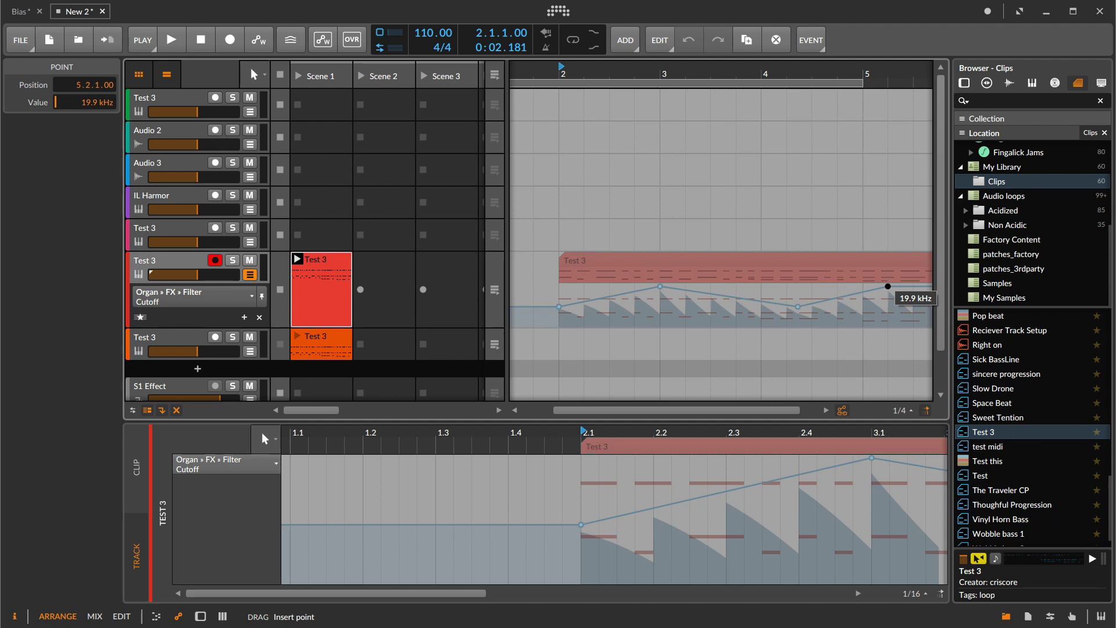
key(space)
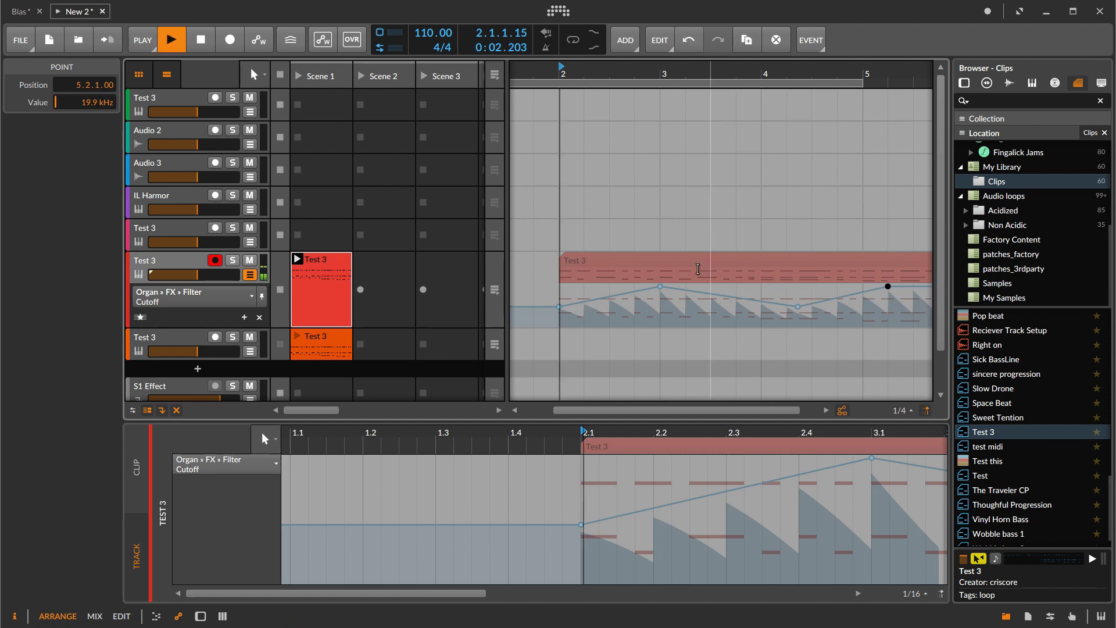
click(497, 291)
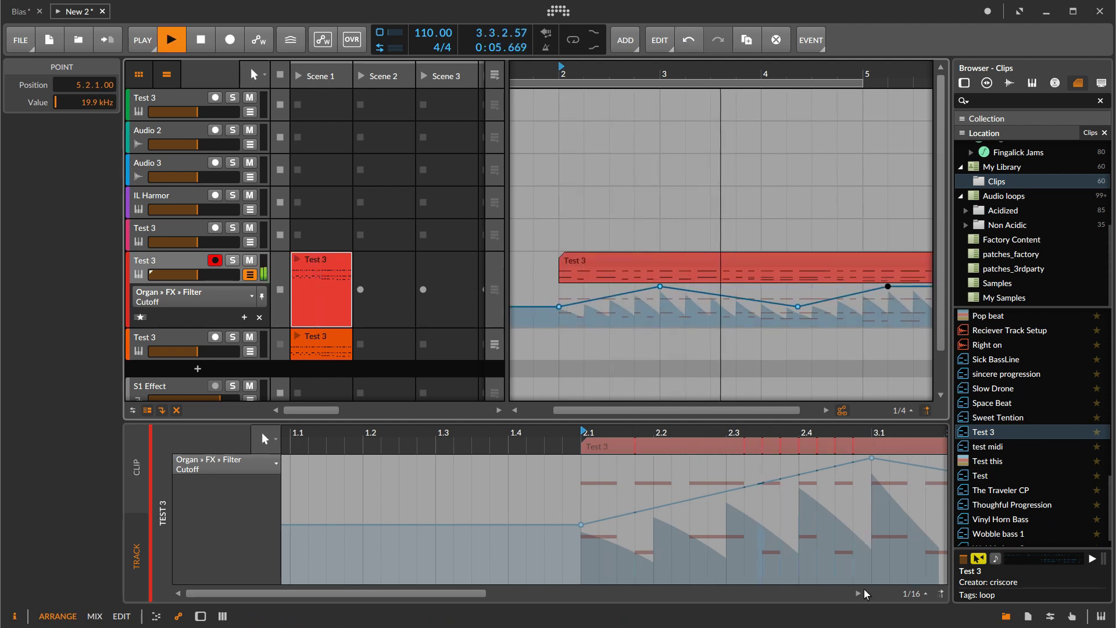
click(824, 465)
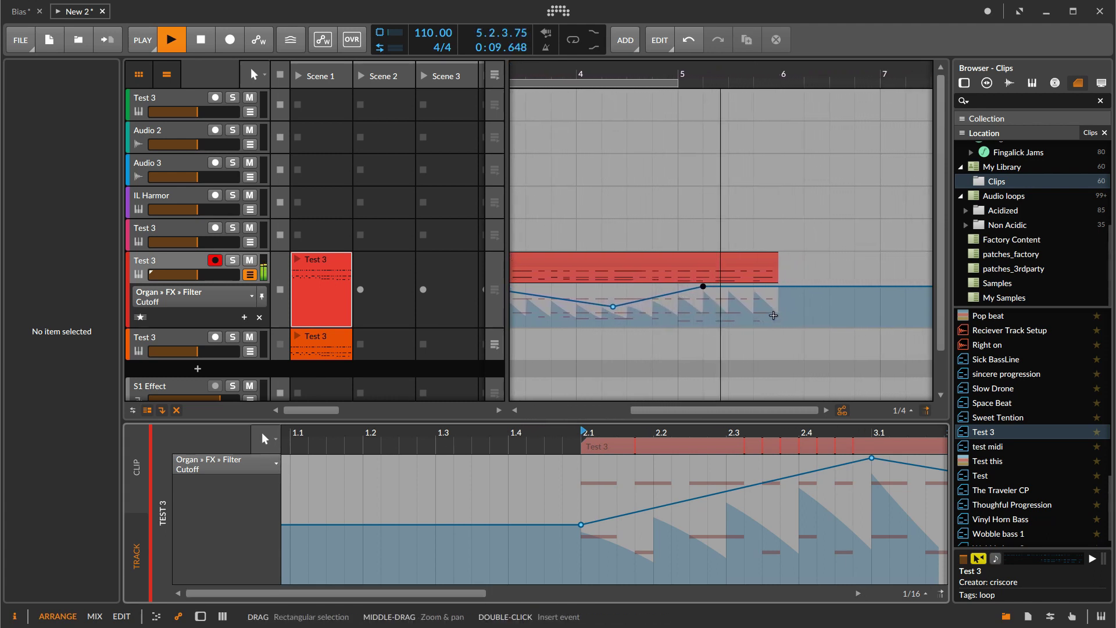
key(space)
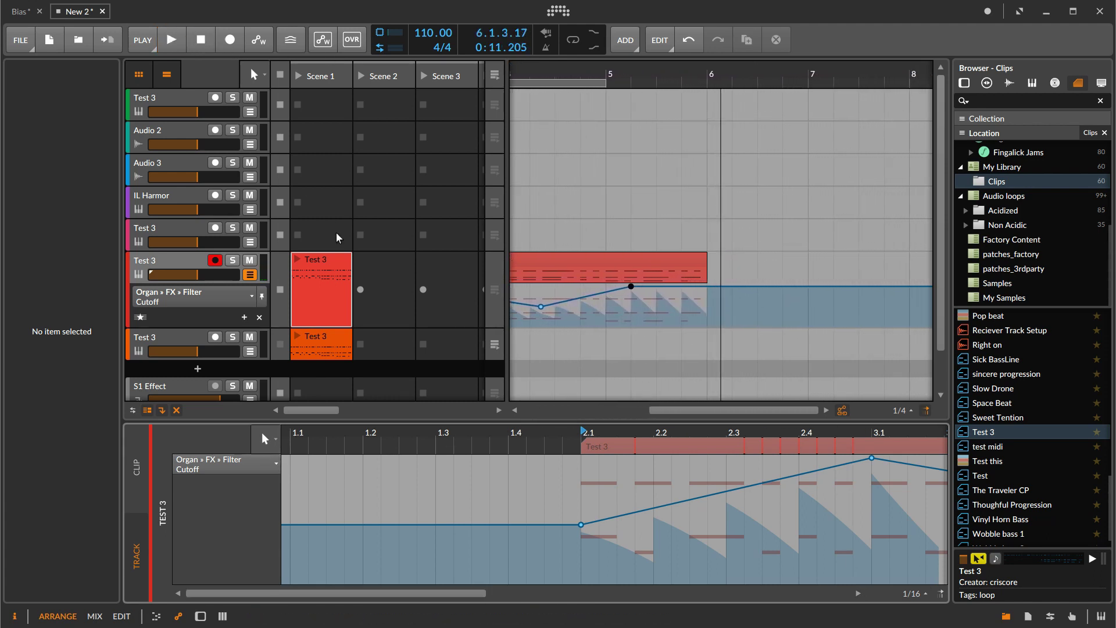
Step: Make the red launcher clip's absolute cutoff automation free-running, stopping at 6.1.1.00, with a ramp from 1.1.1.00 up to 17.2 kHz at 5.1.1.00
click(319, 265)
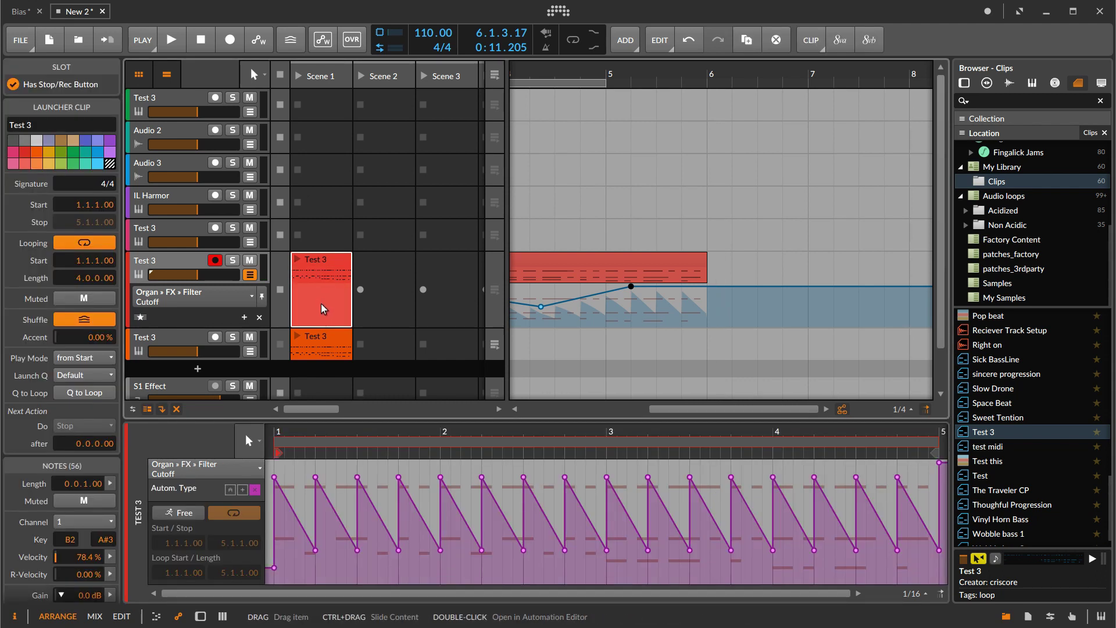
key(Delete)
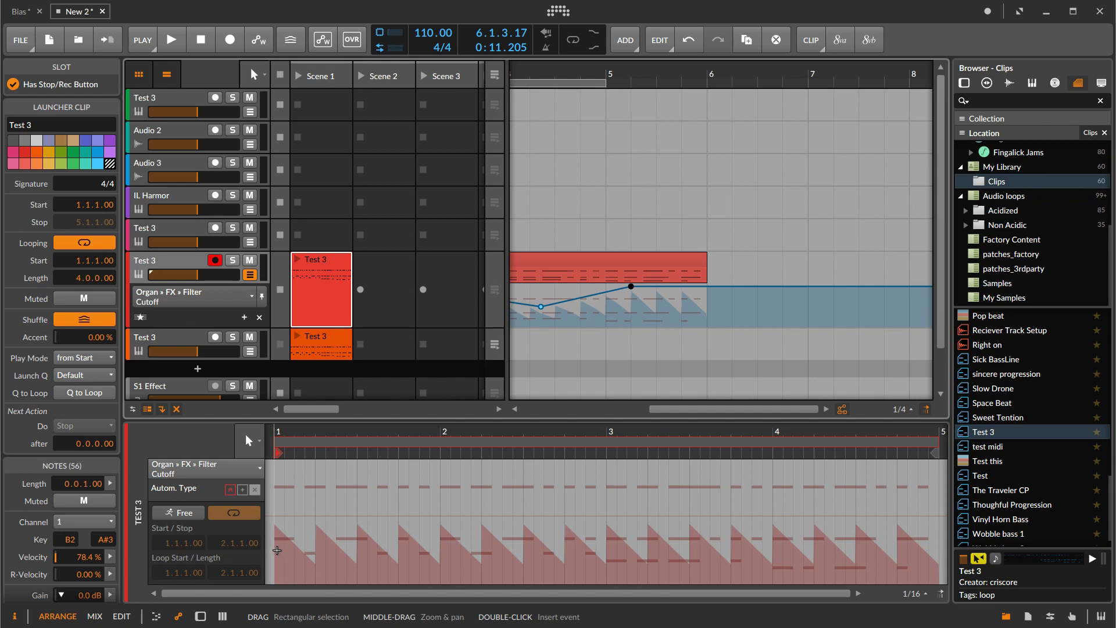
key(ctrl+z)
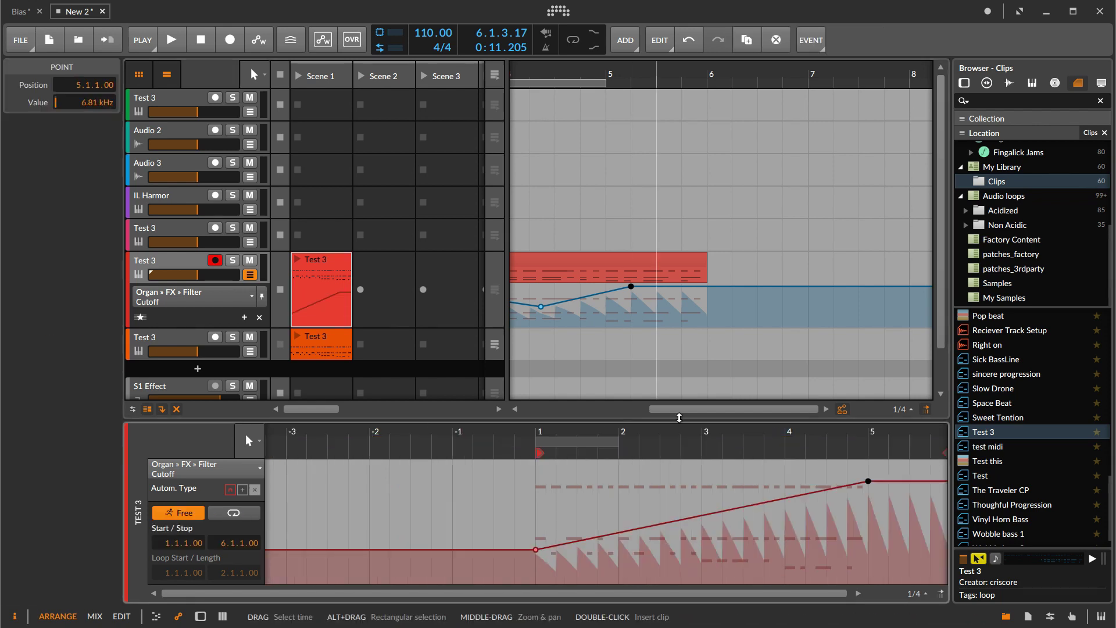
drag(868, 481, 868, 465)
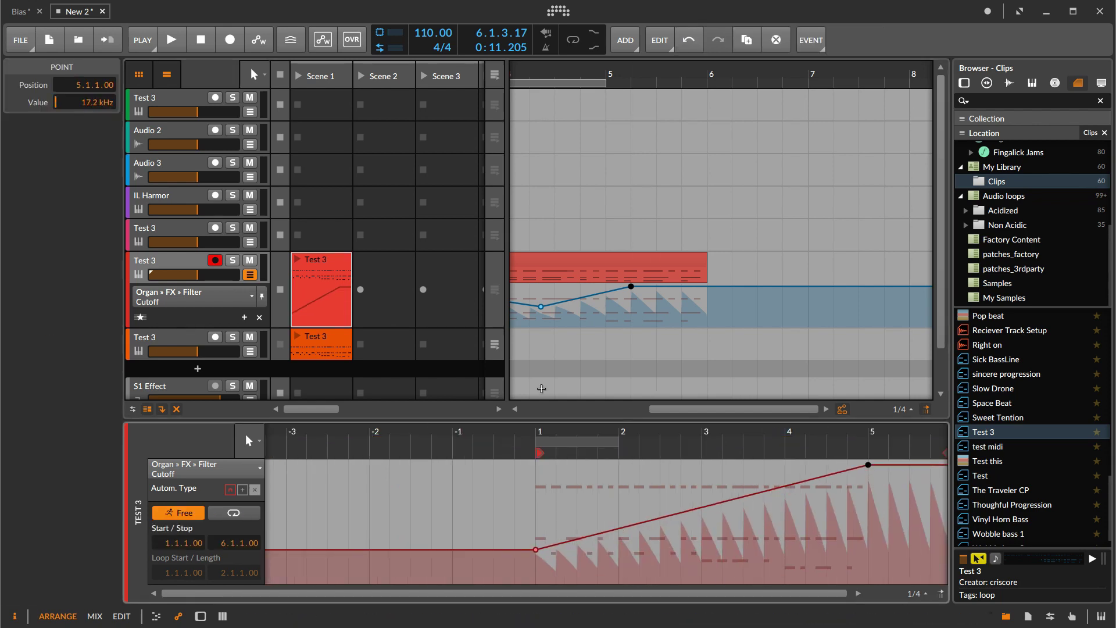
Step: Save the red launcher clip with its devices to the library as Test 3, tagged loop, replacing the existing clip
right_click(321, 259)
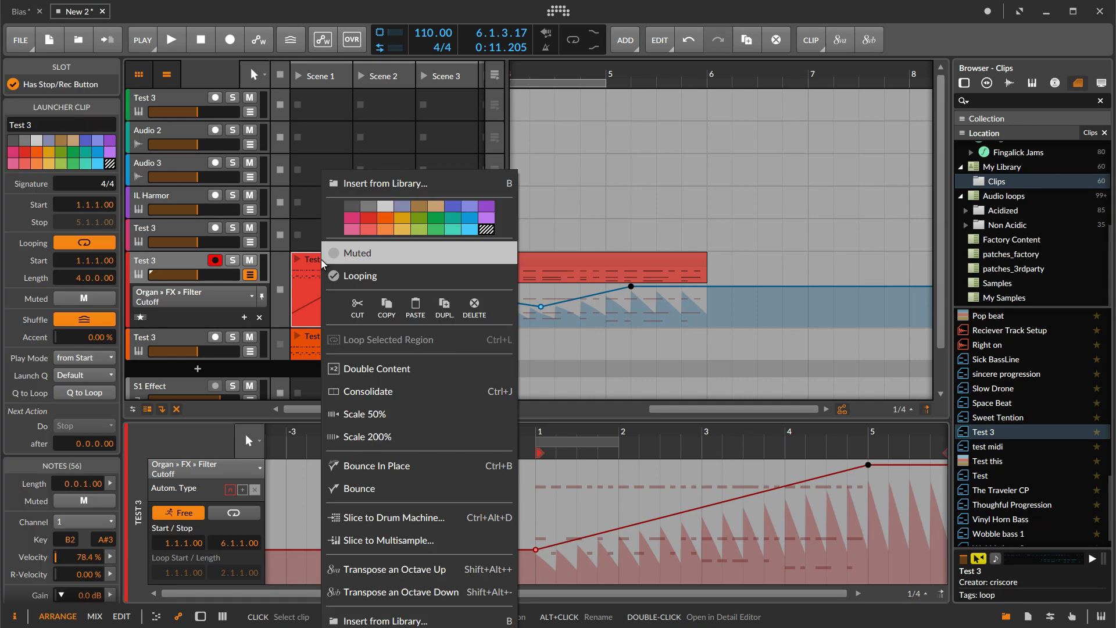
click(386, 374)
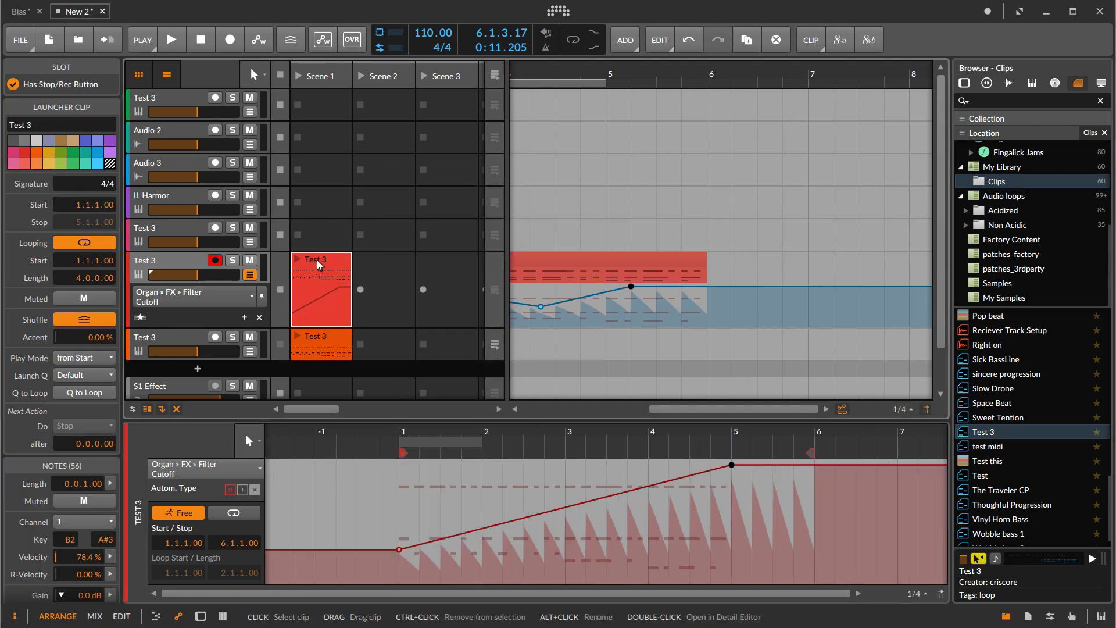
drag(316, 260, 1023, 442)
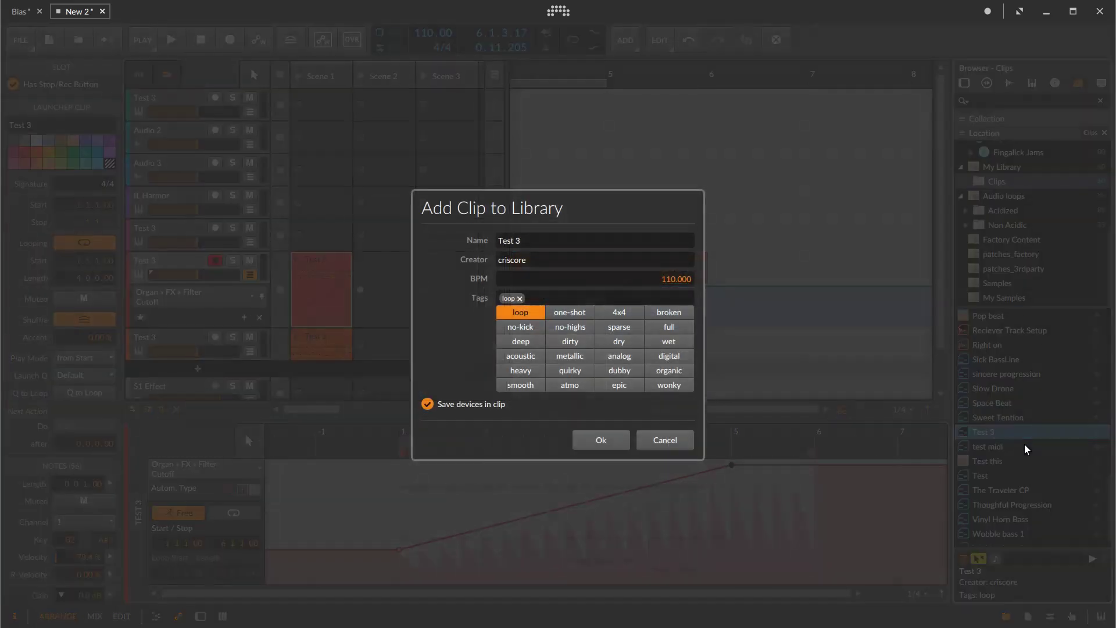
click(600, 437)
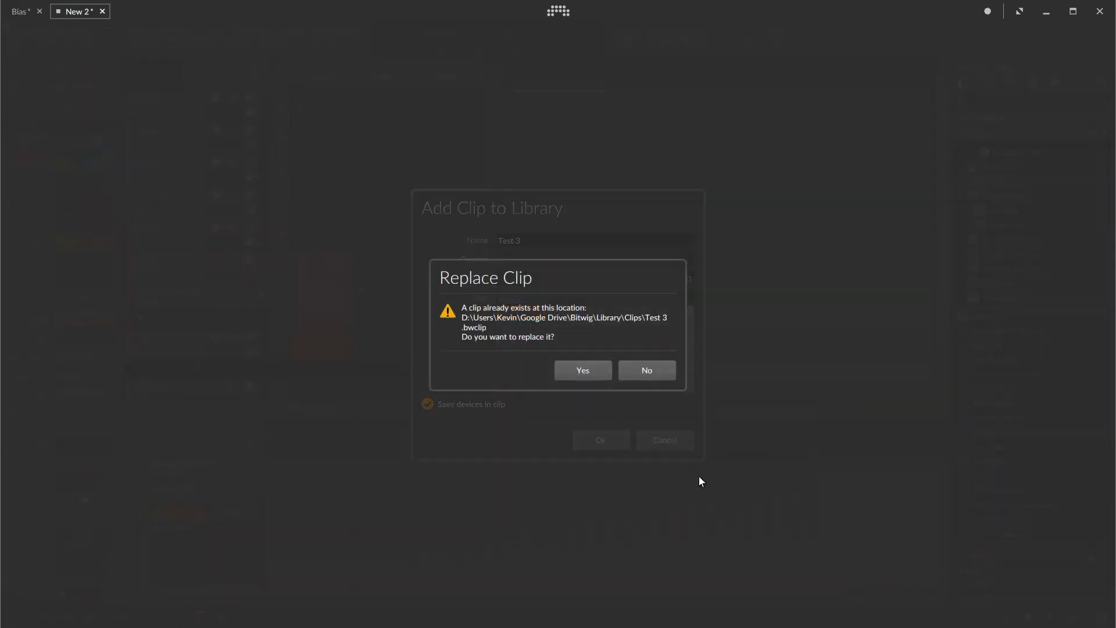
click(582, 370)
mouse_move(1003, 435)
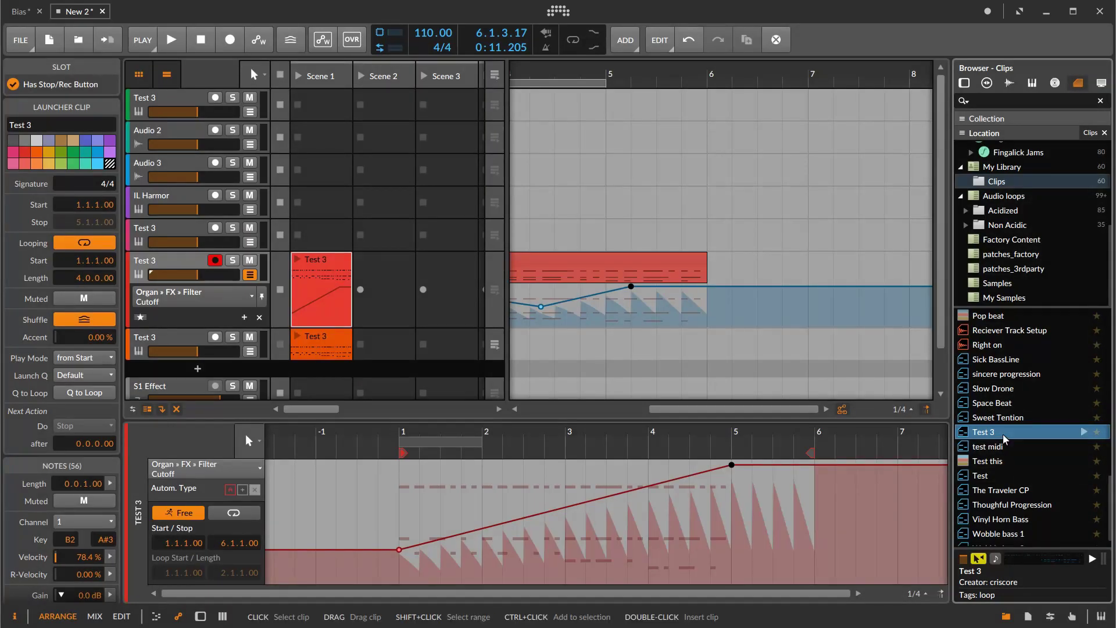
click(1084, 433)
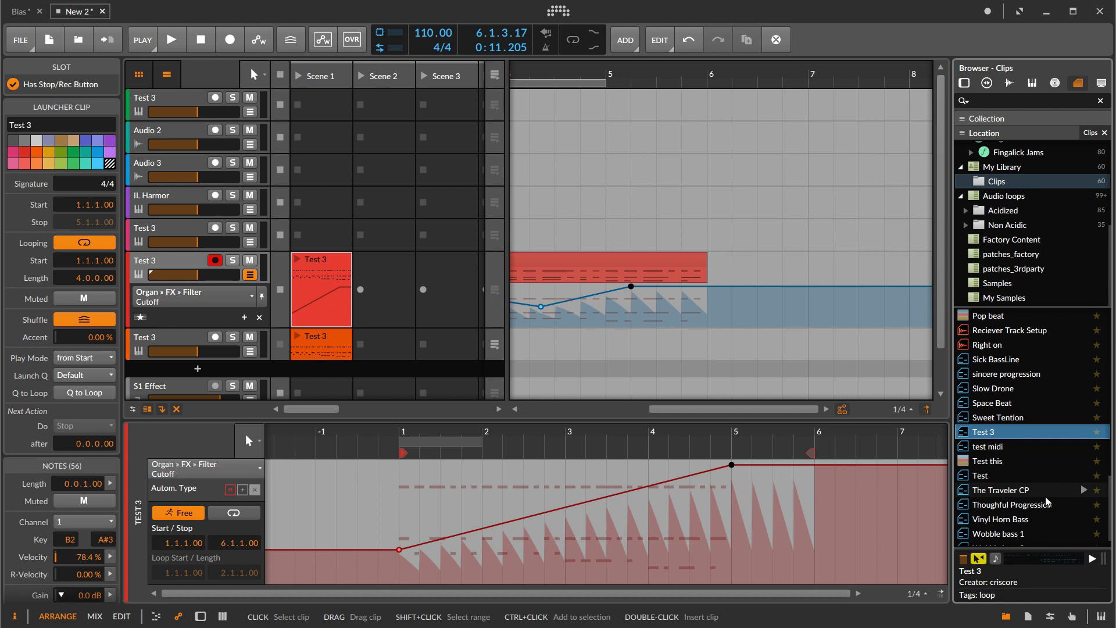
click(938, 42)
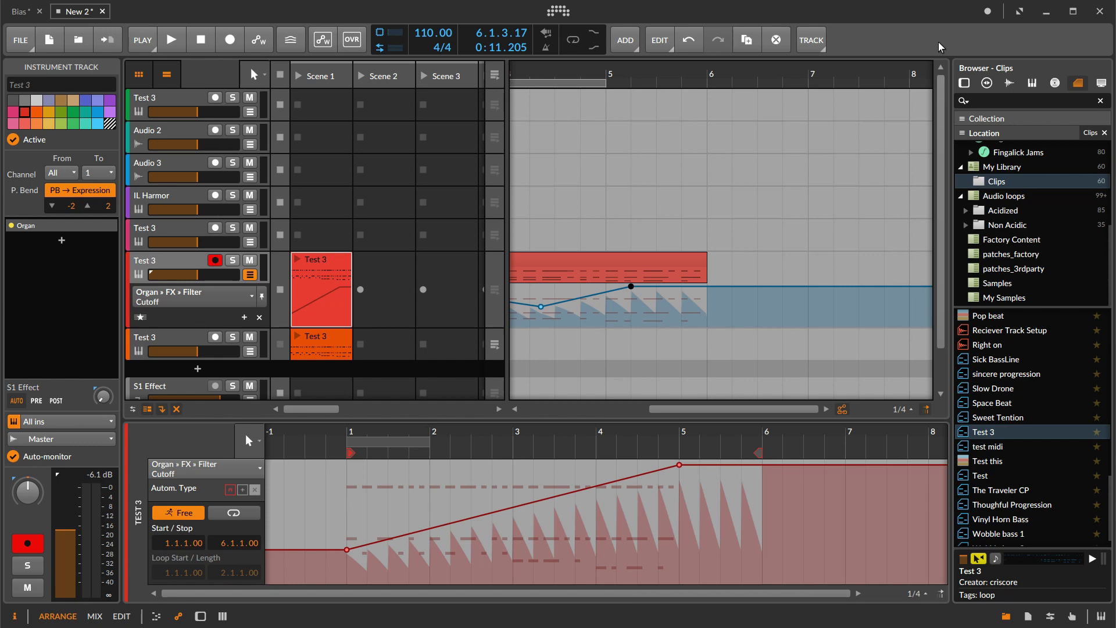
key(Escape)
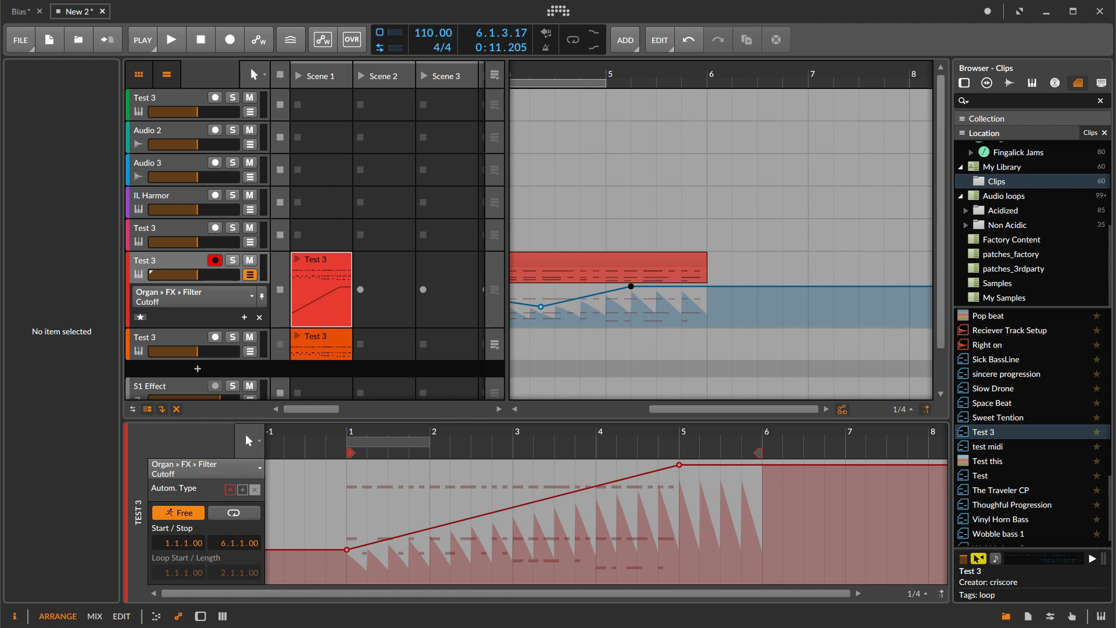